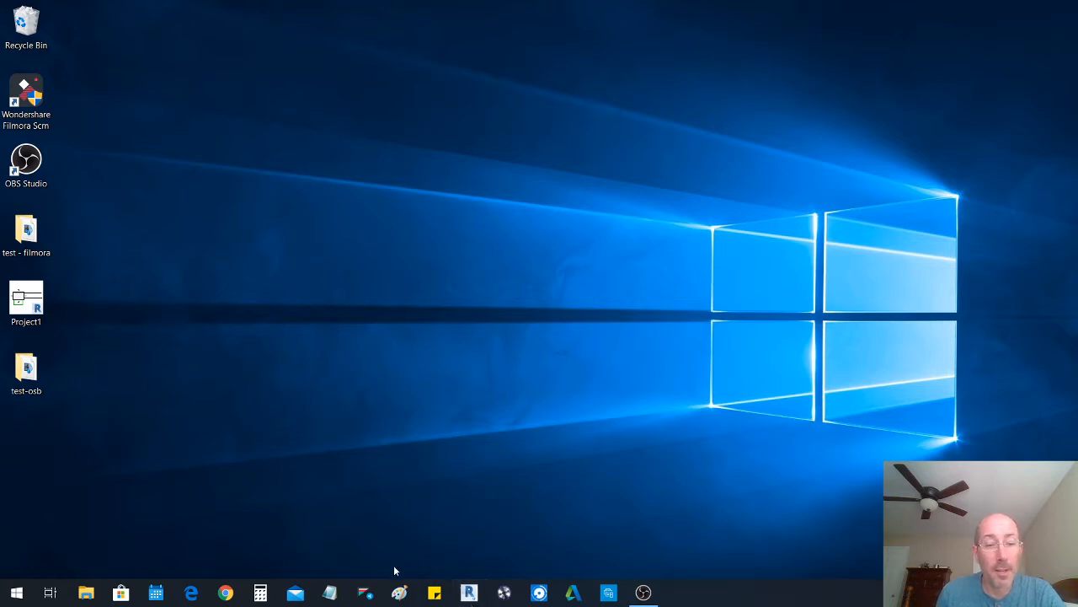
- Switch to Revit LT and open the Project1 model from the Desktop
left_click(470, 592)
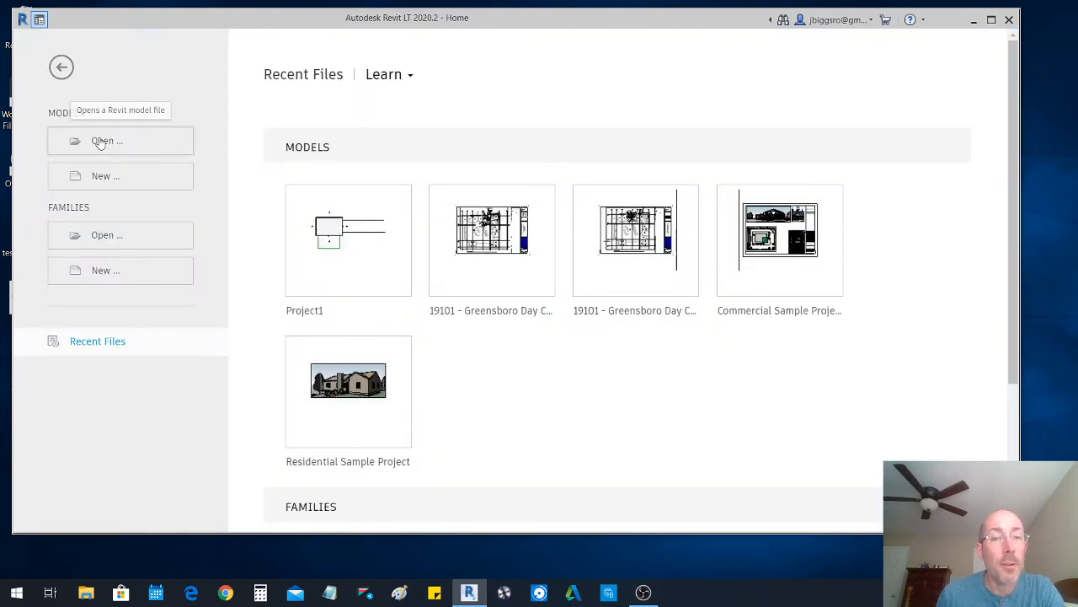
left_click(99, 142)
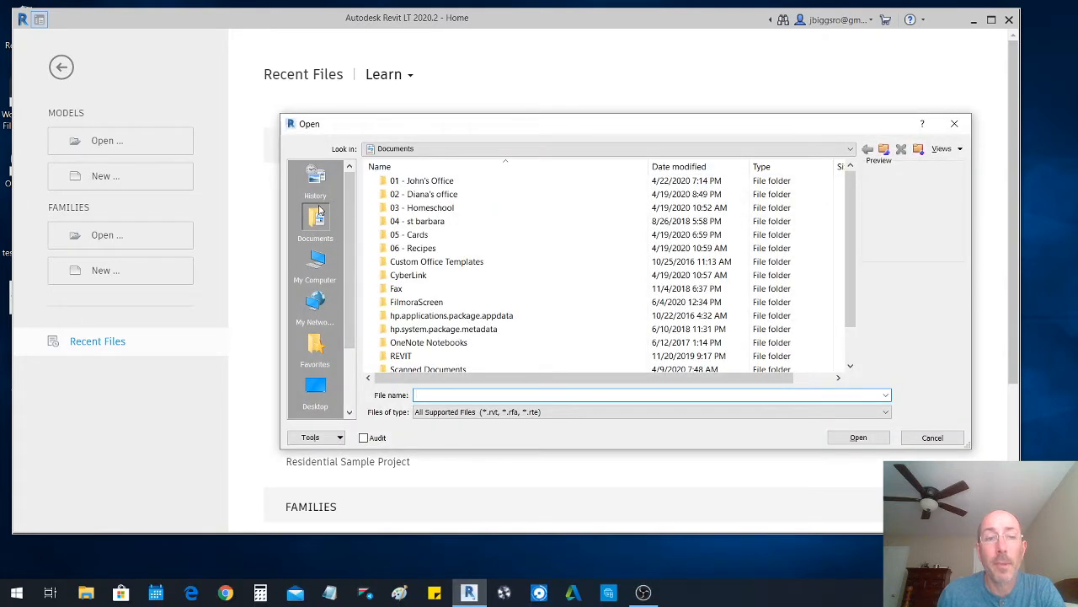
left_click(315, 389)
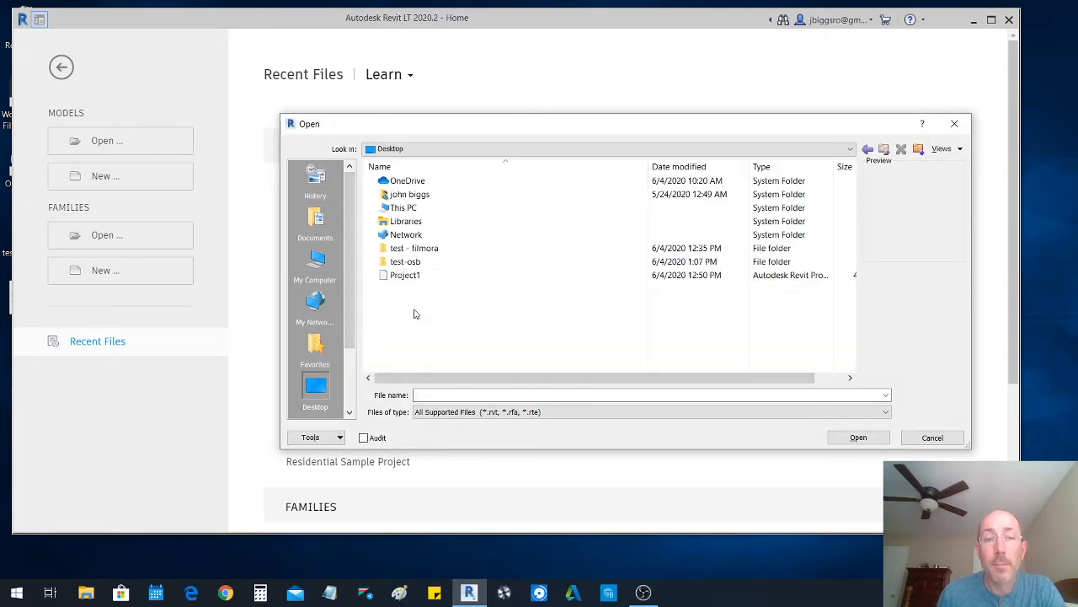
left_click(407, 276)
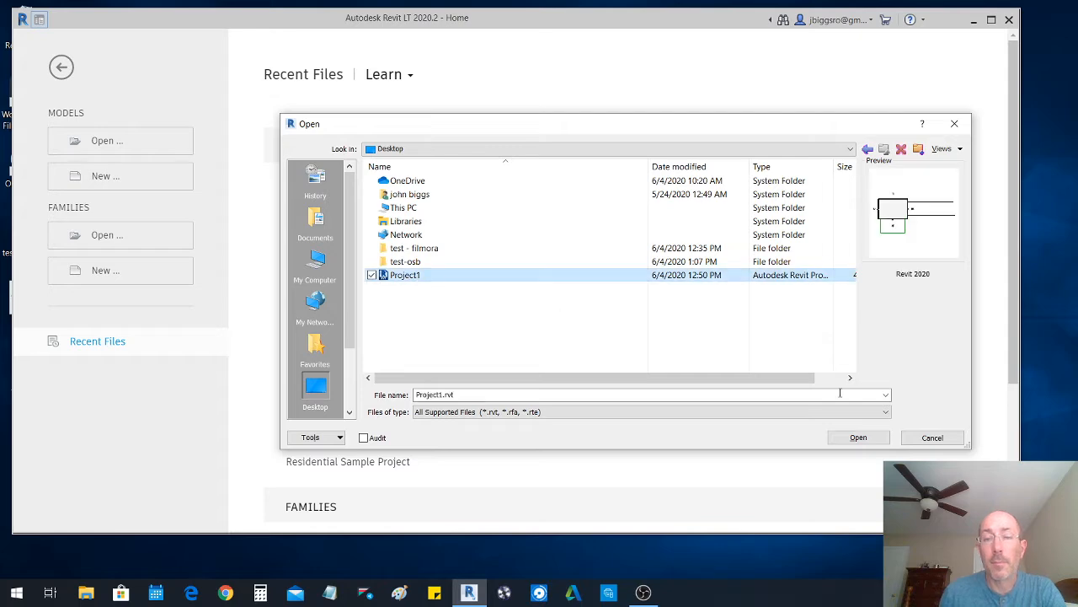
left_click(859, 438)
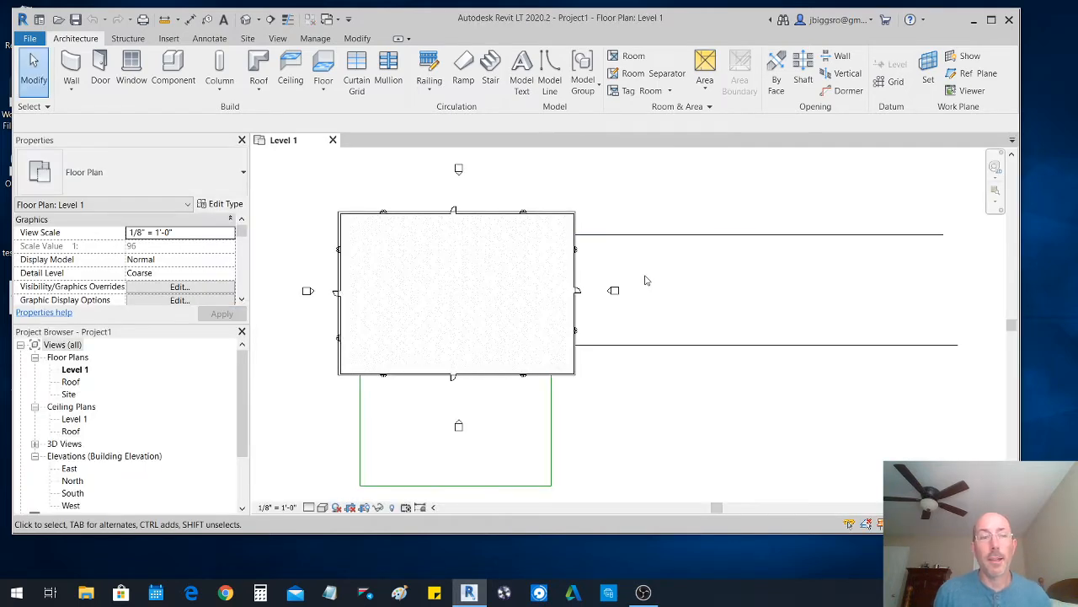
scroll(619, 293, "down", 3)
scroll(619, 293, "up", 1)
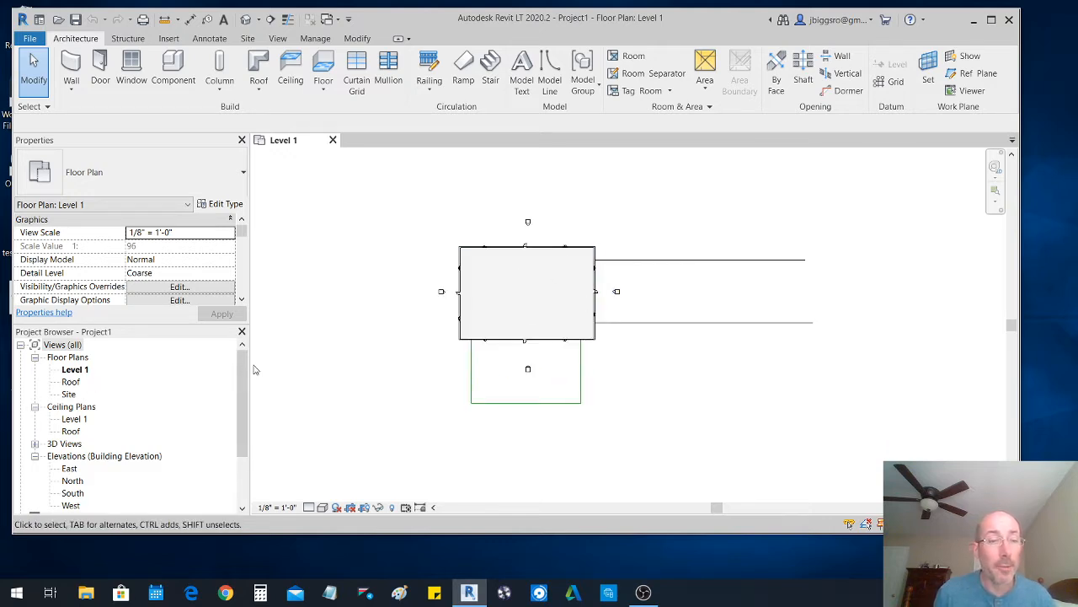
left_click_drag(240, 375, 240, 427)
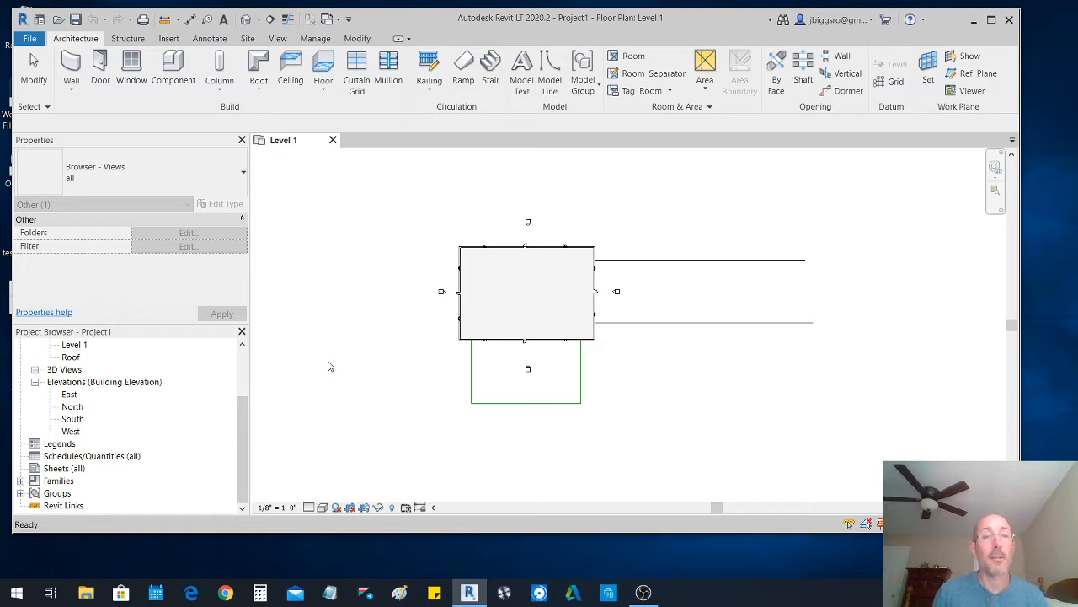
left_click(210, 39)
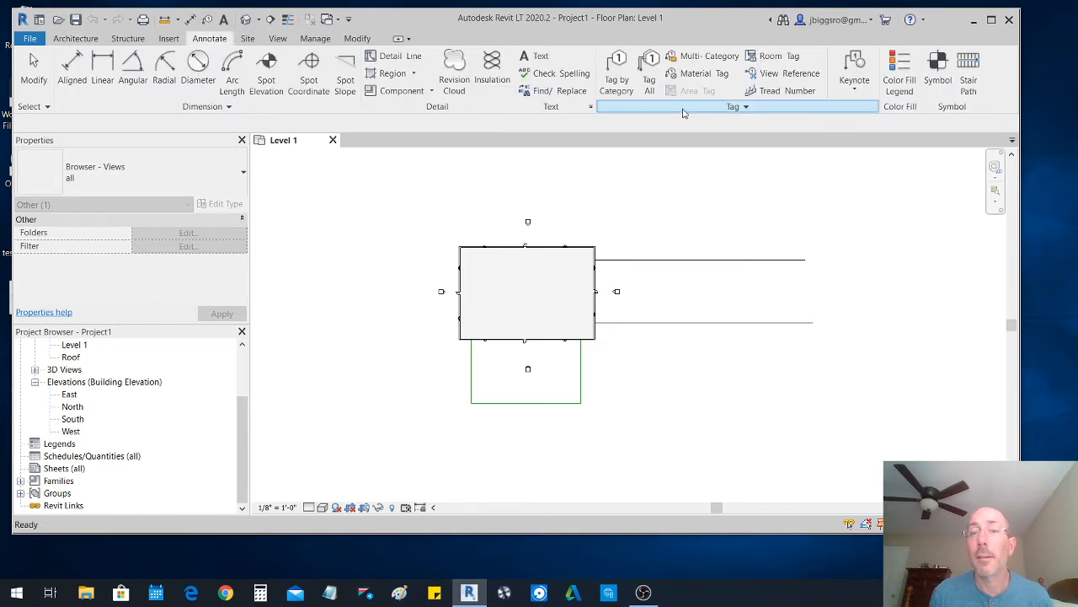
left_click(854, 85)
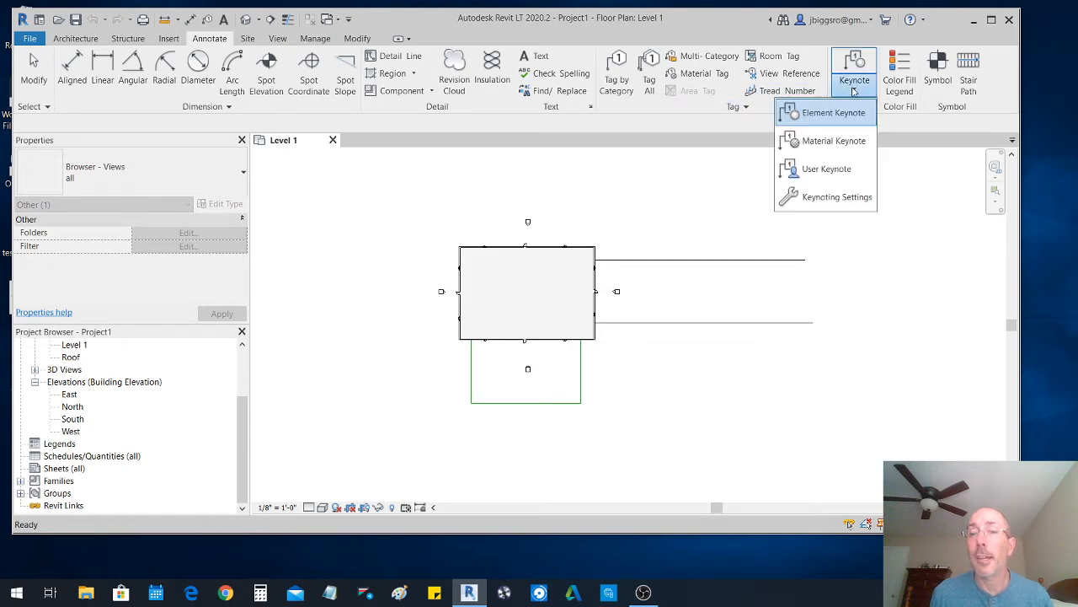
left_click(904, 258)
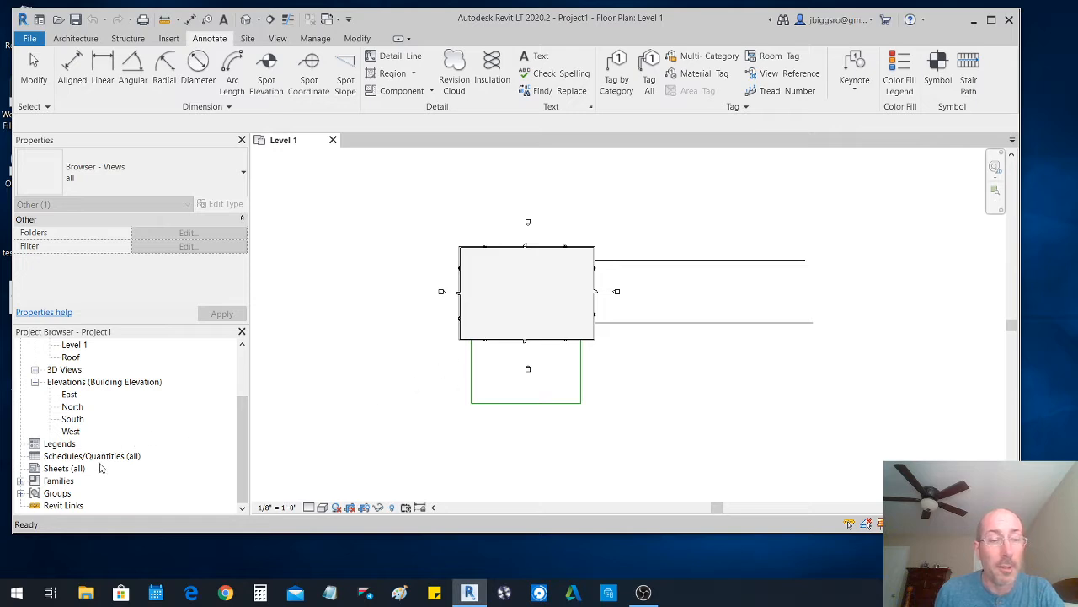
- Create a new sheet using the E1 30x42 Horizontal titleblock
left_click(56, 470)
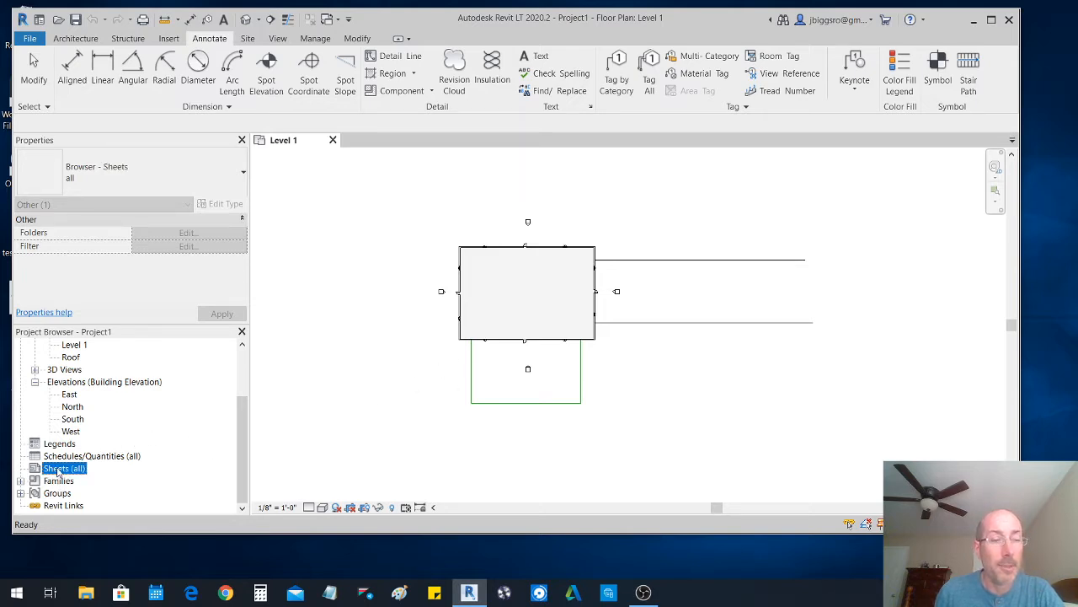
right_click(57, 470)
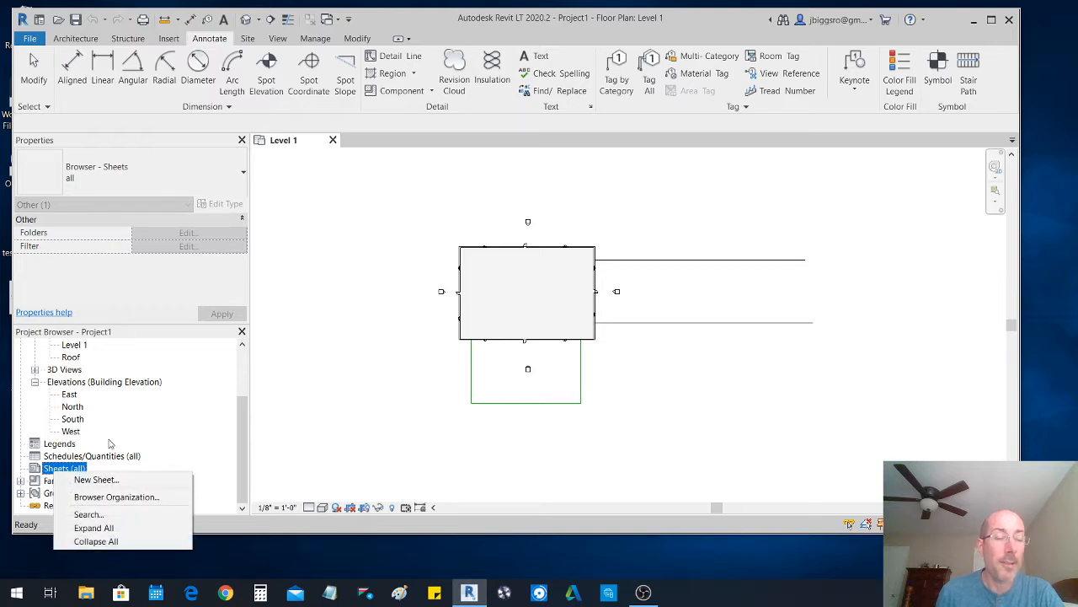
left_click(332, 422)
right_click(56, 468)
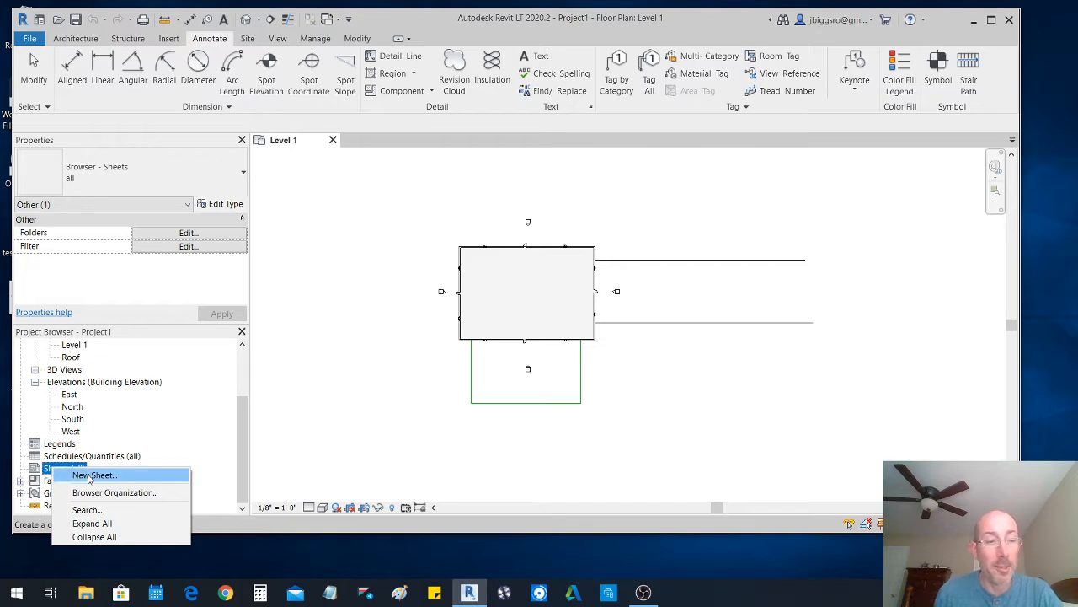
left_click(90, 477)
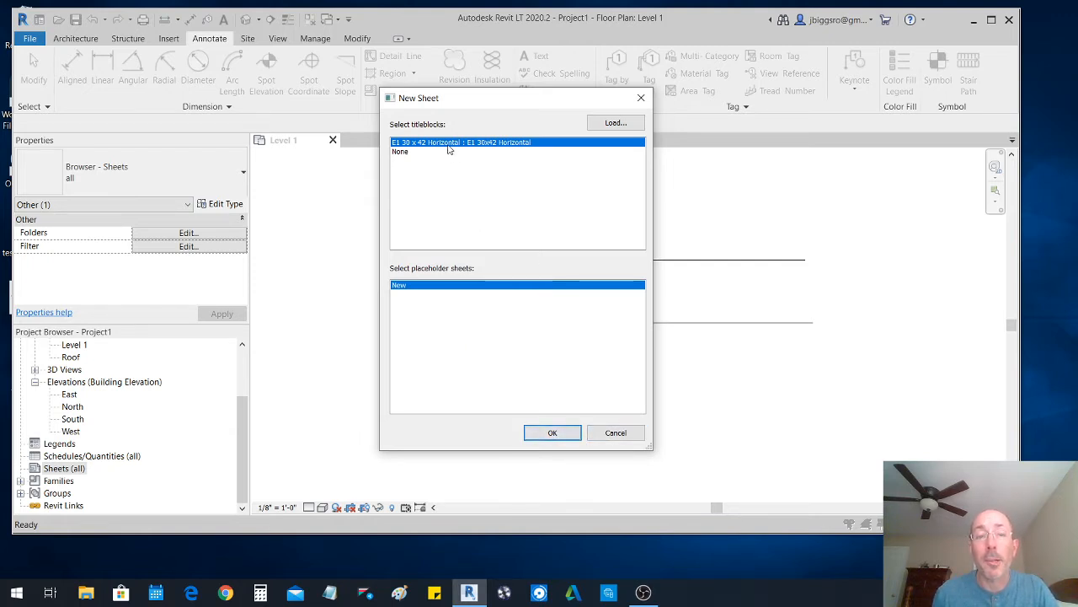
left_click(553, 434)
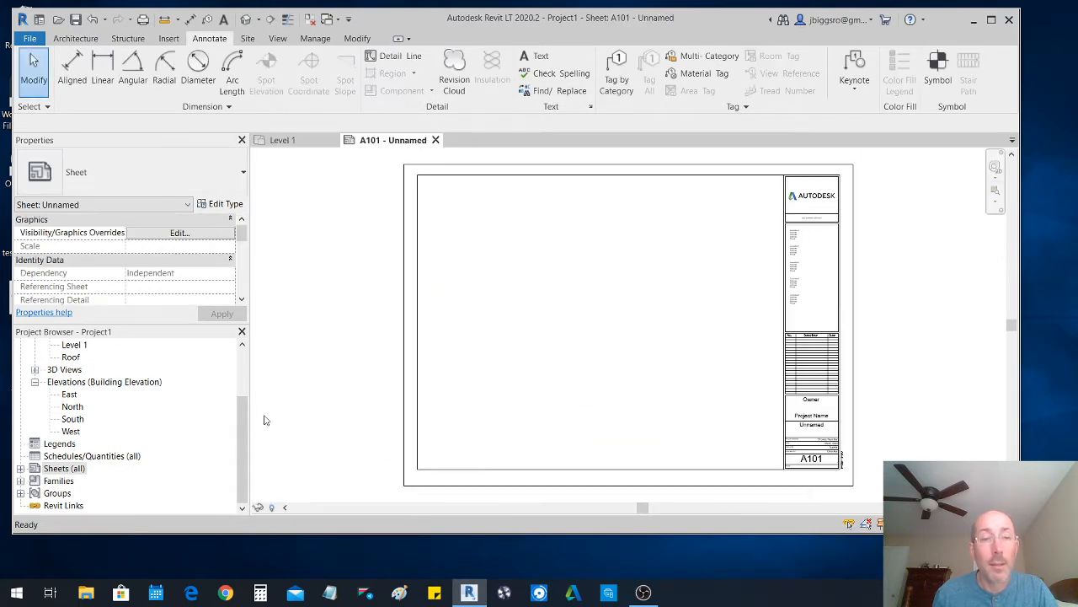
- Set the new sheet's name to "cover" and its sheet number to A1
left_click(461, 175)
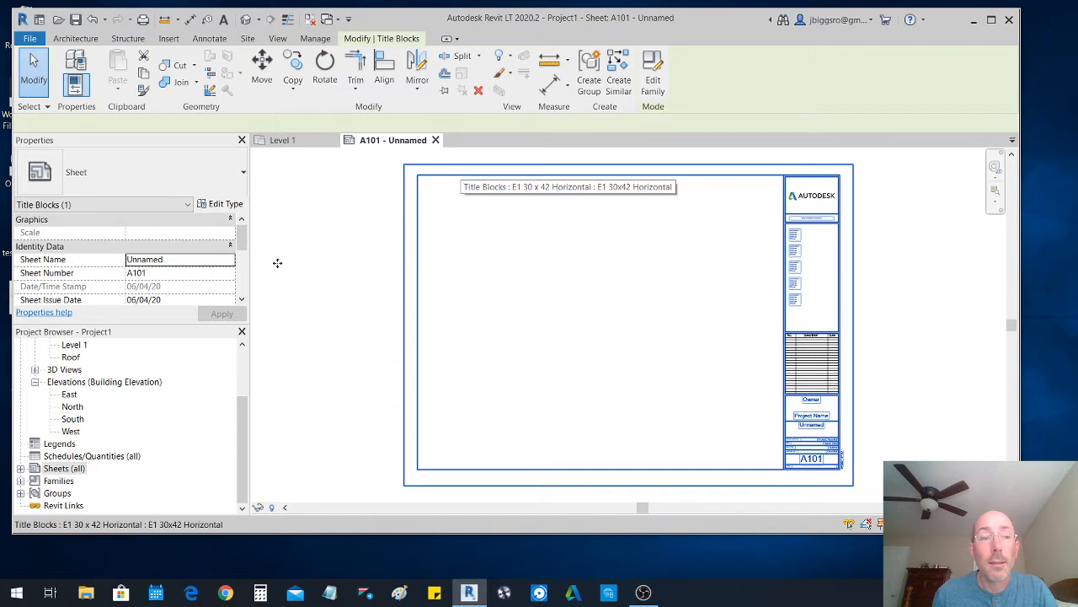
left_click(170, 261)
left_click_drag(179, 260, 109, 258)
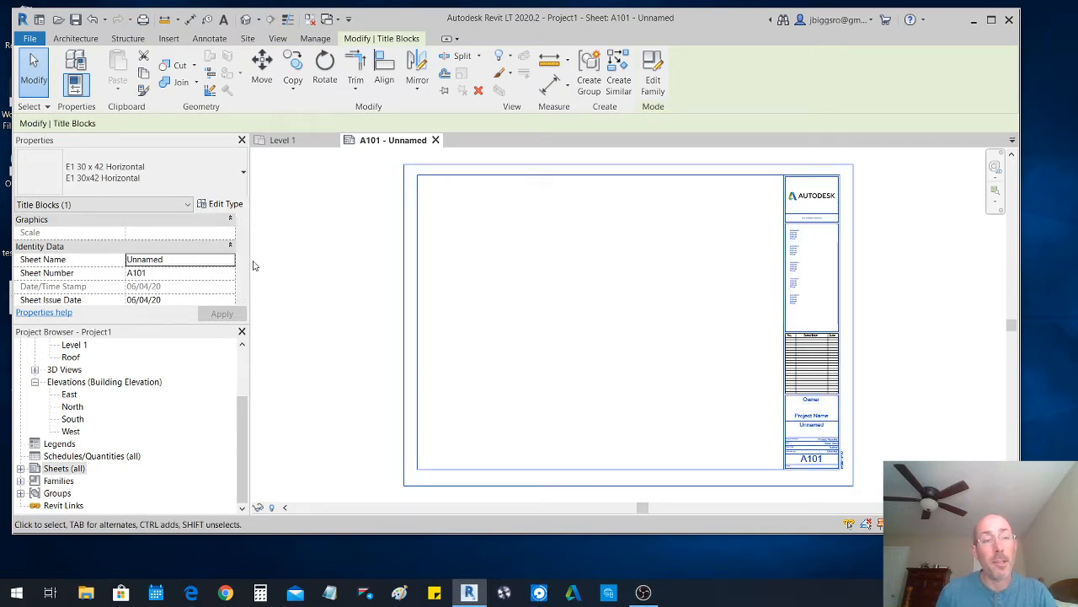
double_click(179, 260)
type("cover")
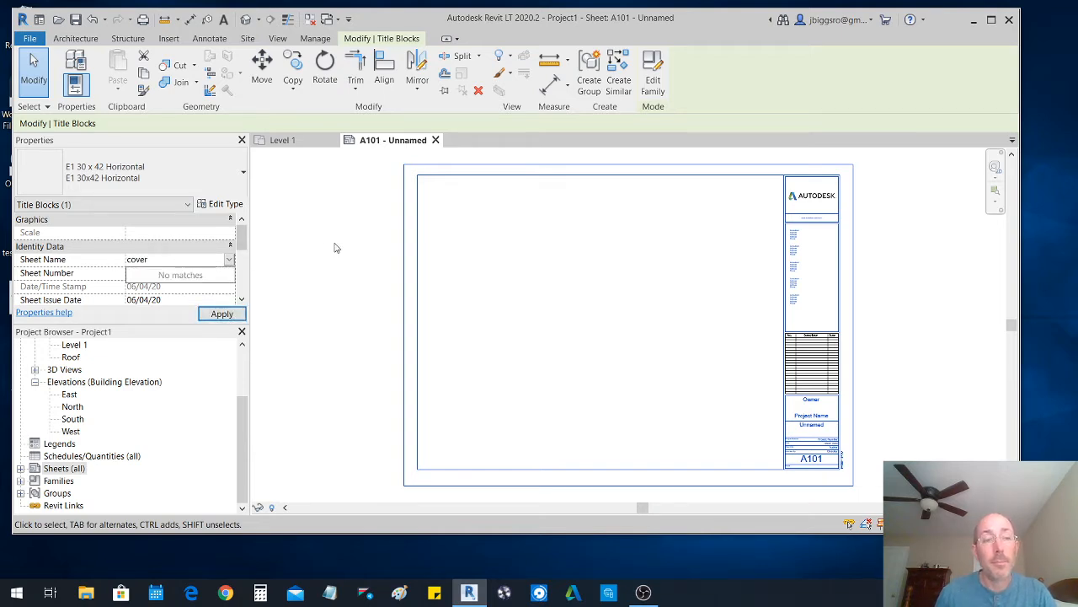
left_click(171, 272)
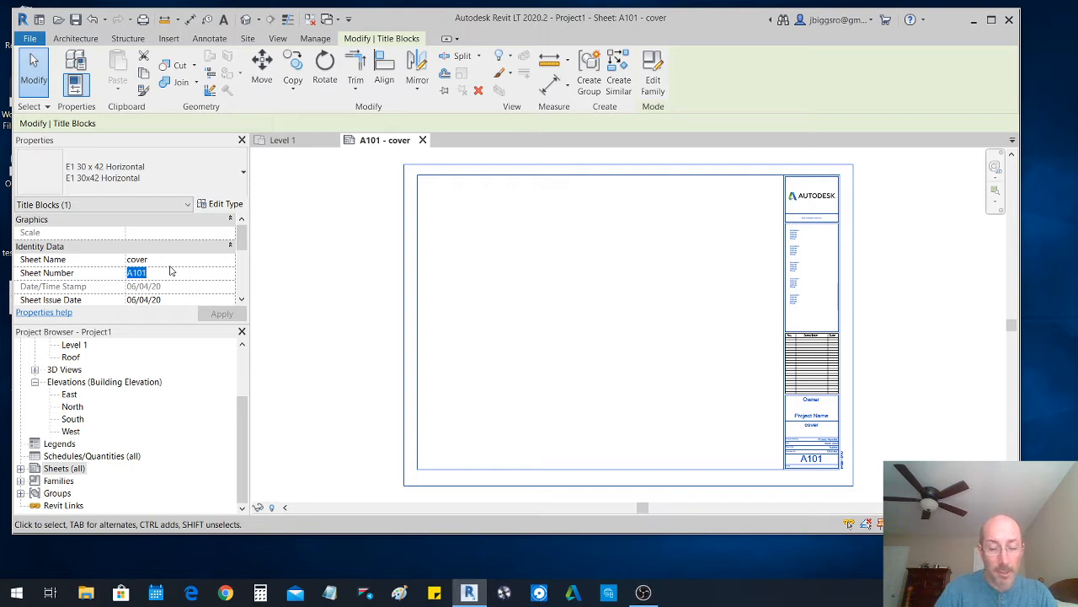
type("A")
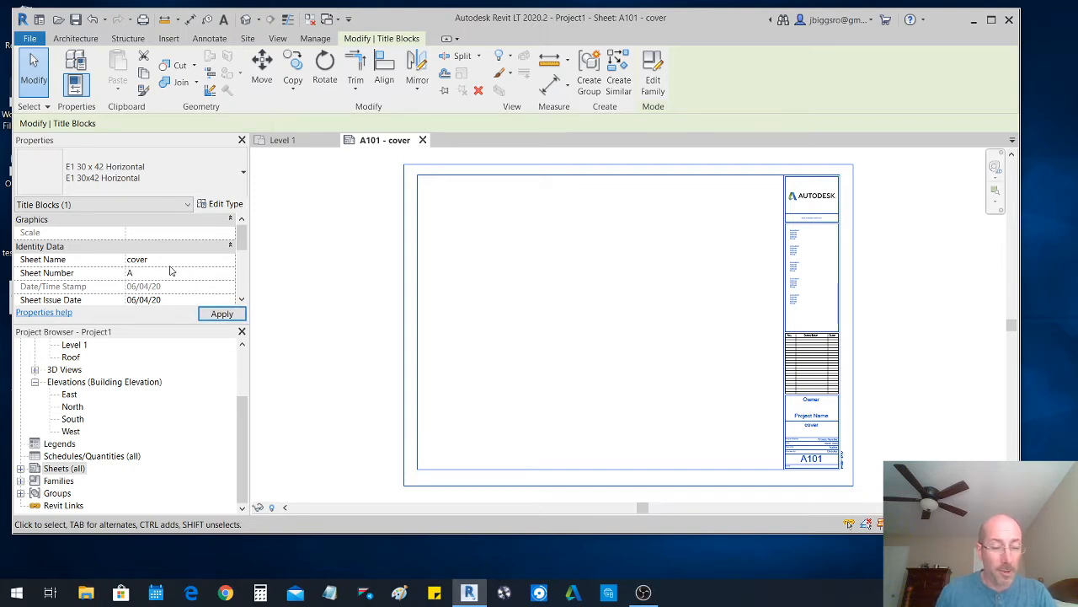
mouse_move(270, 266)
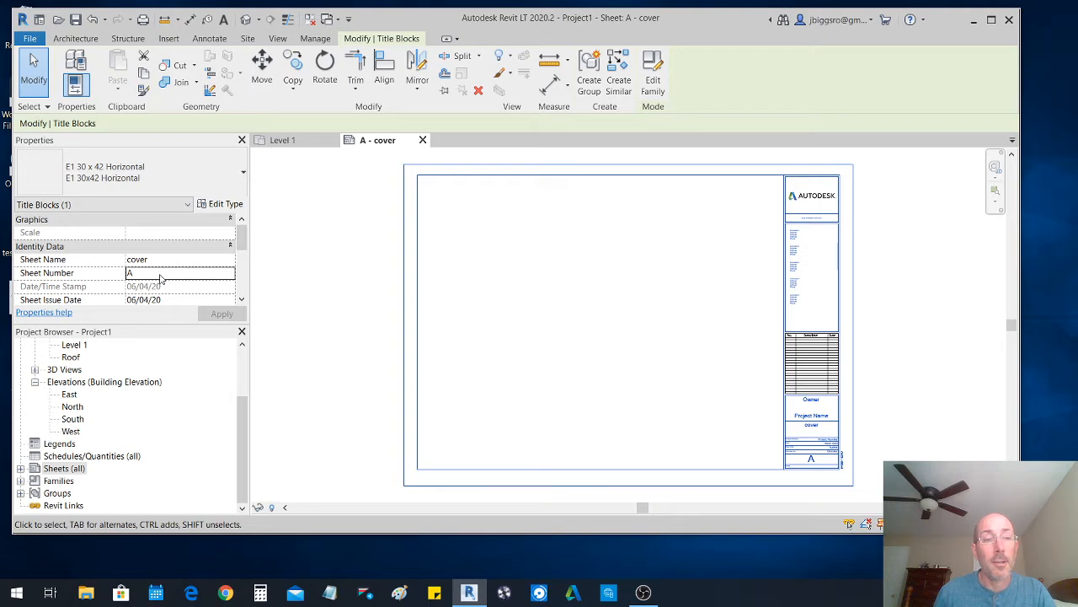
left_click(171, 275)
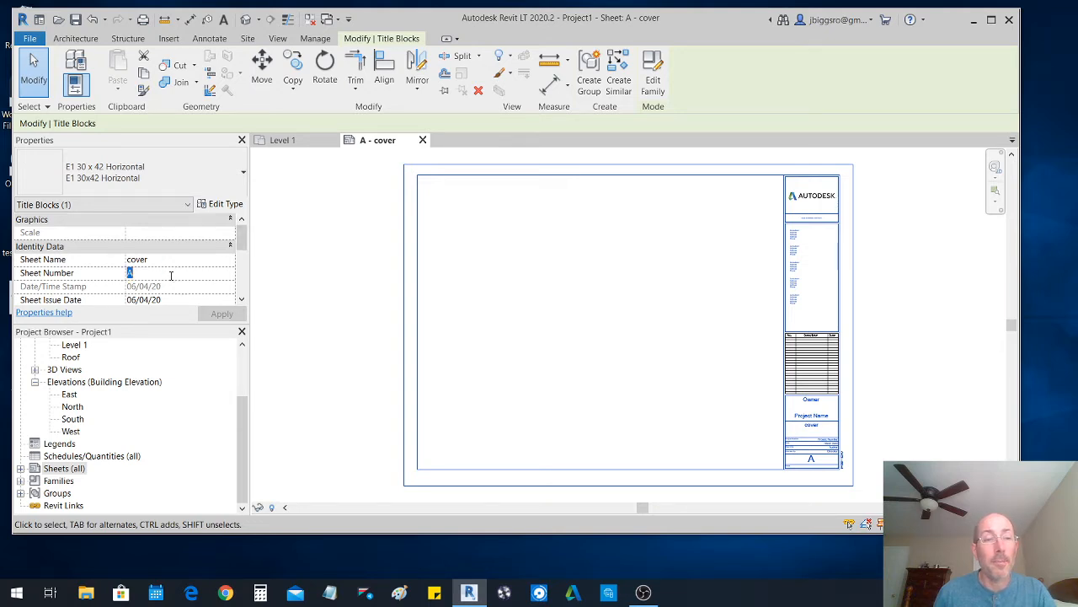
type("1")
left_click(337, 301)
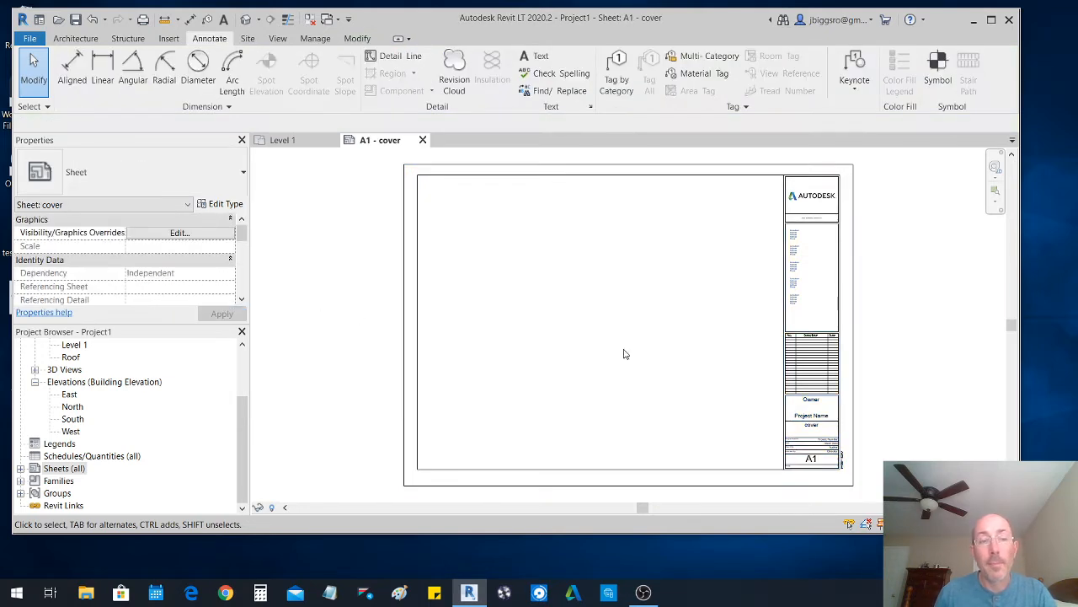
- Change the sheet name to uppercase COVER directly in the title block of sheet A1
scroll(831, 432, "up", 4)
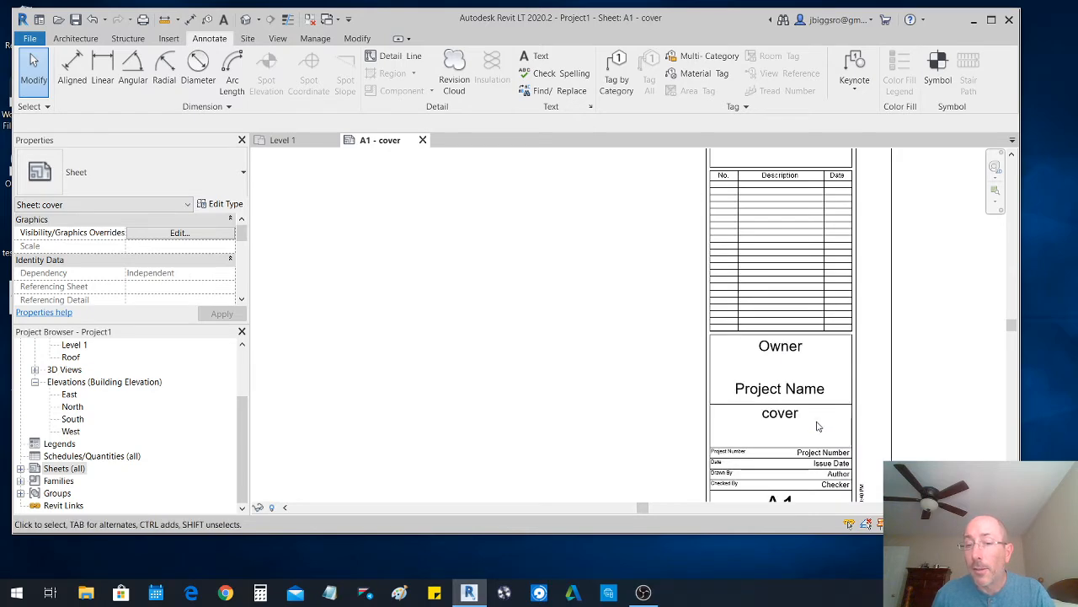
middle_click_drag(817, 417, 714, 280)
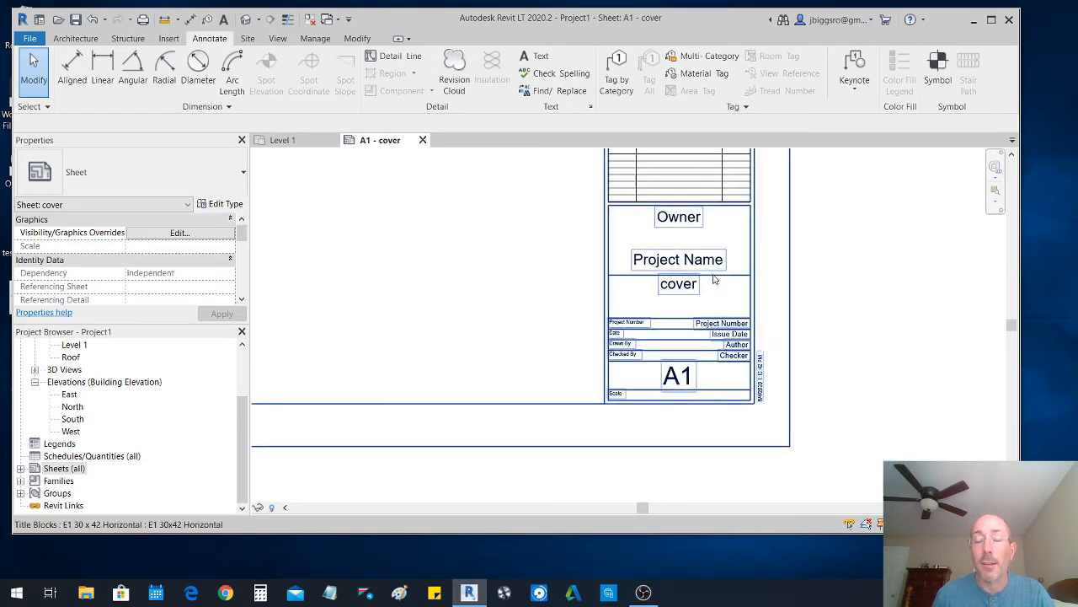
left_click(671, 287)
left_click(675, 285)
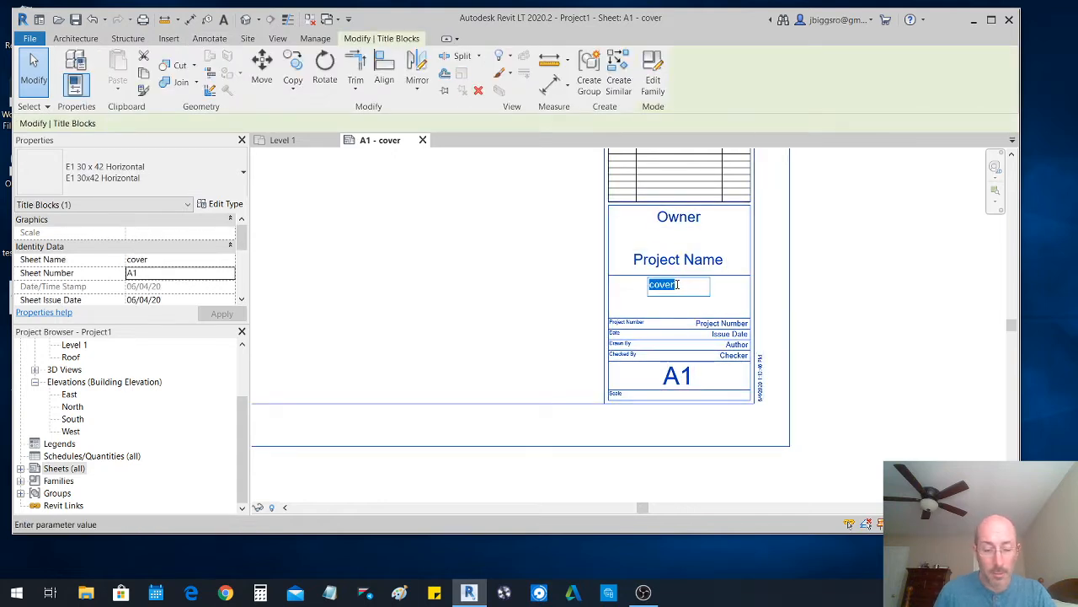
type("d")
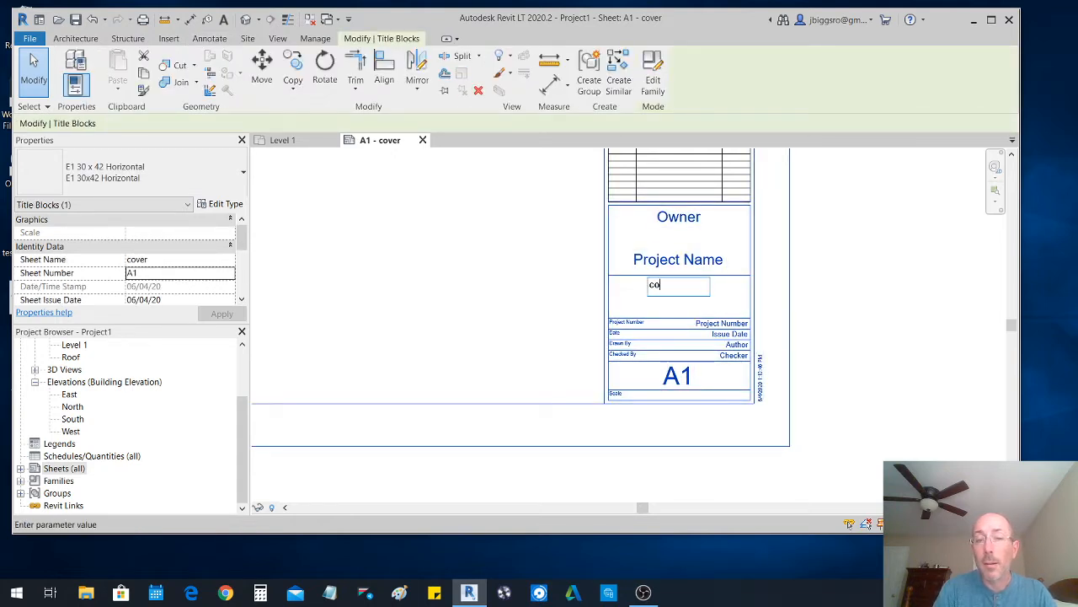
key("BackSpace")
key("BackSpace")
key("BackSpace")
key("BackSpace")
type("COVER")
left_click(836, 327)
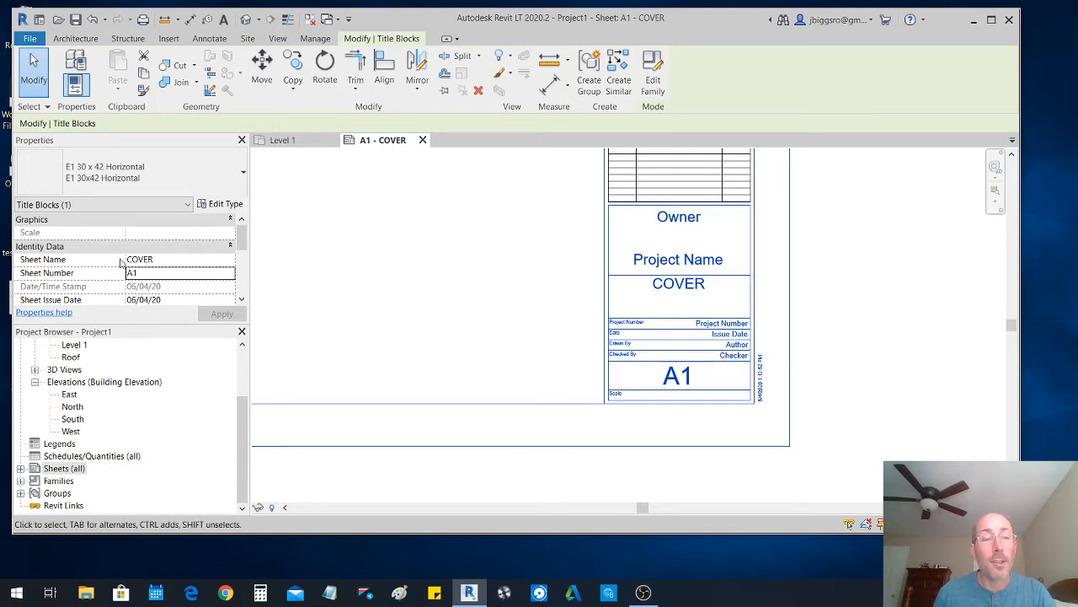
left_click(674, 289)
left_click(738, 313)
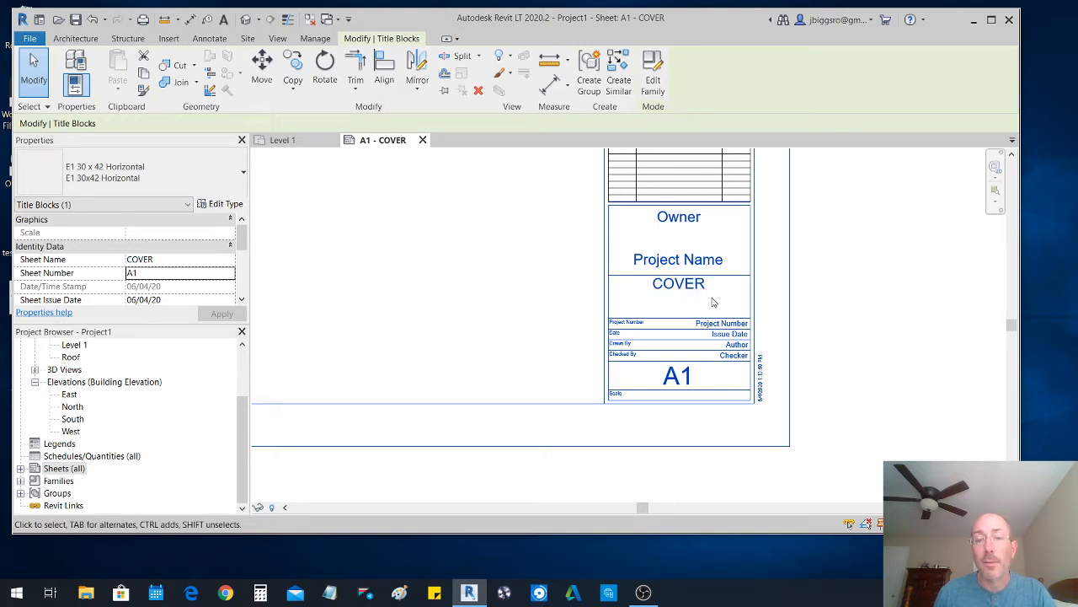
left_click(690, 290)
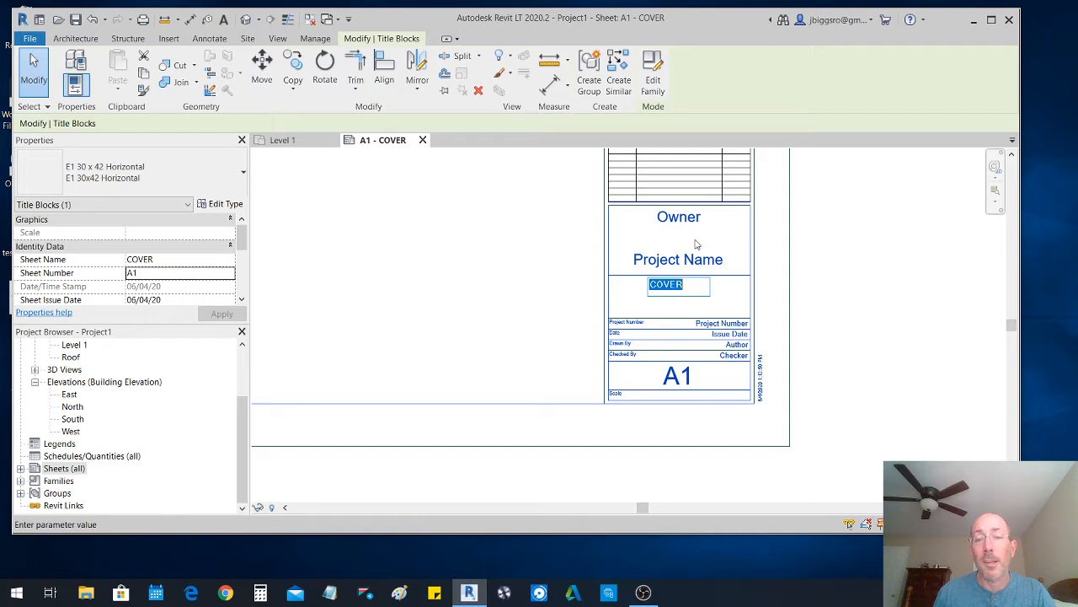
- Set the project name in the title block to TEST and replace the owner text with the owner's initials
left_click(670, 263)
left_click(682, 261)
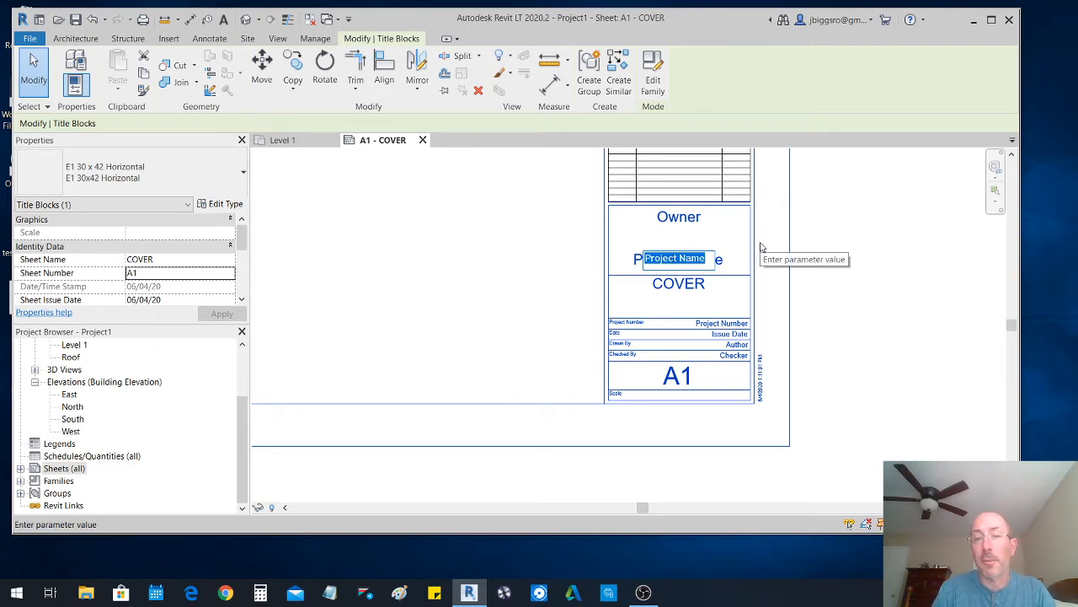
type("TEST")
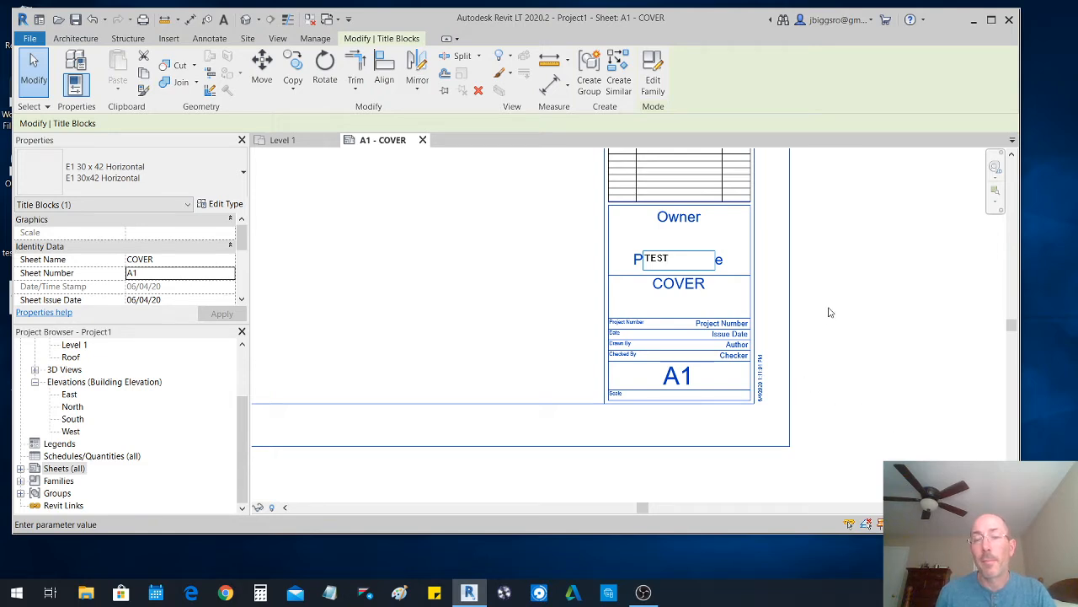
key("Return")
left_click(679, 217)
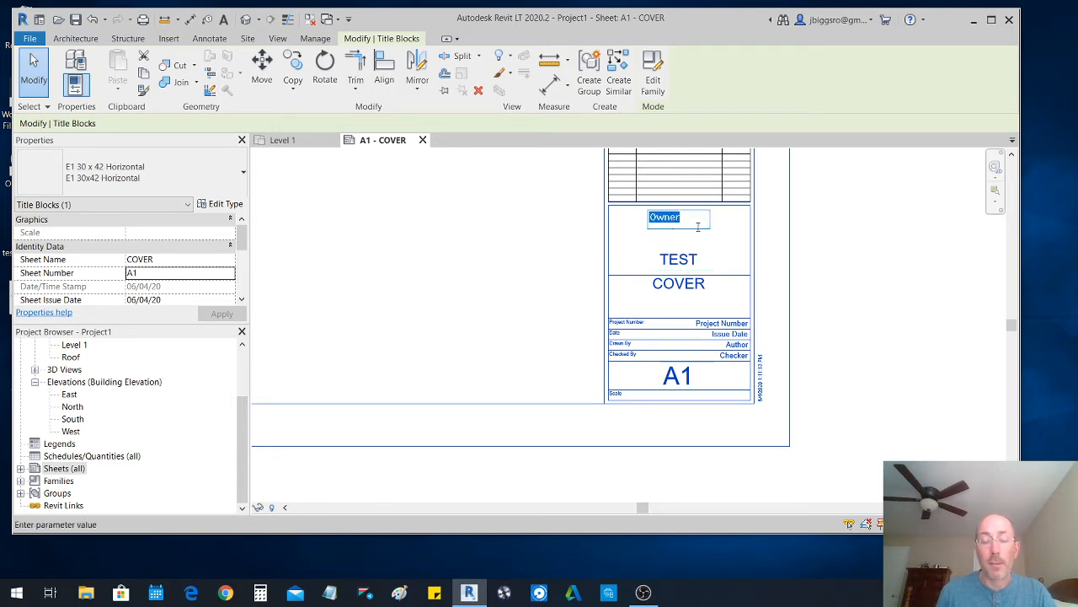
type("JB")
key("Return")
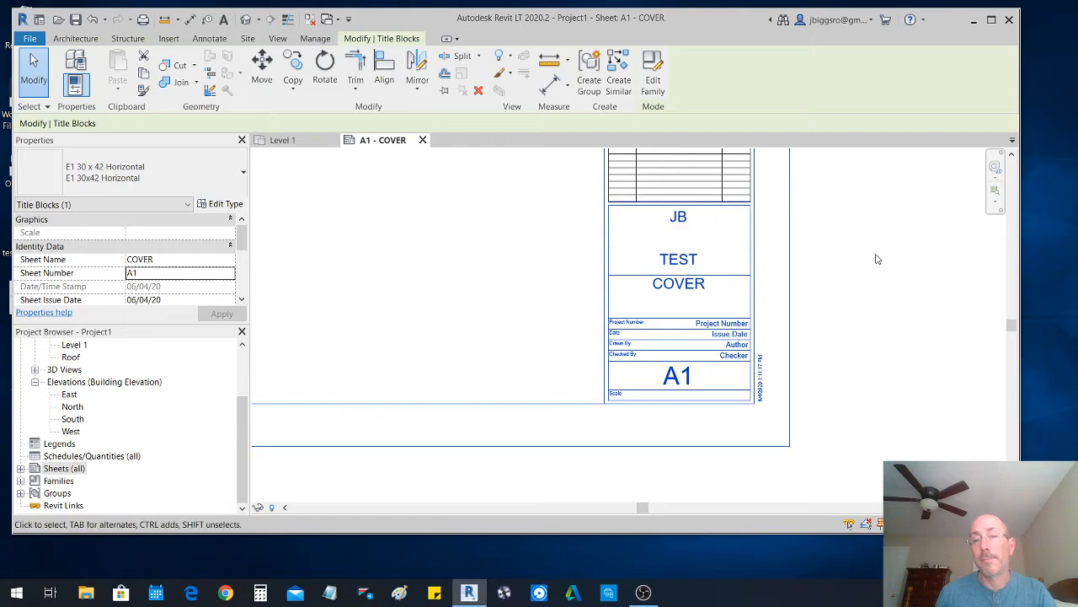
scroll(822, 333, "down", 5)
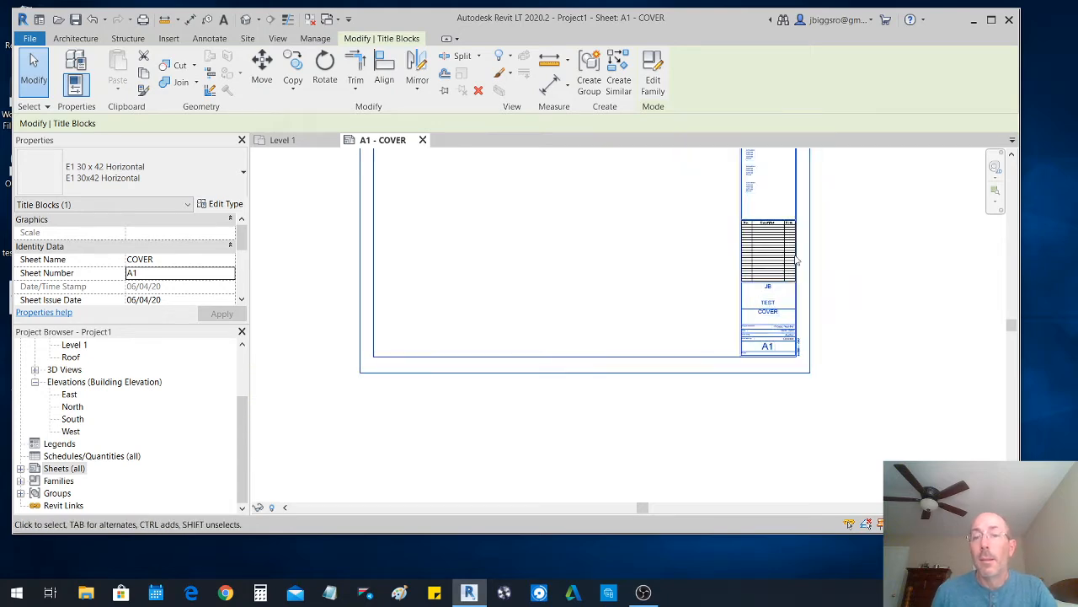
- Create a second sheet in the project using the E1 30x42 Horizontal titleblock
middle_click_drag(739, 260, 637, 371)
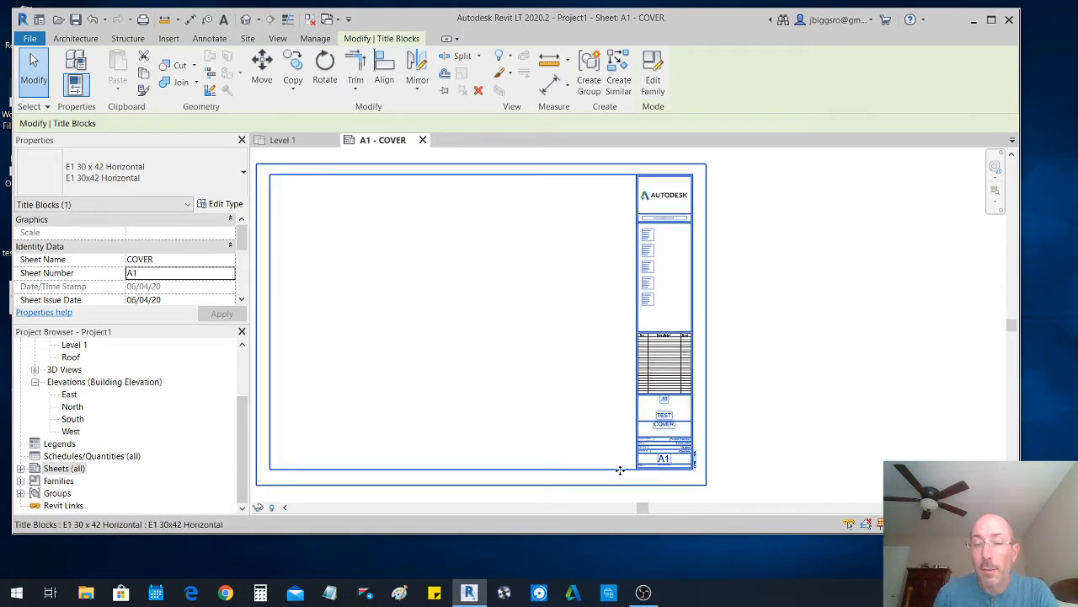
scroll(620, 470, "up", 2)
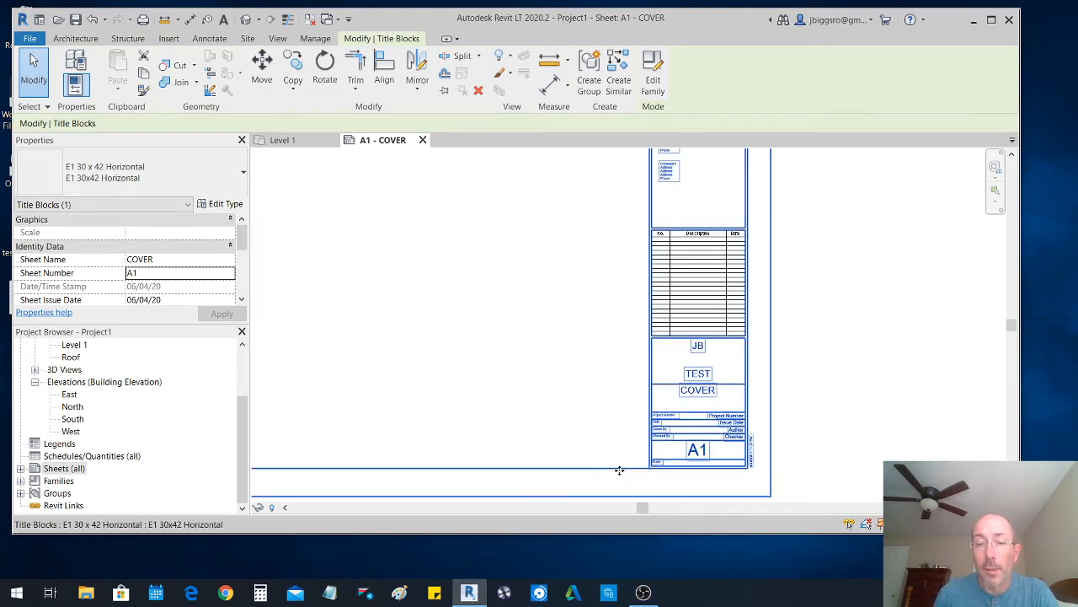
right_click(57, 472)
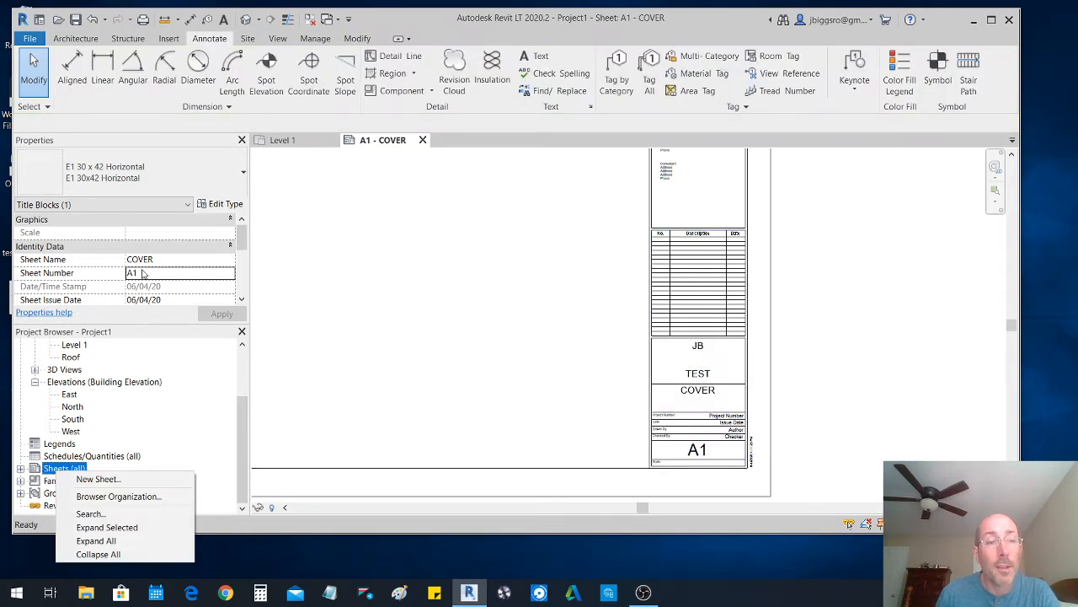
left_click(88, 480)
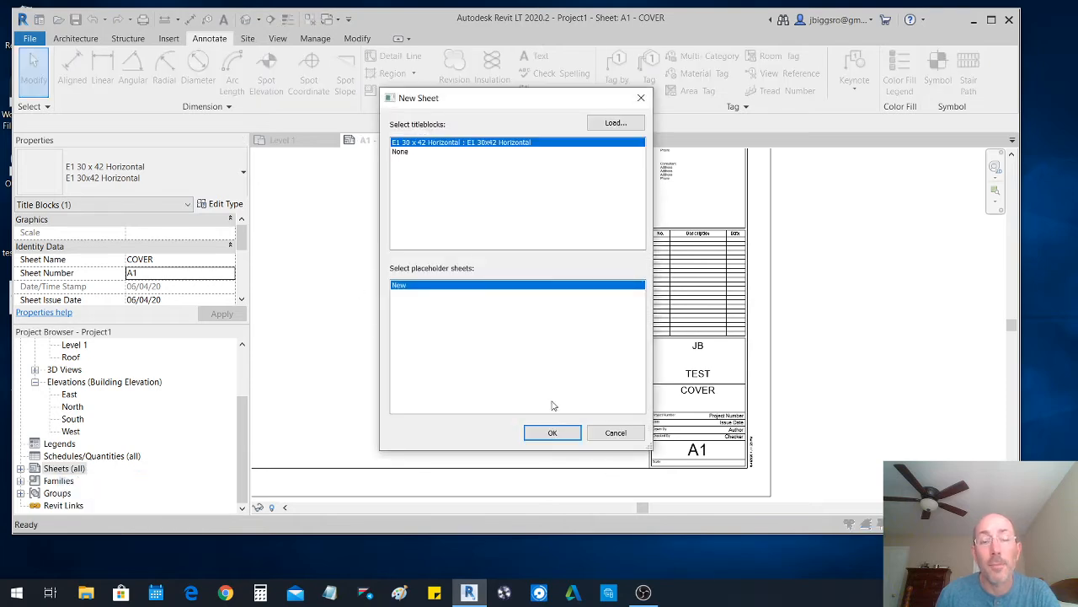
left_click(553, 433)
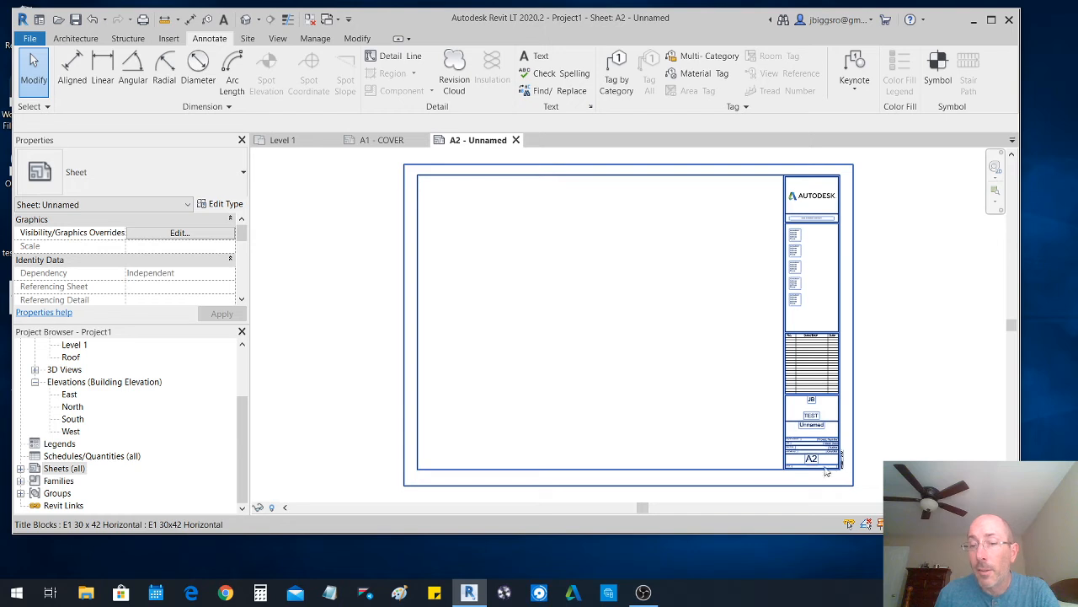
- Change the sheet name to FLOOR PLAN directly in the title block of sheet A2
scroll(829, 459, "up", 3)
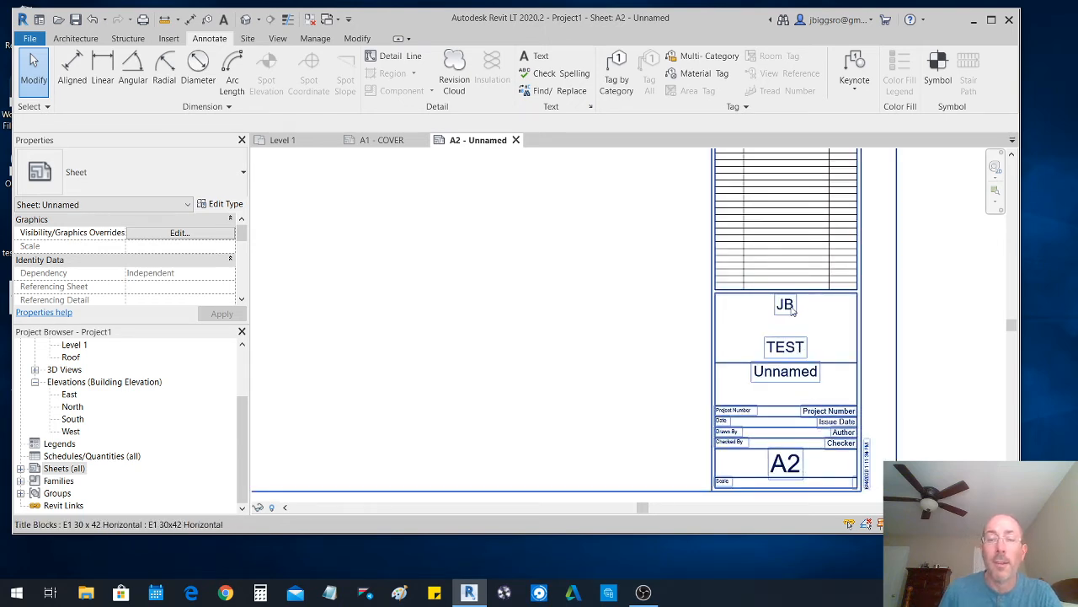
left_click(782, 375)
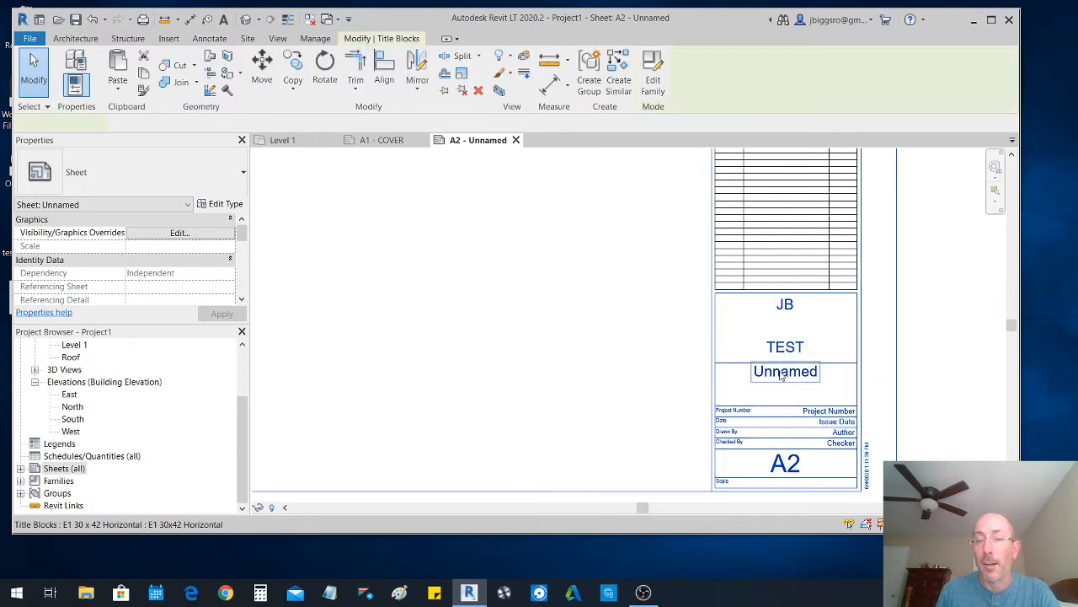
left_click(783, 375)
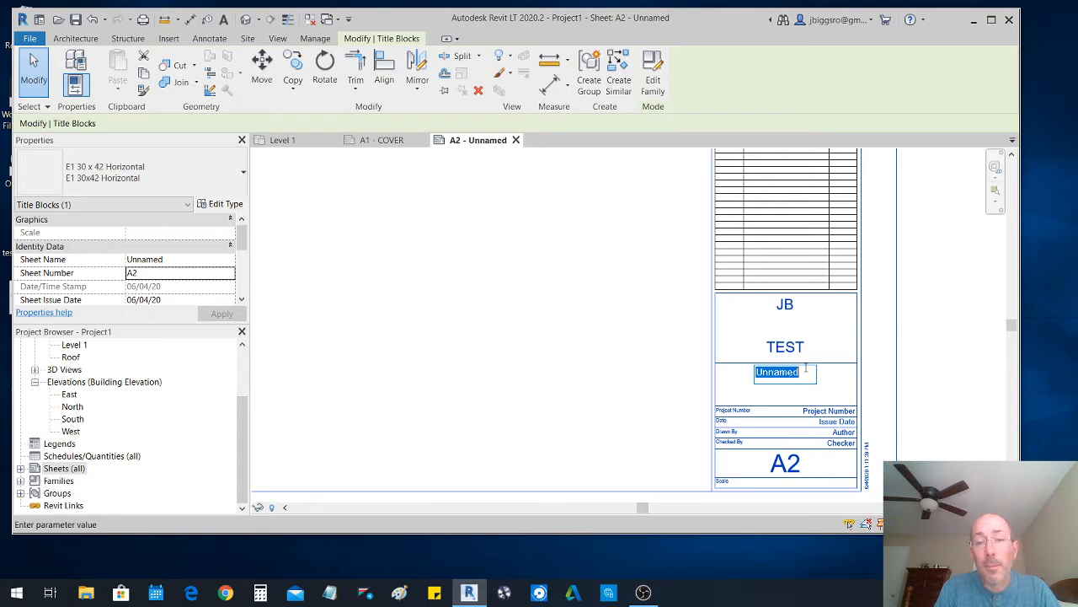
type("FLOOR PLAN")
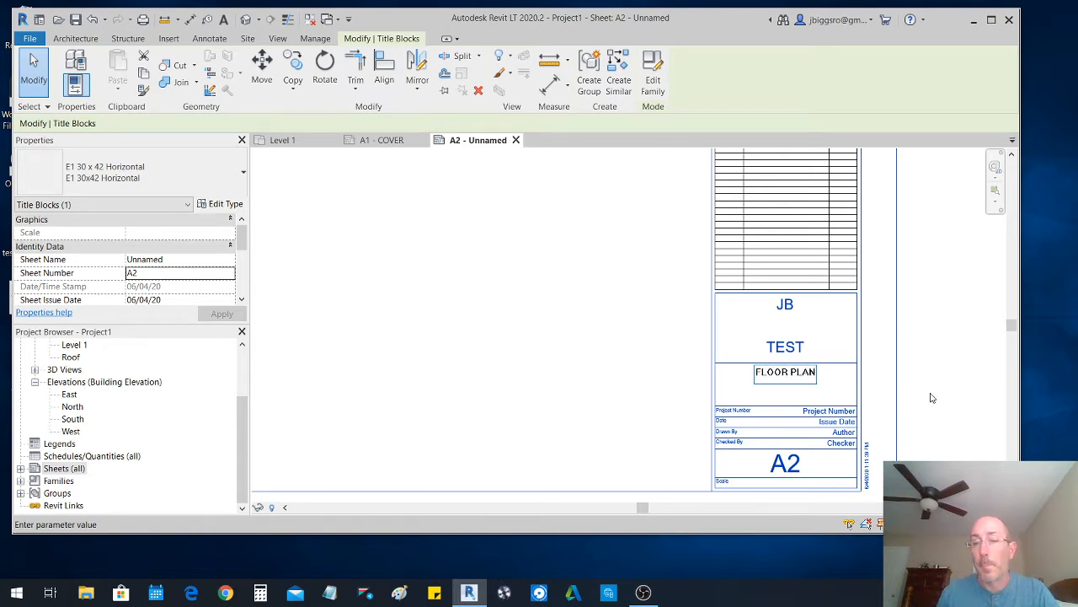
left_click(684, 390)
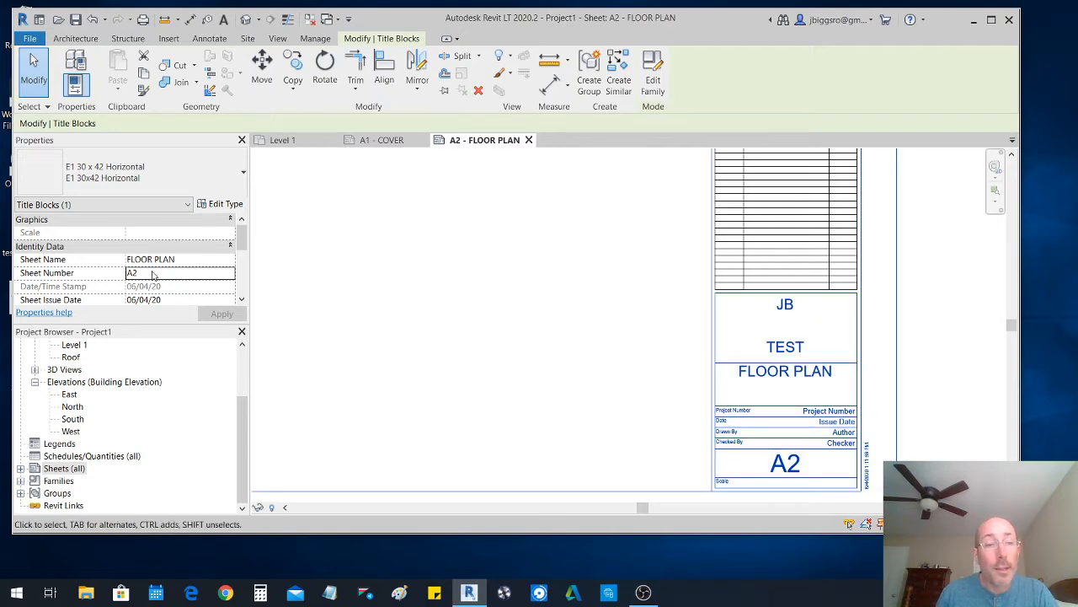
- Create a third sheet following the floor plan sheet, using the same E1 30x42 Horizontal titleblock
right_click(56, 470)
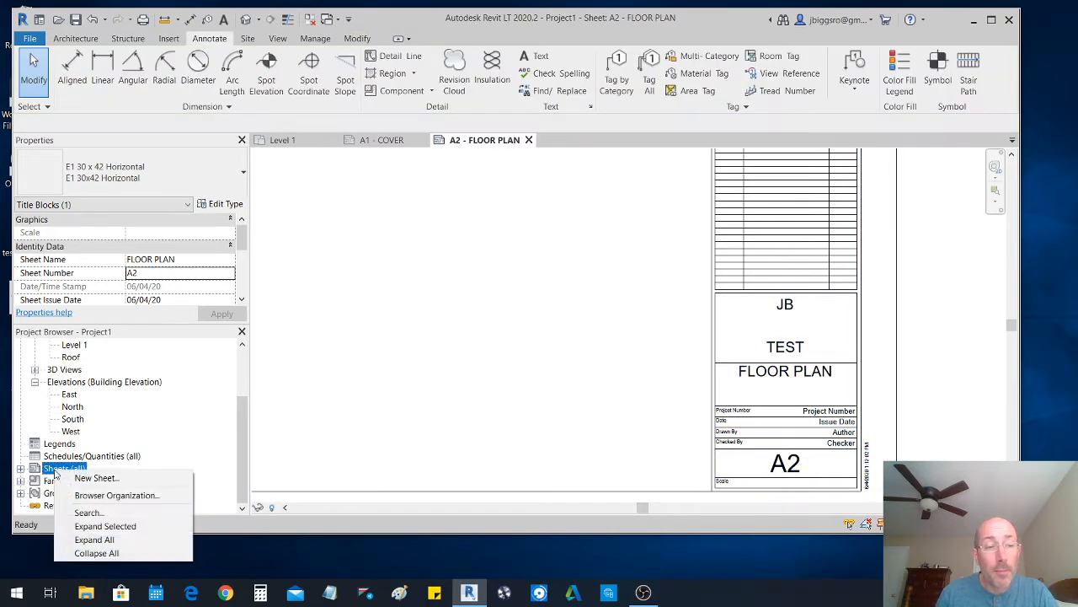
left_click(95, 478)
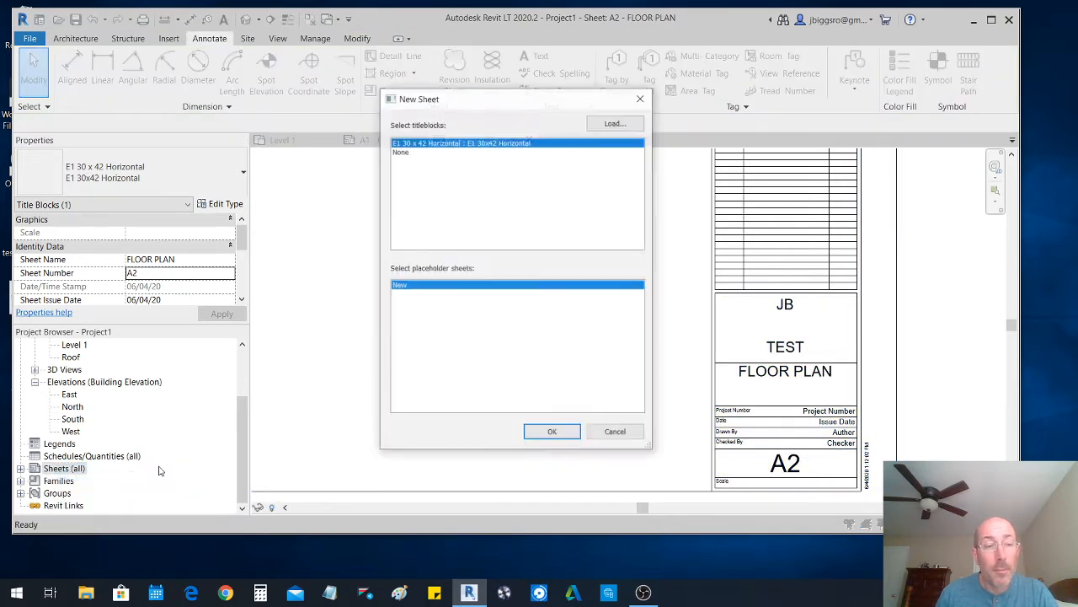
left_click(553, 433)
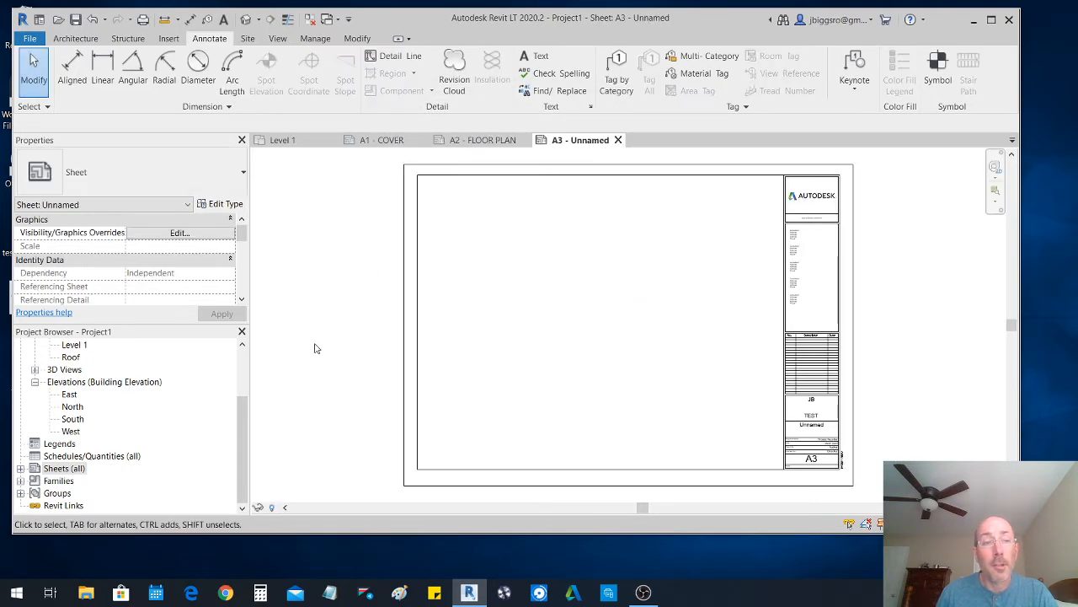
- Change the sheet name to DETAIL directly in the title block of sheet A3
scroll(822, 460, "up", 5)
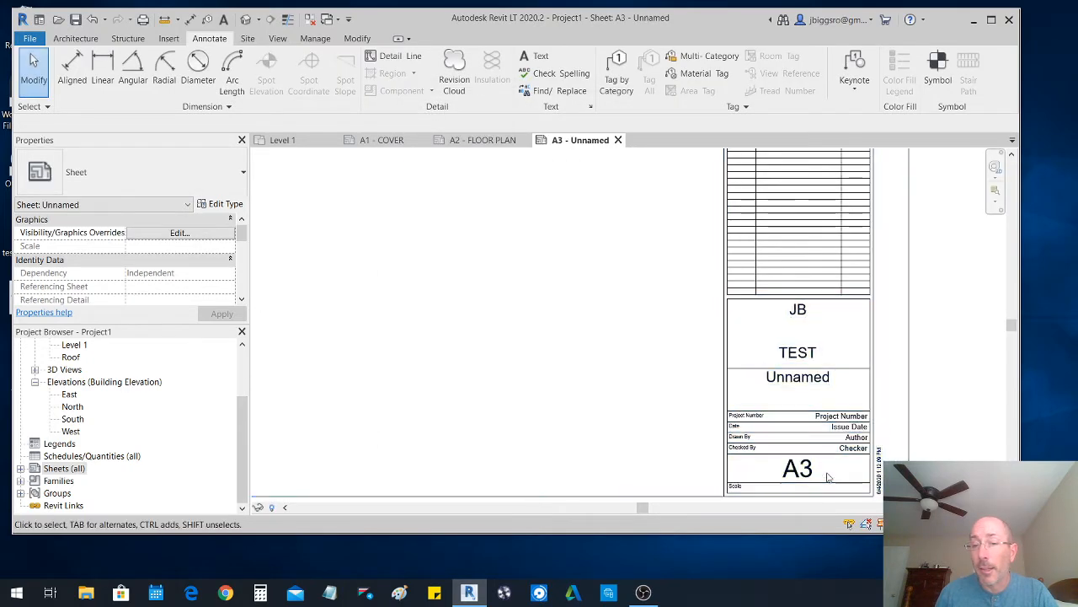
left_click(779, 353)
left_click(779, 350)
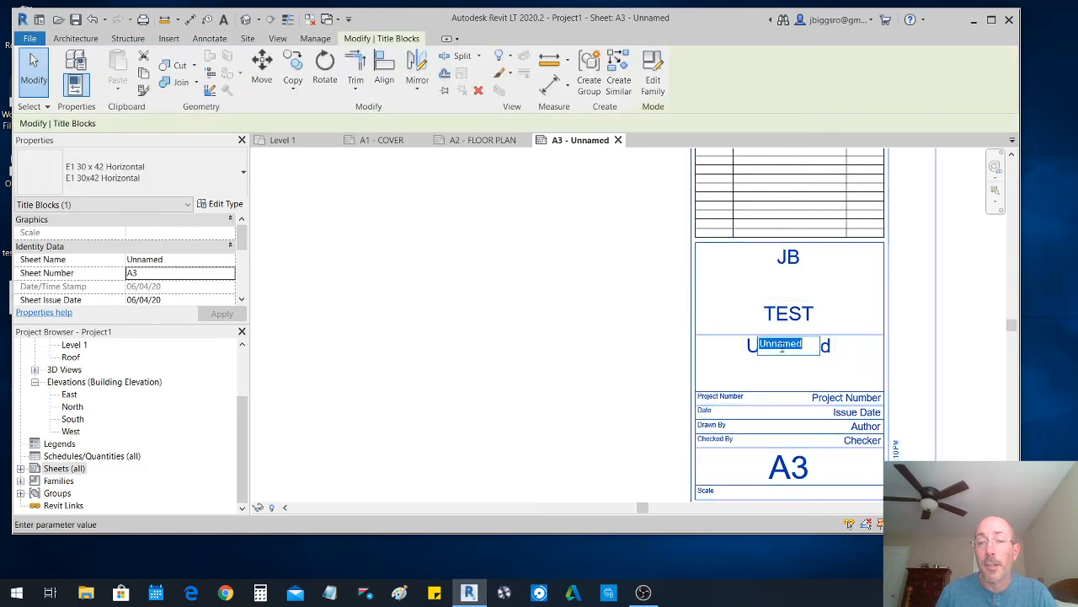
type("DETAIL")
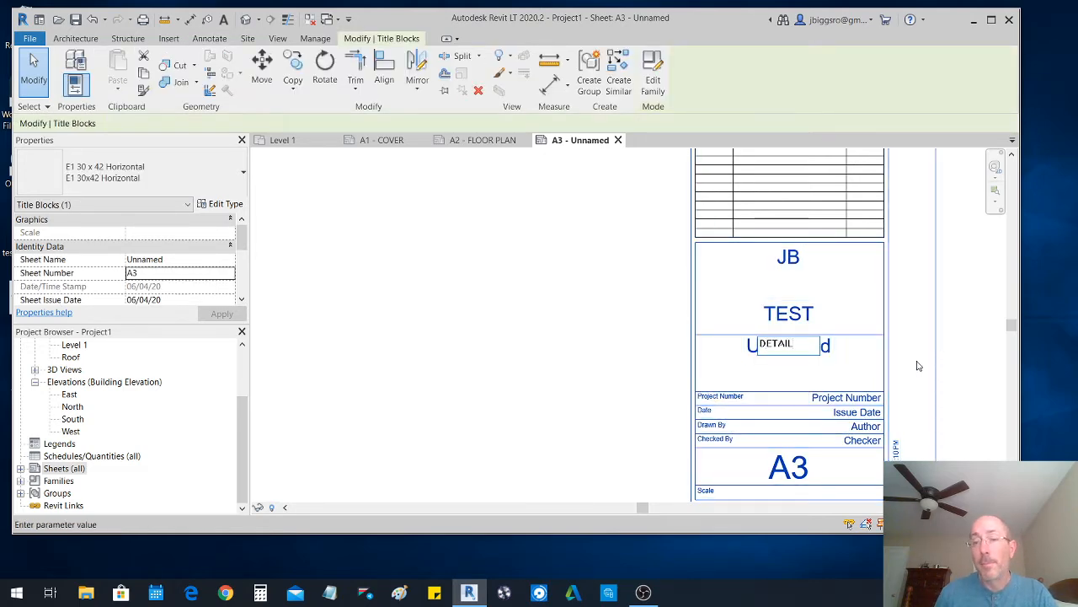
key("Return")
left_click(515, 343)
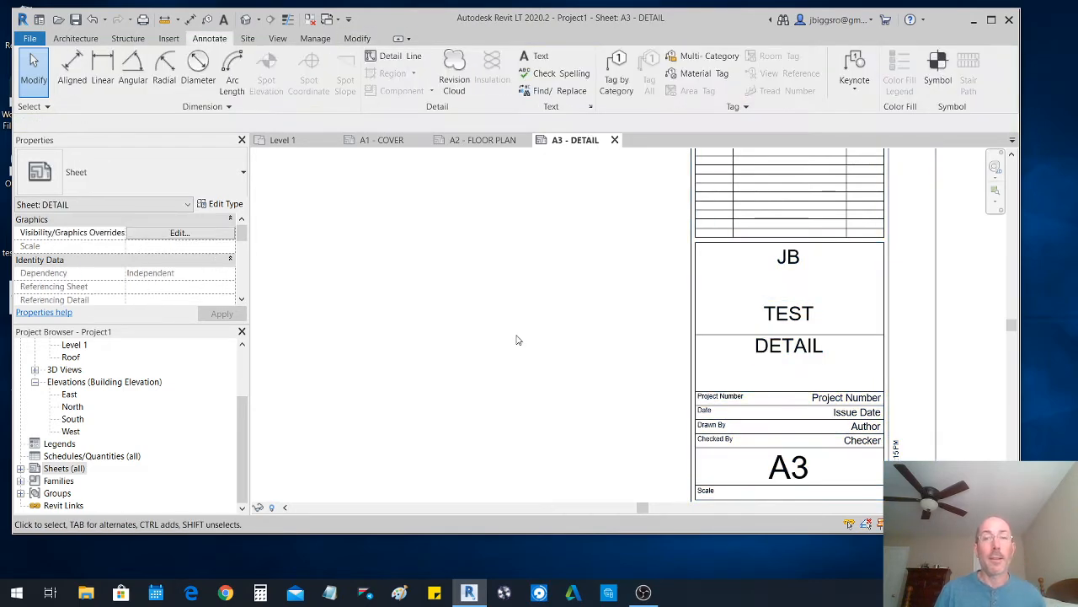
- Expand the project's list of sheets and open sheet A1 - COVER from it
scroll(518, 340, "down", 2)
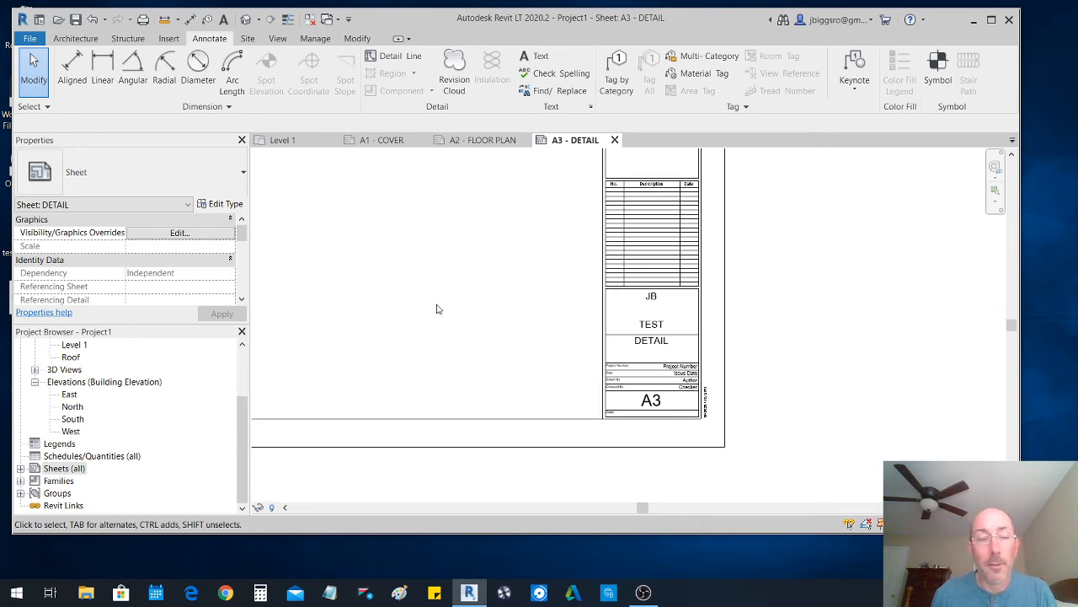
middle_click_drag(436, 309, 503, 325)
scroll(246, 425, "up", 2)
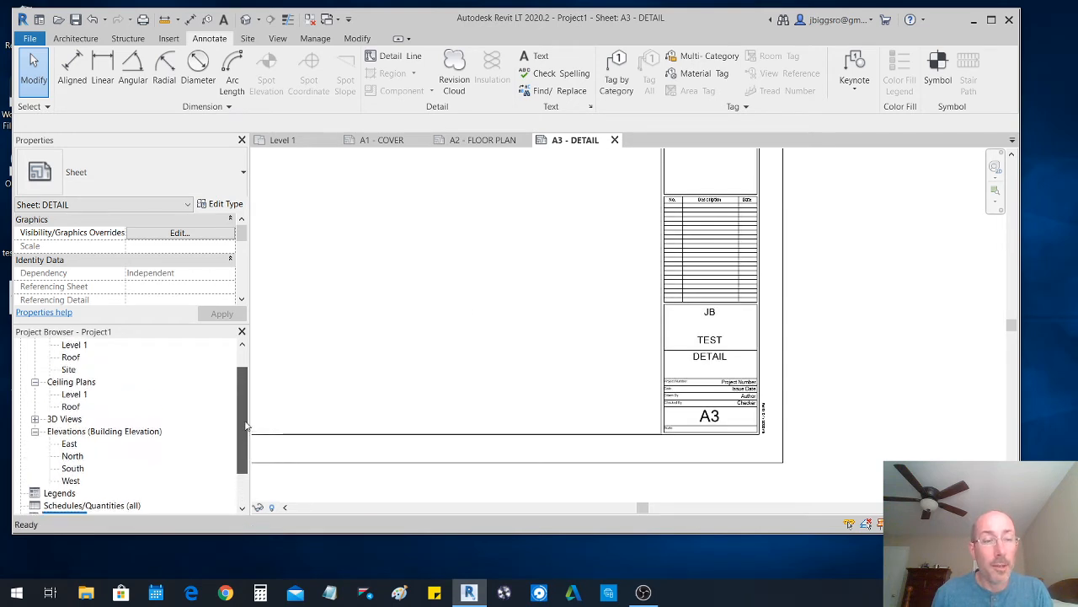
left_click_drag(246, 425, 246, 396)
scroll(636, 362, "down", 3)
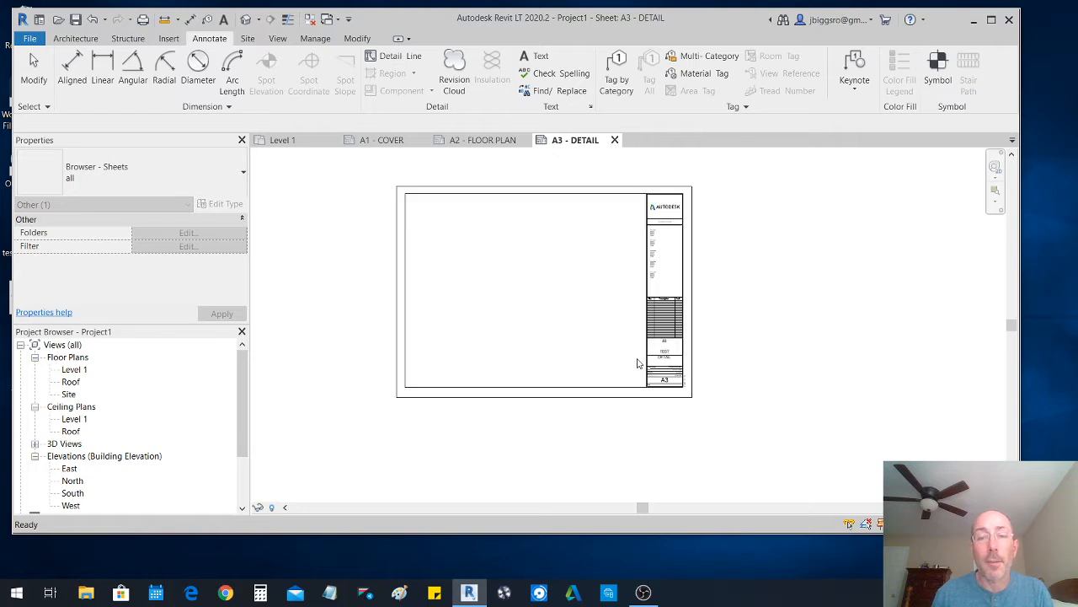
scroll(459, 225, "up", 1)
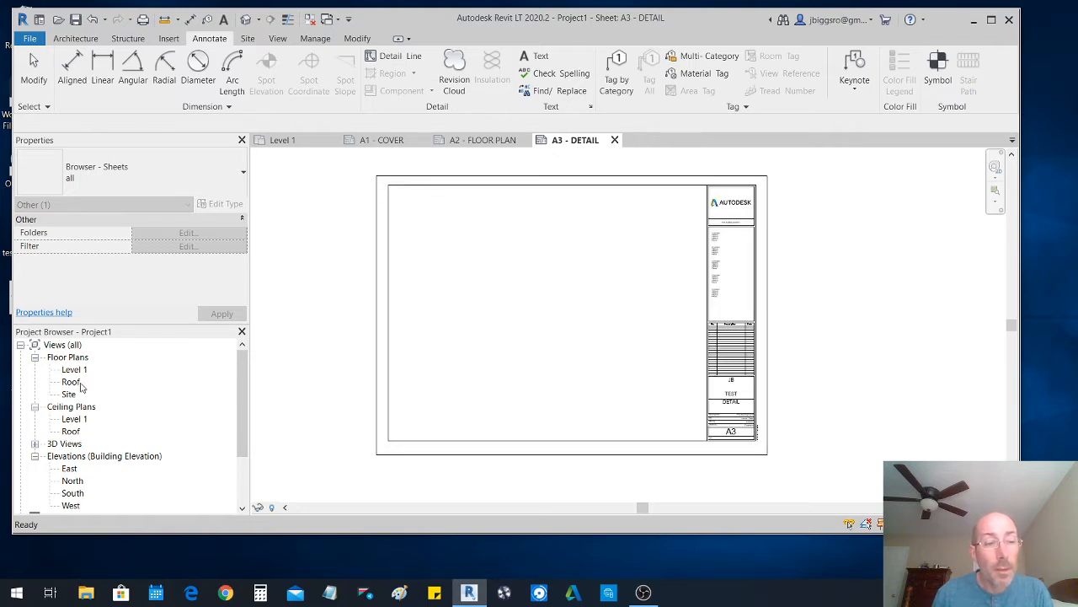
left_click_drag(242, 404, 239, 456)
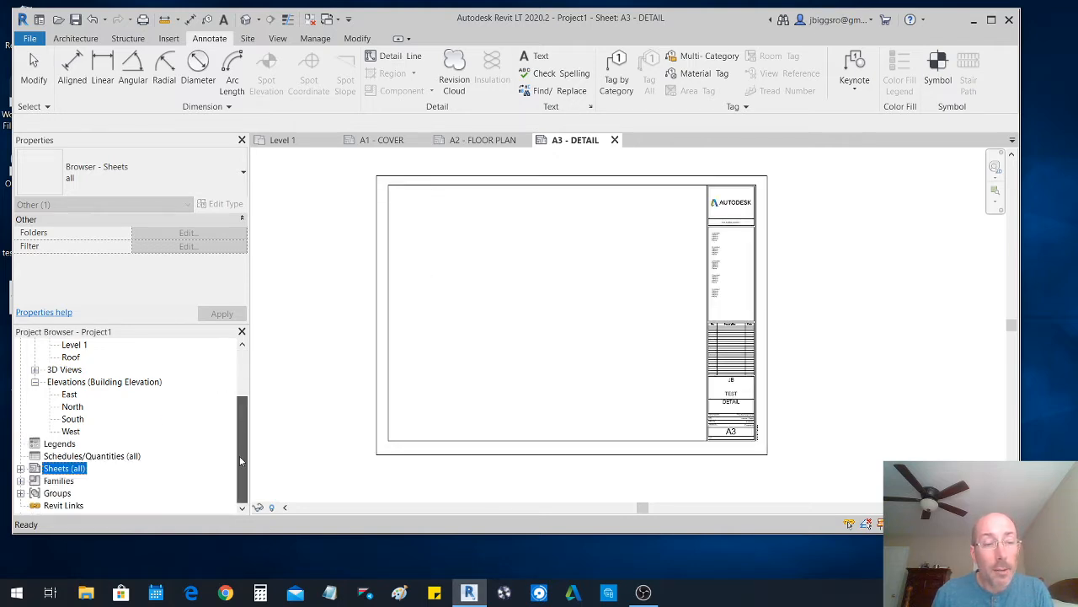
left_click(20, 468)
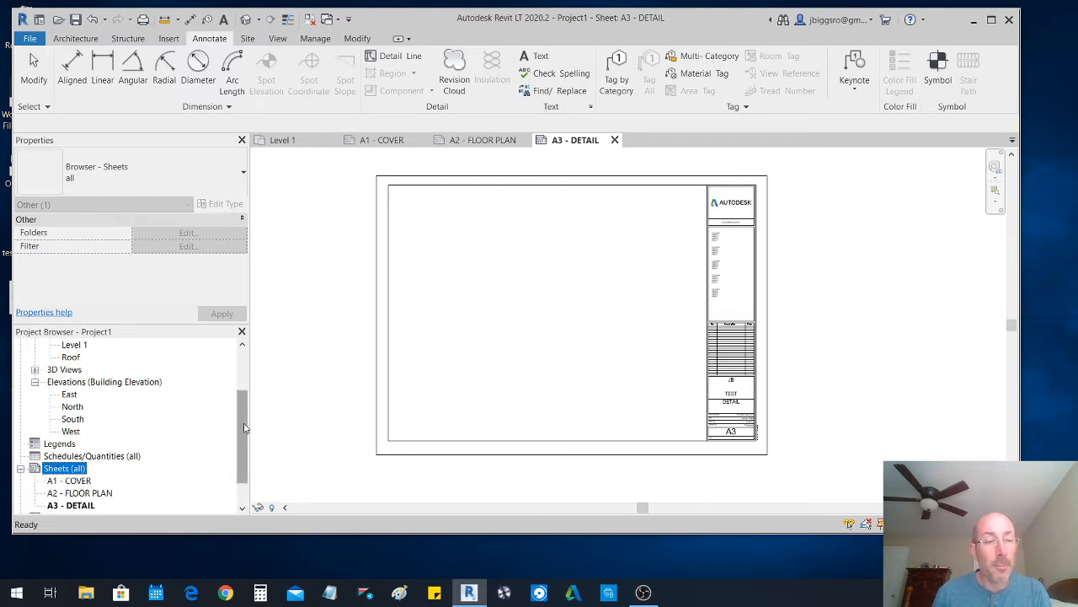
left_click_drag(244, 431, 243, 459)
left_click(74, 443)
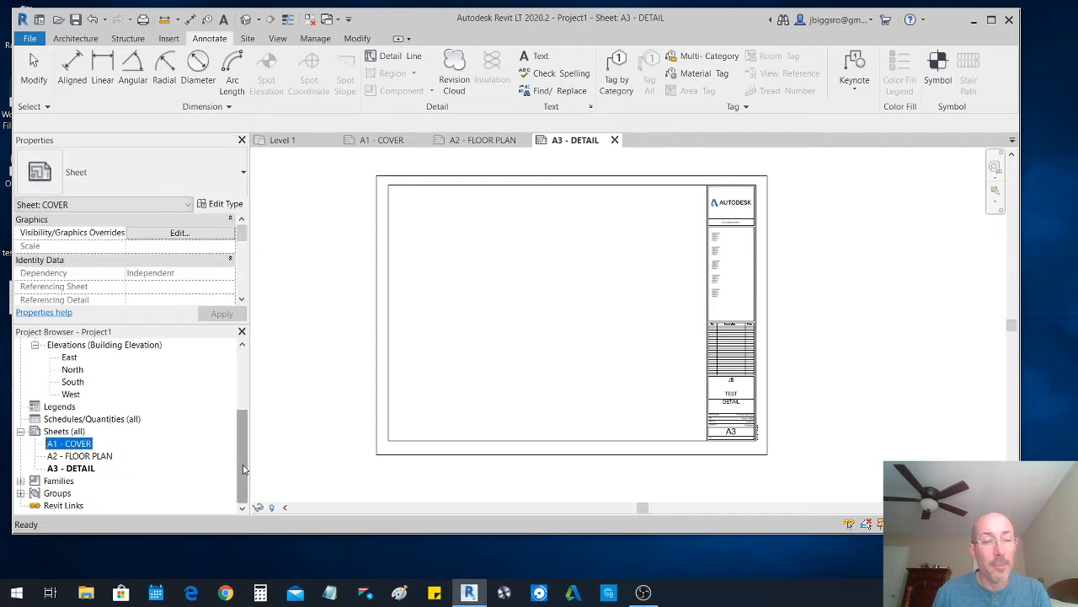
double_click(71, 444)
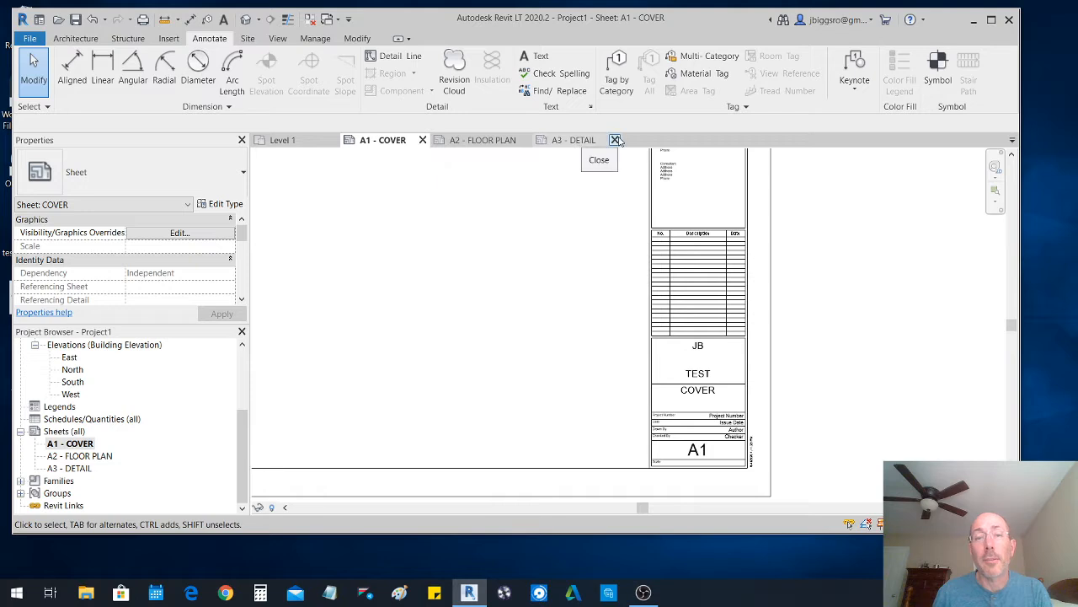
- Close the A3 - DETAIL sheet and reopen it from the project's sheet list, returning to A1 - COVER
left_click(616, 140)
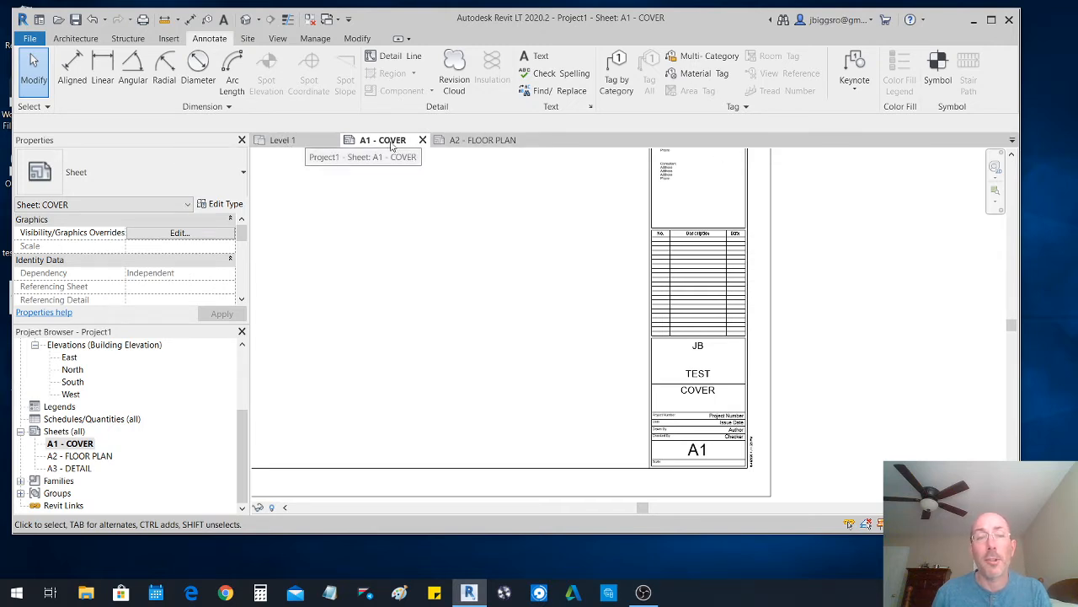
double_click(67, 469)
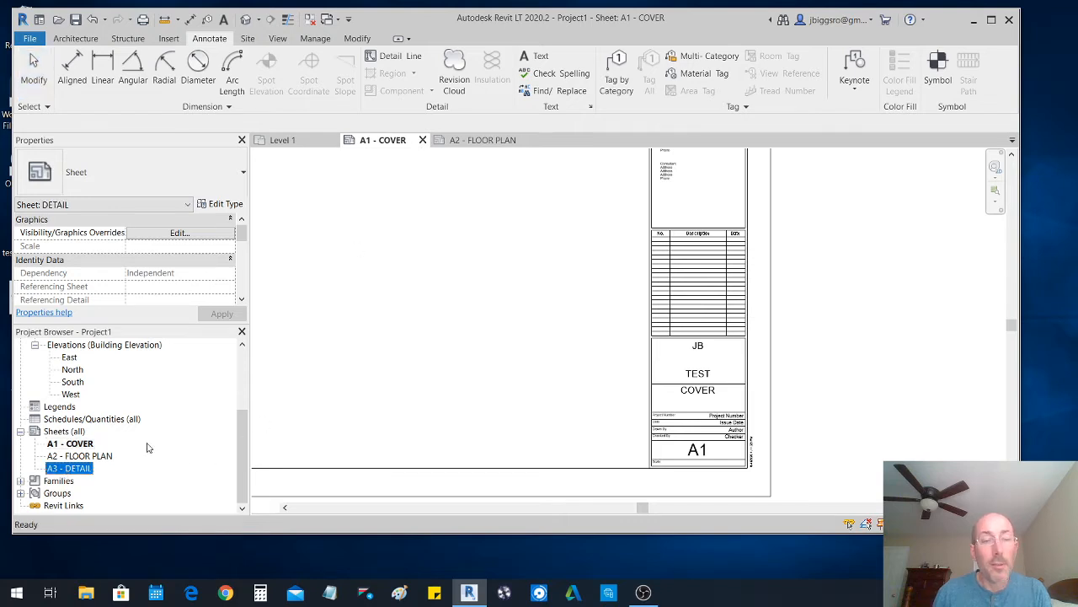
left_click(395, 142)
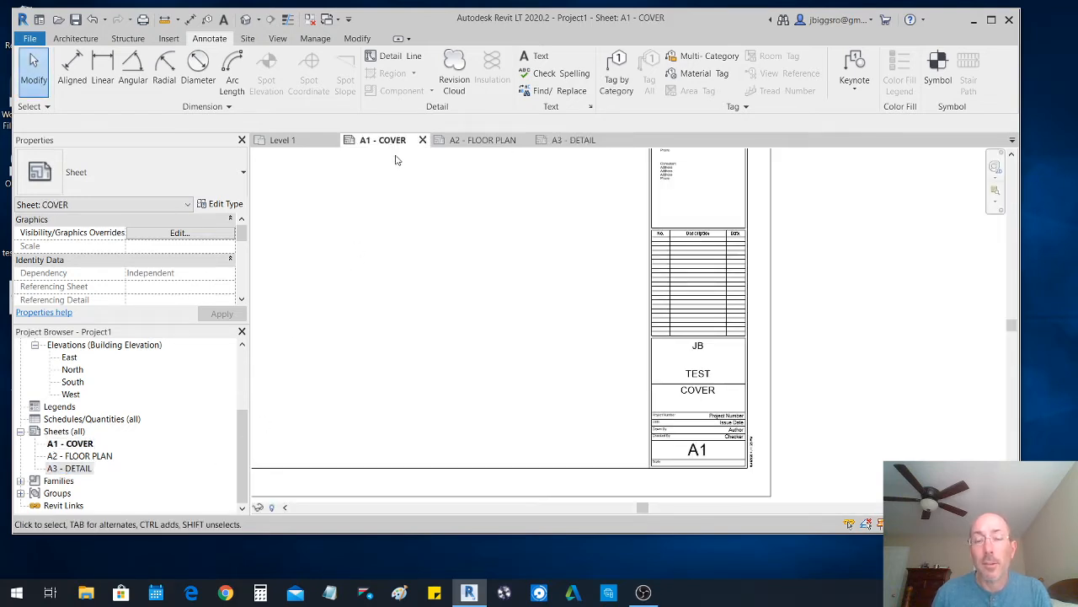
- Place the {3D} view of the building on sheet A1 - COVER, roughly centered in the drawing area
scroll(514, 289, "down", 4)
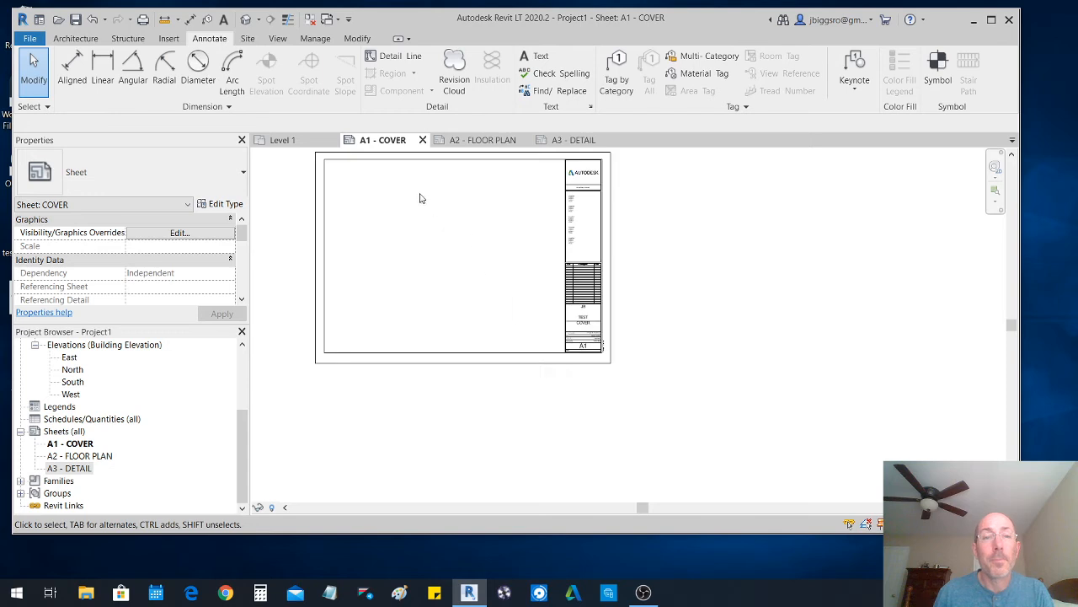
scroll(368, 191, "up", 4)
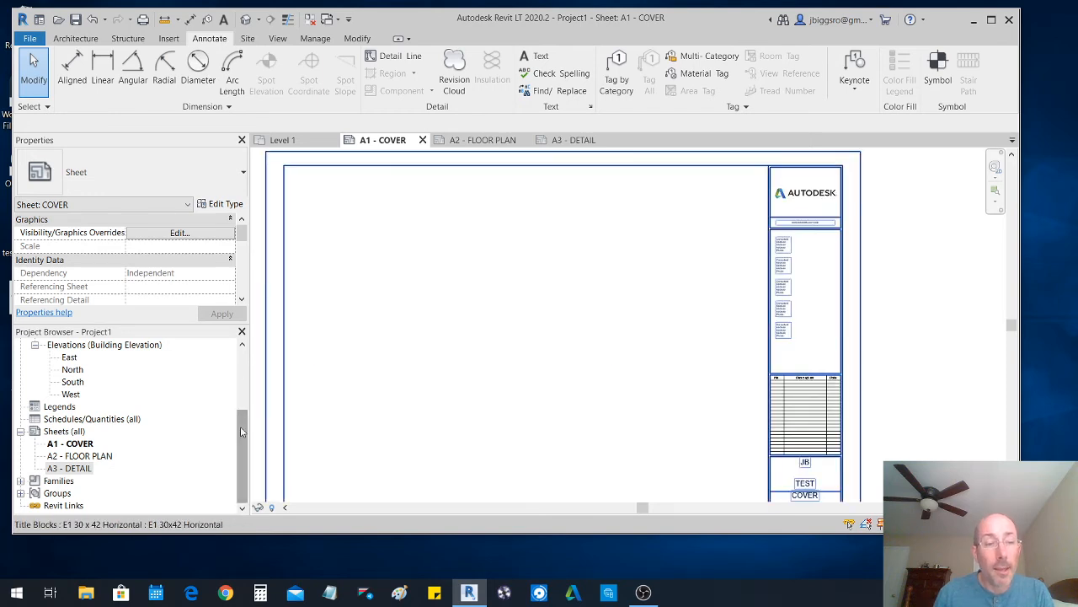
scroll(101, 438, "up", 3)
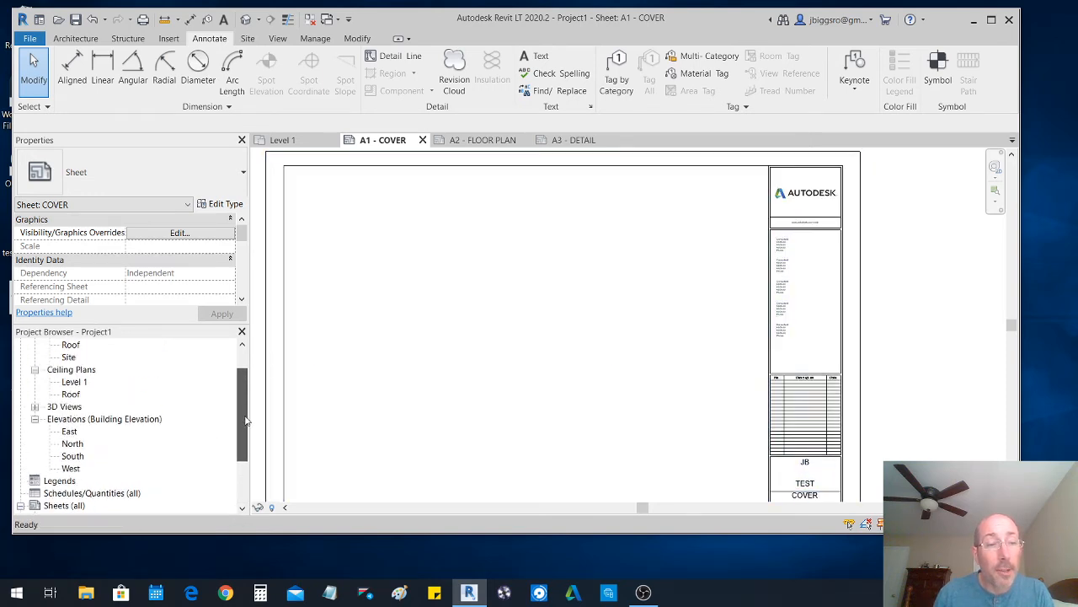
left_click(35, 443)
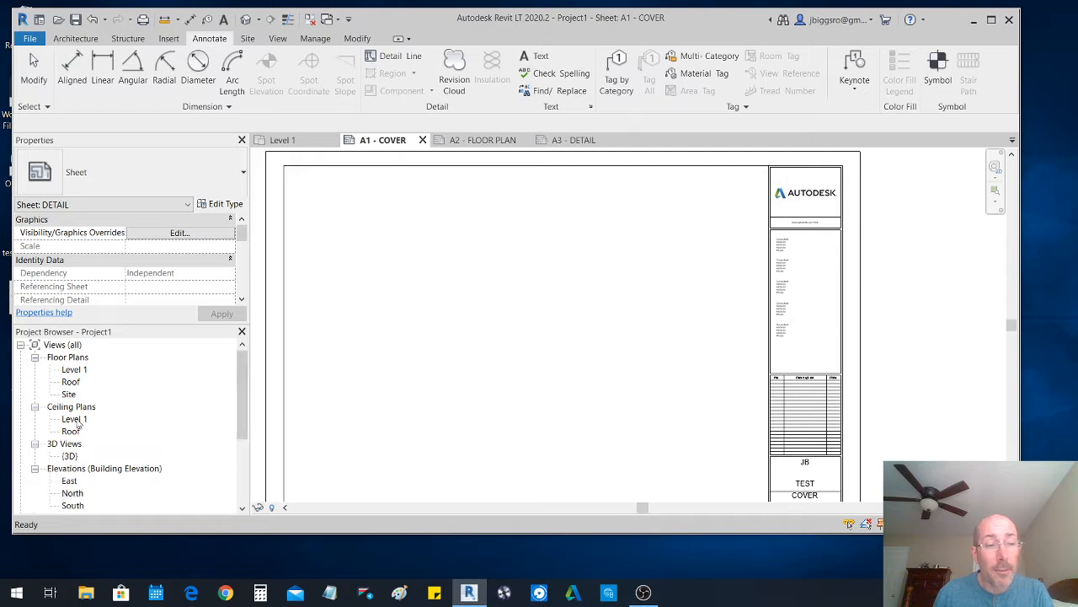
left_click(68, 456)
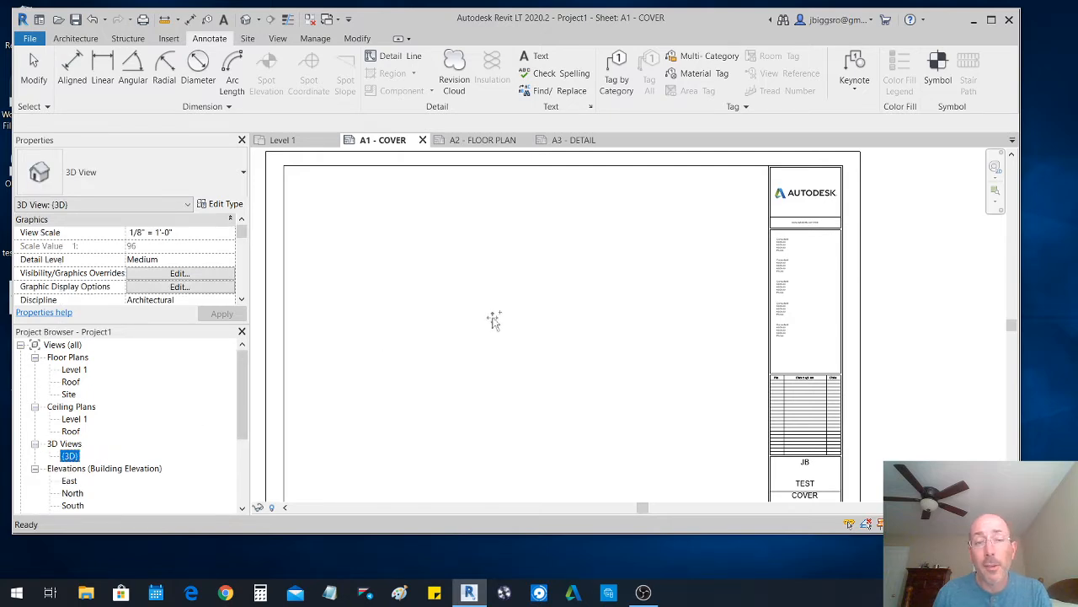
left_click_drag(485, 314, 486, 314)
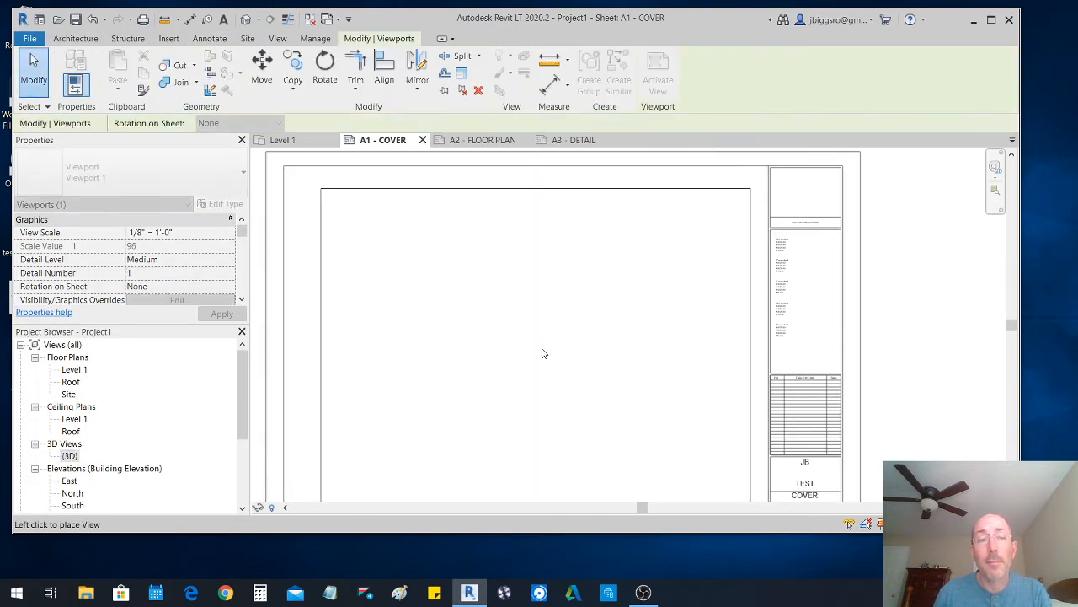
left_click(523, 339)
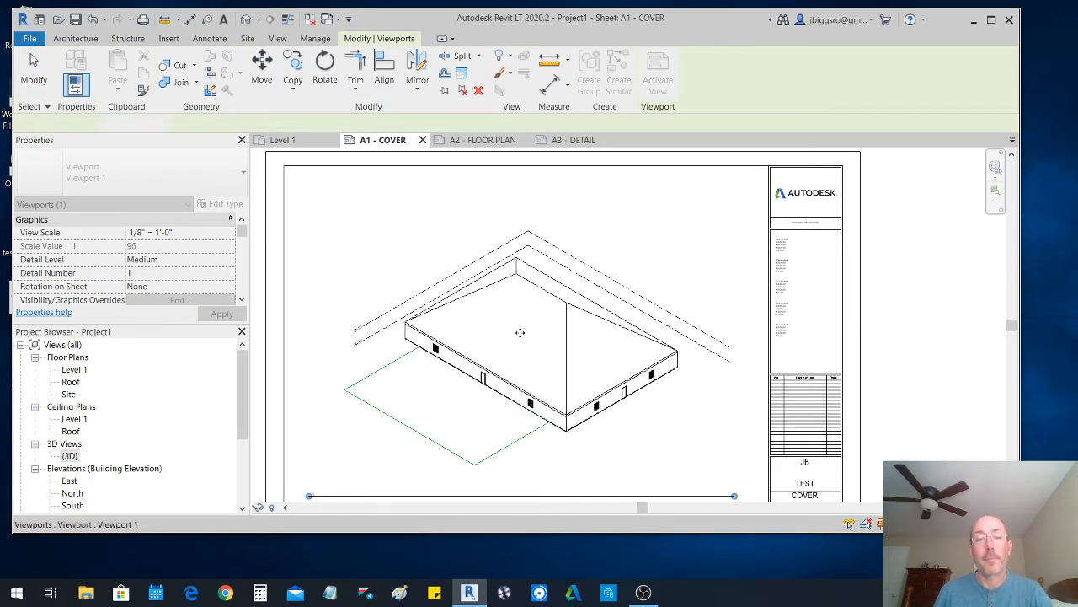
- Duplicate the viewport type of the {3D} view on sheet A1 under the name NO TITLE
scroll(520, 332, "down", 2)
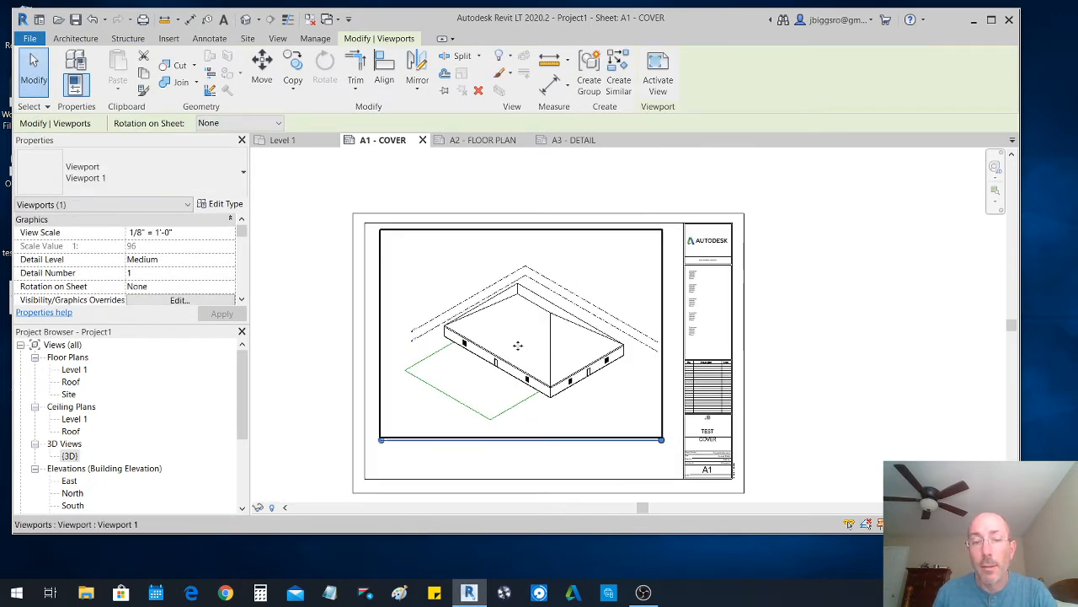
left_click(229, 204)
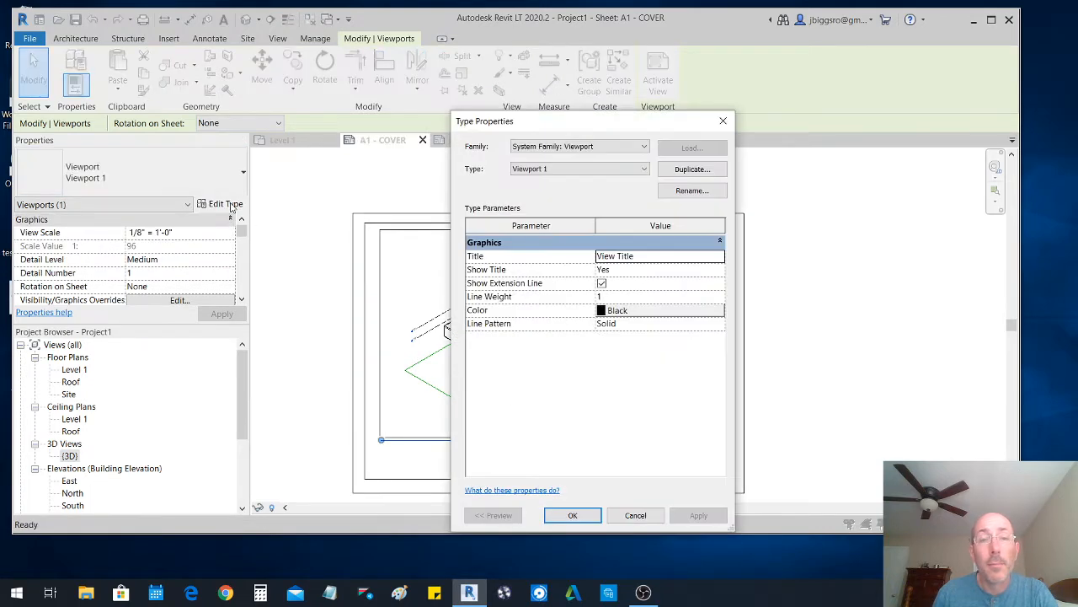
left_click(638, 169)
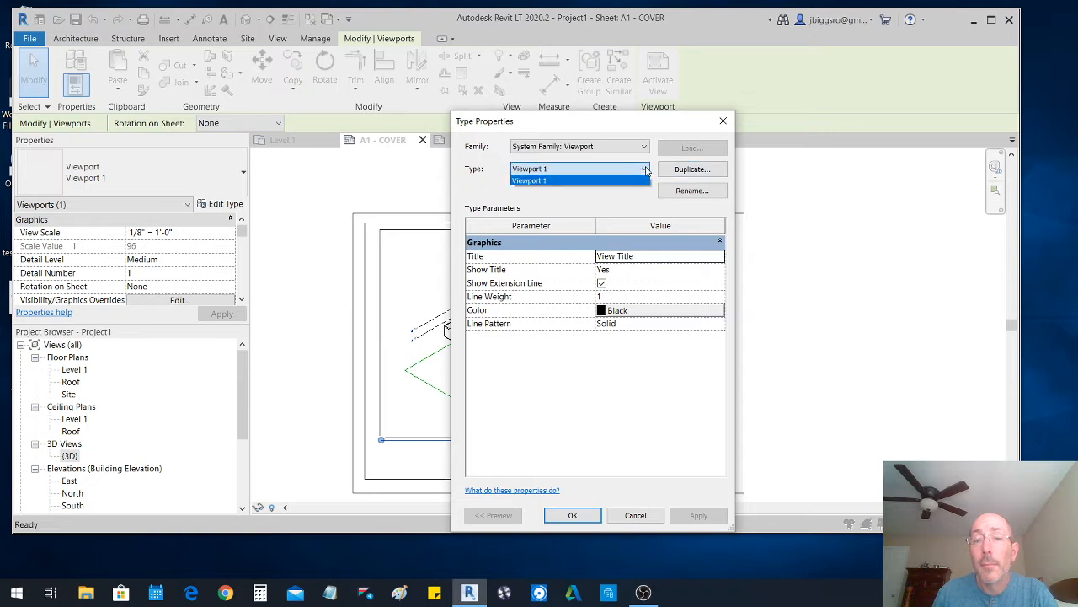
left_click(645, 181)
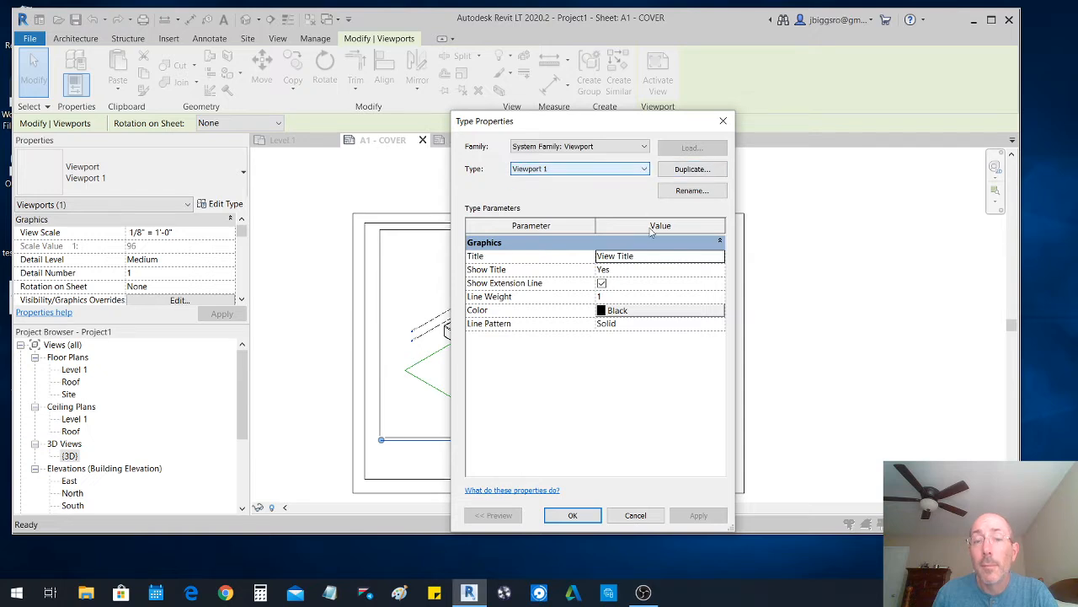
left_click(693, 168)
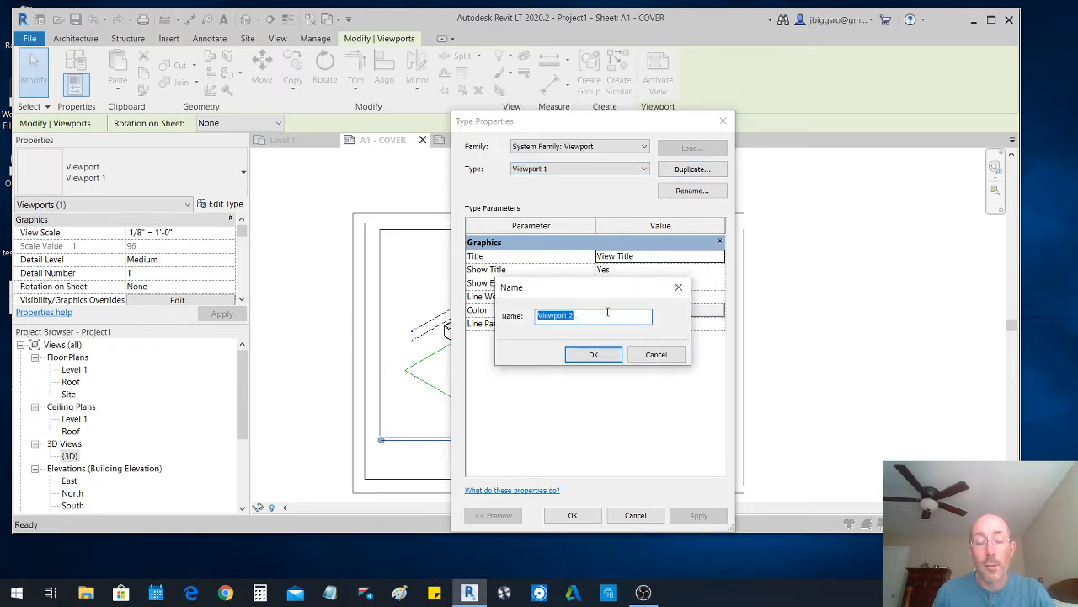
type("NO NAM")
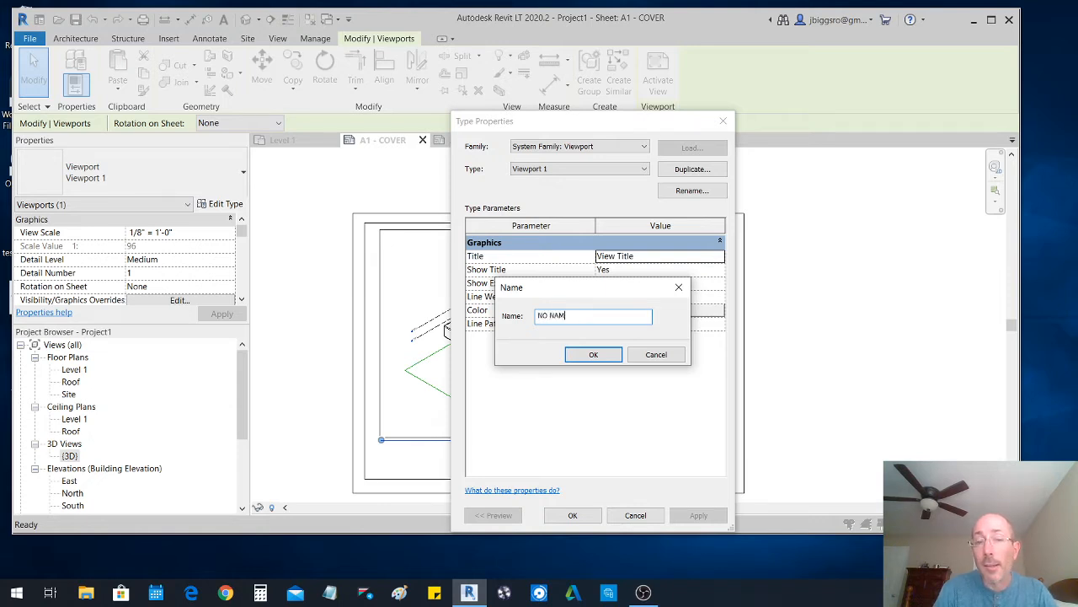
key("BackSpace")
key("BackSpace")
key("BackSpace")
type("TITLE")
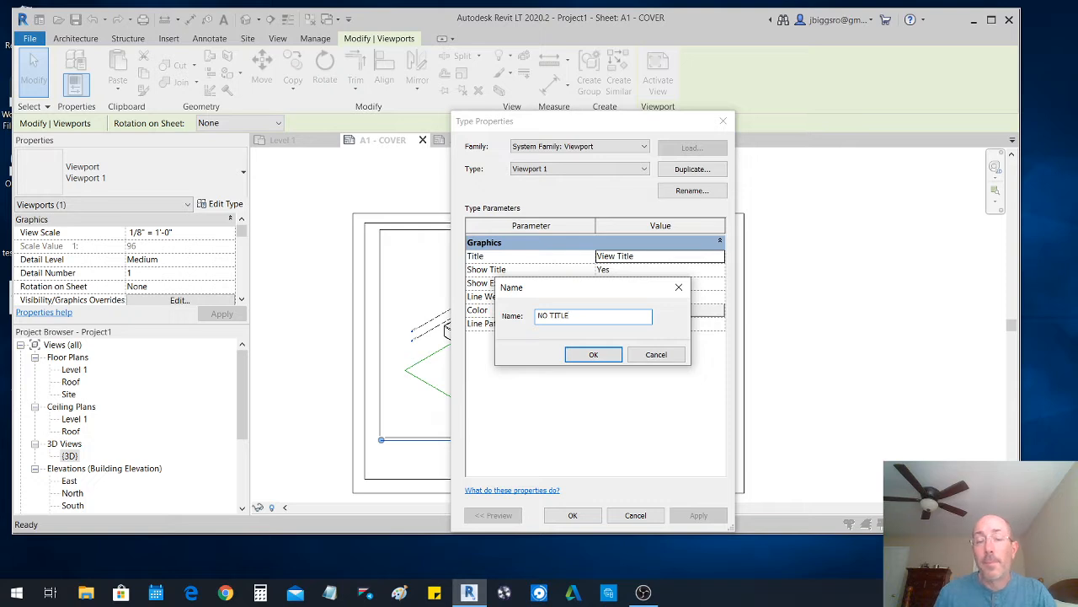
left_click(595, 355)
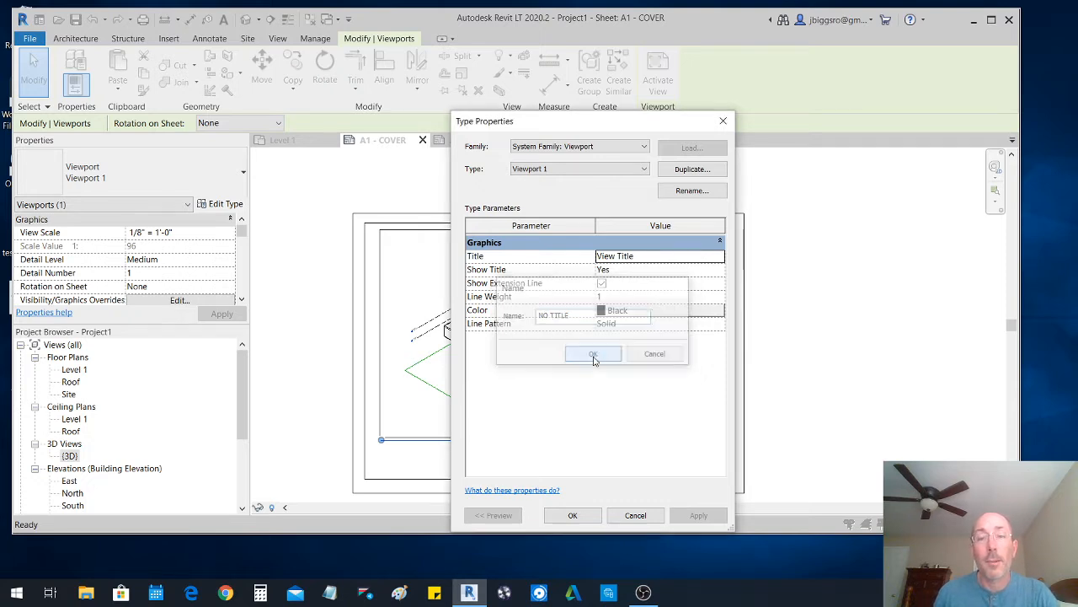
- Set Show Title to No for the NO TITLE viewport type and apply it to the {3D} viewport
left_click(641, 168)
left_click(671, 365)
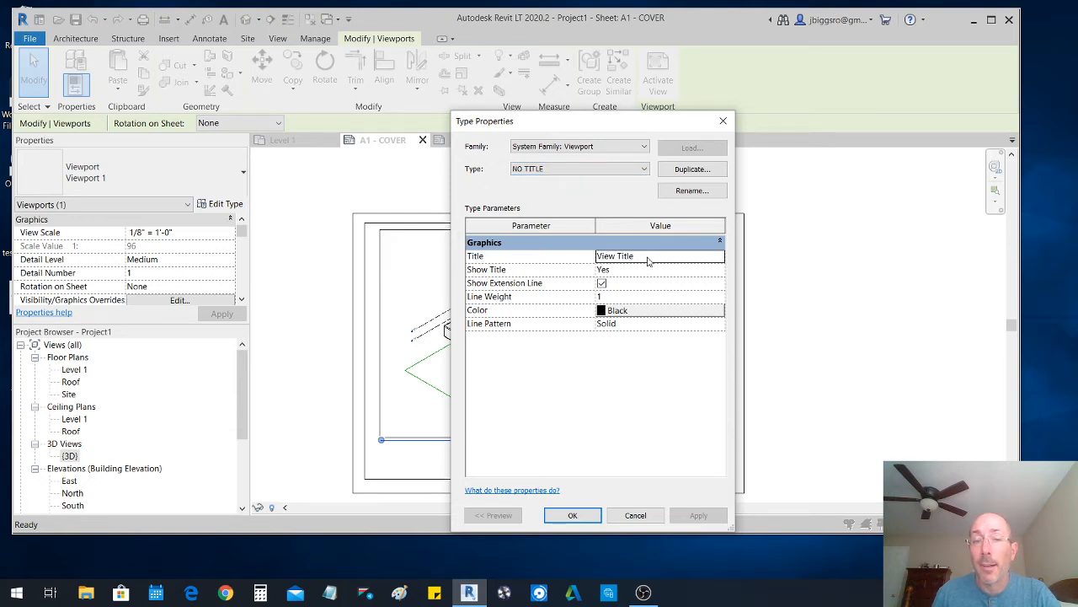
left_click(605, 271)
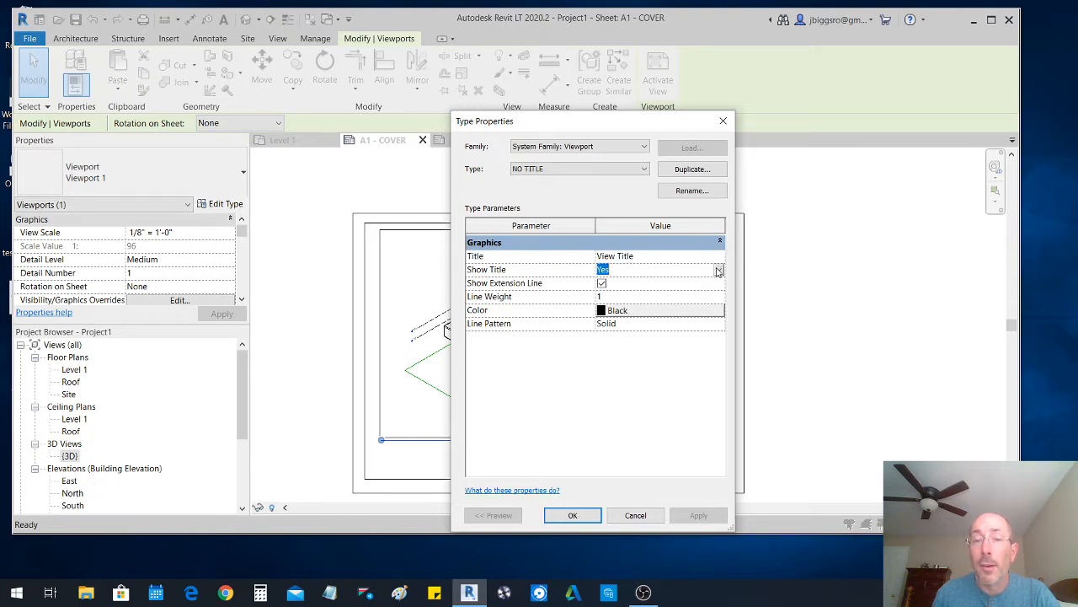
left_click(719, 270)
left_click(632, 304)
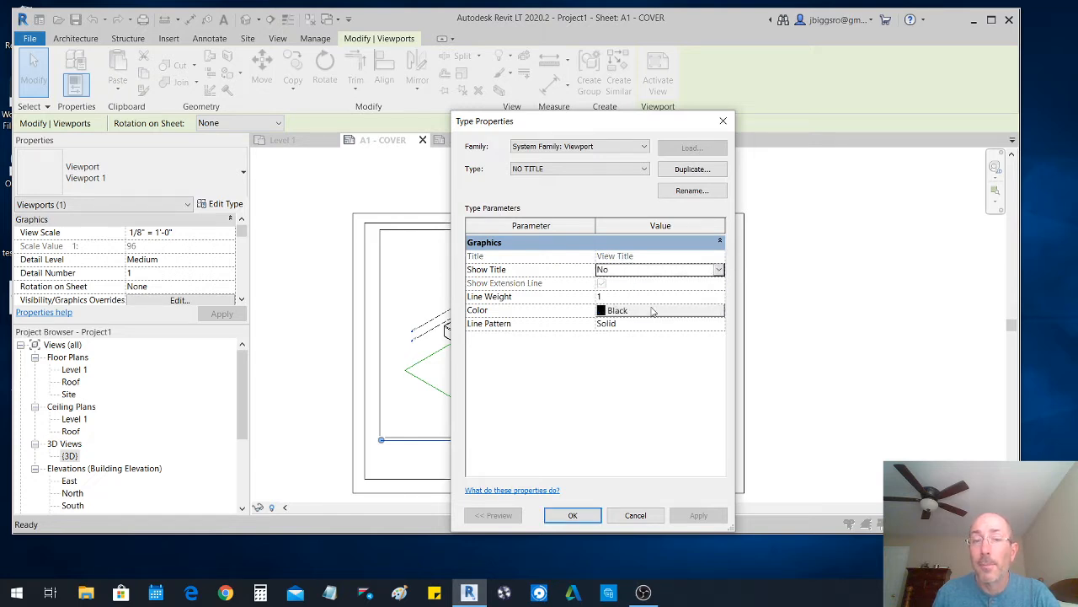
left_click(571, 515)
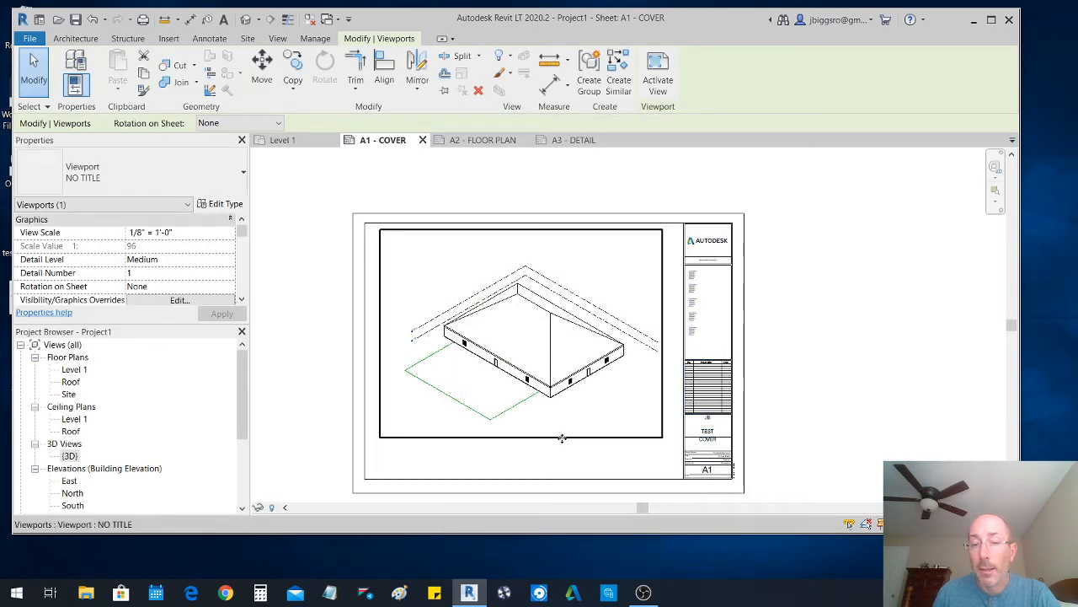
double_click(615, 386)
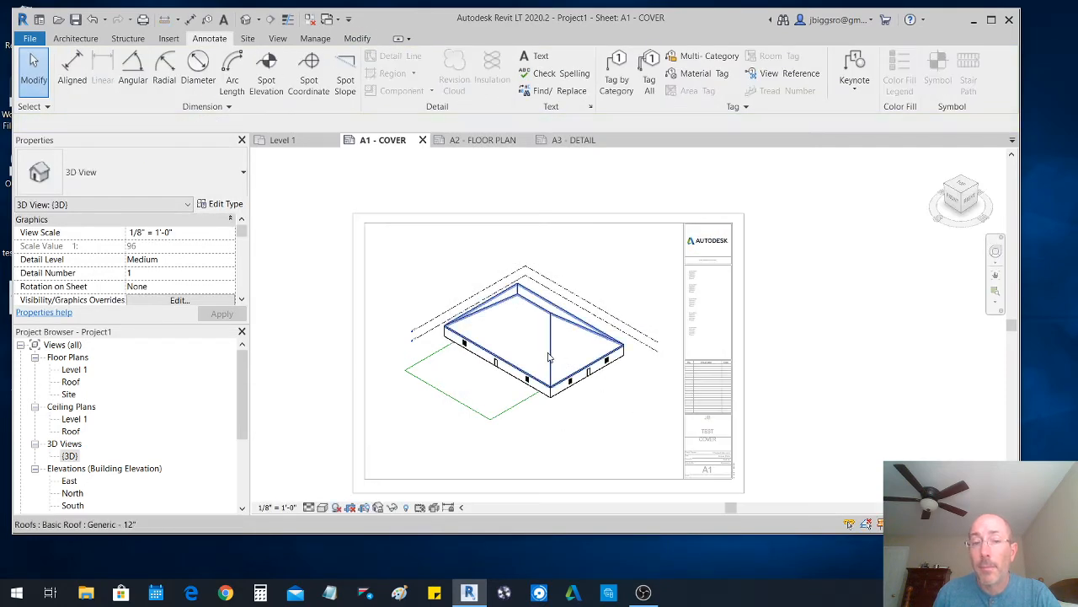
double_click(894, 374)
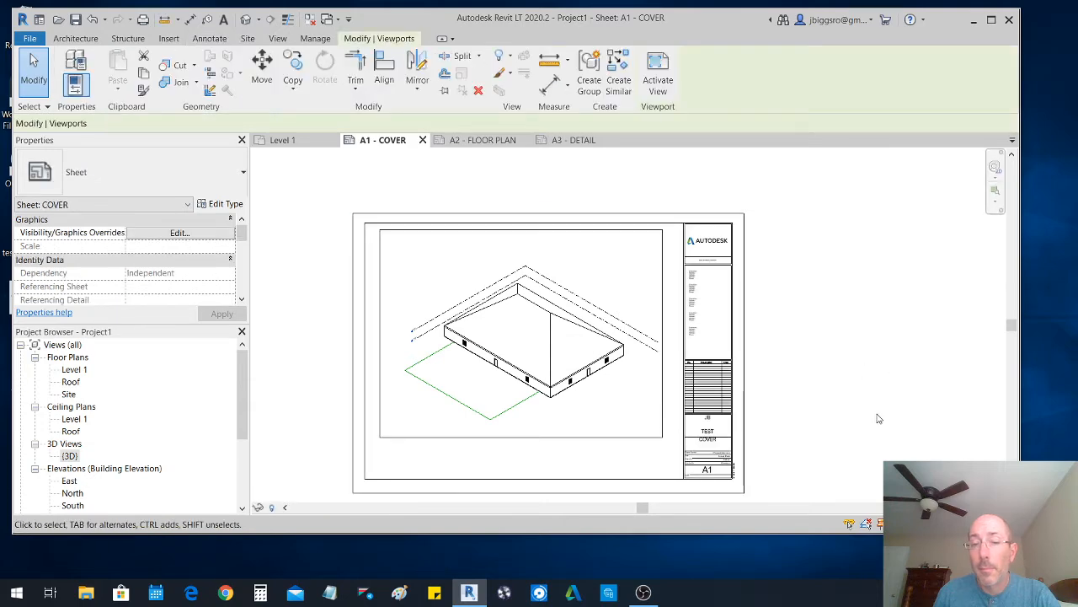
left_click(526, 451)
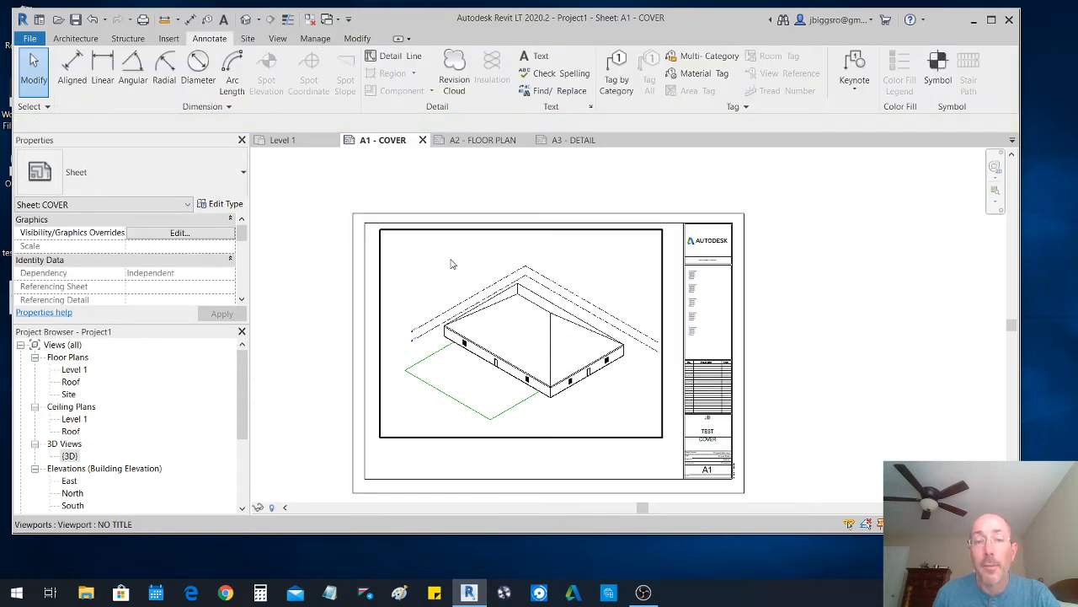
- Move the {3D} viewport straight down on the cover sheet to leave more room above the building
left_click(536, 314)
left_click_drag(542, 331, 545, 358)
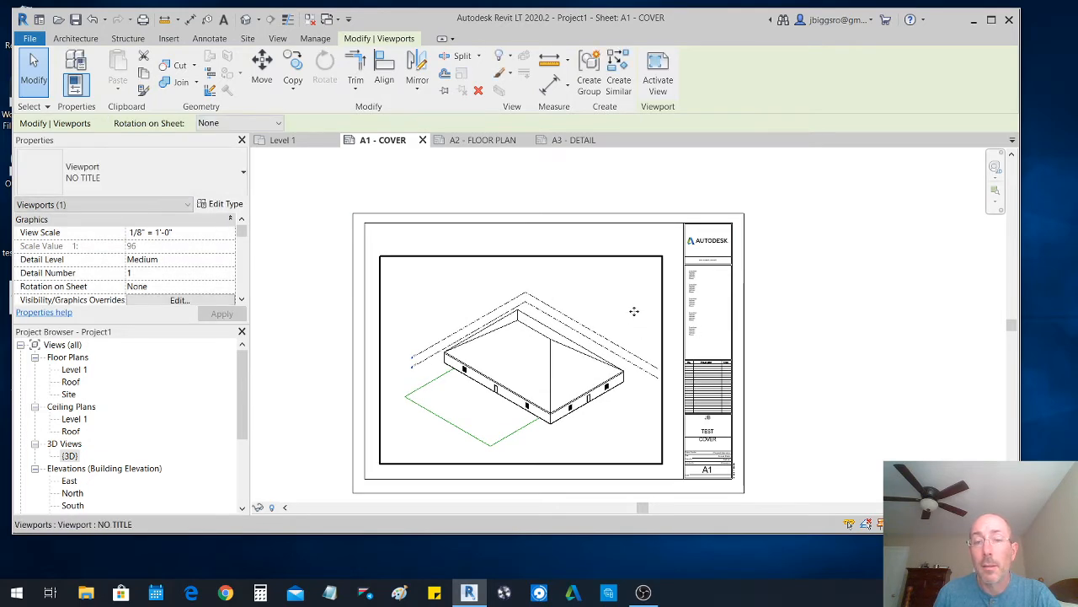
left_click(742, 168)
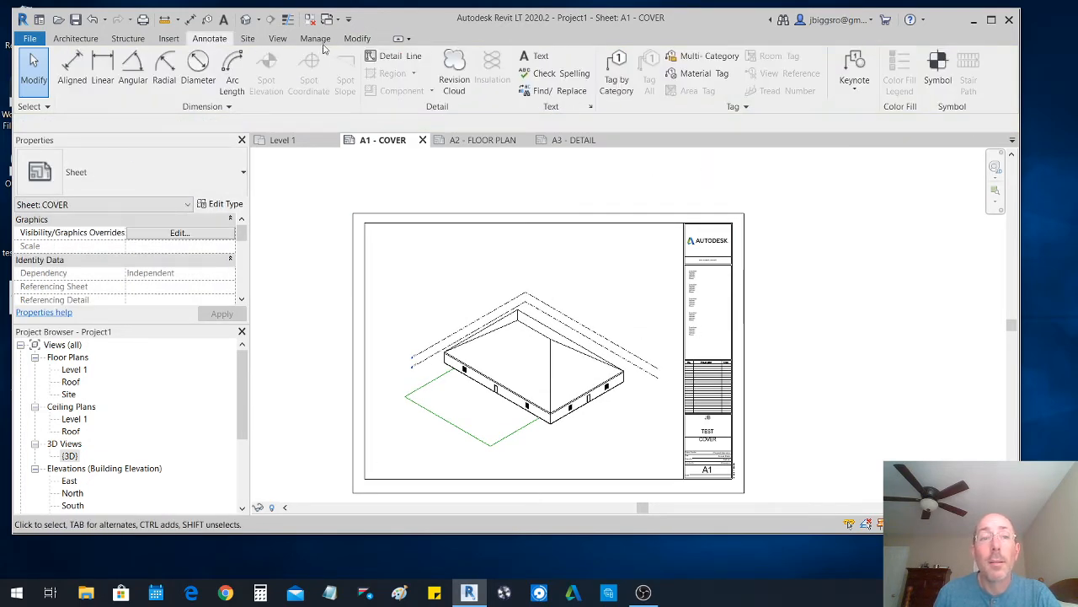
- Add a 1/4" Arial text note reading TEST in a wide text box above the building on the cover sheet
left_click(536, 56)
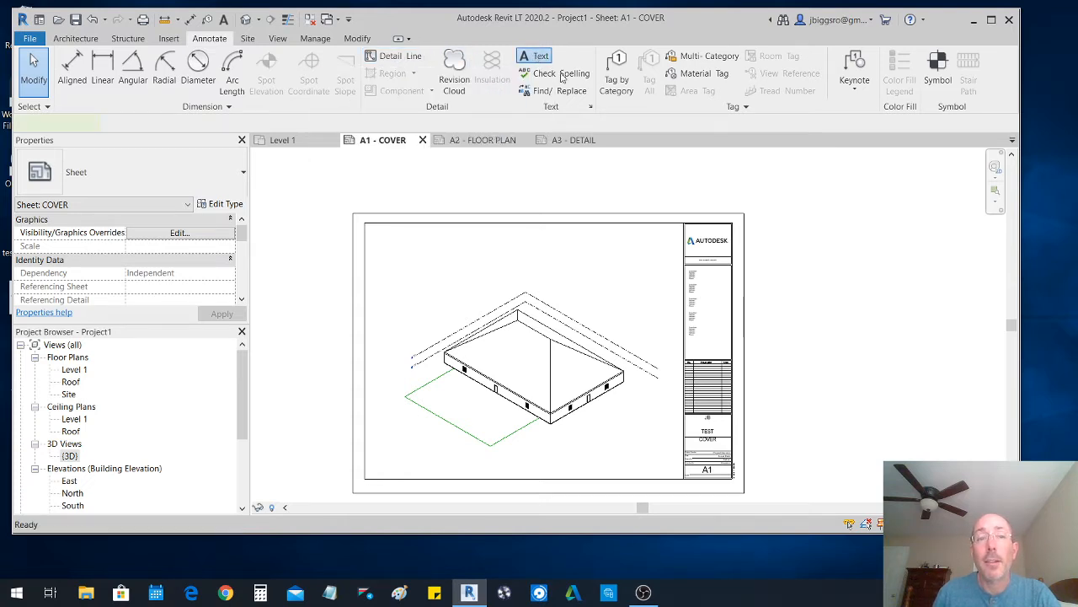
left_click_drag(420, 248, 665, 290)
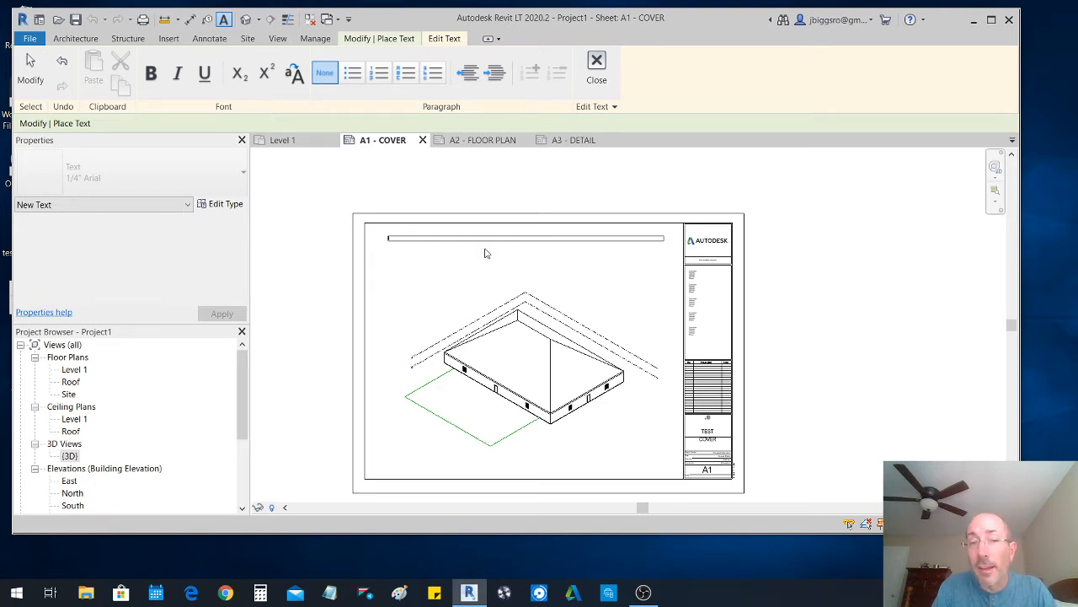
left_click(458, 299)
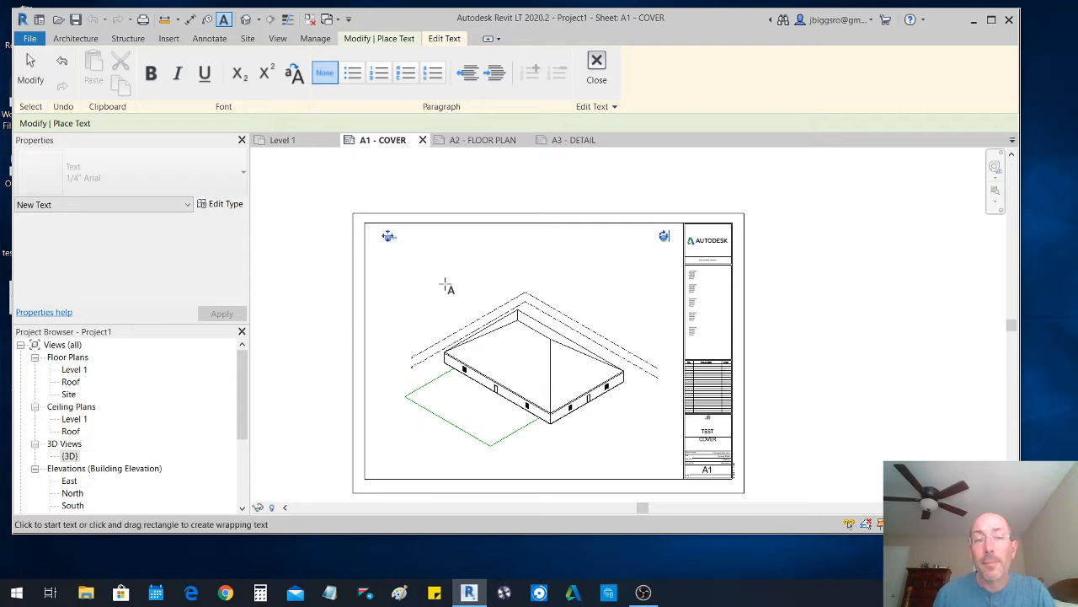
key("Escape")
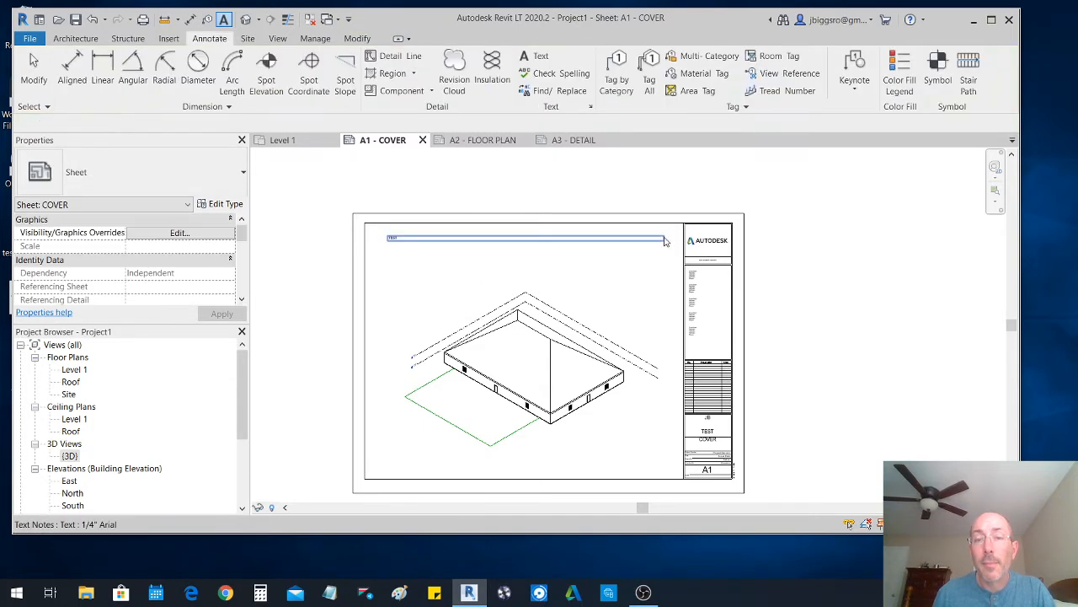
- Shorten the TEST note's text box from its right end and extend its left end slightly outward
left_click(664, 244)
left_click_drag(647, 237, 452, 245)
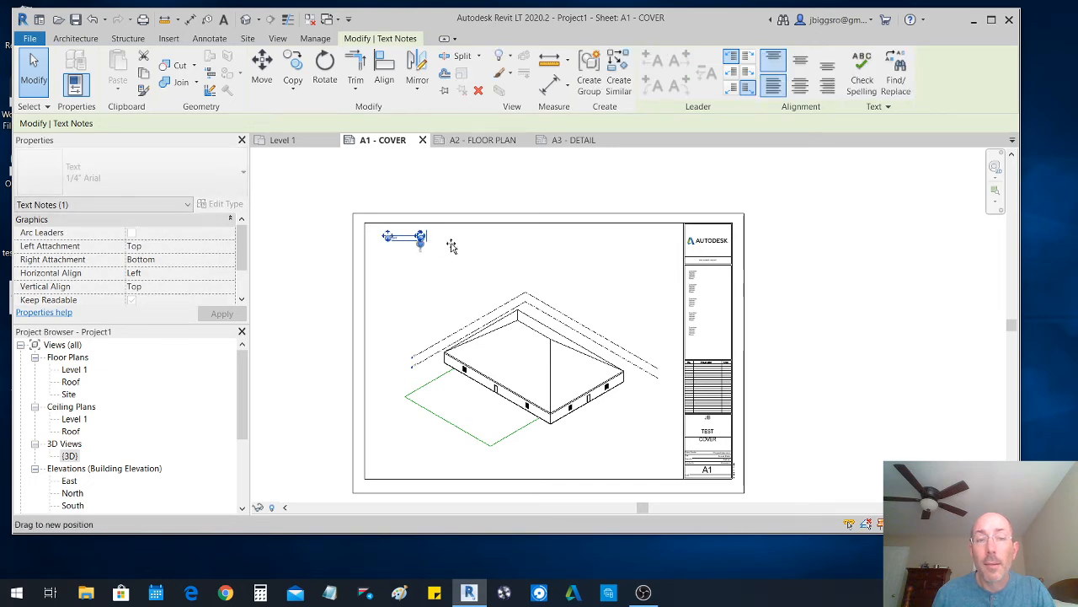
key("Escape")
scroll(388, 232, "up", 2)
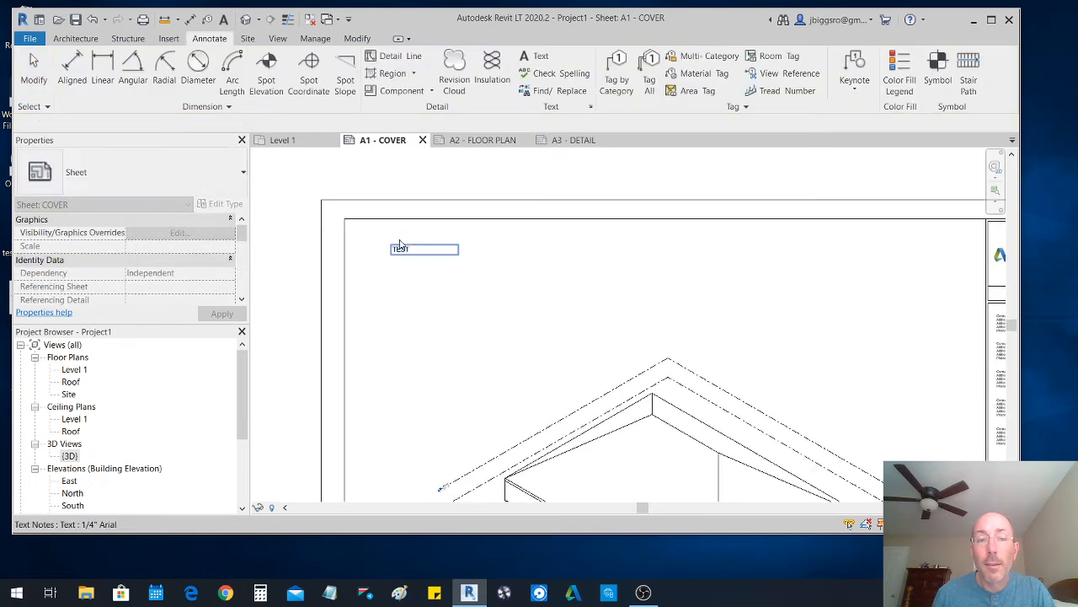
left_click(400, 253)
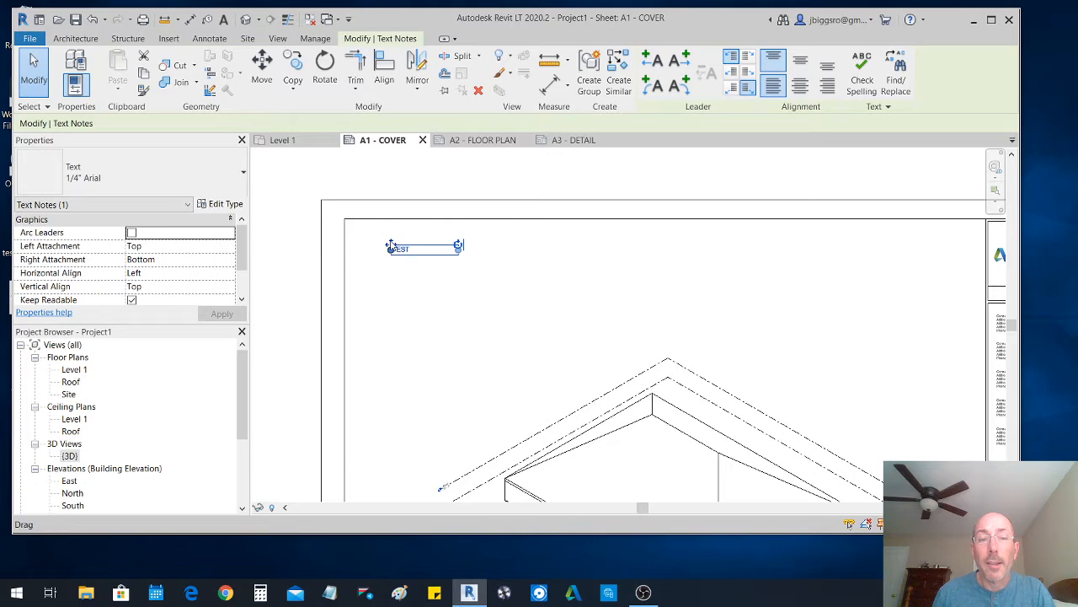
mouse_move(389, 244)
left_mouse_down()
mouse_move(575, 282)
mouse_move(367, 244)
mouse_move(476, 266)
mouse_move(380, 262)
left_mouse_up()
key("Escape")
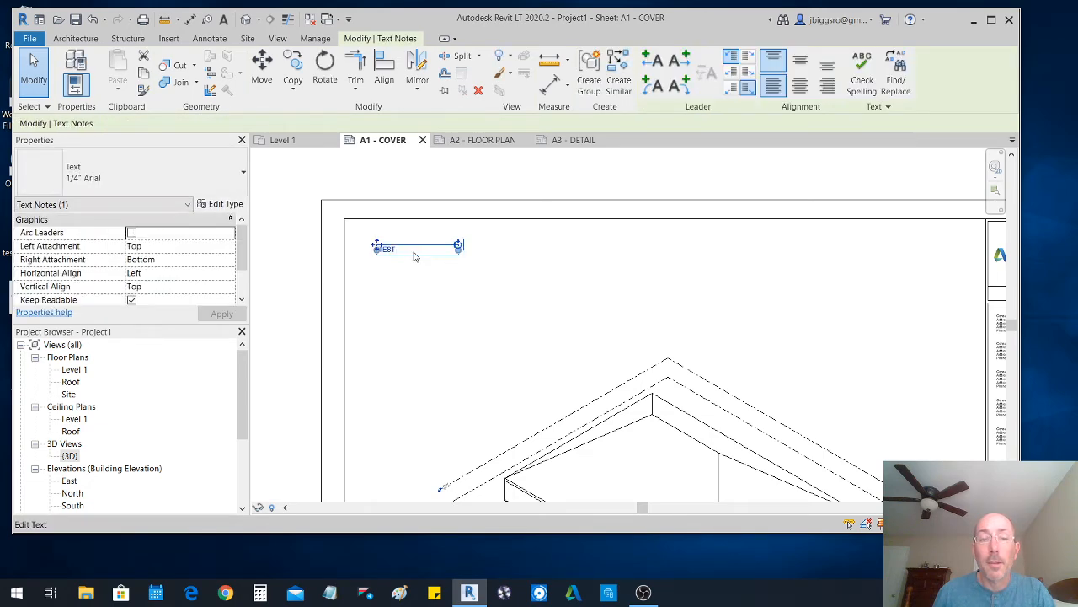
key("Escape")
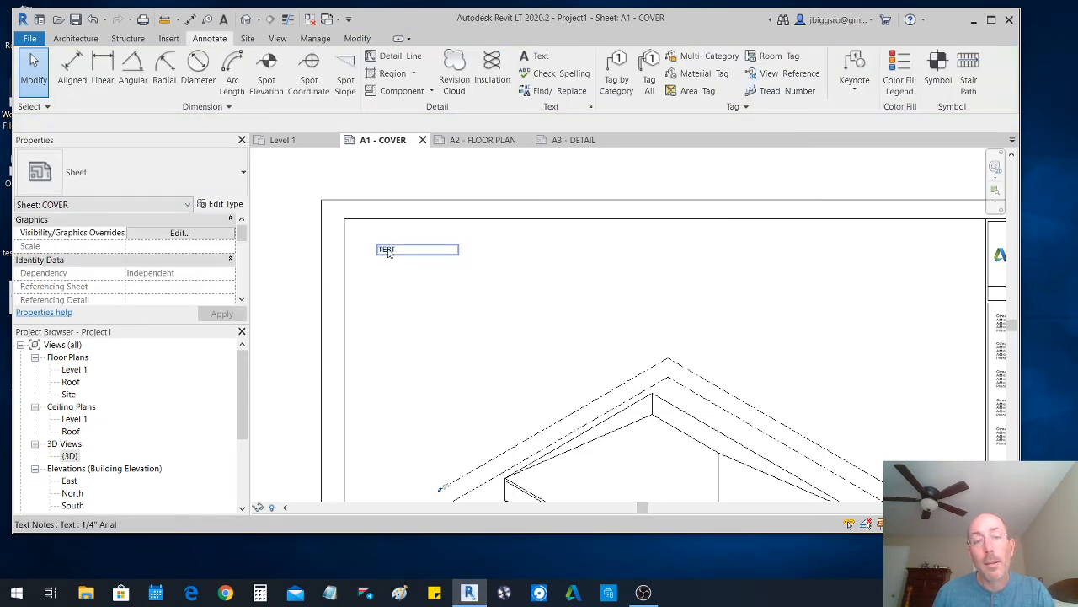
- Move the TEST text note from the sheet's upper left corner to just above the building's roof peak
left_click(391, 250)
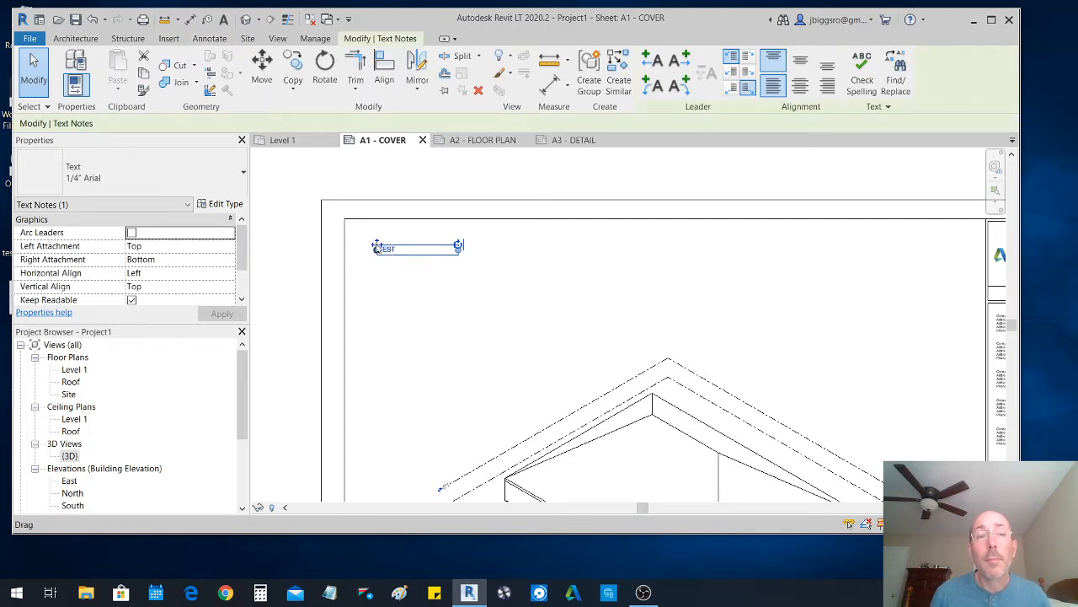
key("m")
key("v")
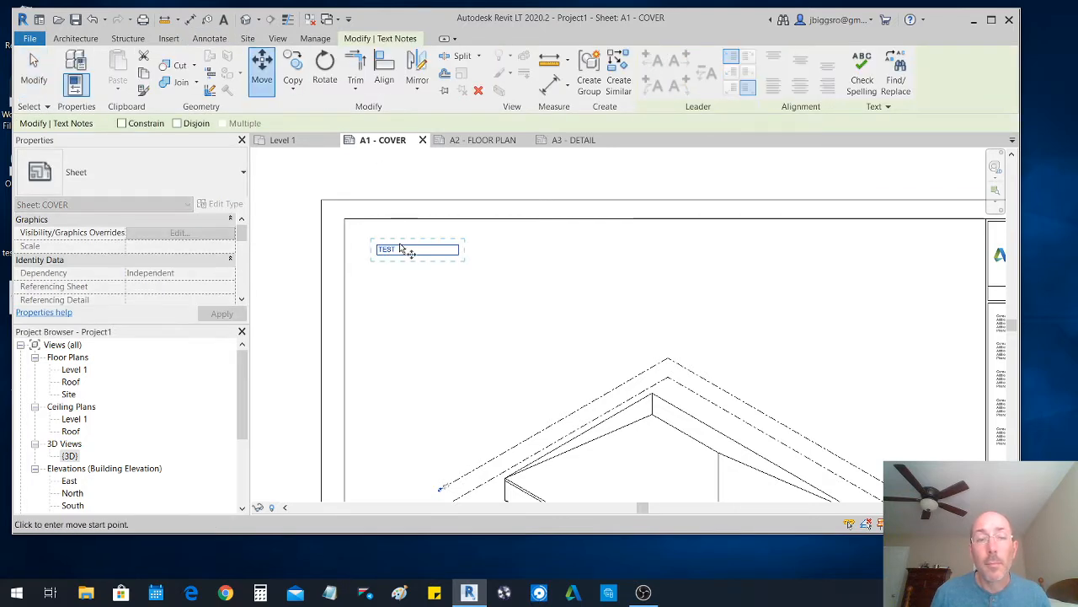
left_click(401, 249)
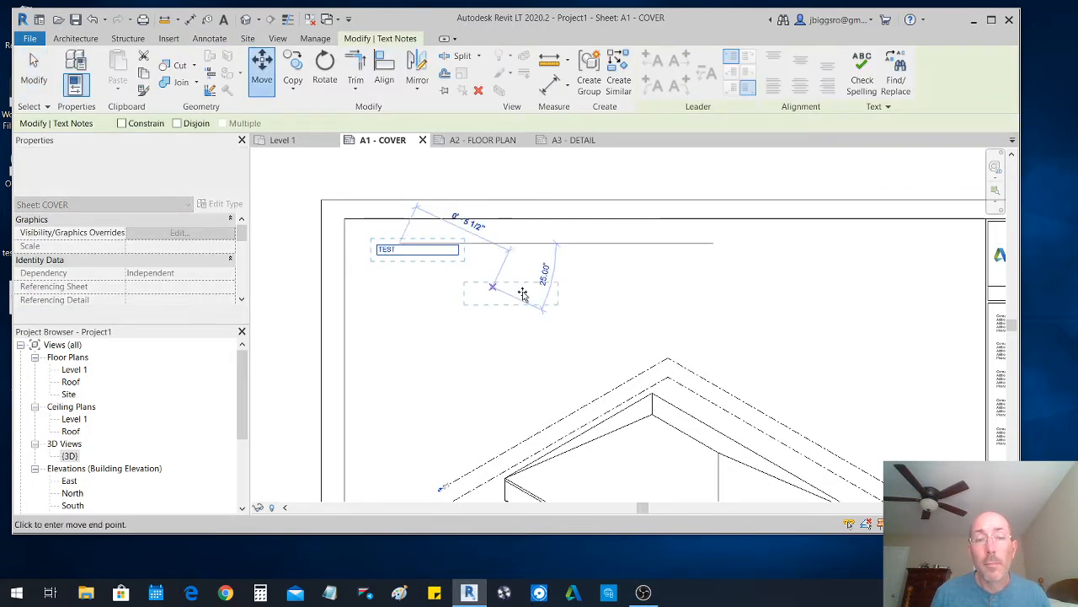
left_click(653, 312)
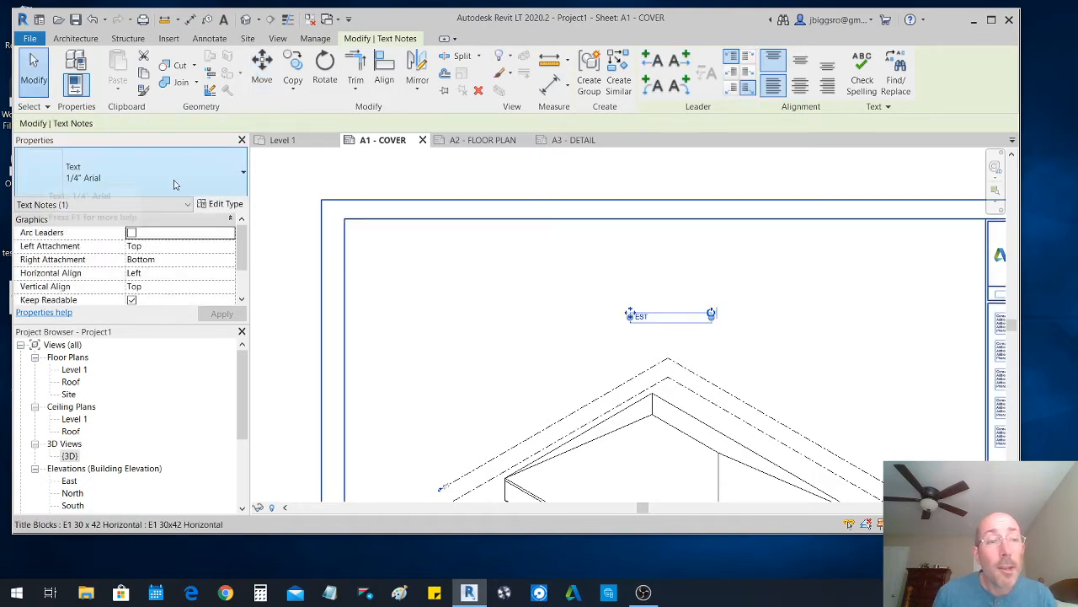
- Duplicate the TEST note's 1/4" Arial text type as a new type named 2" Arial
left_click(197, 180)
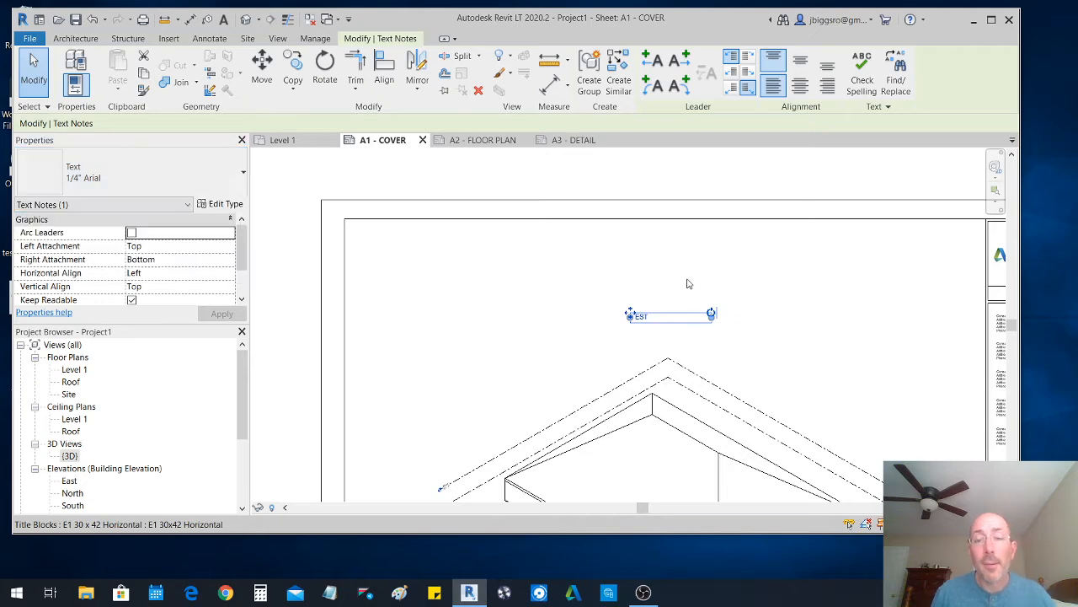
left_click(662, 306)
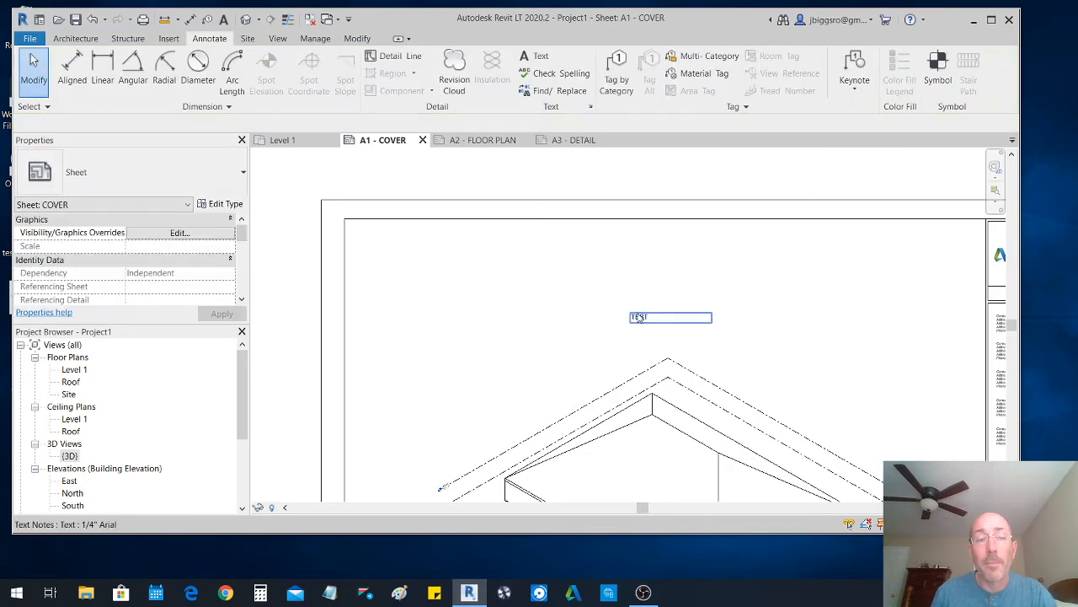
left_click(638, 318)
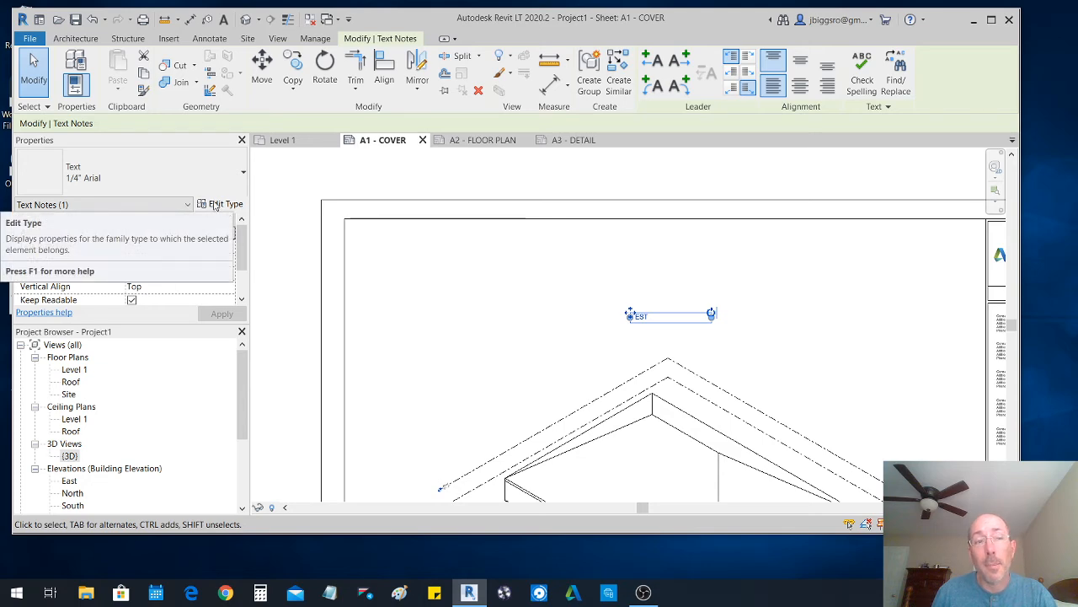
left_click(221, 204)
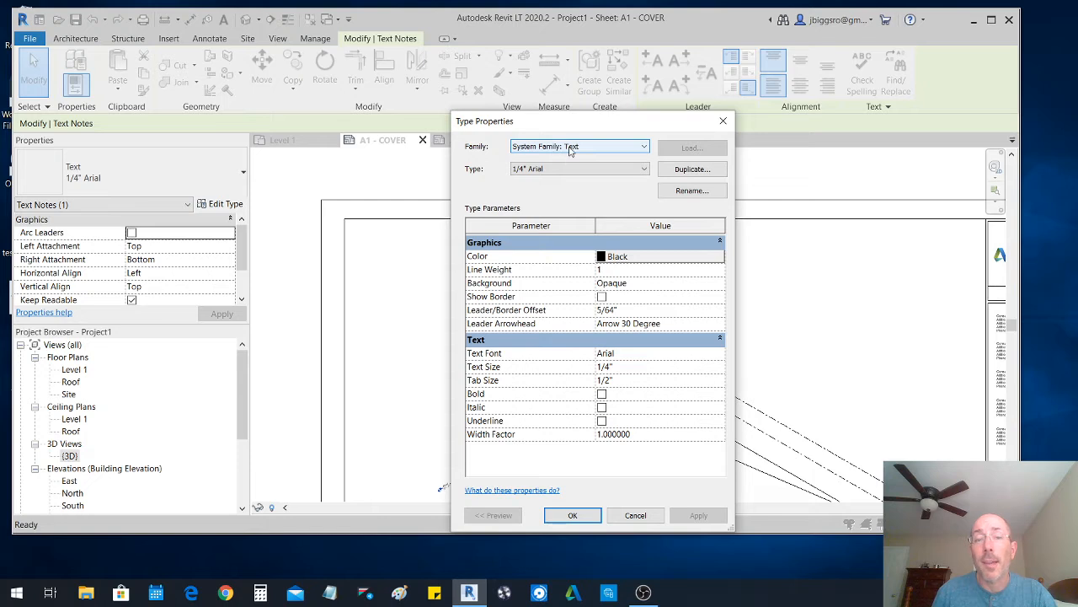
left_click(683, 170)
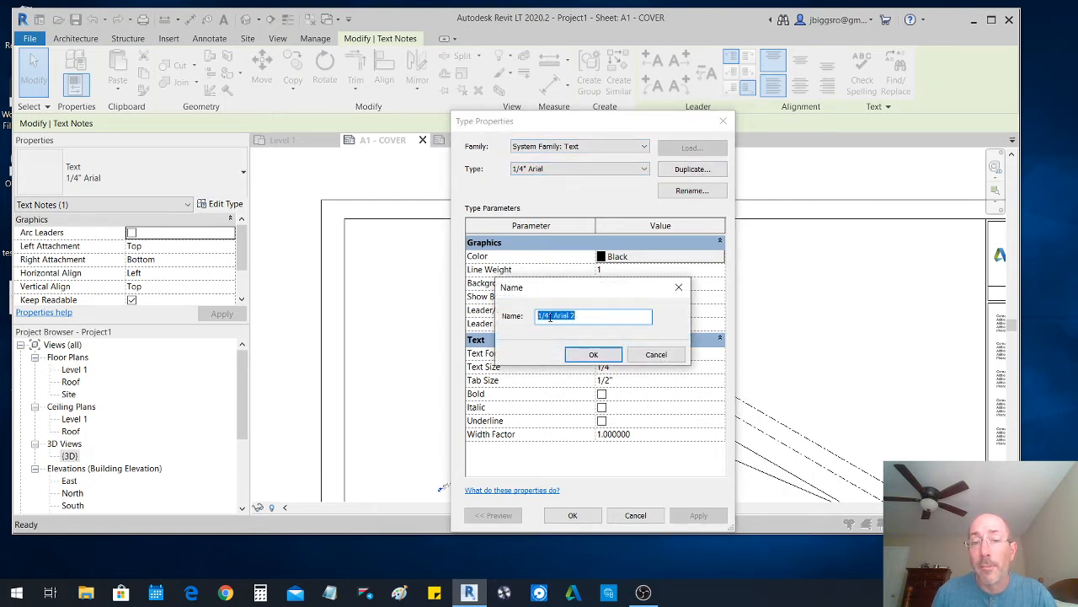
left_click_drag(551, 316, 520, 316)
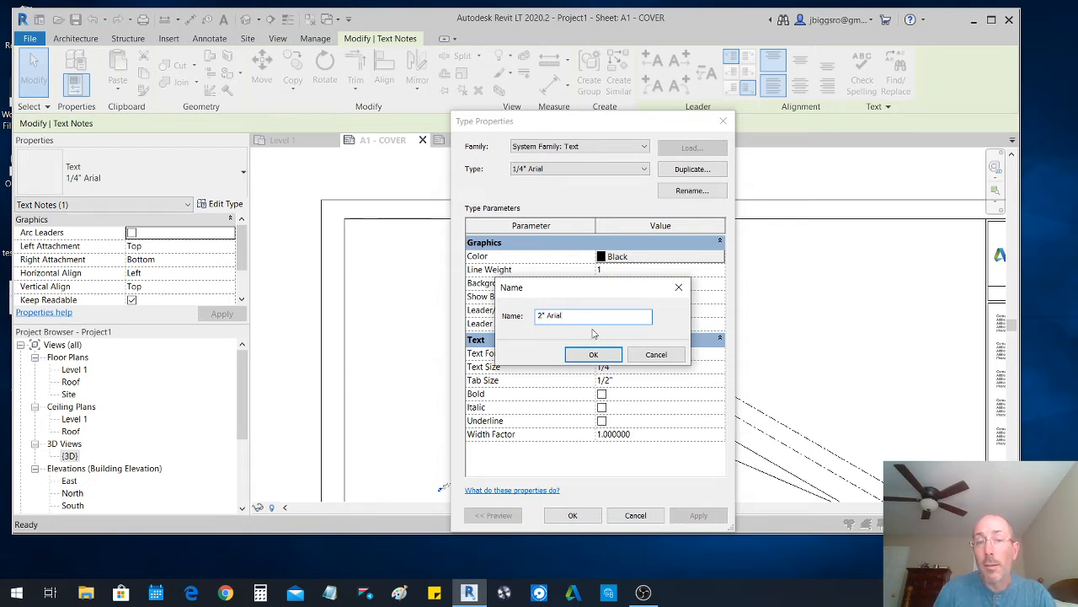
left_click(594, 355)
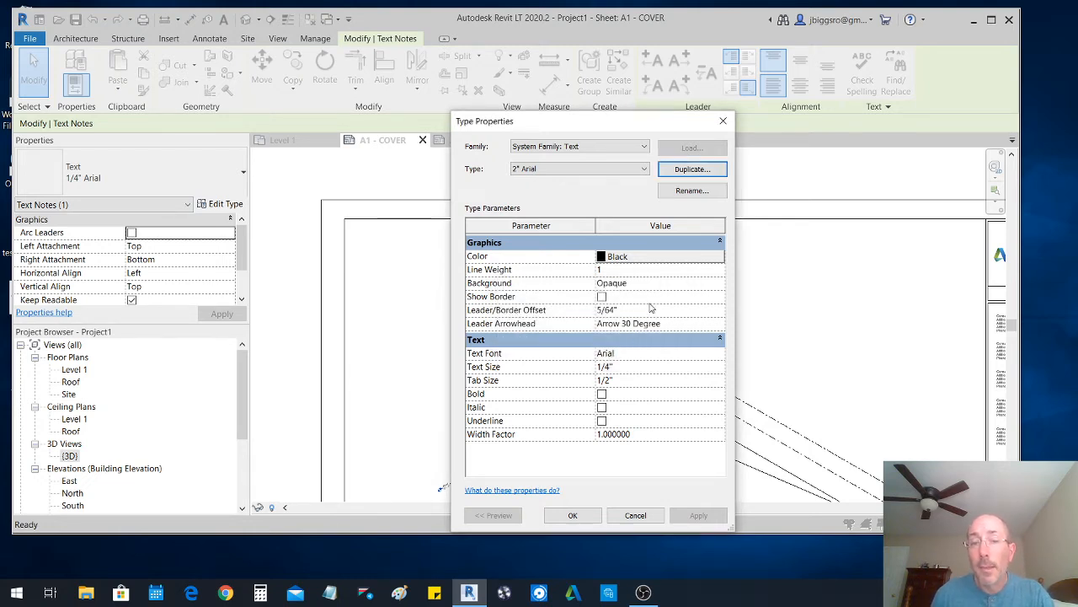
- Set the 2" Arial type's text size to 2" and apply it to the TEST note
left_click(635, 365)
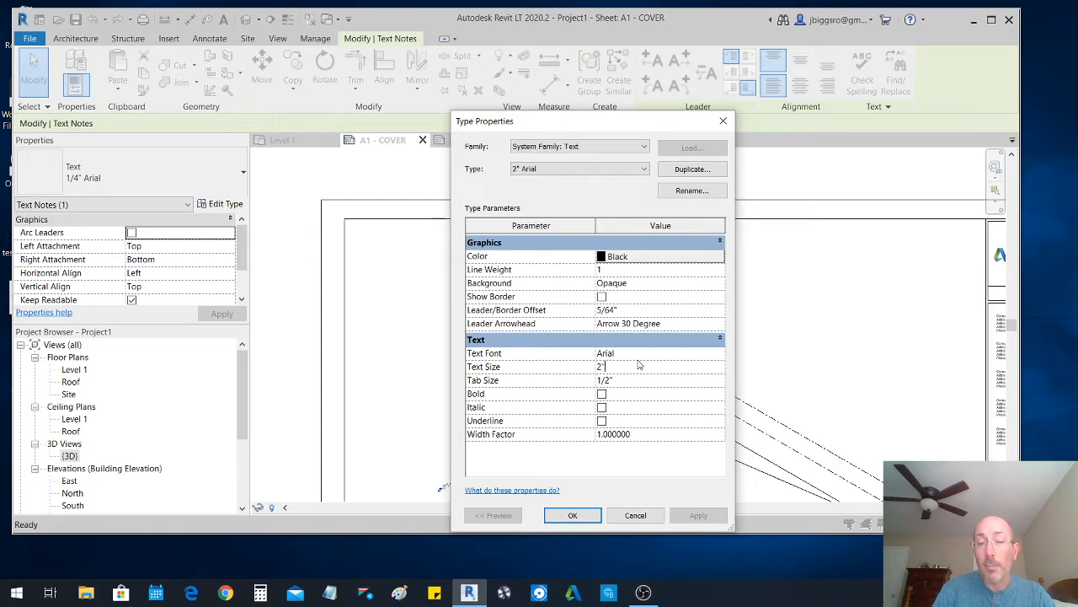
type("2\"")
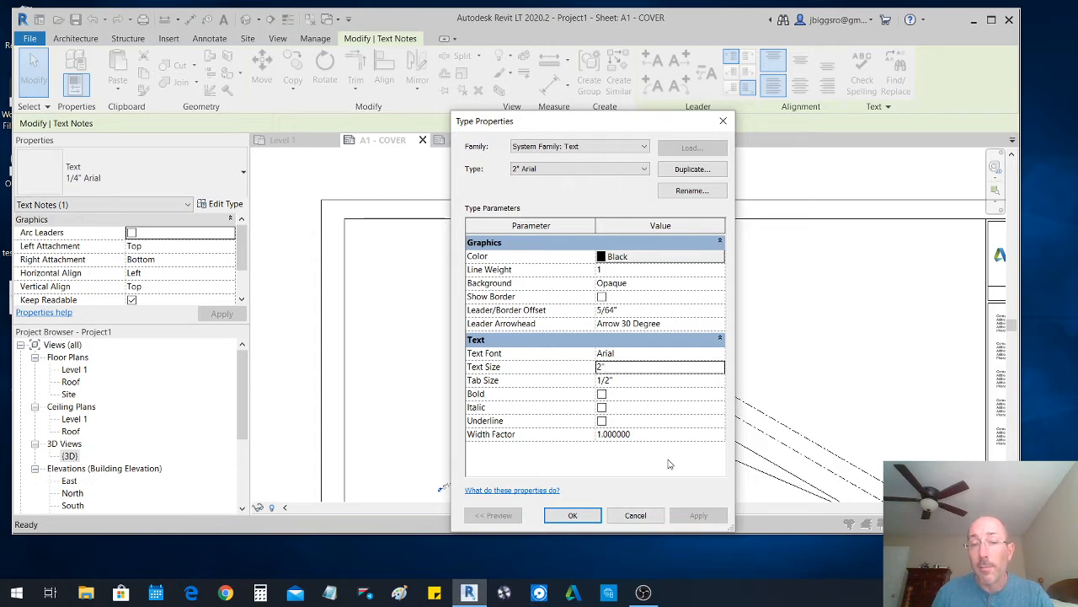
left_click(573, 515)
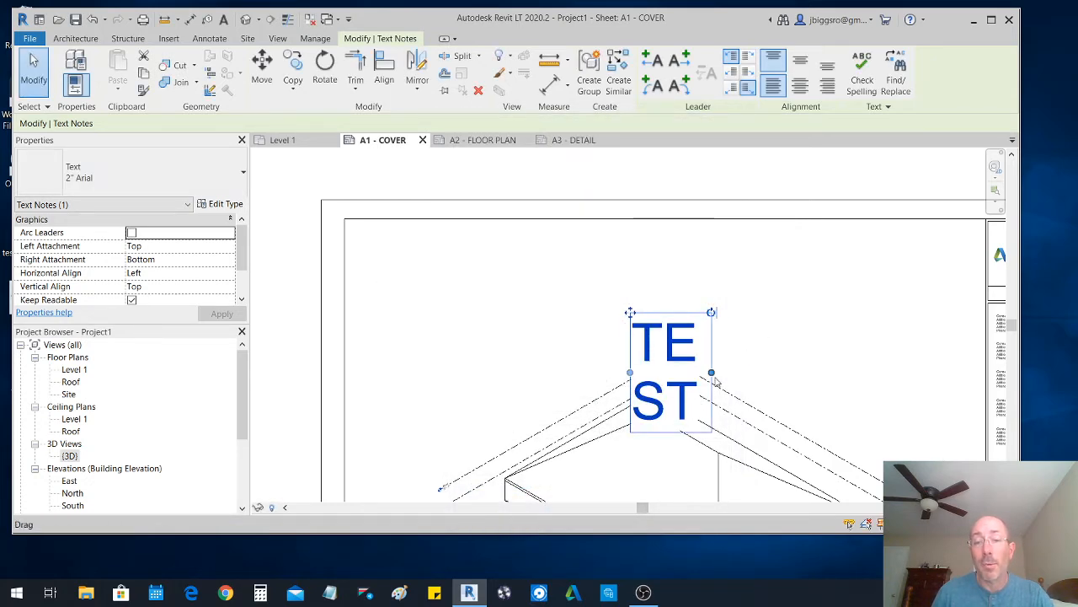
- Widen the TEST text box so the word fits on one line, and move the note up and left above the roof
left_click_drag(712, 372, 856, 343)
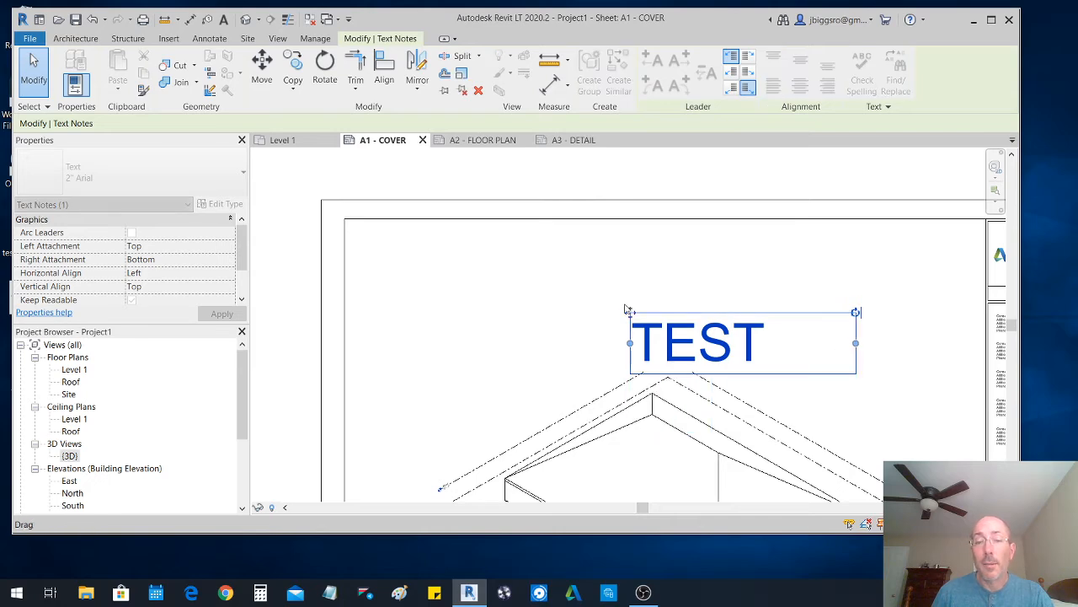
left_click_drag(628, 310, 557, 282)
left_click(772, 287)
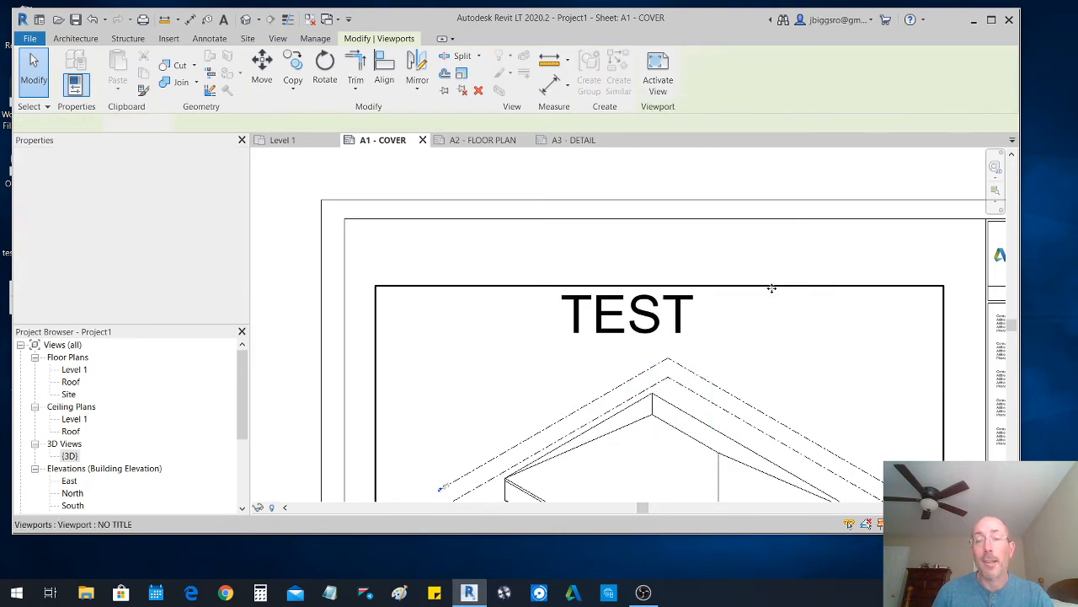
key("Escape")
- Move the TEST note slightly to the right so the title is centered over the building's roof peak
scroll(722, 252, "down", 5)
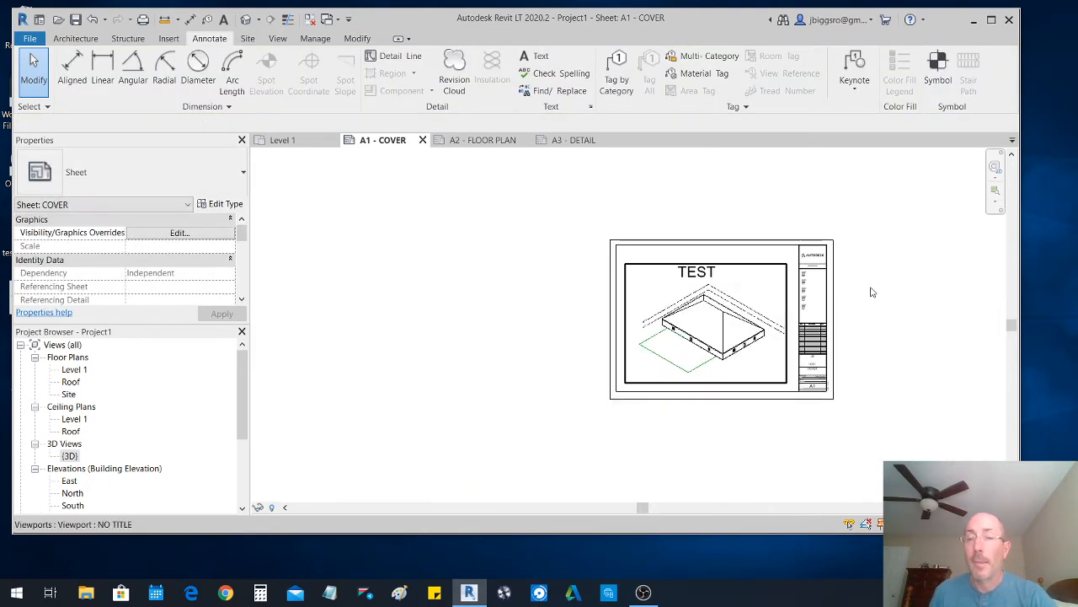
scroll(884, 293, "up", 2)
left_click(635, 268)
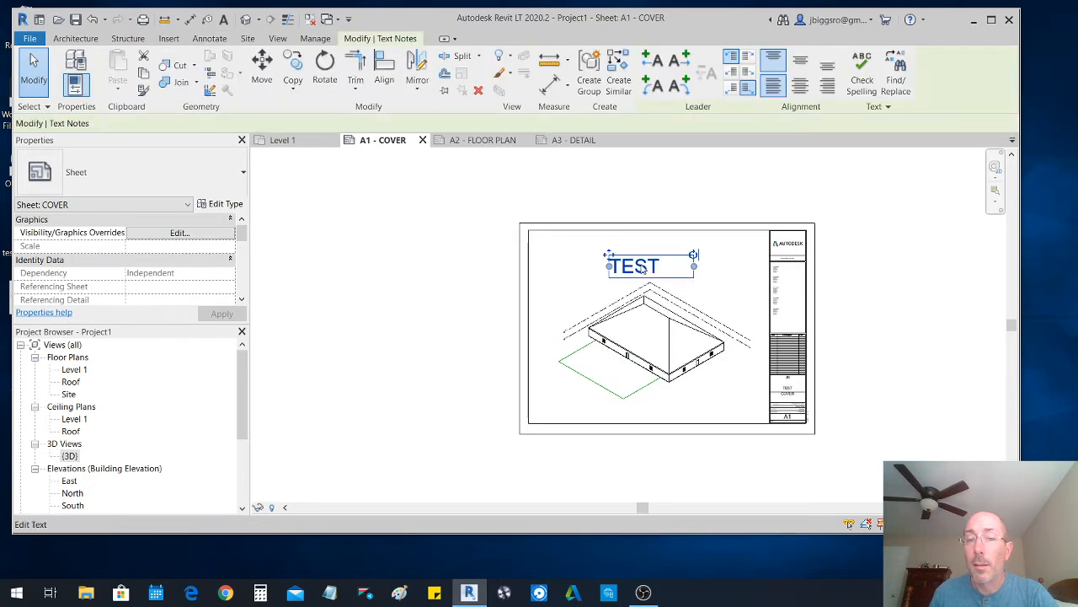
scroll(633, 270, "up", 2)
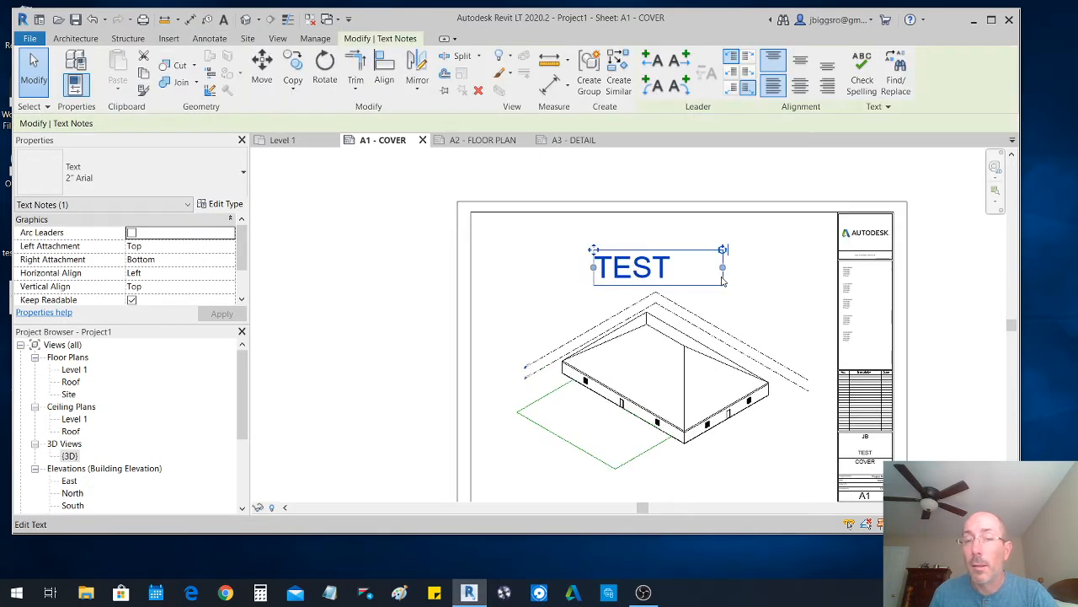
left_click(969, 309)
scroll(737, 274, "down", 2)
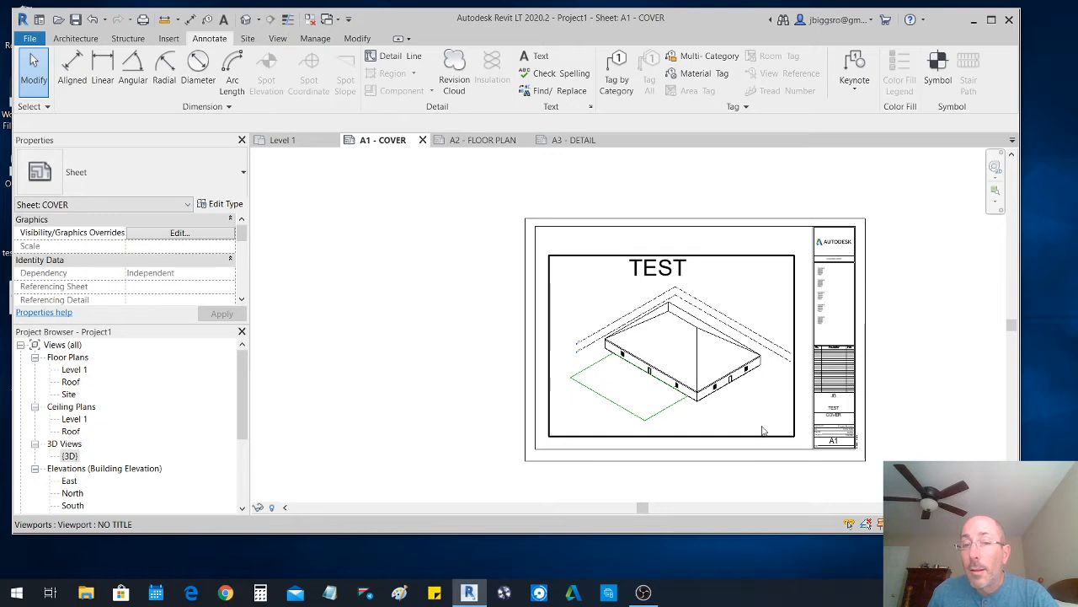
scroll(762, 487, "up", 2)
scroll(780, 424, "down", 3)
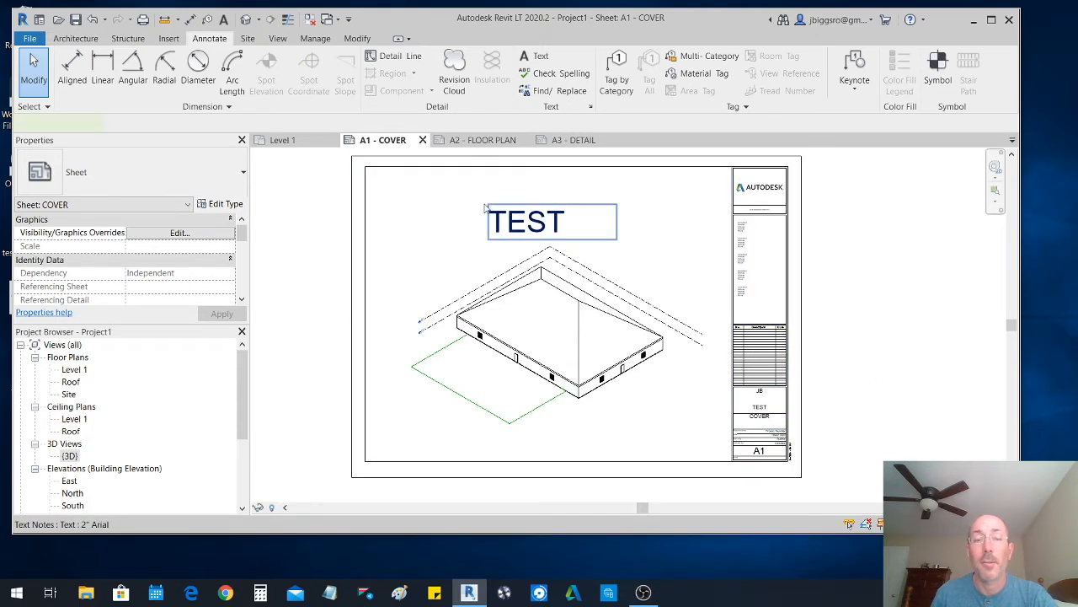
left_click_drag(486, 207, 508, 207)
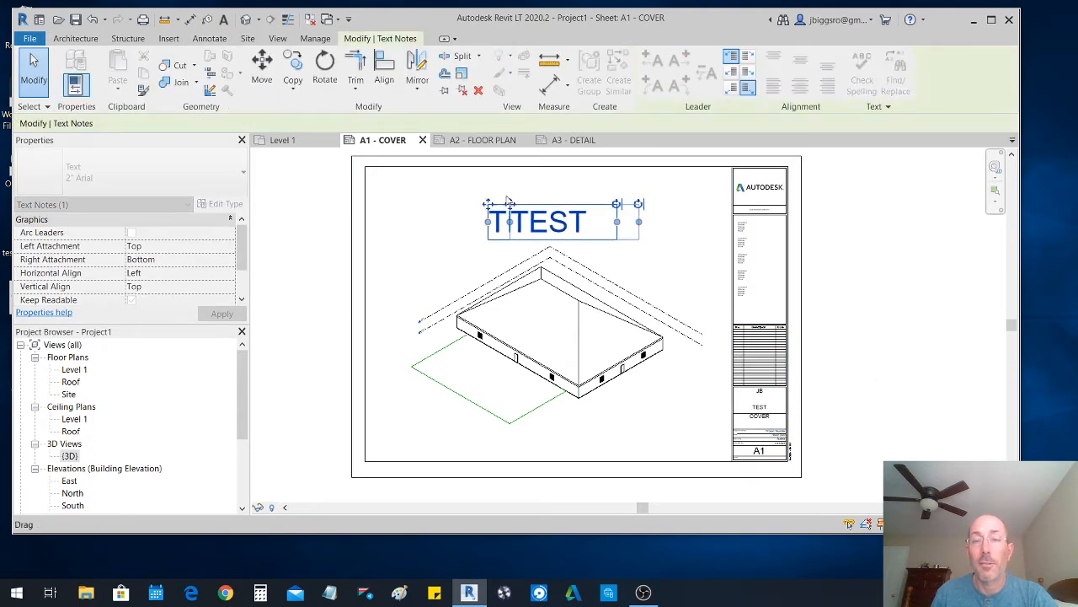
left_click(907, 282)
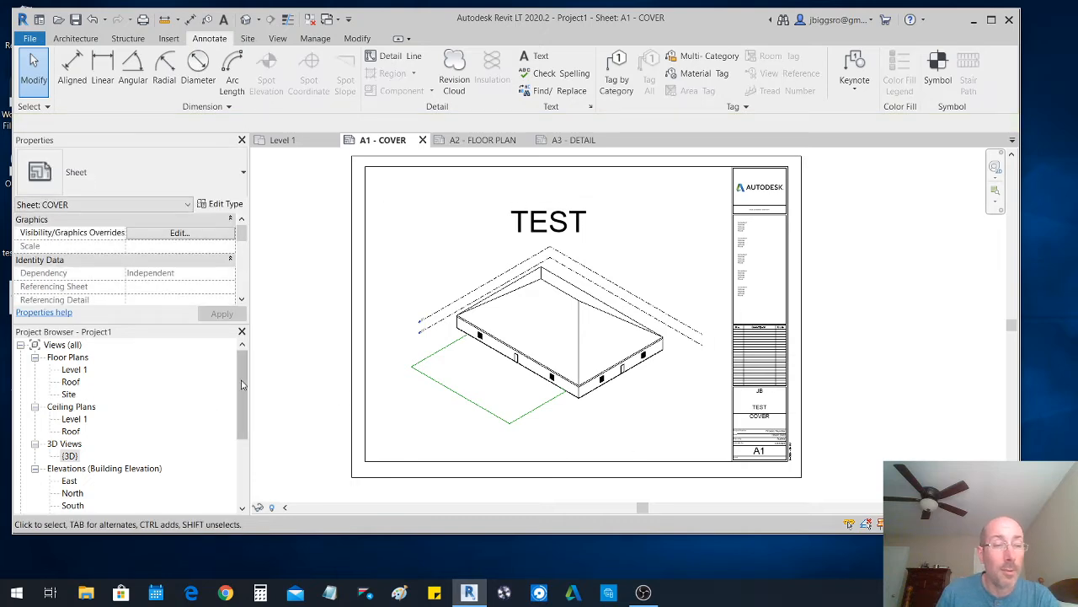
- Open the A2 - FLOOR PLAN sheet and bring the whole sheet into view
left_click_drag(244, 382, 245, 446)
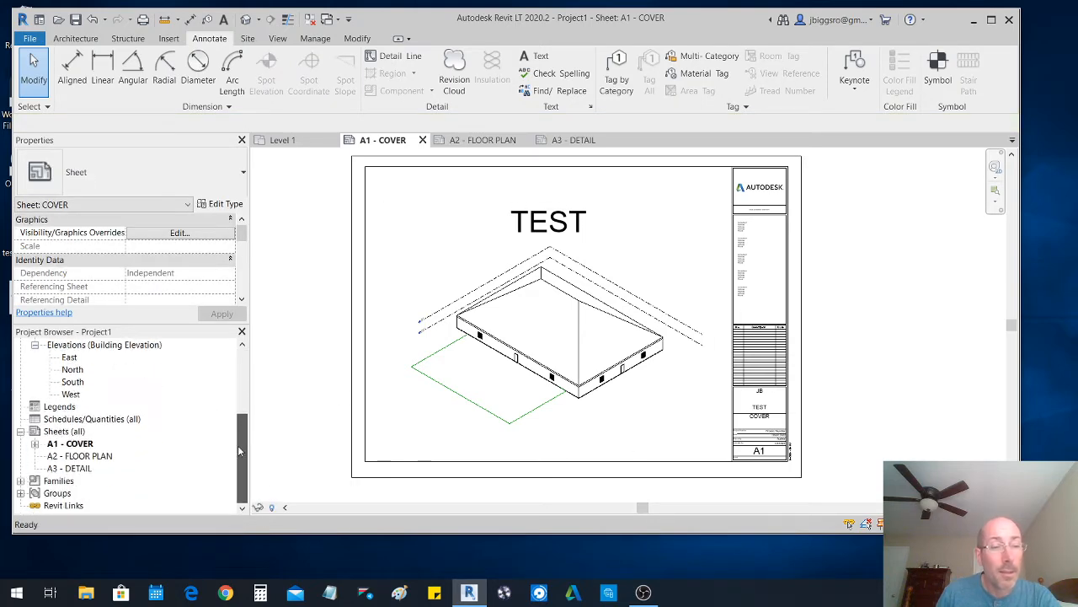
double_click(76, 456)
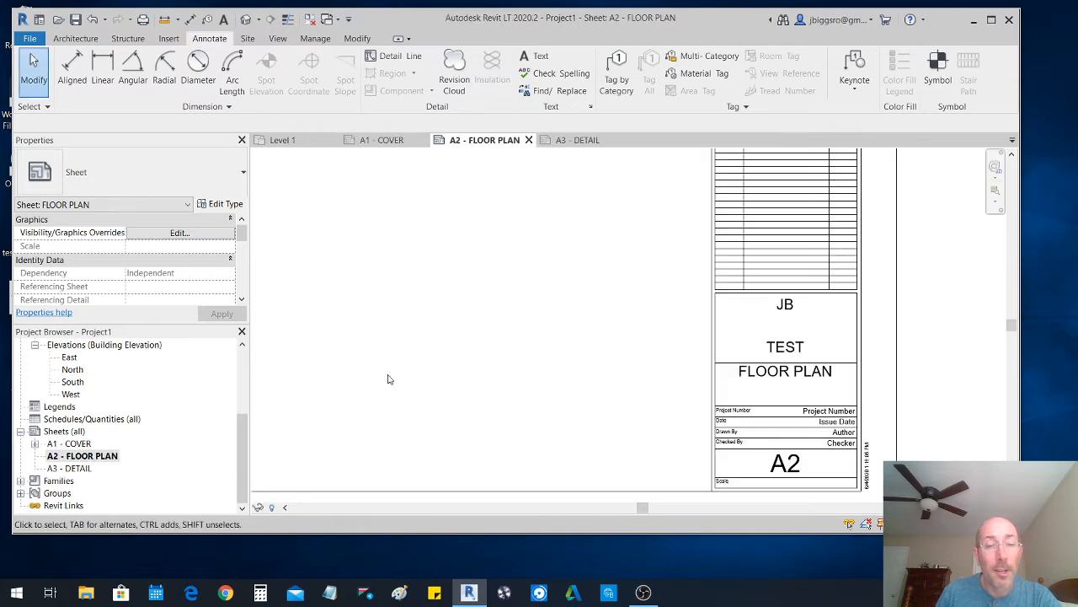
scroll(597, 354, "down", 3)
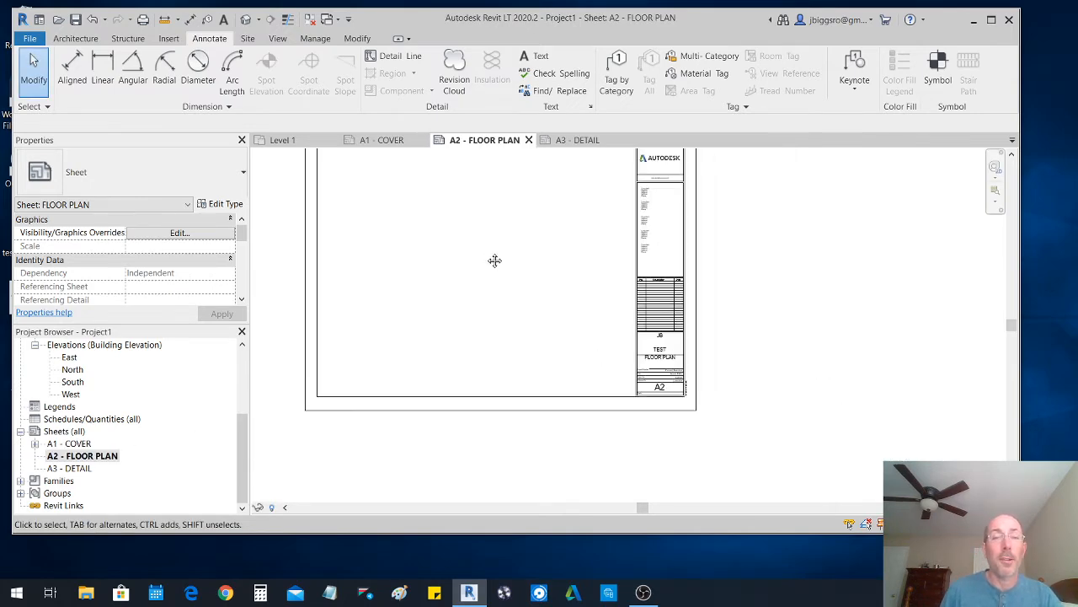
middle_click_drag(495, 261, 527, 313)
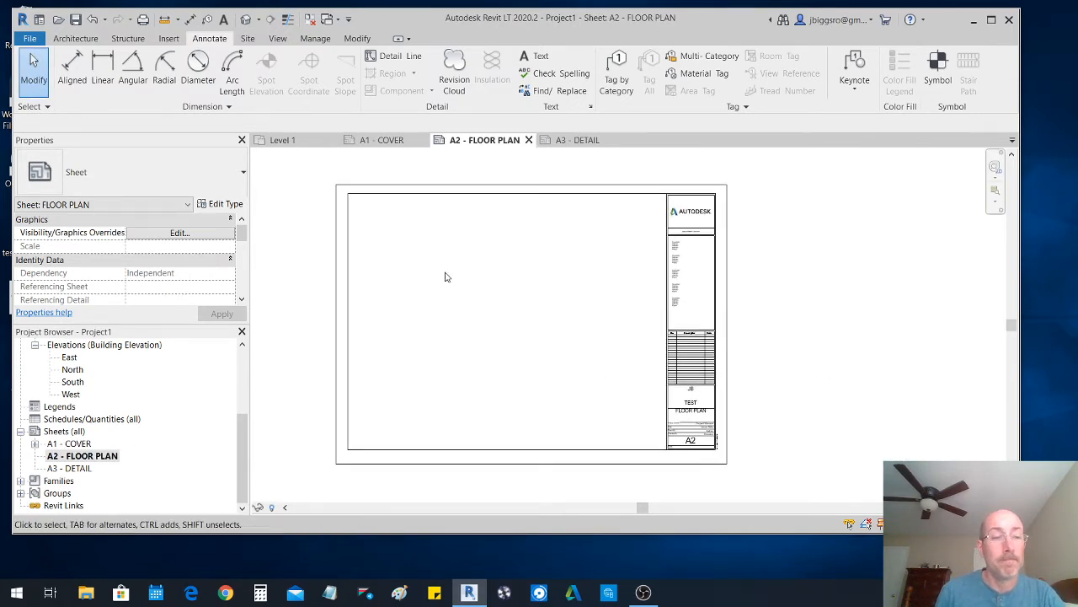
- Place the Level 1 floor plan view on the A2 - FLOOR PLAN sheet
left_click_drag(239, 452, 239, 380)
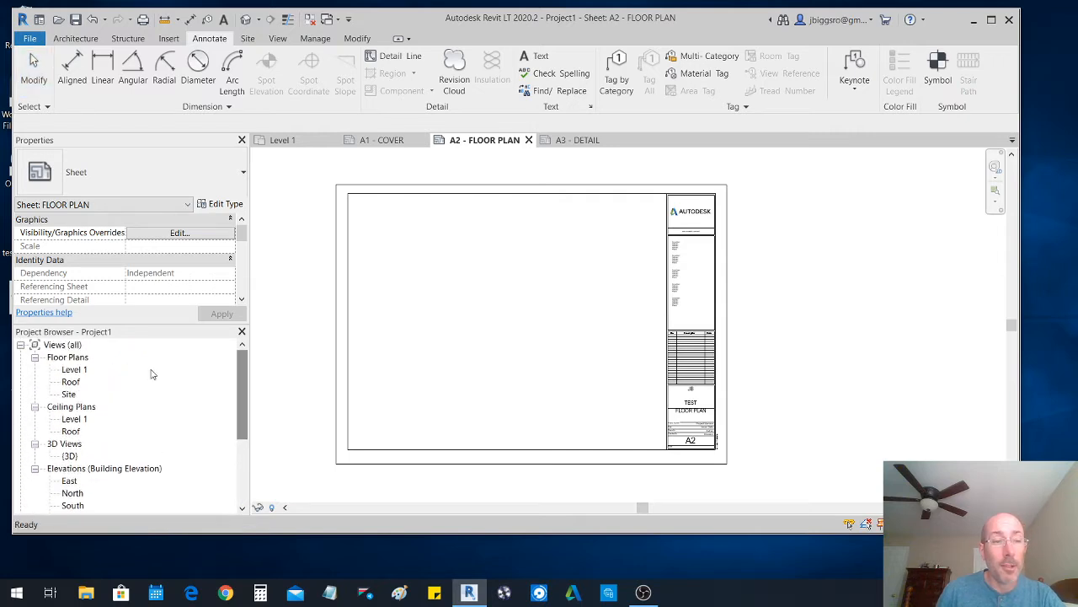
left_click(75, 370)
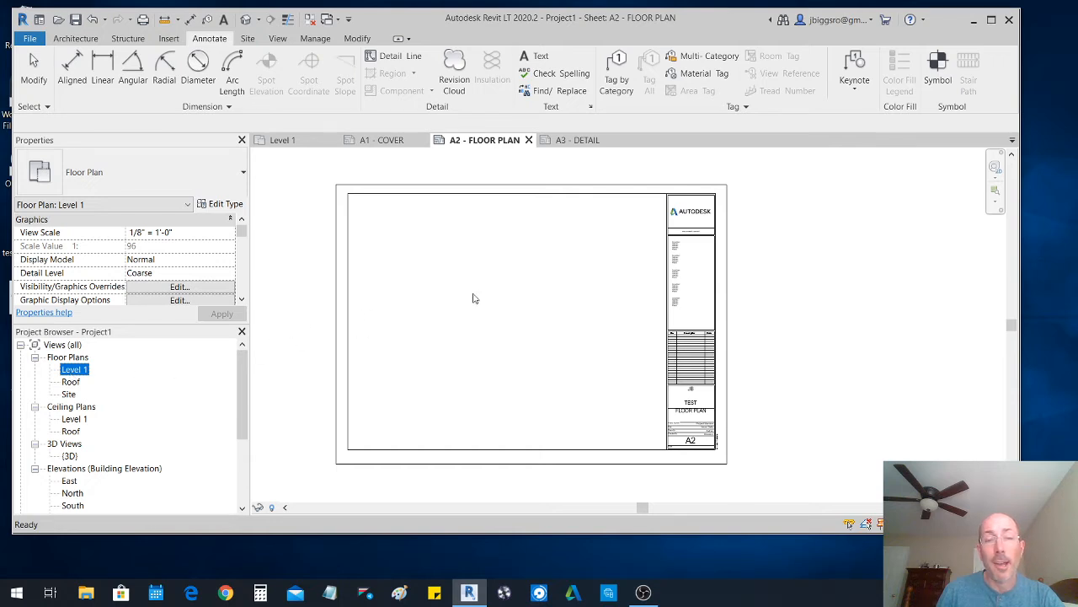
left_click_drag(474, 299, 481, 301)
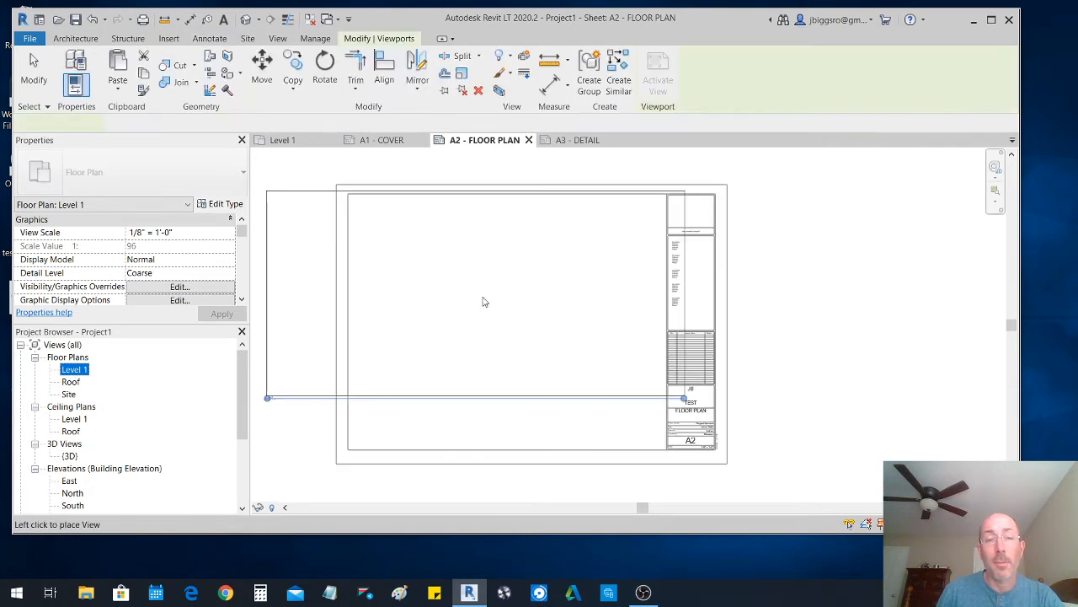
left_click(538, 315)
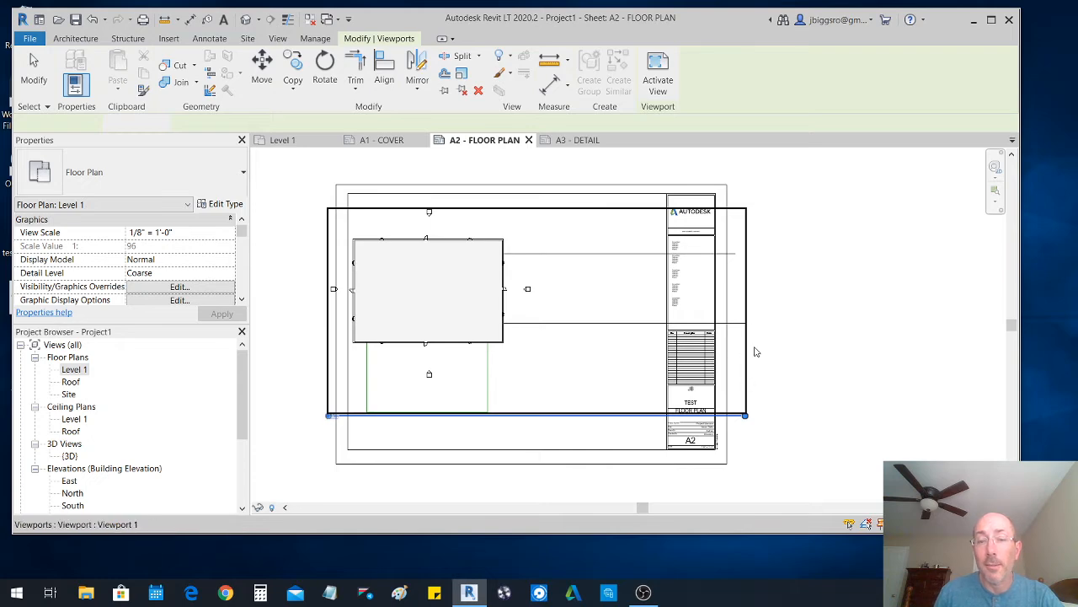
left_click(802, 301)
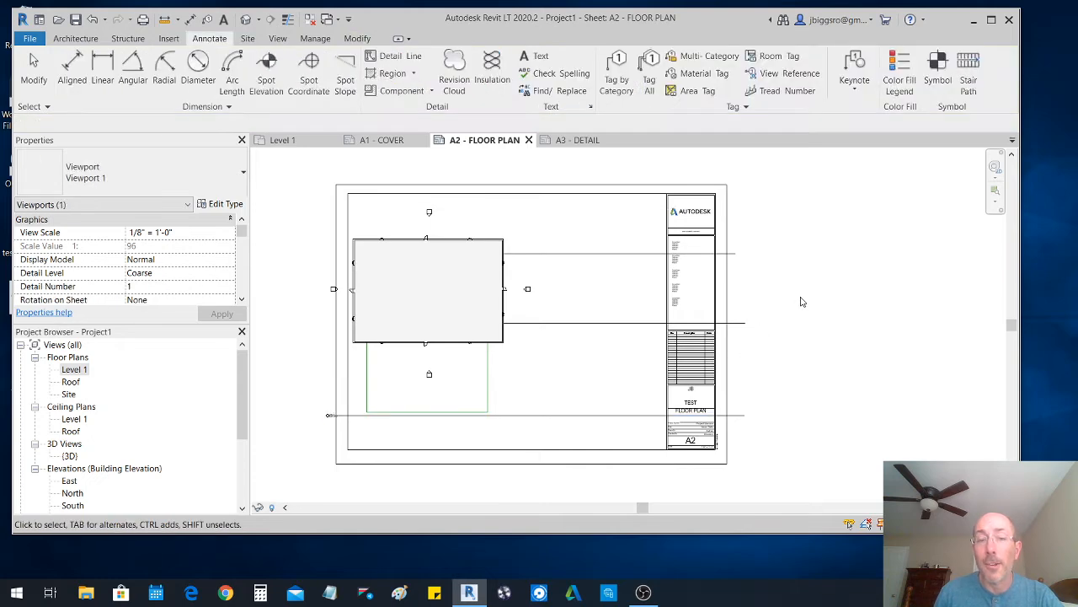
- Activate the Level 1 viewport and turn on Crop View, Crop Region Visible and Annotation Crop for it
double_click(544, 229)
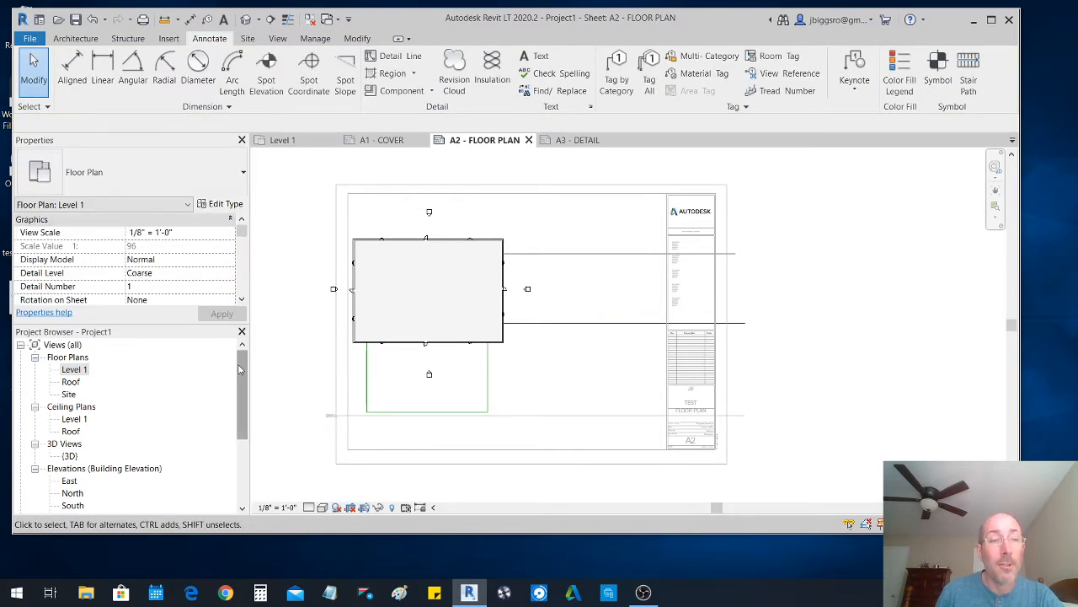
left_click_drag(242, 233, 242, 263)
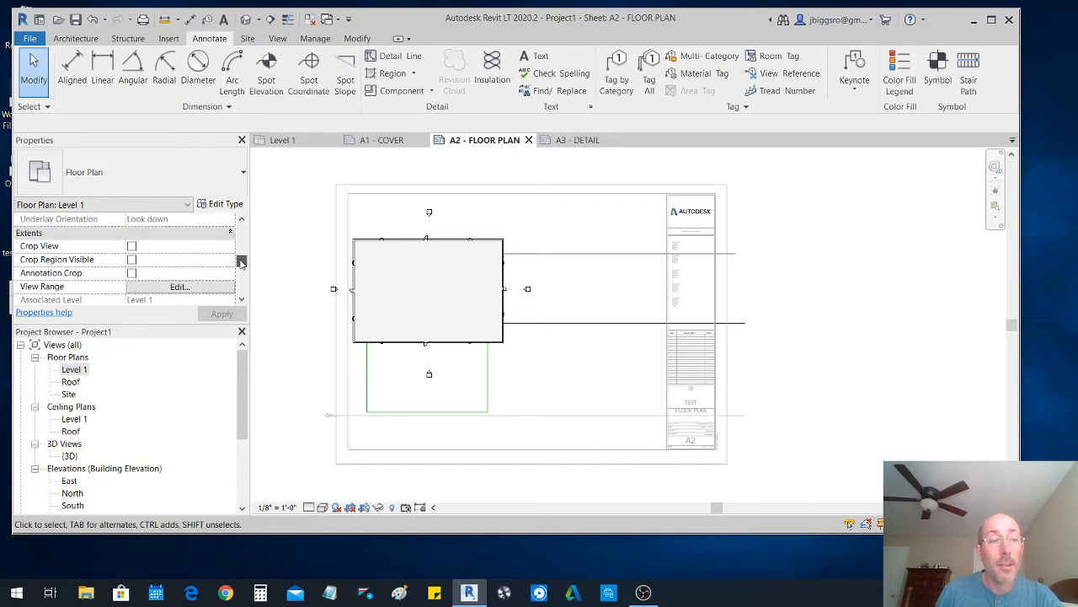
left_click(131, 246)
left_click(132, 259)
left_click(131, 273)
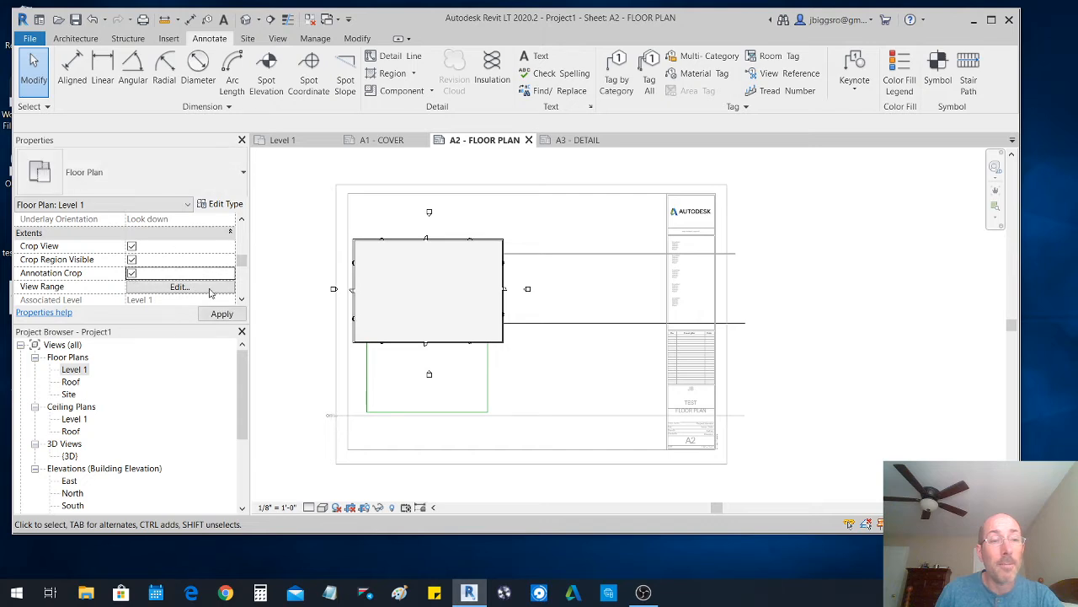
left_click(218, 314)
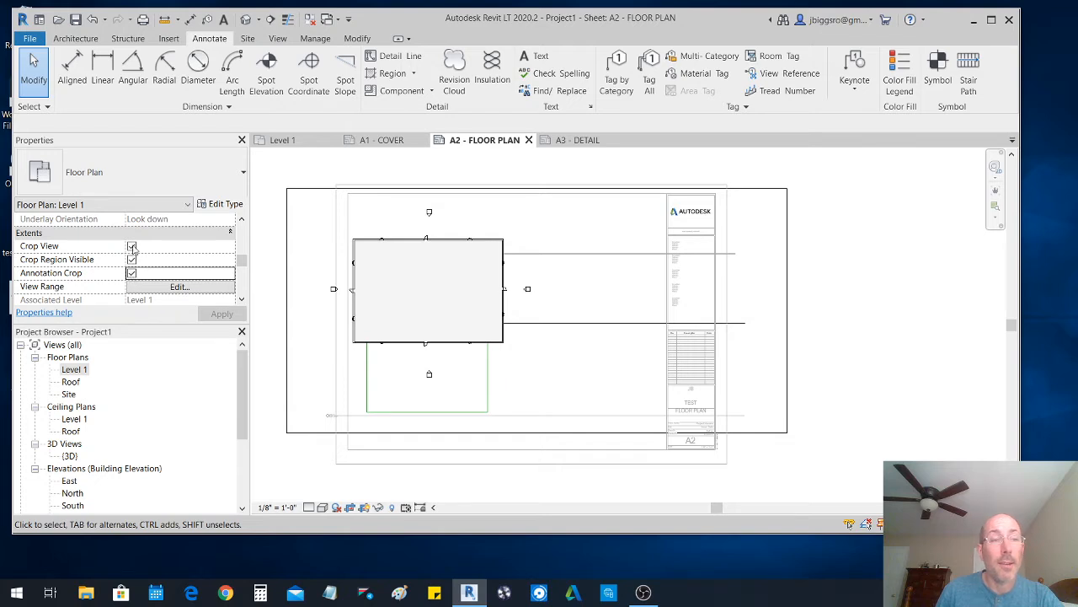
- Tighten the Level 1 crop region around the building and the green outline below it, and return to the sheet
left_click(788, 229)
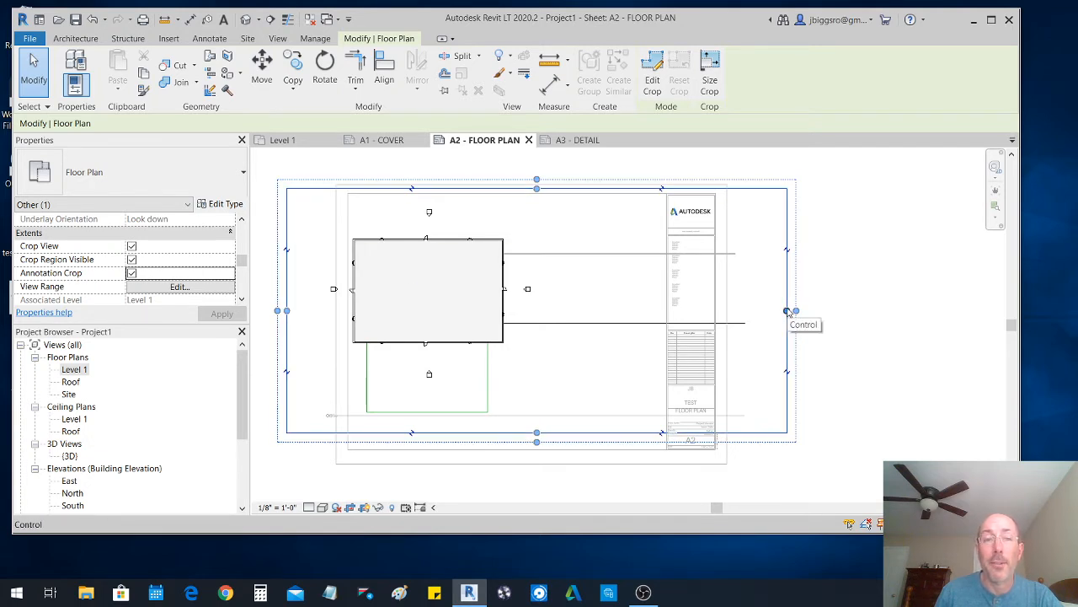
left_click_drag(788, 311, 561, 334)
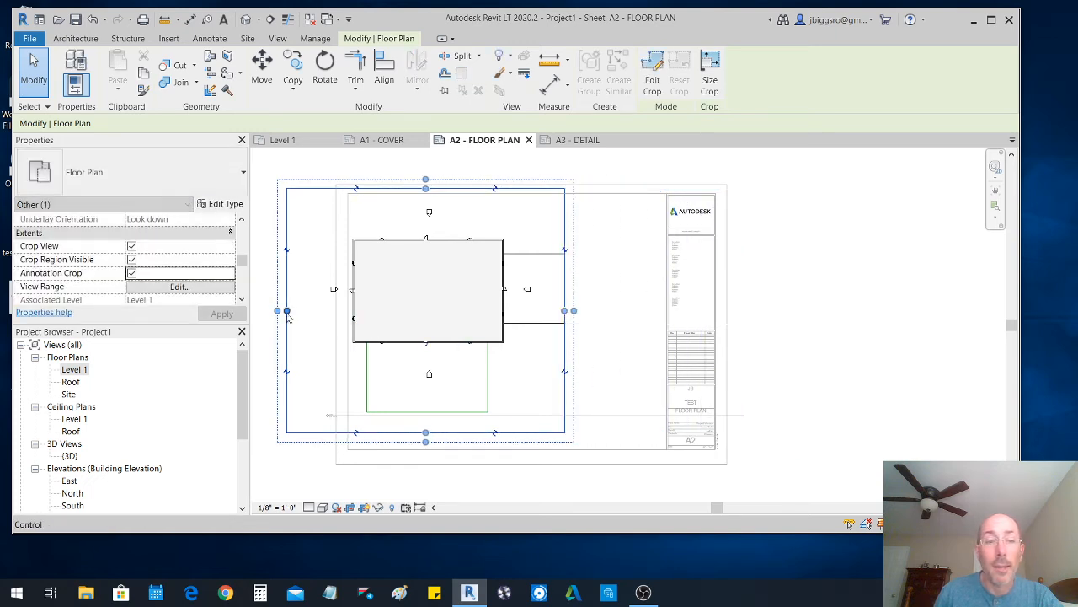
left_click_drag(287, 311, 326, 311)
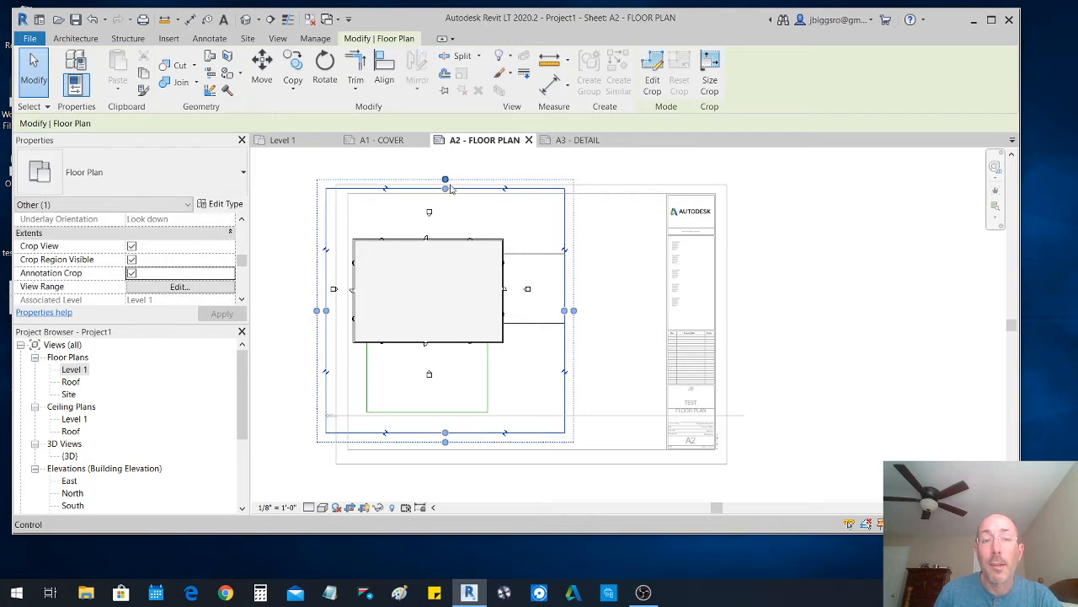
left_click_drag(445, 180, 445, 221)
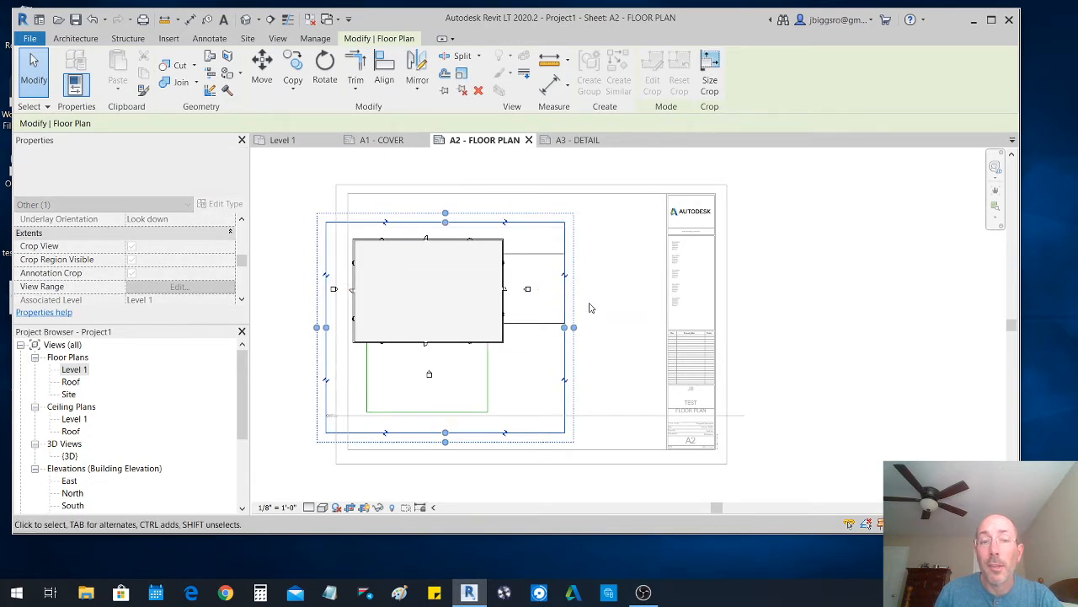
left_click_drag(562, 328, 523, 328)
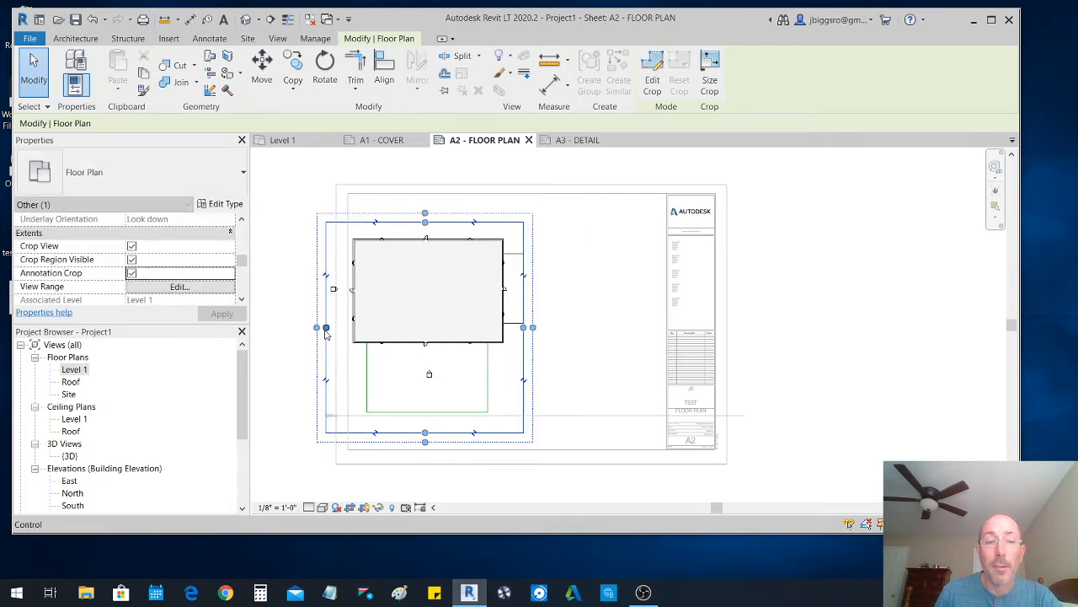
left_click_drag(326, 328, 338, 327)
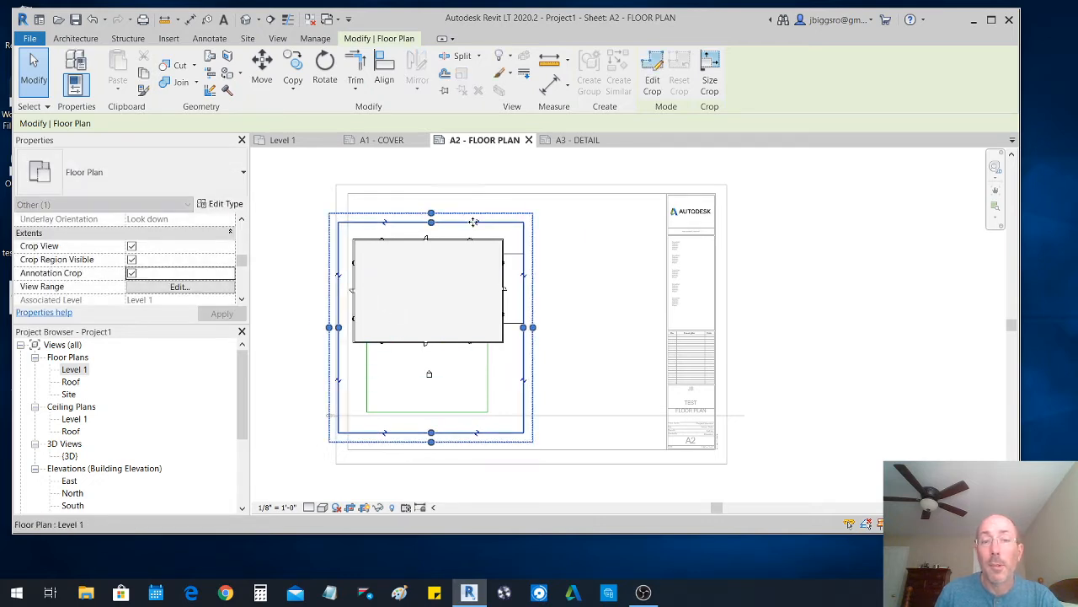
left_click(861, 305)
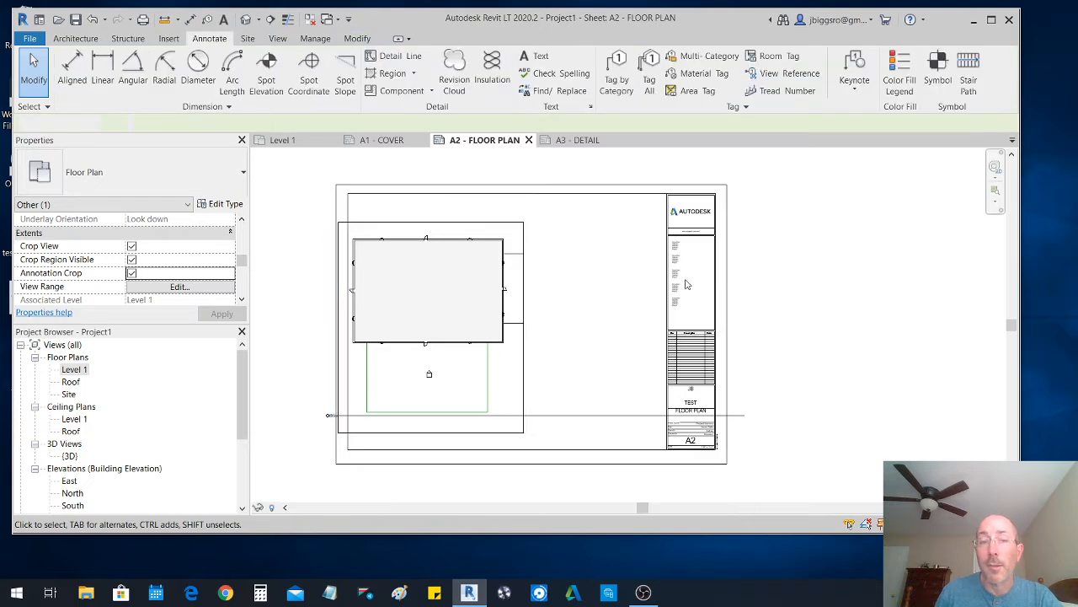
- Move the Level 1 viewport inside the sheet border and lower its view title to just above the bottom border line
left_click(498, 221)
left_click_drag(497, 215, 545, 198)
left_click(847, 426)
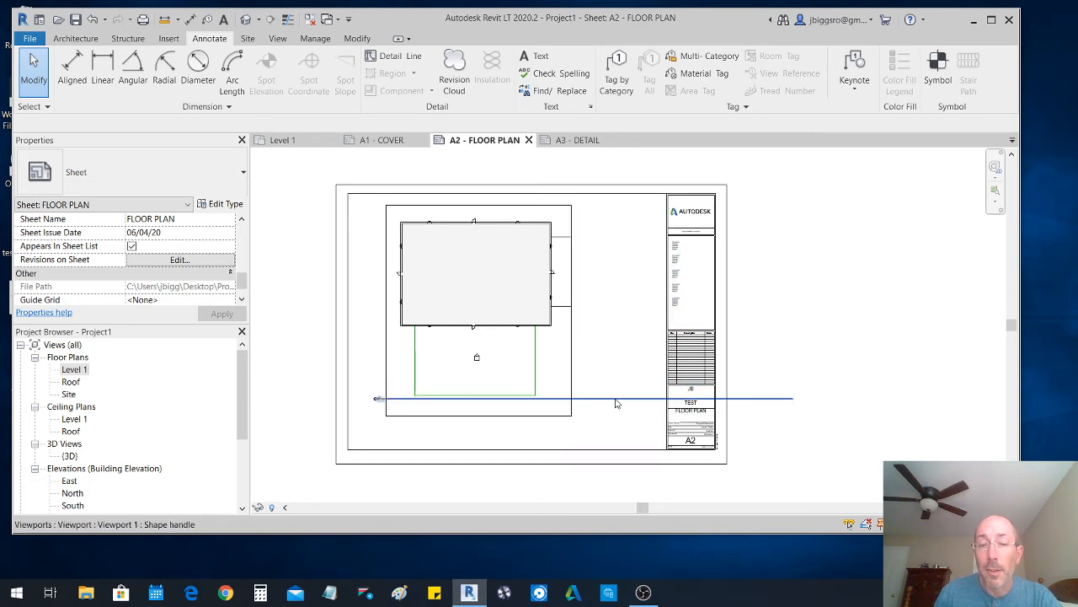
mouse_move(620, 398)
left_mouse_down()
mouse_move(602, 397)
mouse_move(597, 433)
left_mouse_up()
left_click(854, 379)
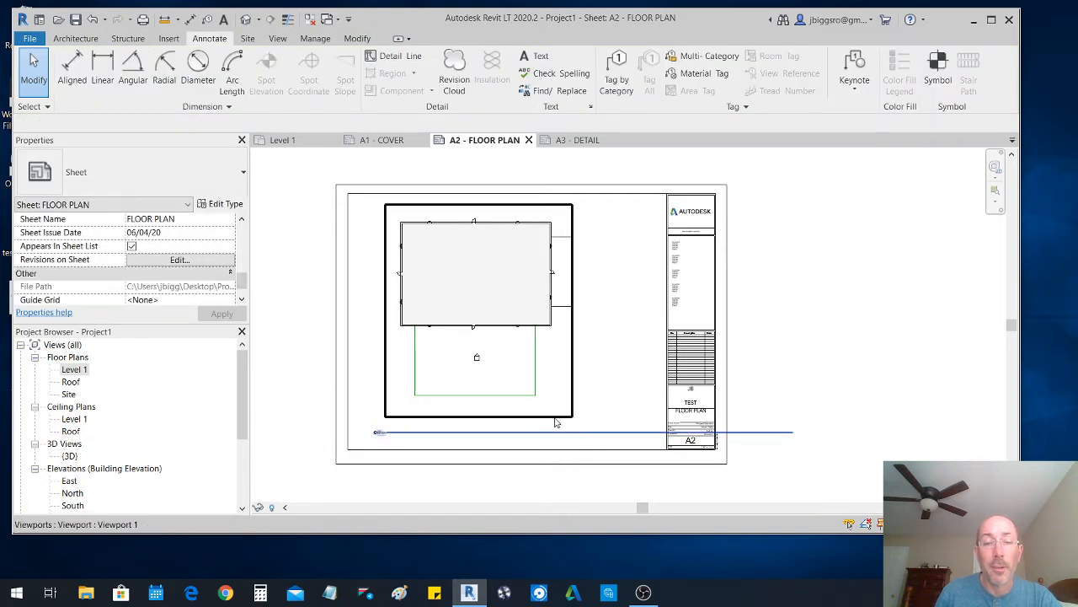
left_click(510, 206)
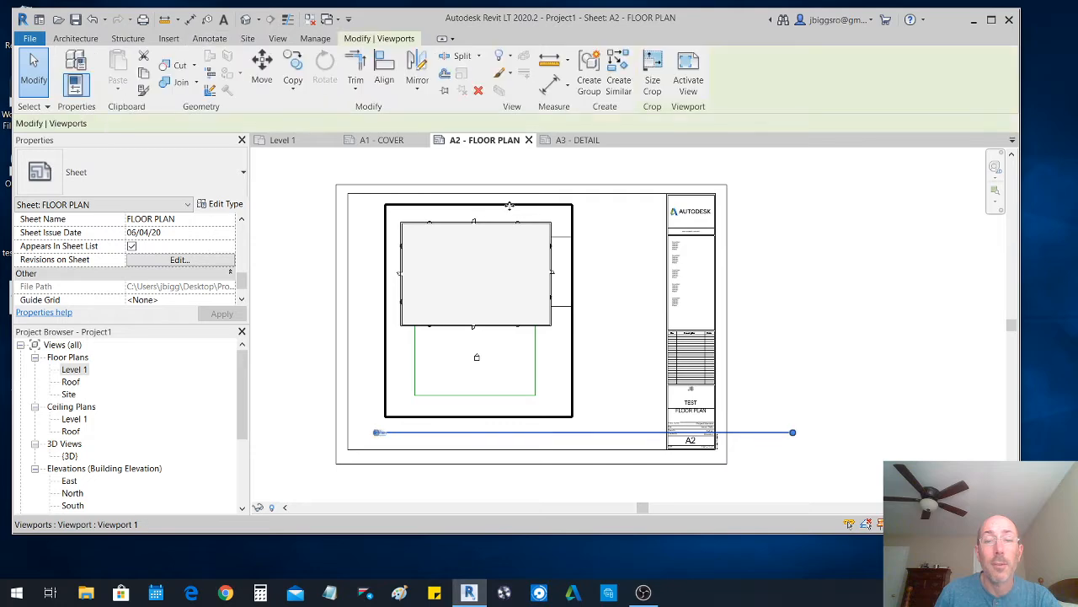
mouse_move(510, 206)
left_mouse_down()
mouse_move(626, 203)
mouse_move(525, 176)
mouse_move(490, 205)
mouse_move(505, 207)
left_mouse_up()
left_click(784, 247)
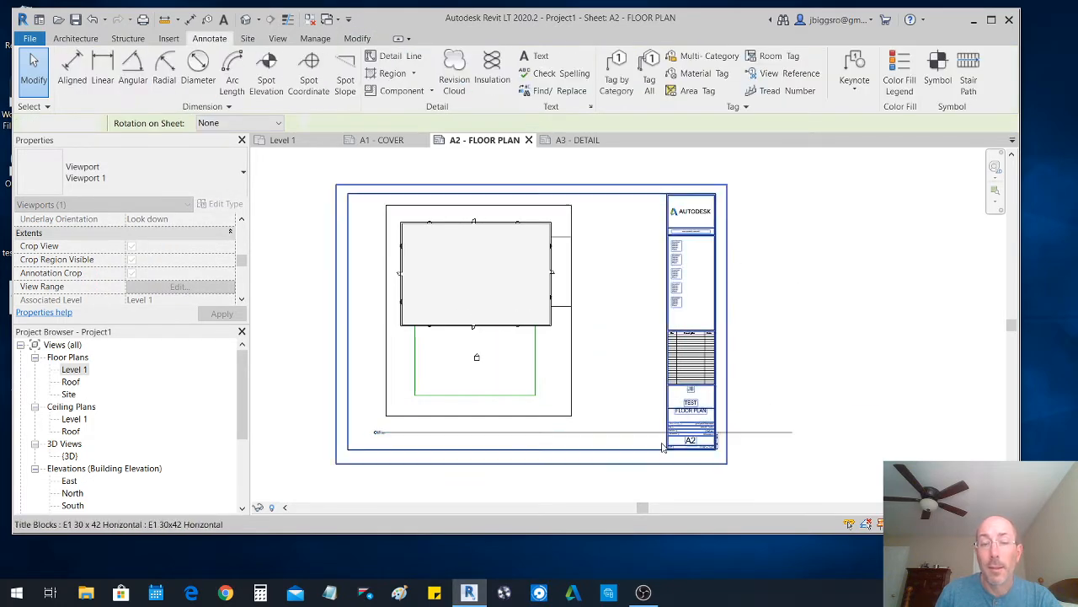
left_click(604, 432)
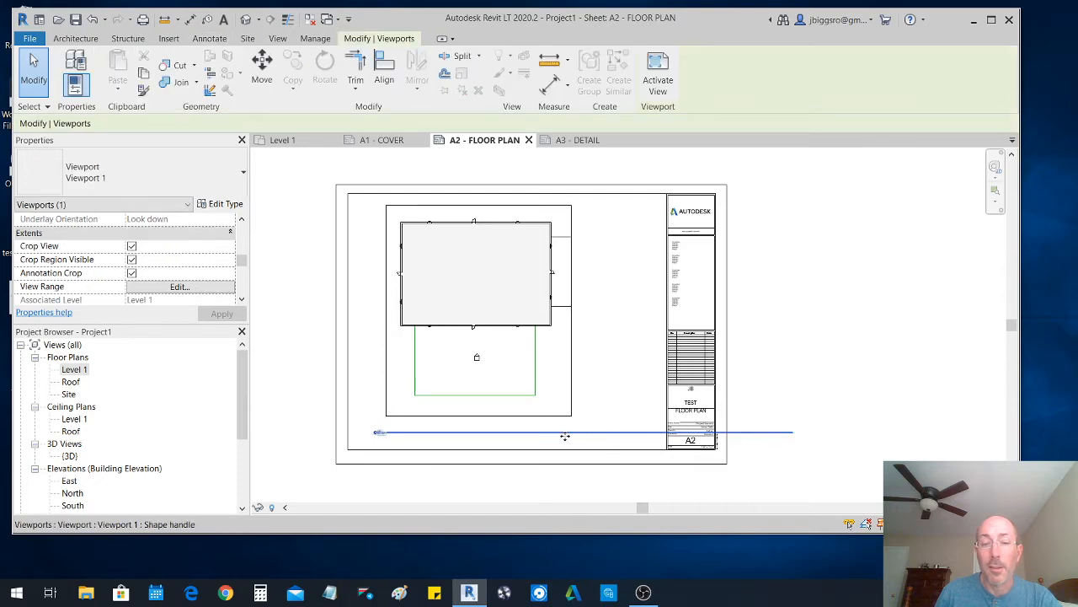
mouse_move(564, 437)
left_mouse_down()
mouse_move(532, 393)
mouse_move(578, 414)
mouse_move(567, 435)
left_mouse_up()
left_click(773, 303)
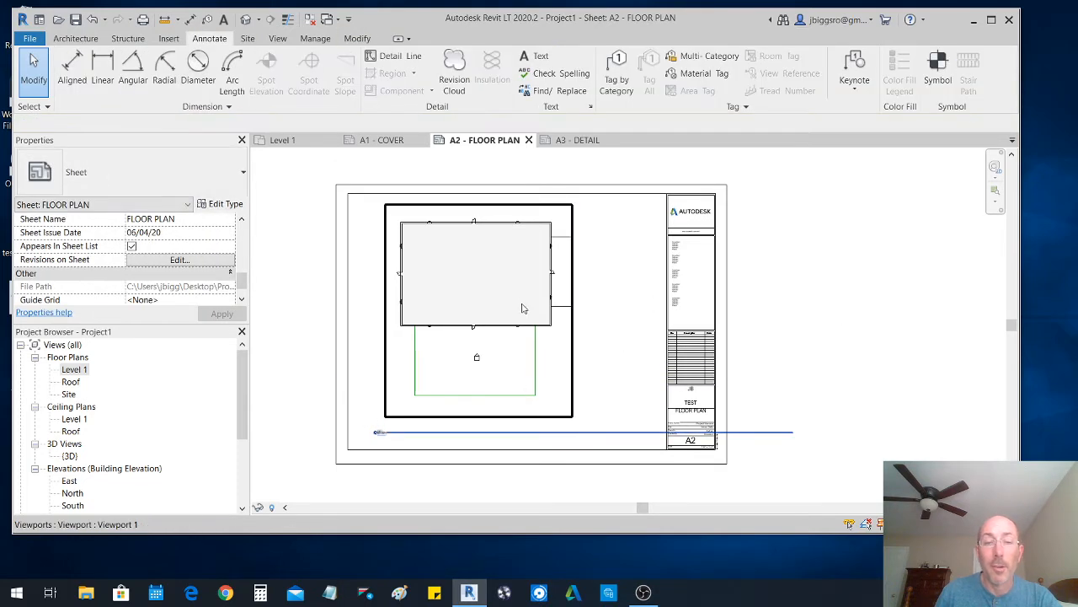
- Shorten the view title line to roughly the viewport's width and align it beneath the cropped plan
left_click(747, 433)
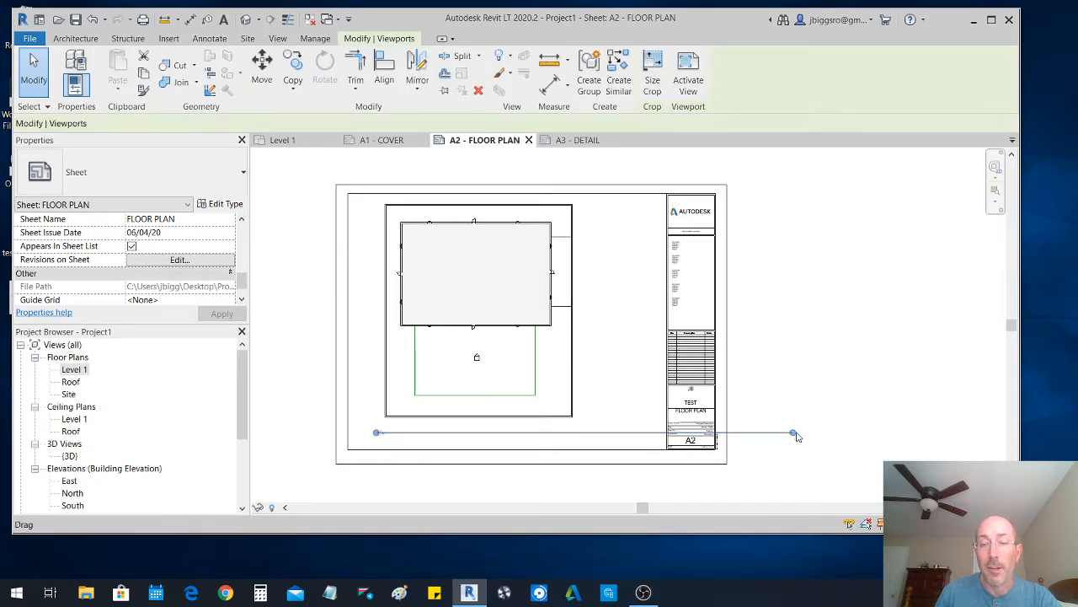
left_click_drag(793, 432, 552, 439)
left_click(502, 485)
left_click(439, 432)
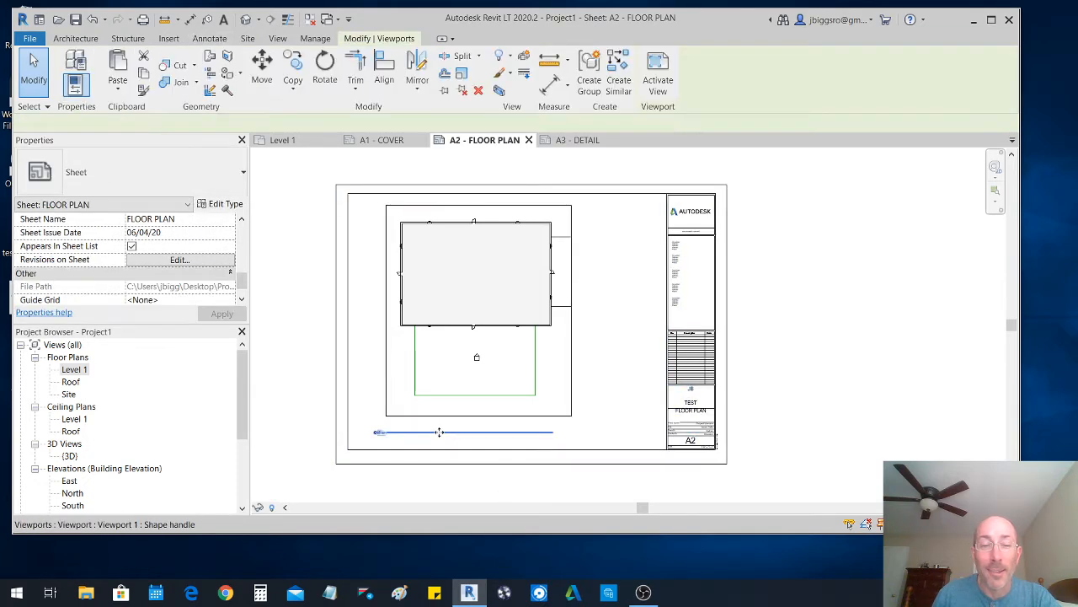
left_click_drag(439, 432, 454, 435)
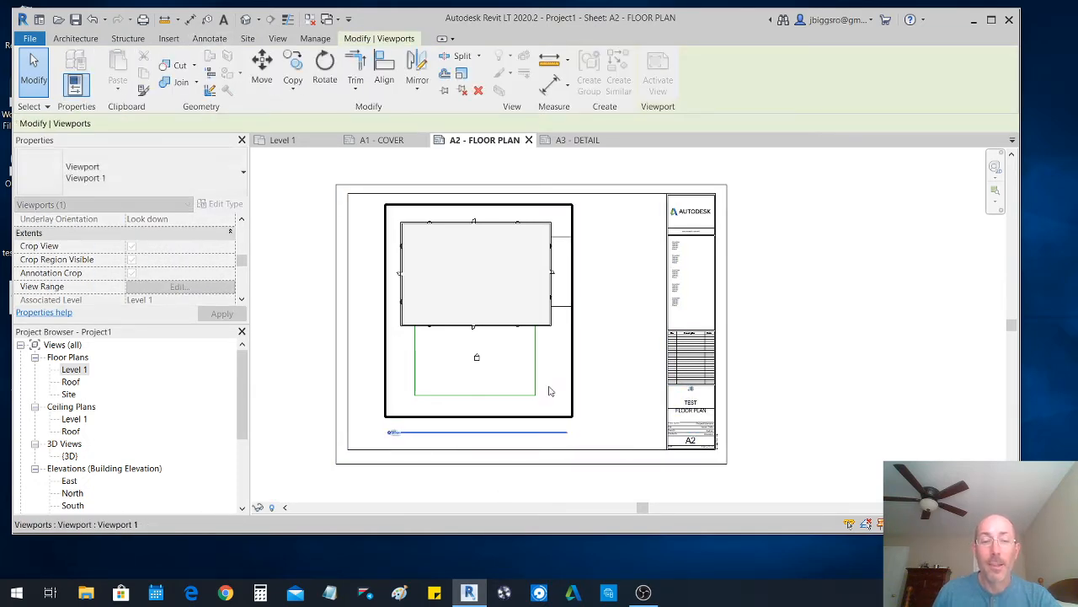
- Examine the view title up close and look through the sheet's properties for a setting that controls its name
scroll(430, 444, "up", 4)
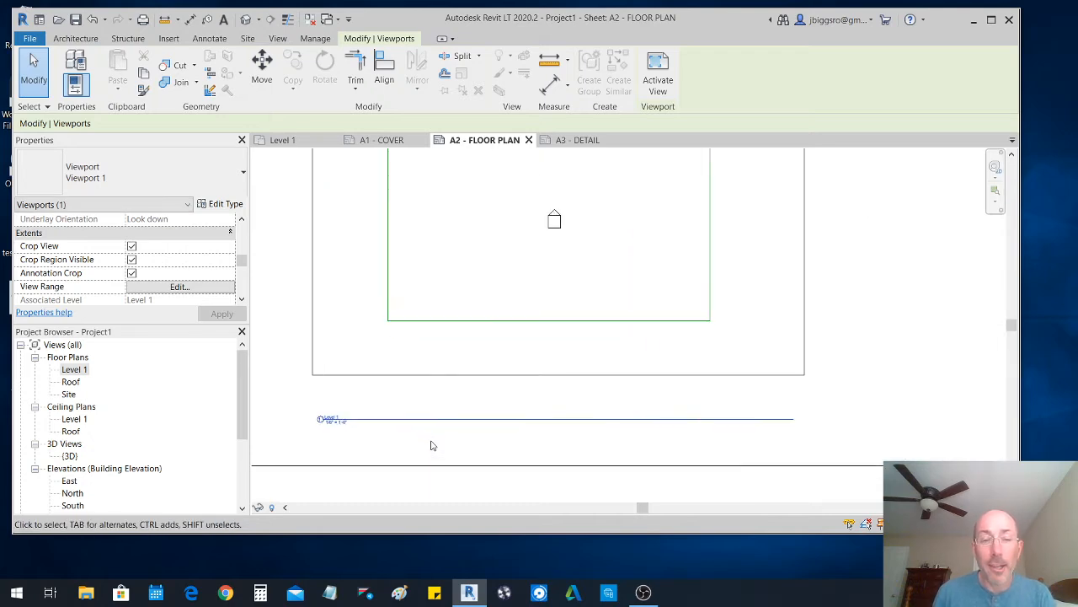
scroll(432, 445, "up", 1)
scroll(332, 423, "up", 5)
left_click(340, 435)
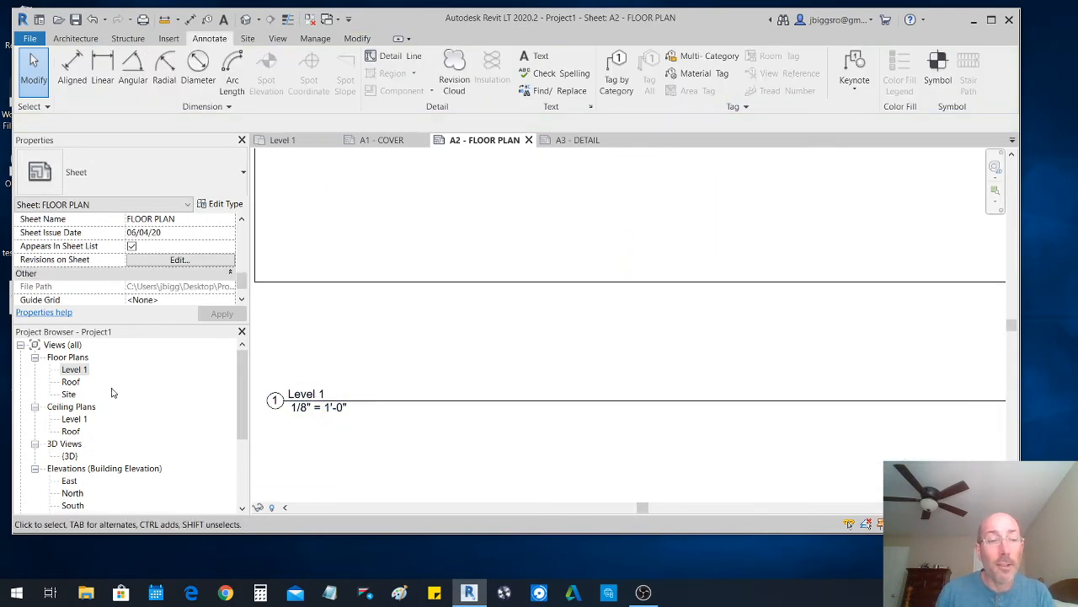
scroll(191, 255, "up", 1)
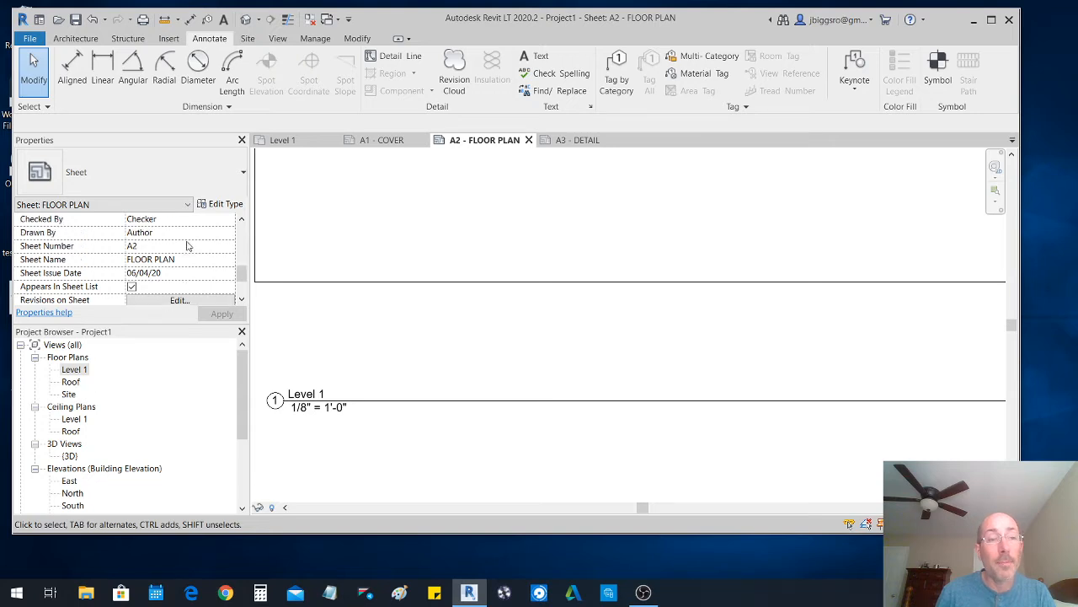
scroll(215, 250, "up", 5)
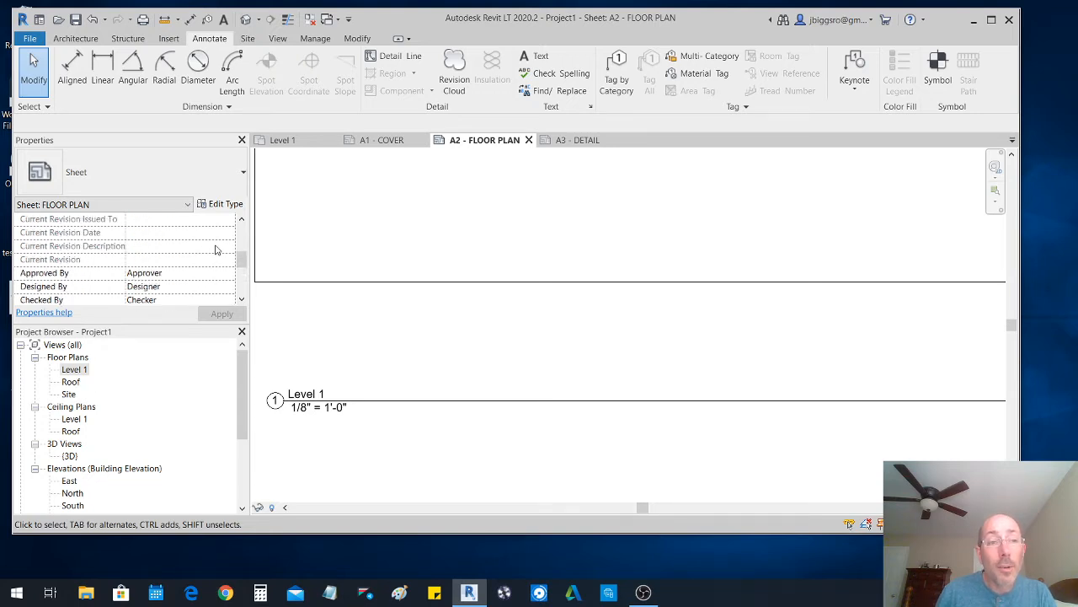
scroll(210, 247, "down", 1)
scroll(210, 248, "down", 4)
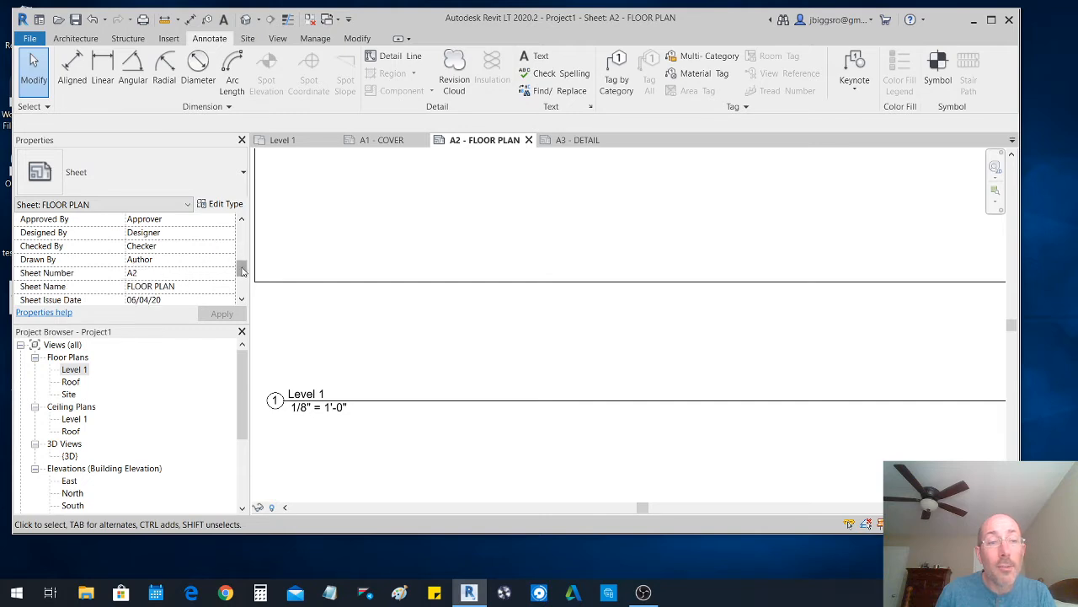
mouse_move(245, 273)
left_mouse_down()
mouse_move(245, 290)
mouse_move(245, 266)
left_mouse_up()
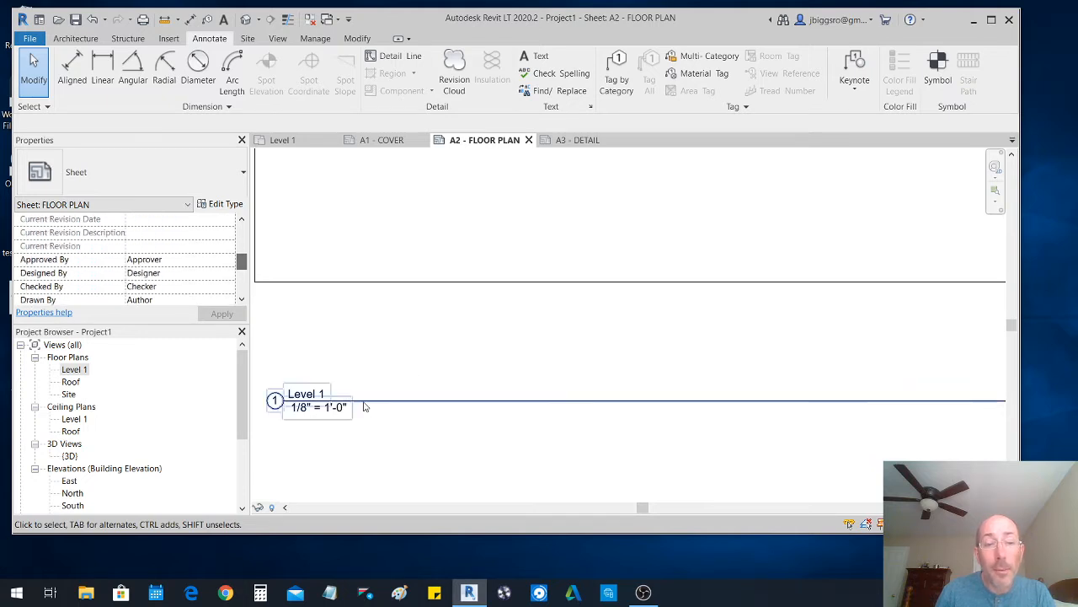
- Set the Level 1 viewport's Title on Sheet to FLOOR PLAN
left_click(382, 286)
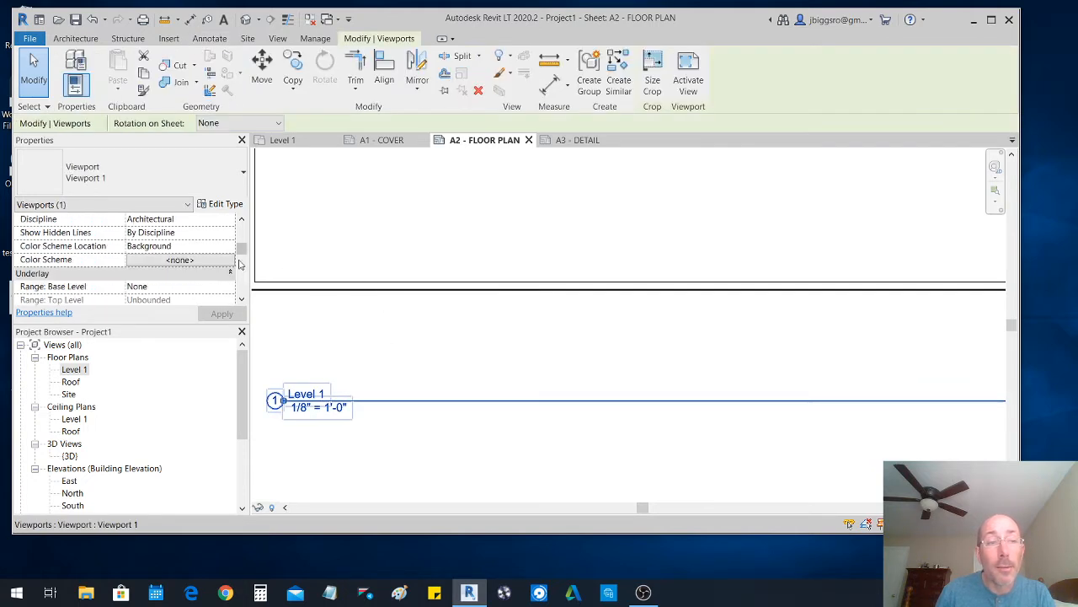
left_click_drag(242, 254, 246, 280)
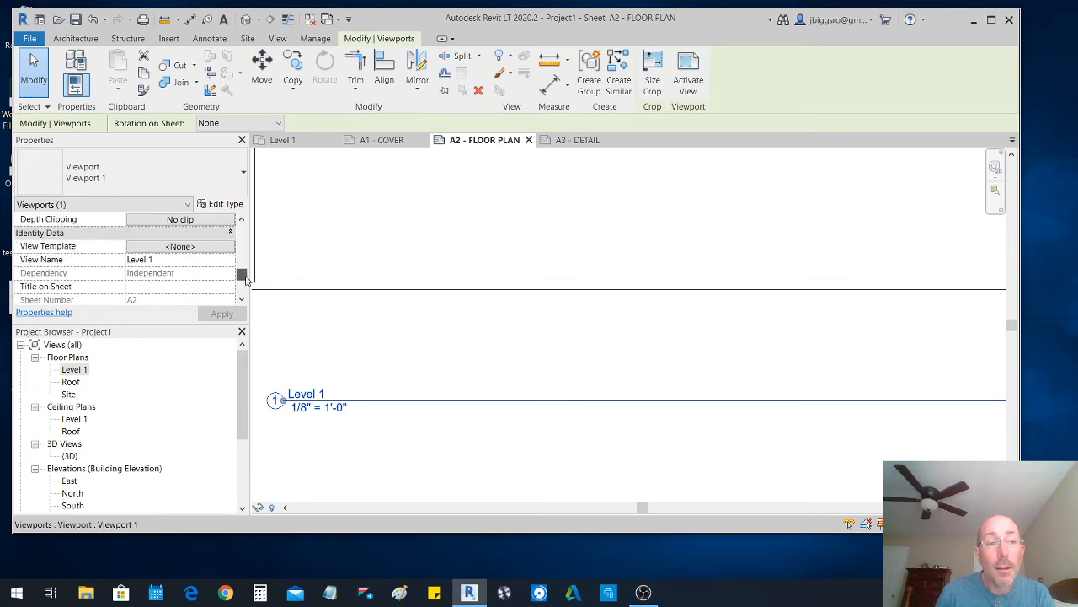
left_click(161, 288)
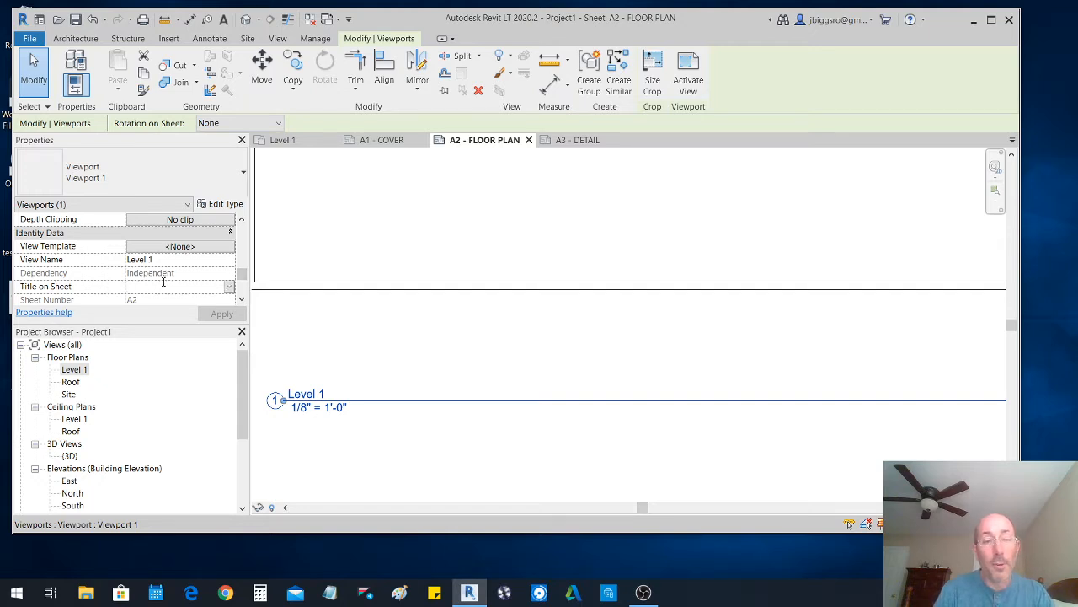
type("FLOOR PLAN")
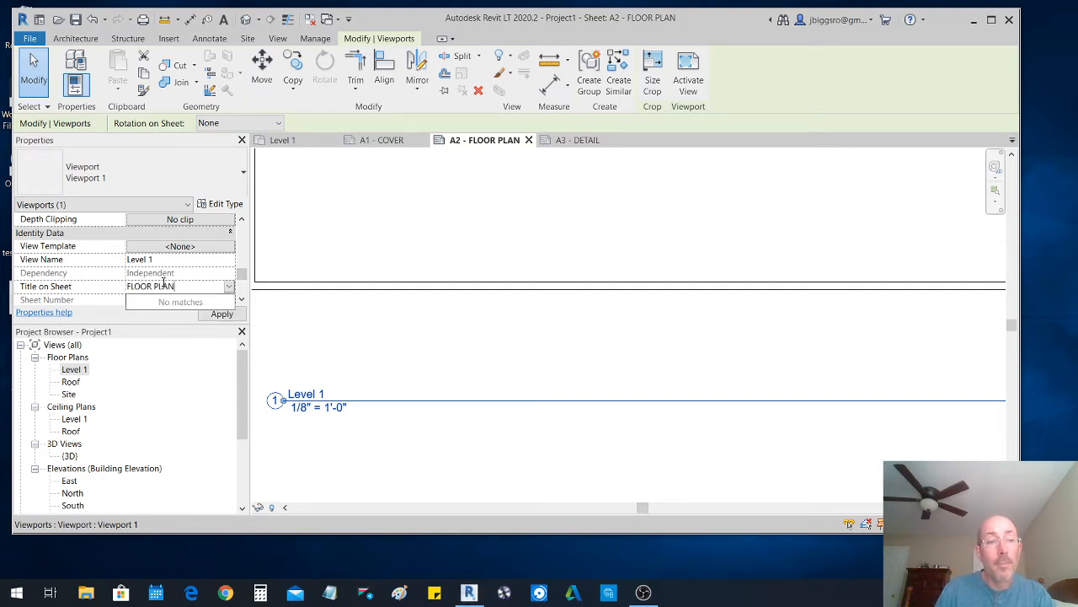
left_click(373, 329)
left_click(472, 439)
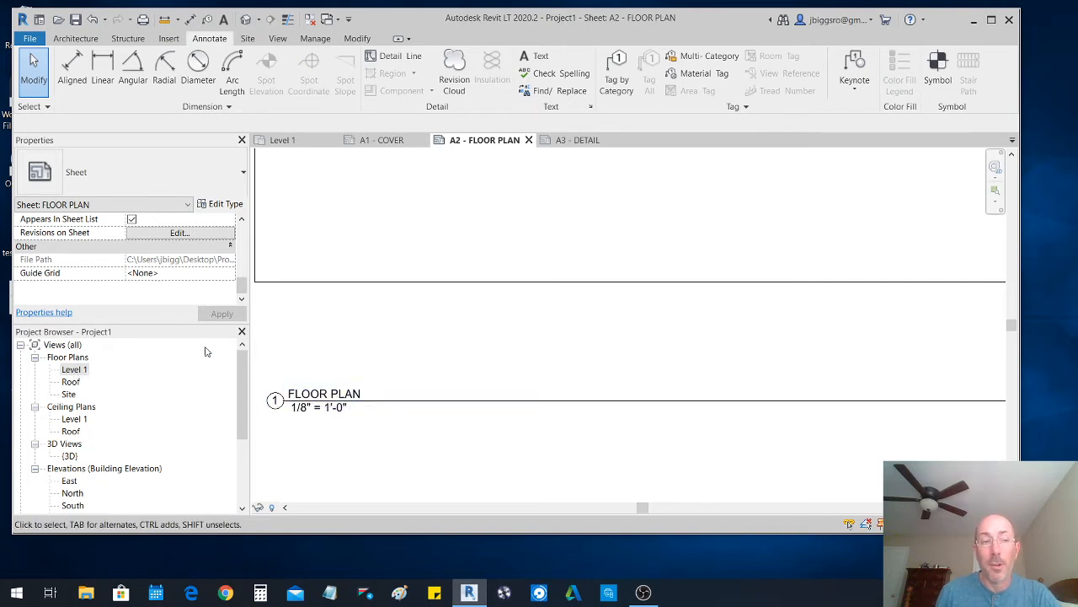
- Review the viewport's Title on Sheet property and bring the whole sheet back into view
left_click(376, 281)
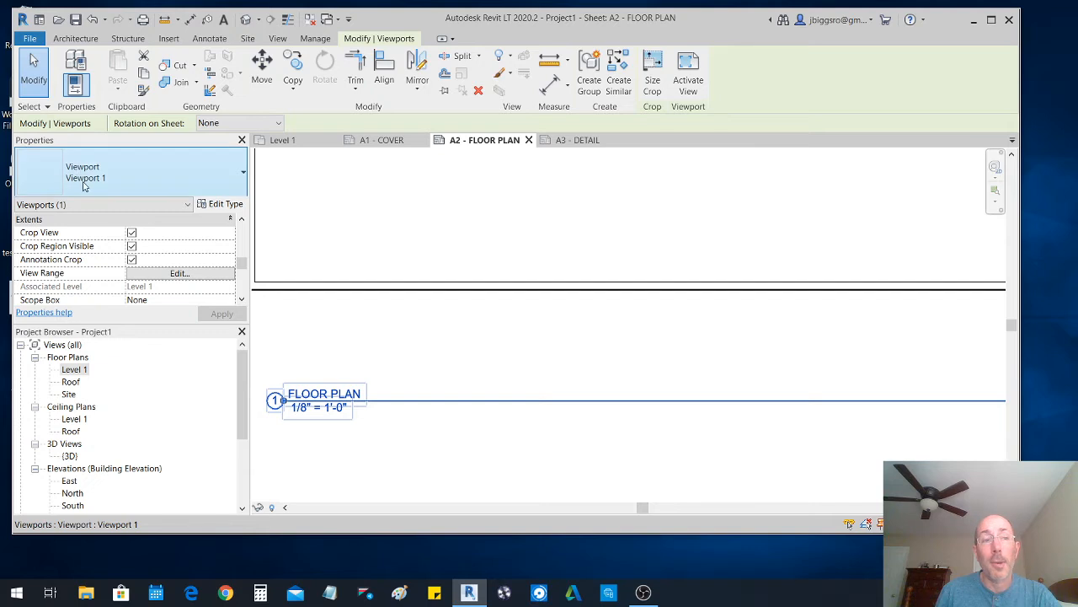
left_click_drag(242, 266, 243, 282)
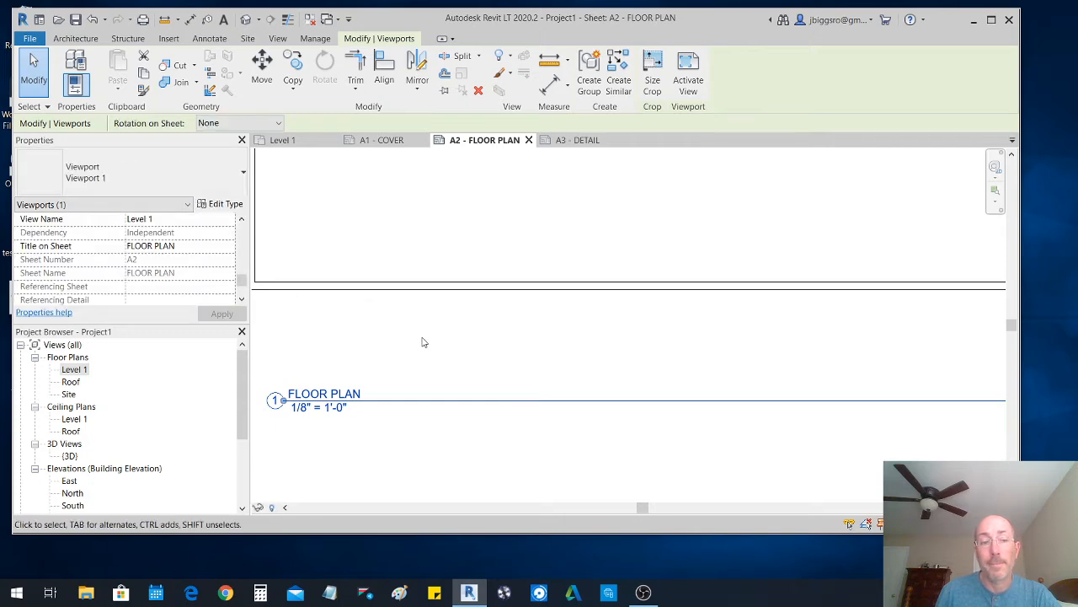
left_click(426, 435)
scroll(455, 366, "down", 3)
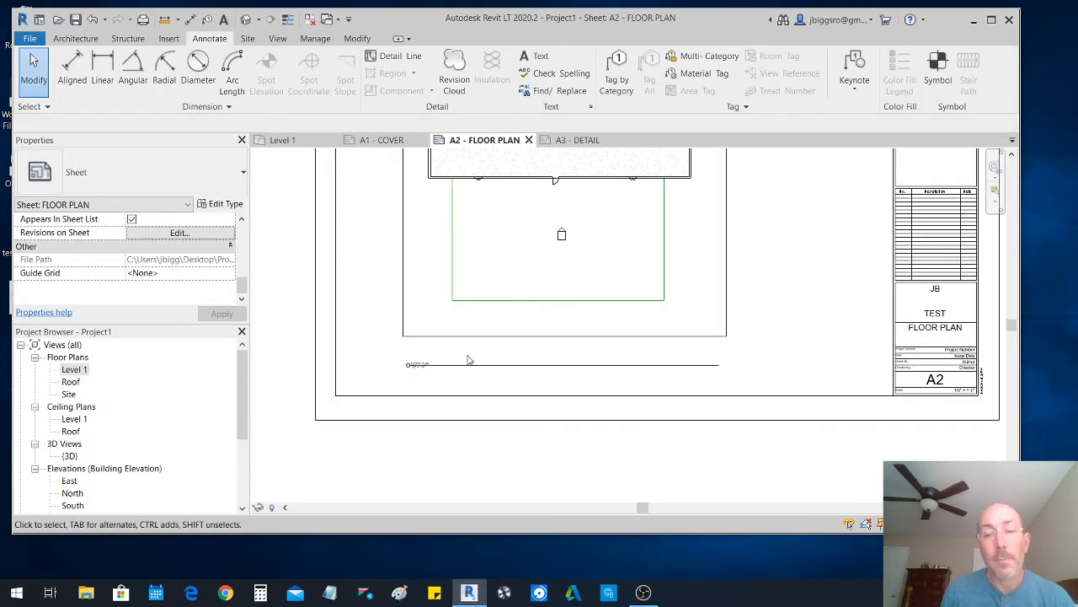
scroll(469, 361, "down", 2)
middle_click_drag(623, 251, 616, 306)
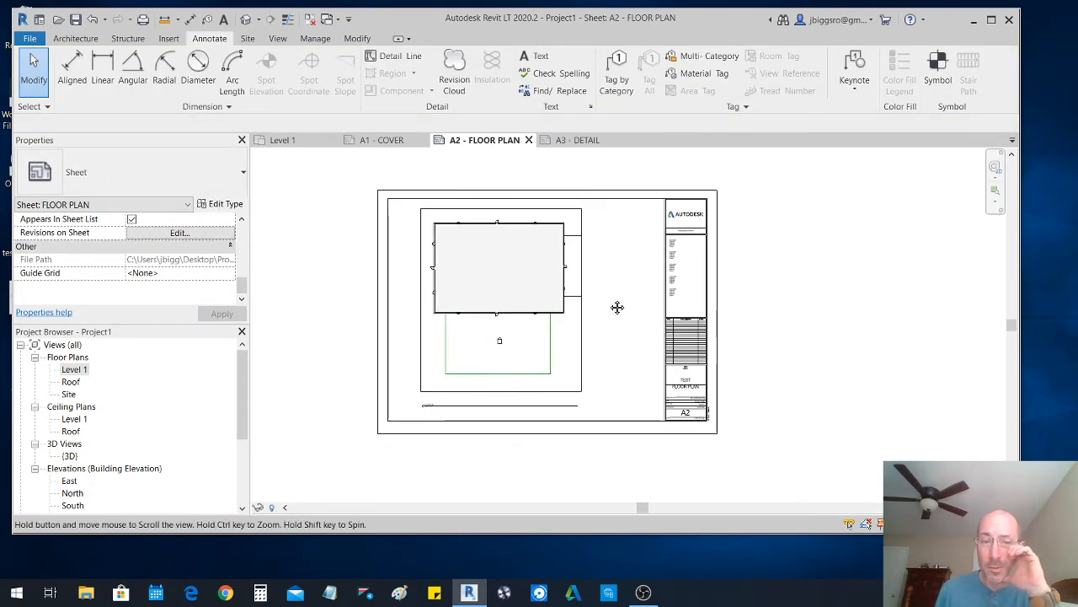
- Activate the Level 1 viewport, view the South elevation from the marker below the building, and close that elevation view
scroll(497, 350, "up", 3)
double_click(522, 349)
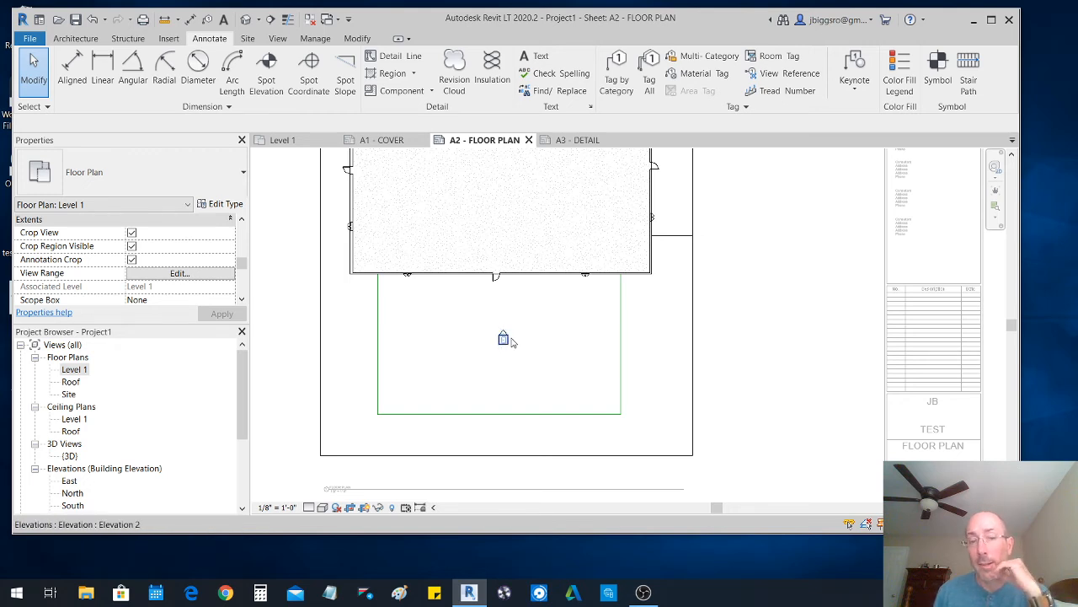
scroll(510, 340, "up", 2)
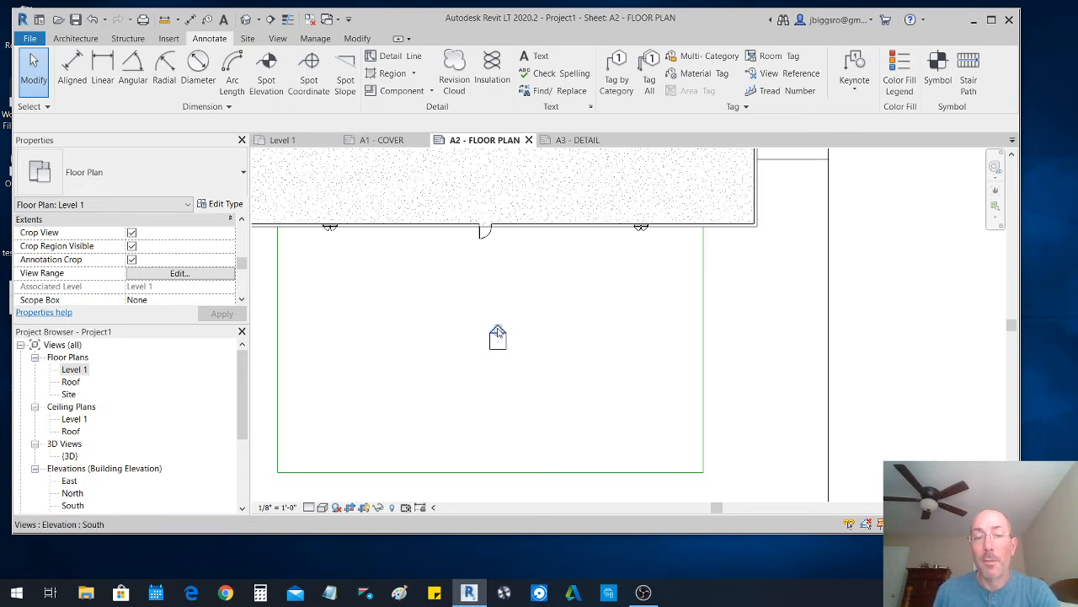
double_click(498, 333)
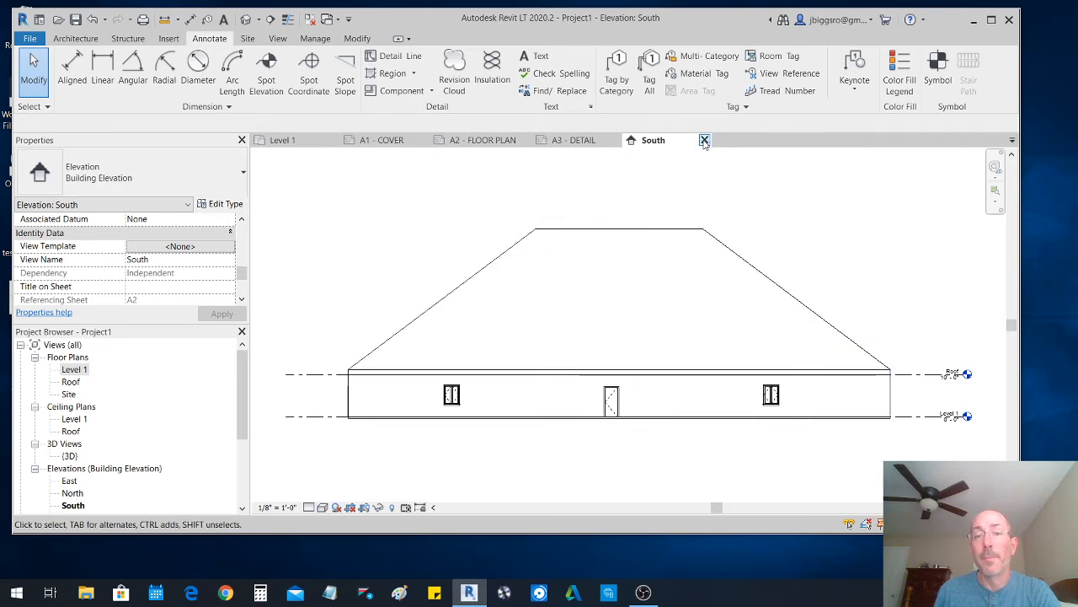
left_click(705, 141)
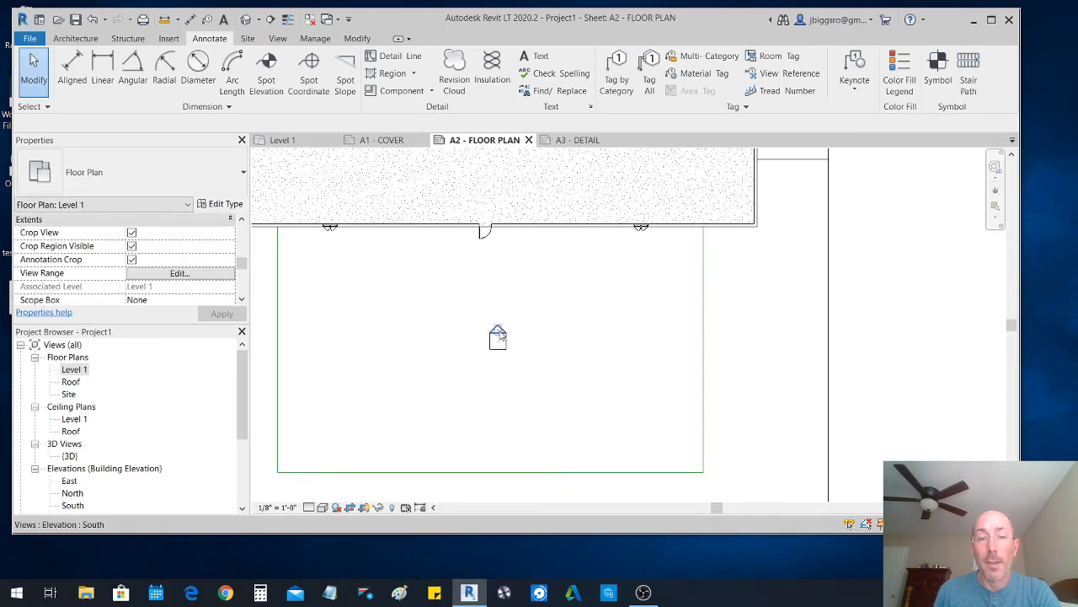
- Turn on Crop View, Crop Region Visible and Annotation Crop for the South elevation, selected by its marker below the building
left_click(498, 334)
scroll(733, 368, "down", 4)
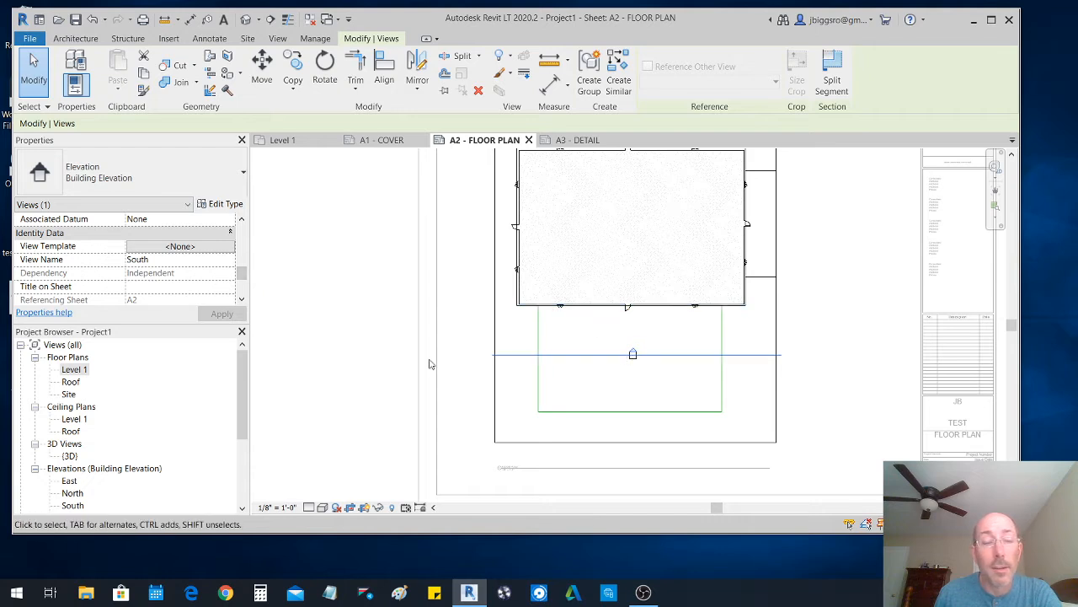
left_click_drag(241, 276, 240, 260)
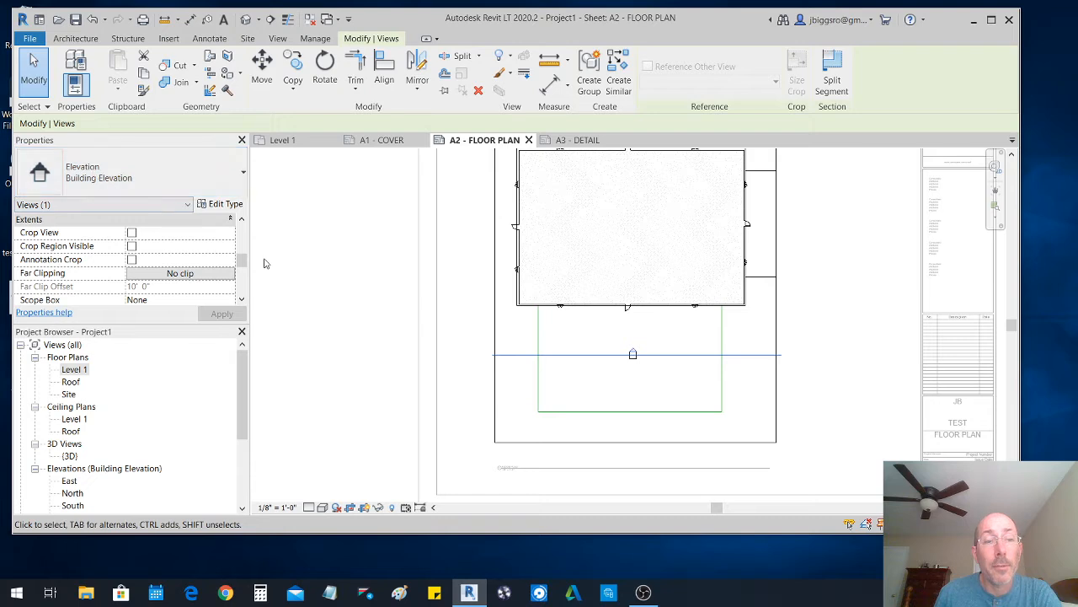
scroll(244, 258, "up", 1)
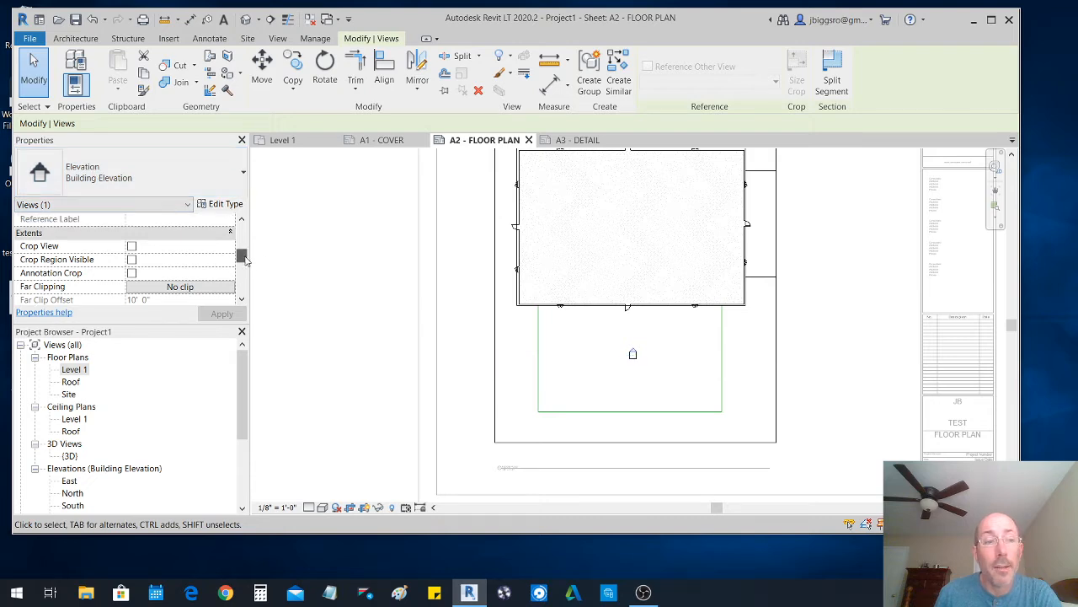
left_click(132, 246)
left_click(132, 260)
left_click(133, 272)
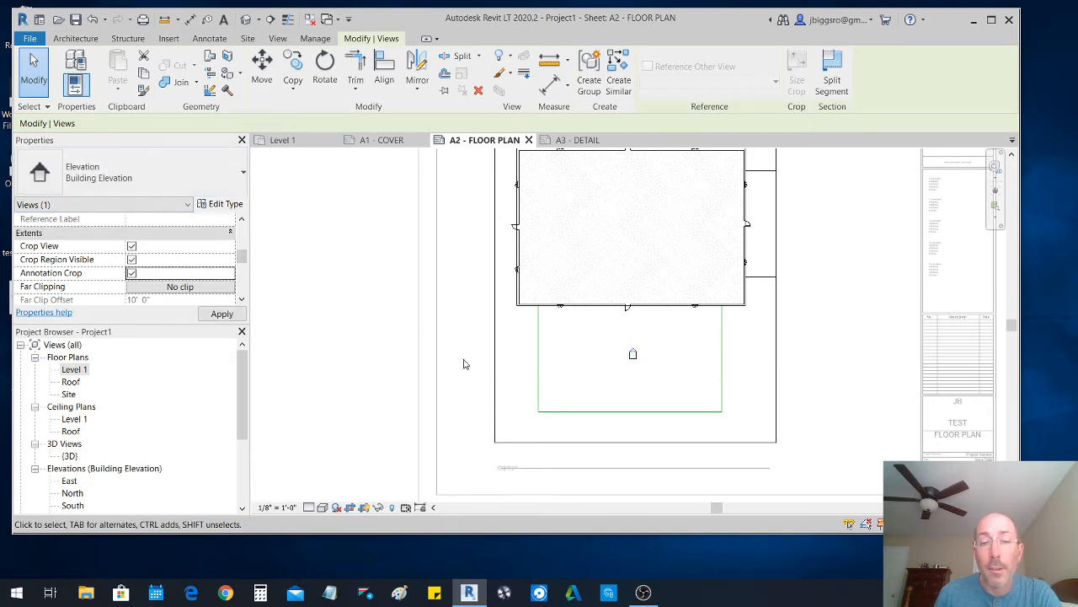
- Pull the east end of the South elevation's view line slightly inward and clear the selection
left_click(651, 375)
left_click(634, 355)
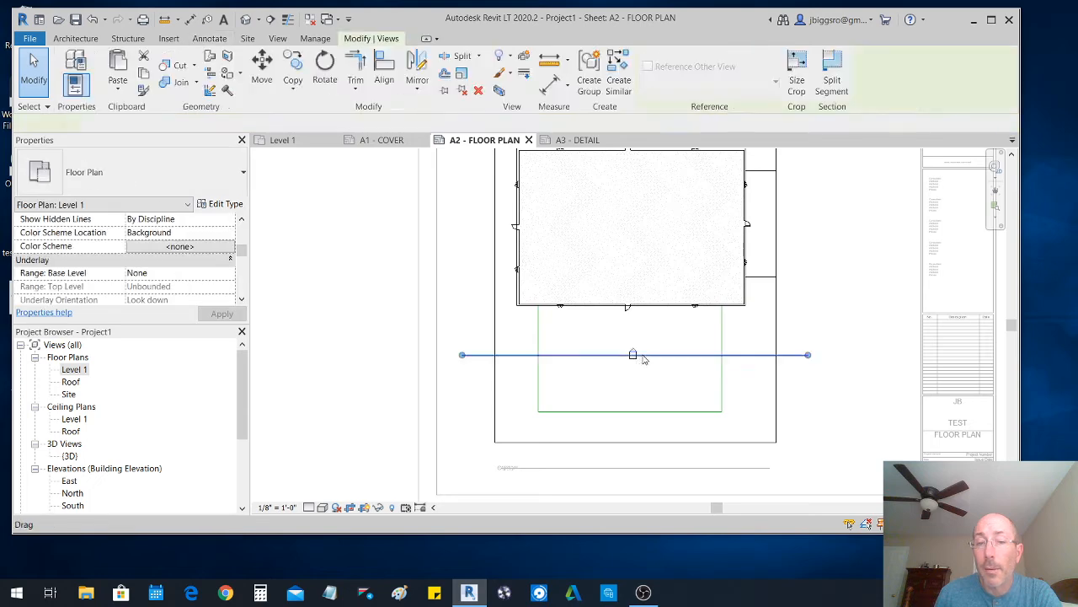
left_click(808, 354)
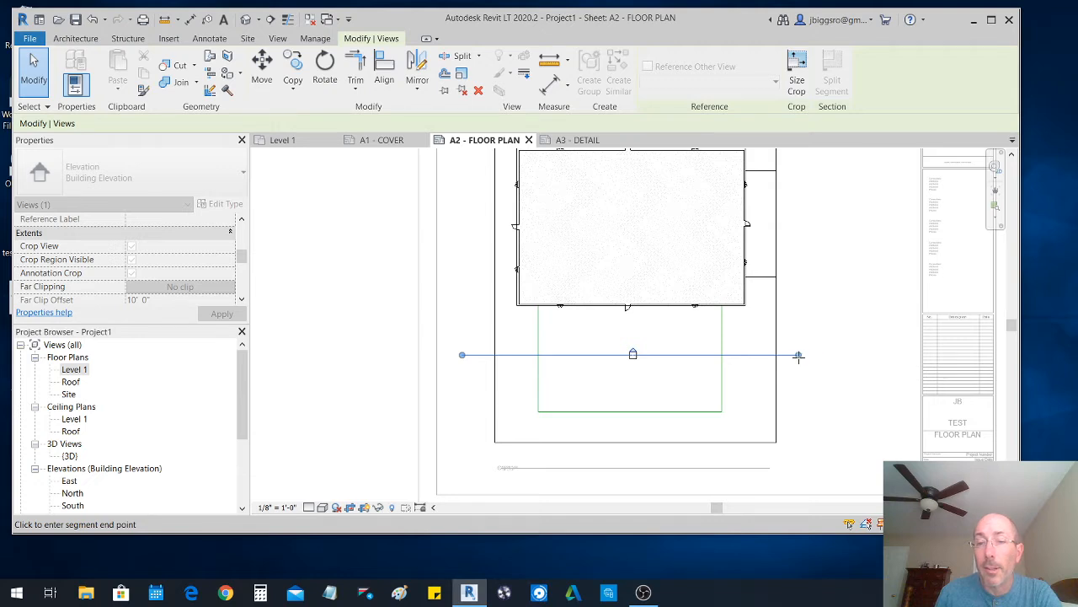
left_click(799, 355)
key("Escape")
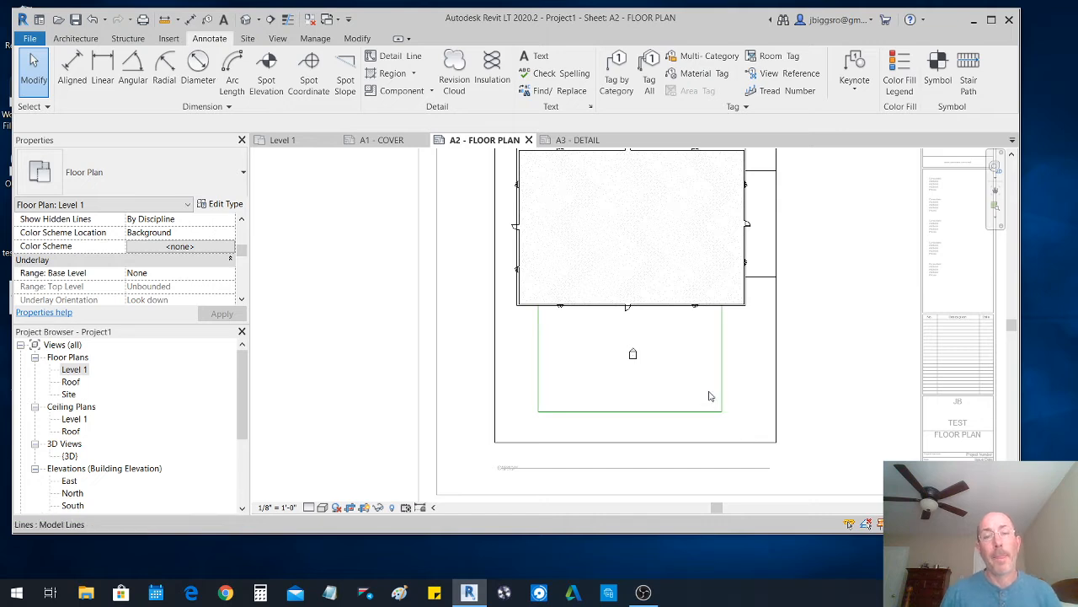
- Deactivate the Level 1 viewport on the floor plan sheet and open the A3 - DETAIL sheet
scroll(666, 358, "down", 3)
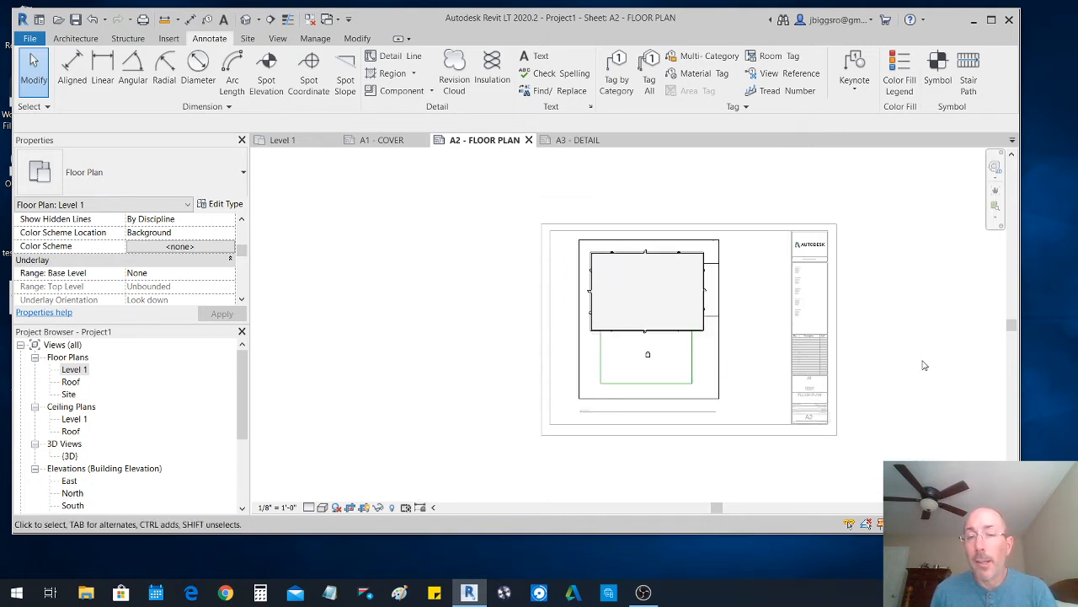
scroll(859, 361, "up", 3)
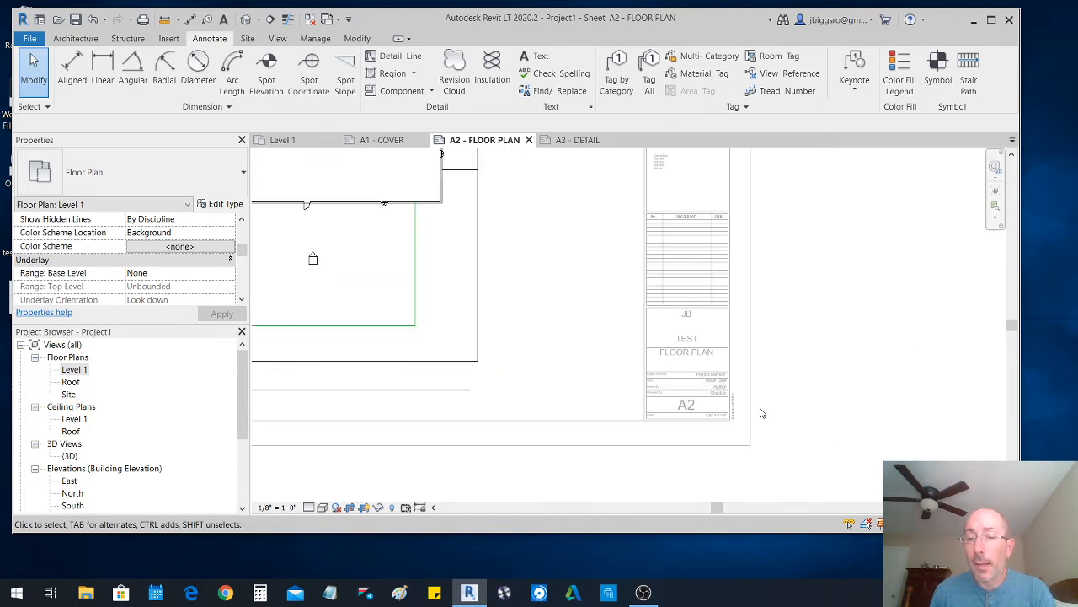
double_click(807, 334)
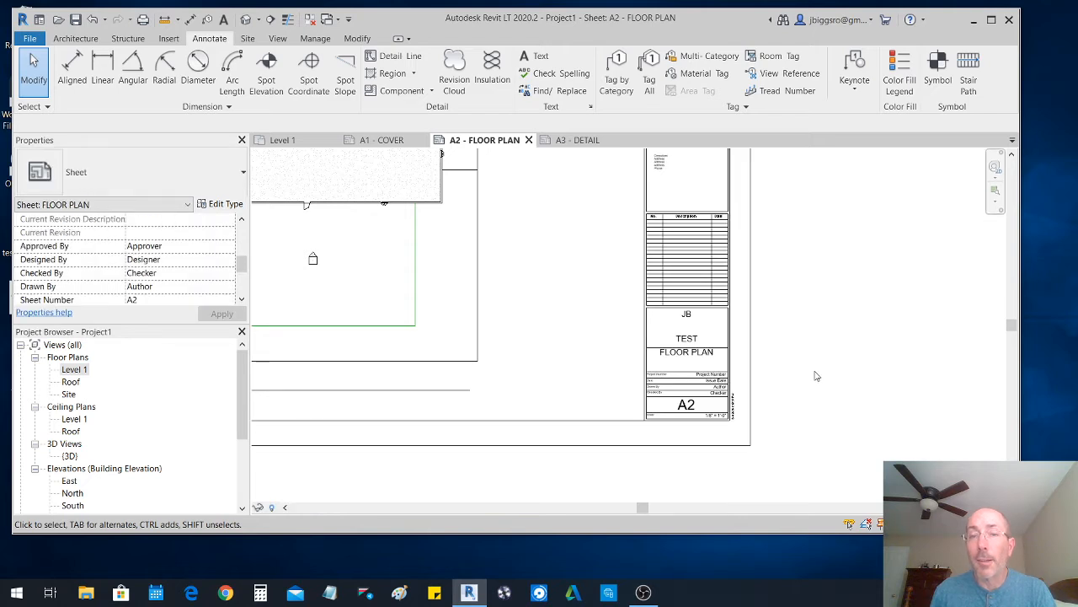
scroll(815, 376, "down", 3)
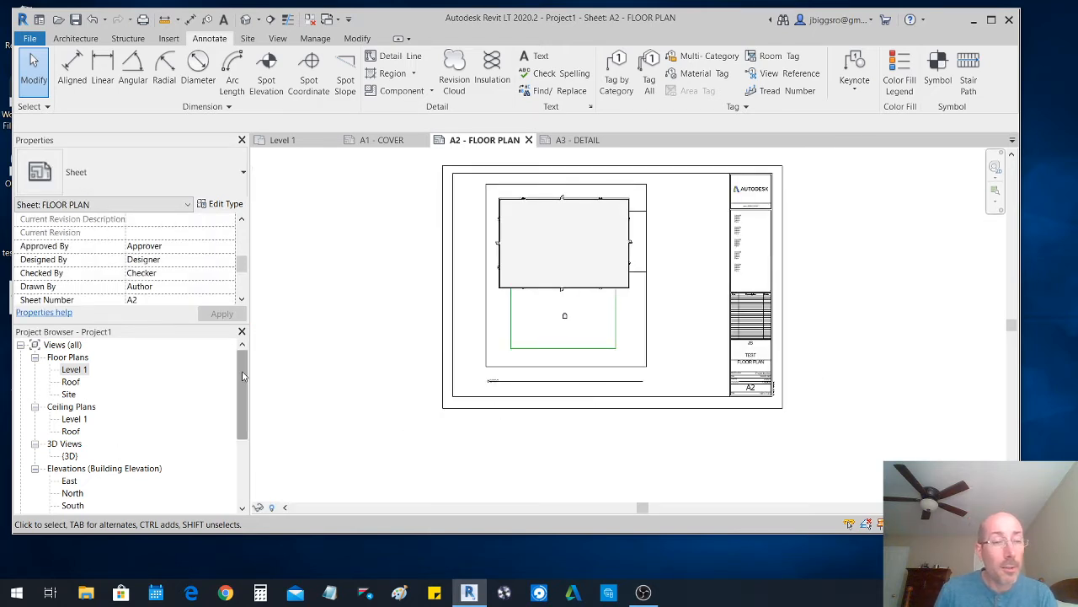
left_click_drag(243, 375, 234, 458)
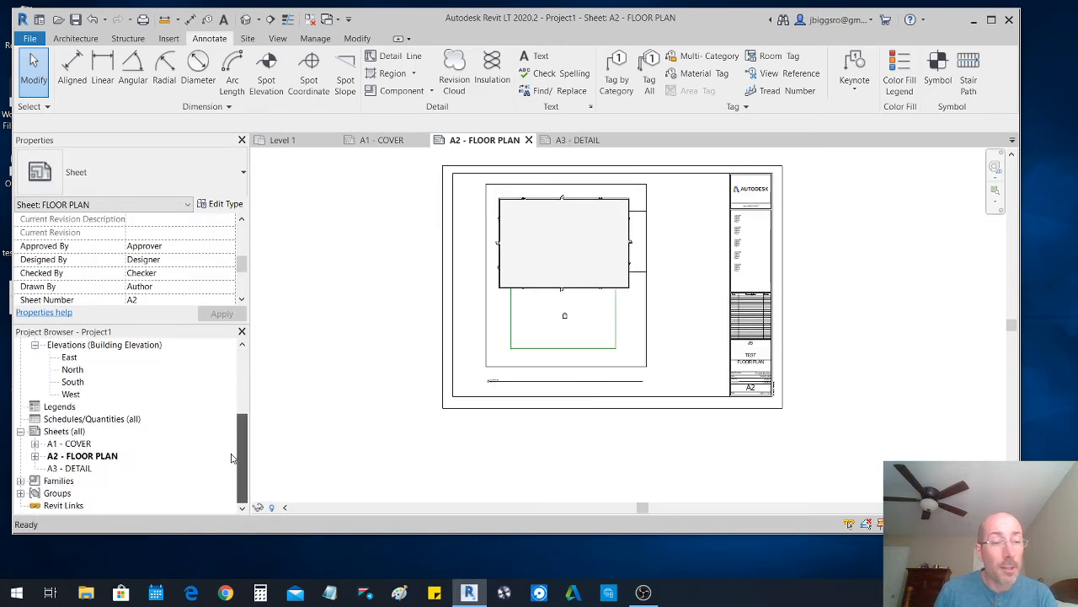
double_click(74, 468)
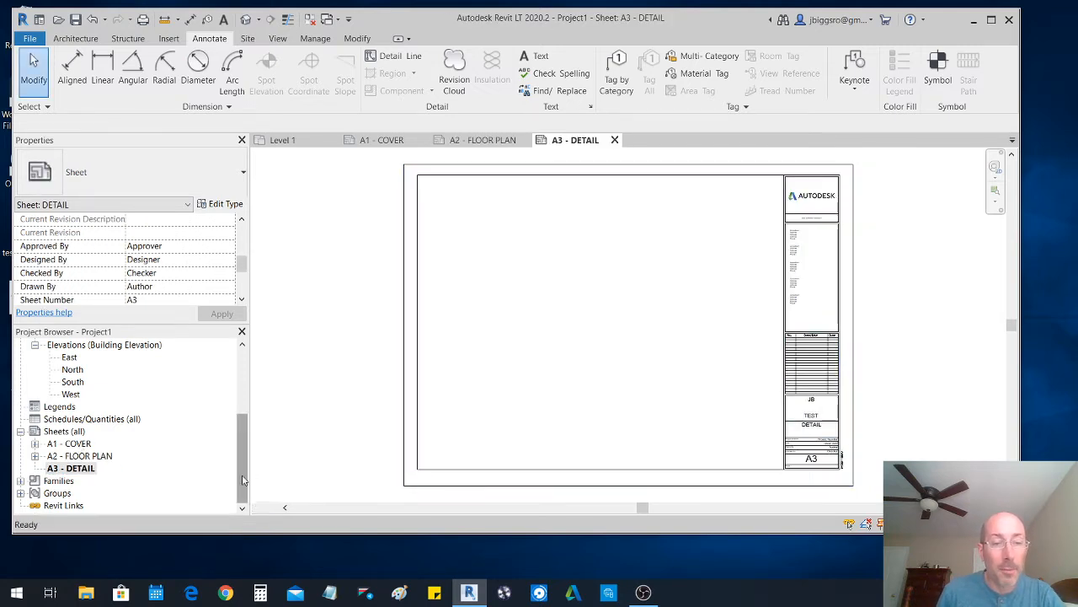
- Open the Level 1 floor plan and look over the building's walls
scroll(126, 379, "up", 5)
double_click(74, 369)
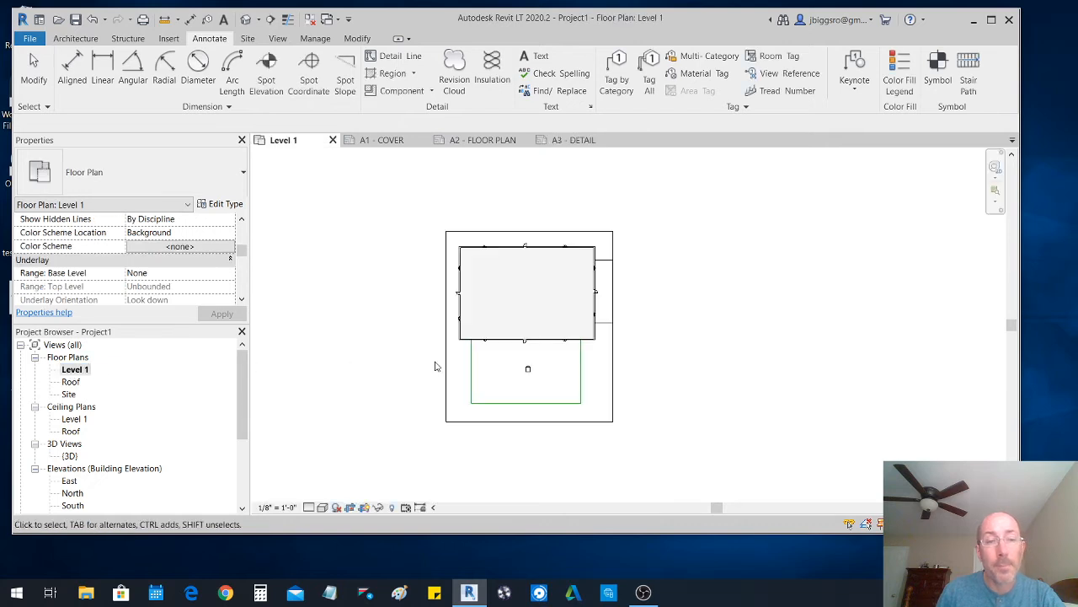
scroll(545, 264, "up", 3)
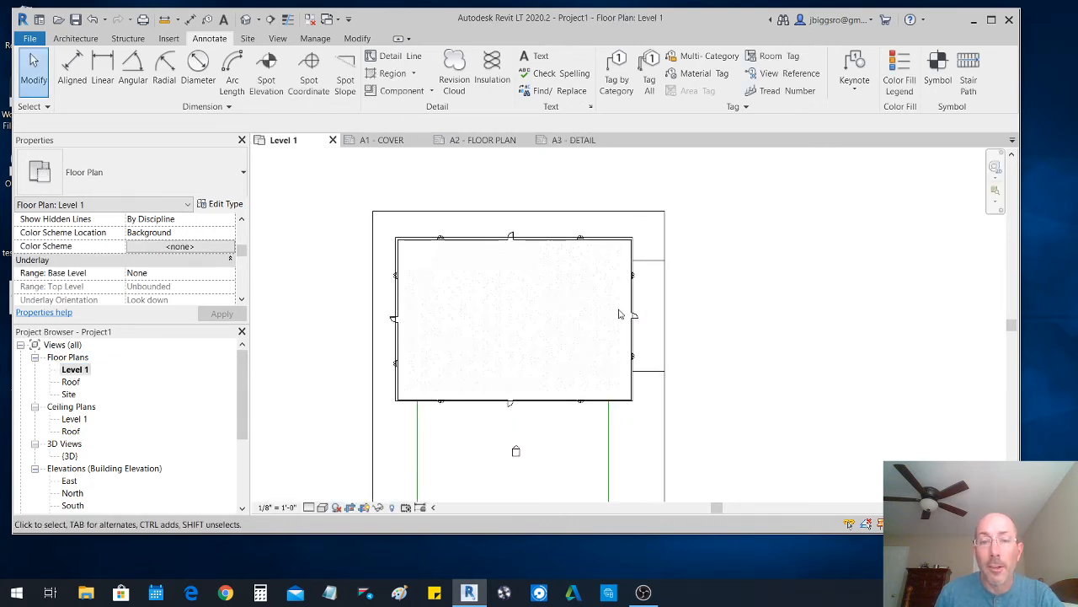
scroll(634, 394, "up", 3)
scroll(640, 383, "down", 5)
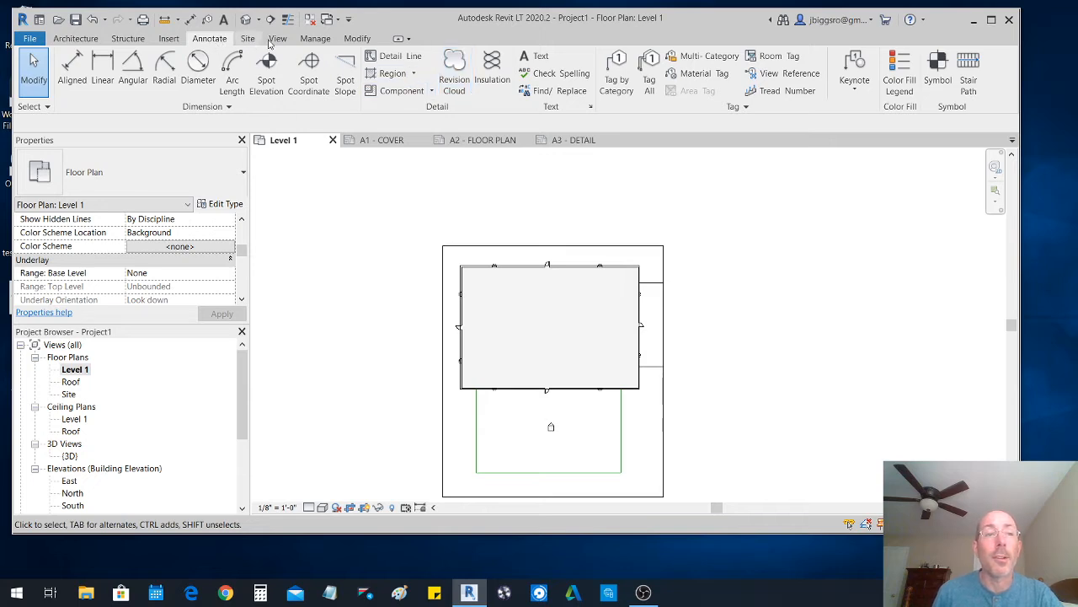
- Draw a section of type Wall Section from inside the building across the east wall, just above the southeast corner
left_click(279, 39)
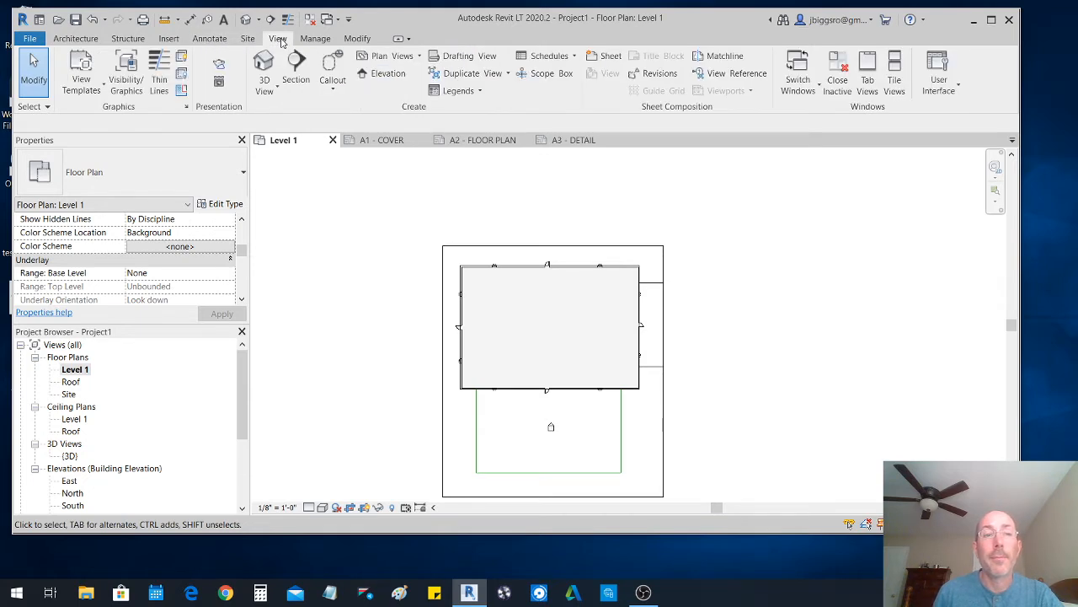
left_click(295, 71)
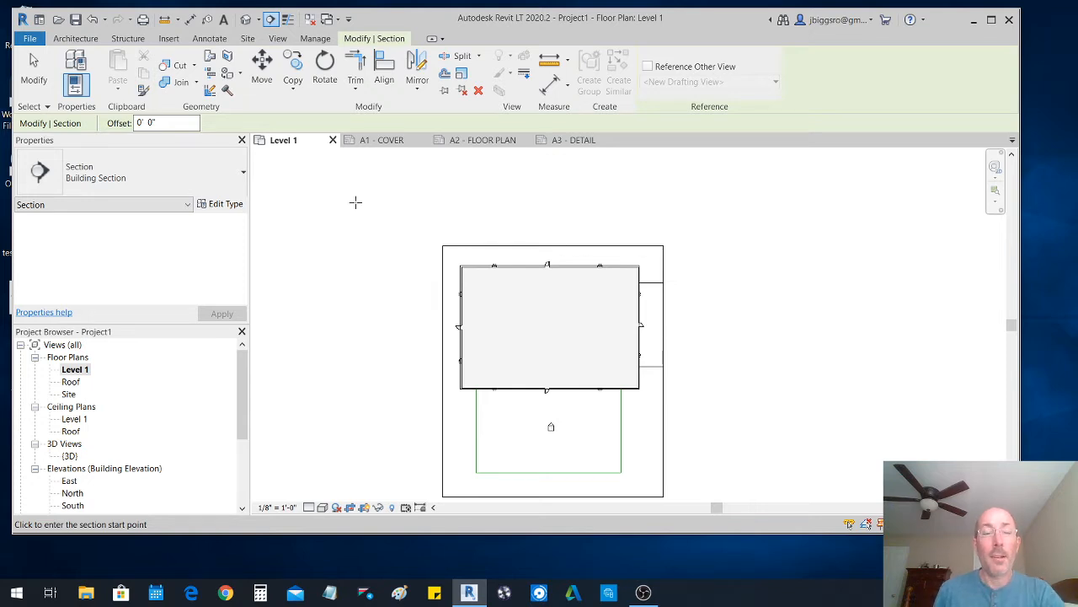
left_click(279, 38)
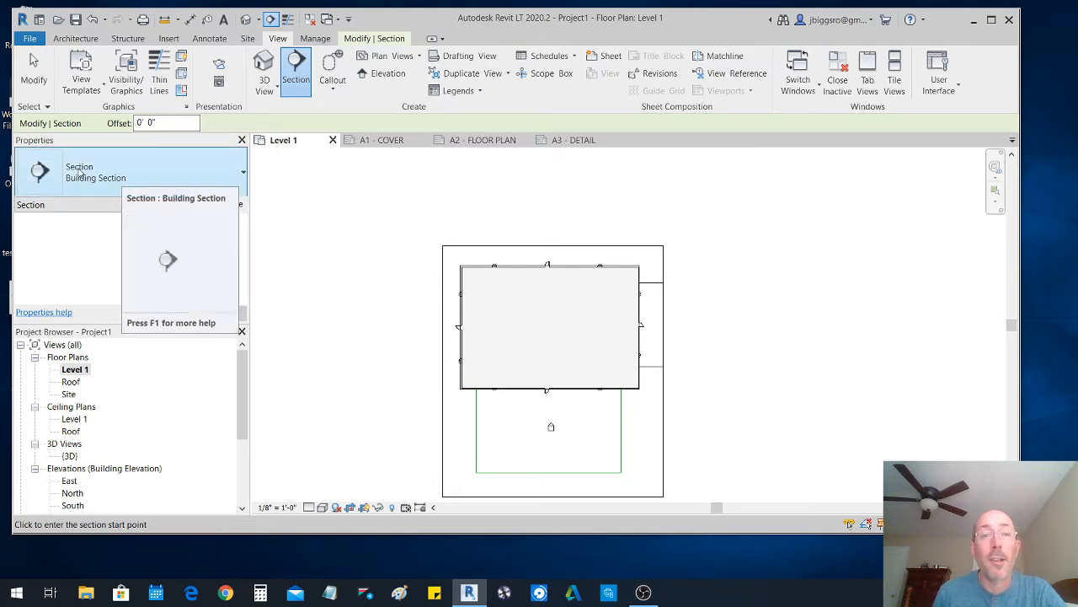
left_click(224, 173)
left_click(76, 317)
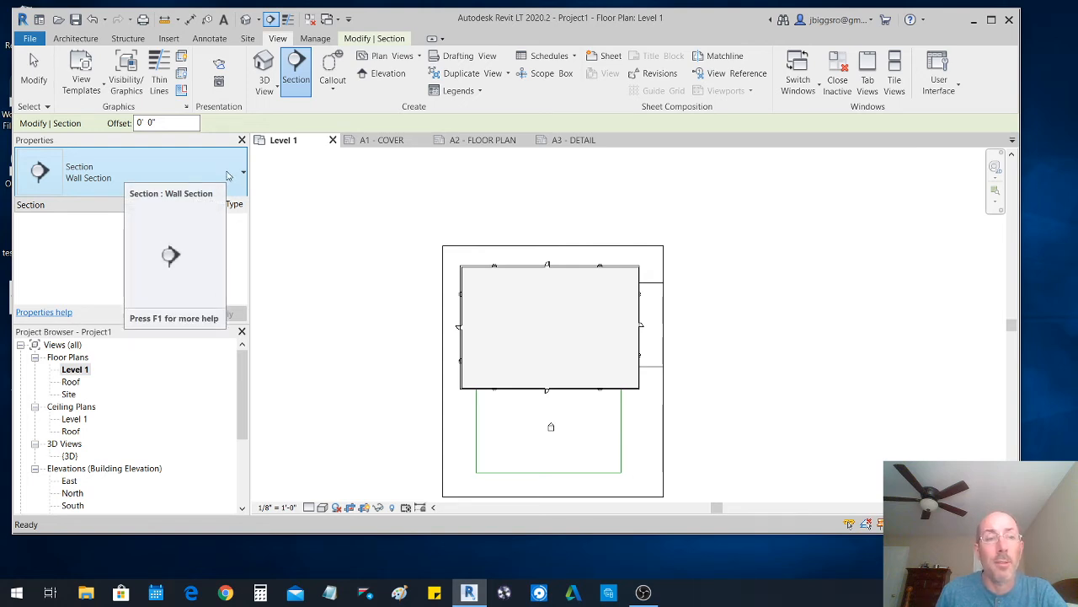
scroll(696, 393, "up", 5)
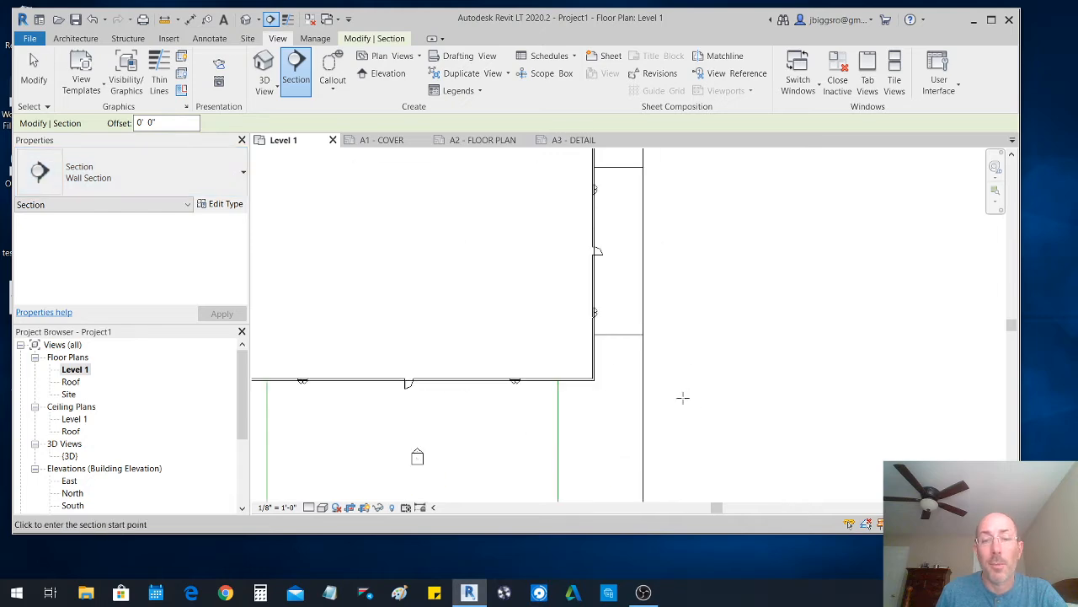
left_click(486, 334)
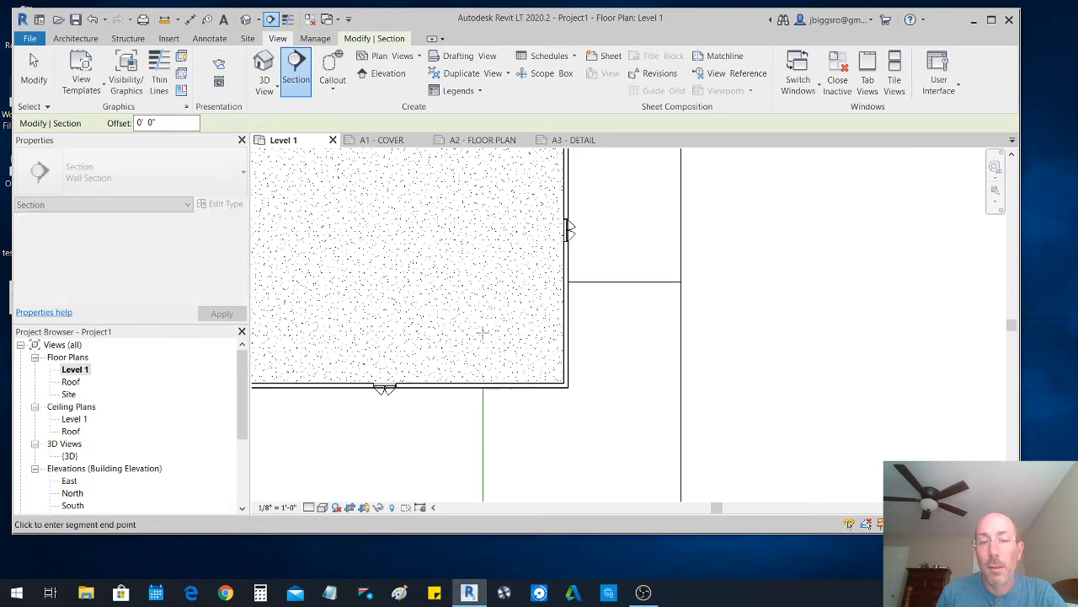
left_click(642, 330)
key("Escape")
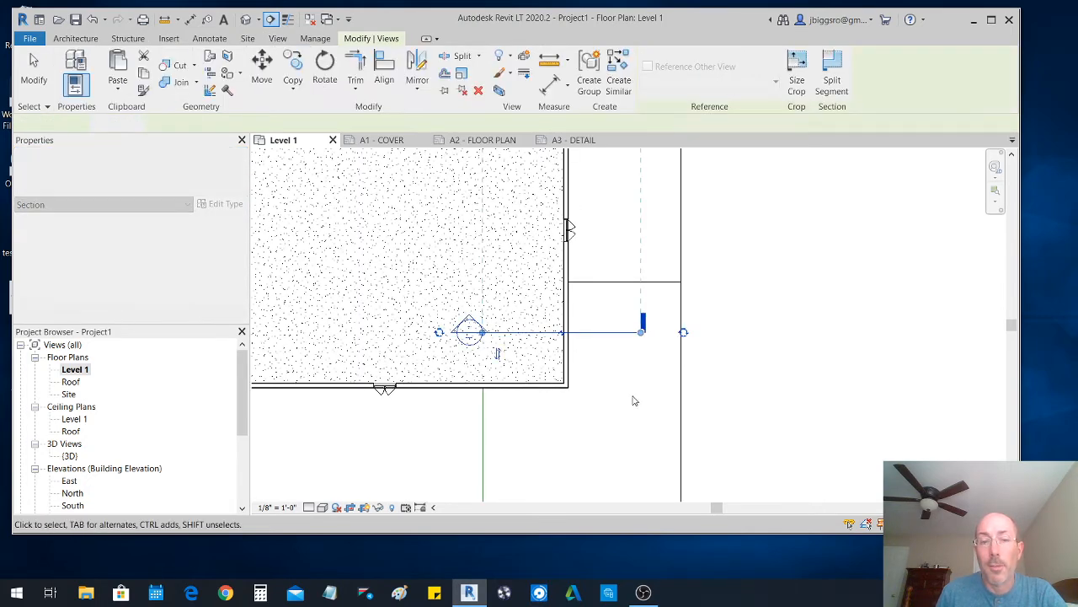
- Reduce the wall section's view depth to a shallow band just beyond its cut line
scroll(628, 405, "down", 4)
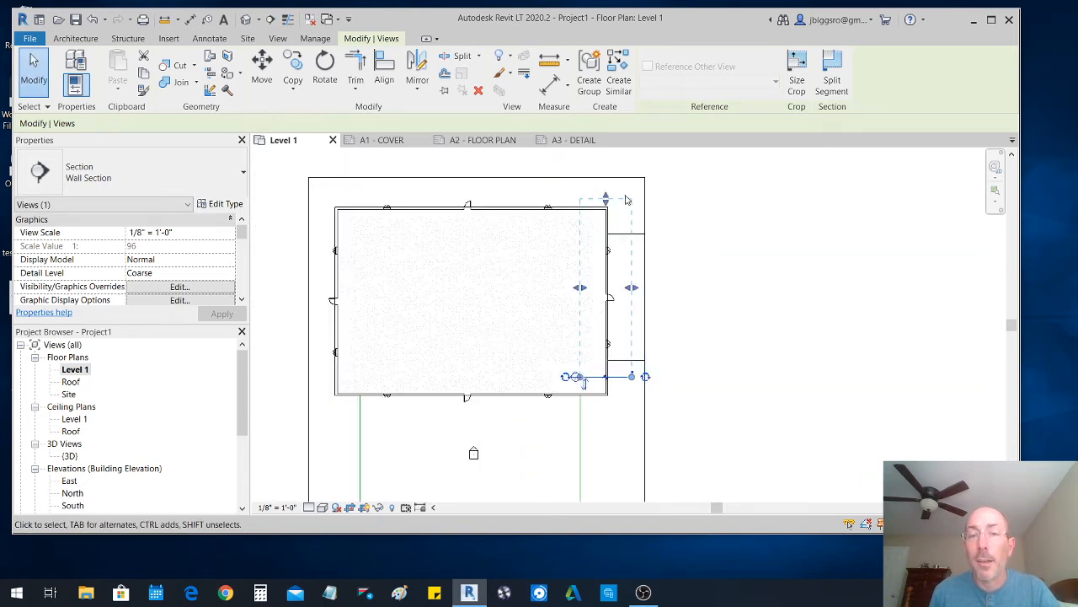
left_click_drag(605, 197, 604, 244)
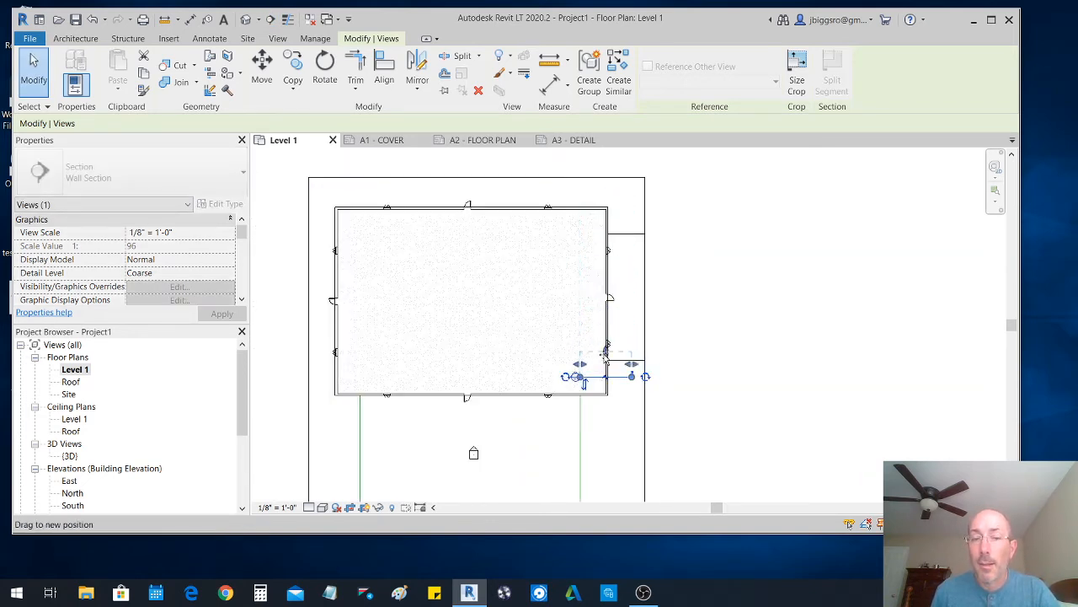
left_click_drag(604, 355, 607, 371)
scroll(632, 391, "up", 4)
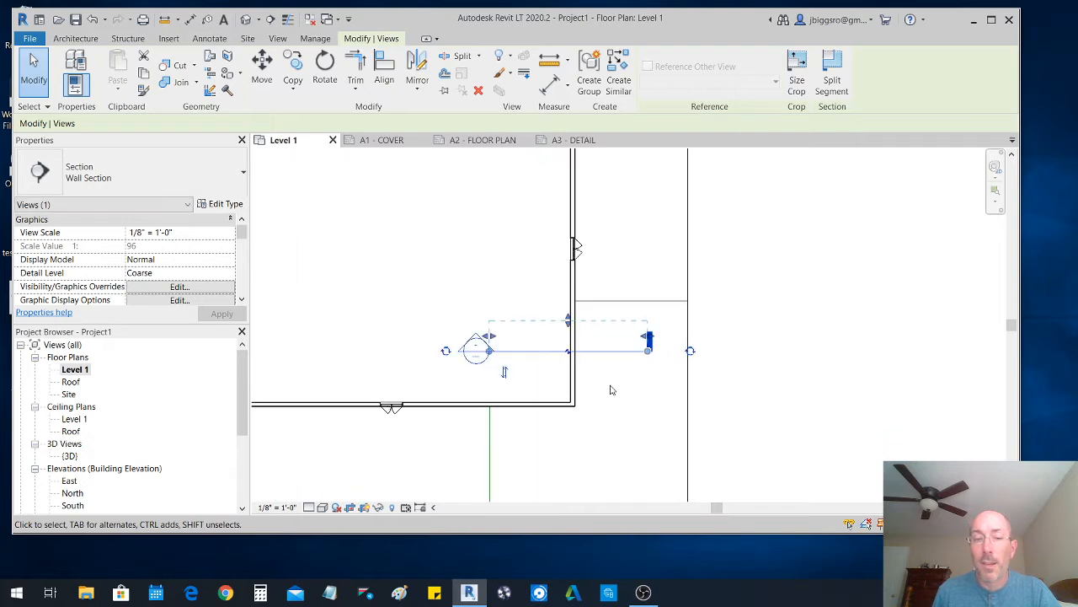
key("Escape")
key("Escape")
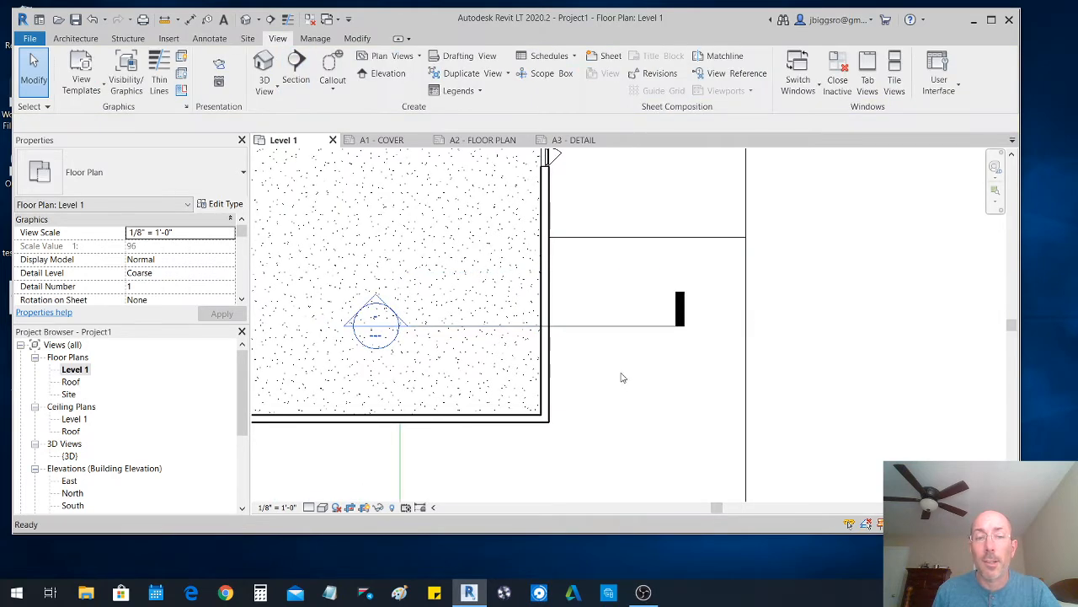
- Open the wall section's view from its section head in the plan
left_click(590, 332)
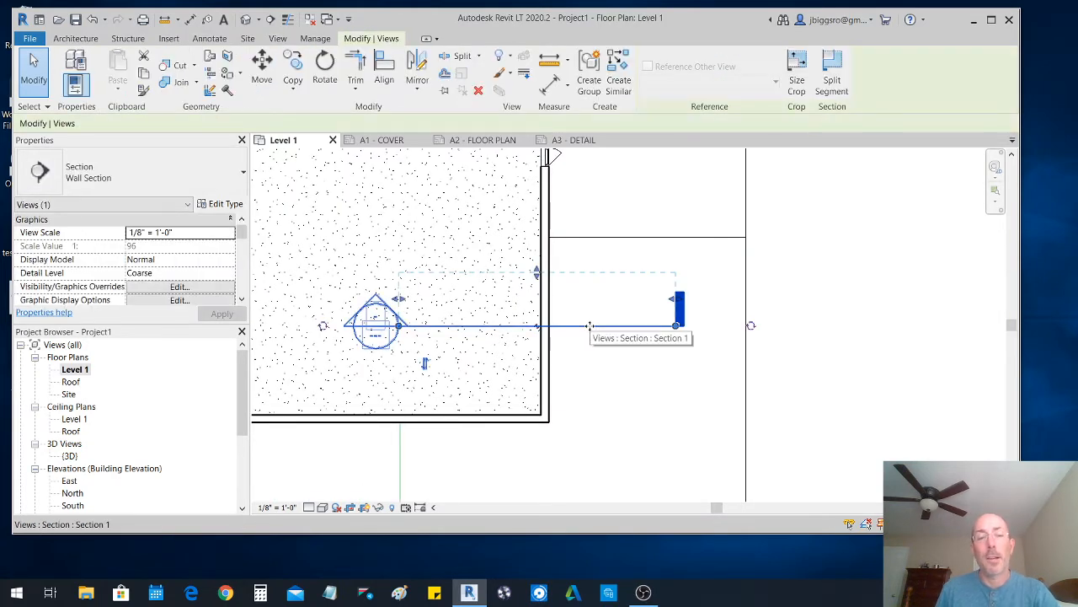
left_click(616, 388)
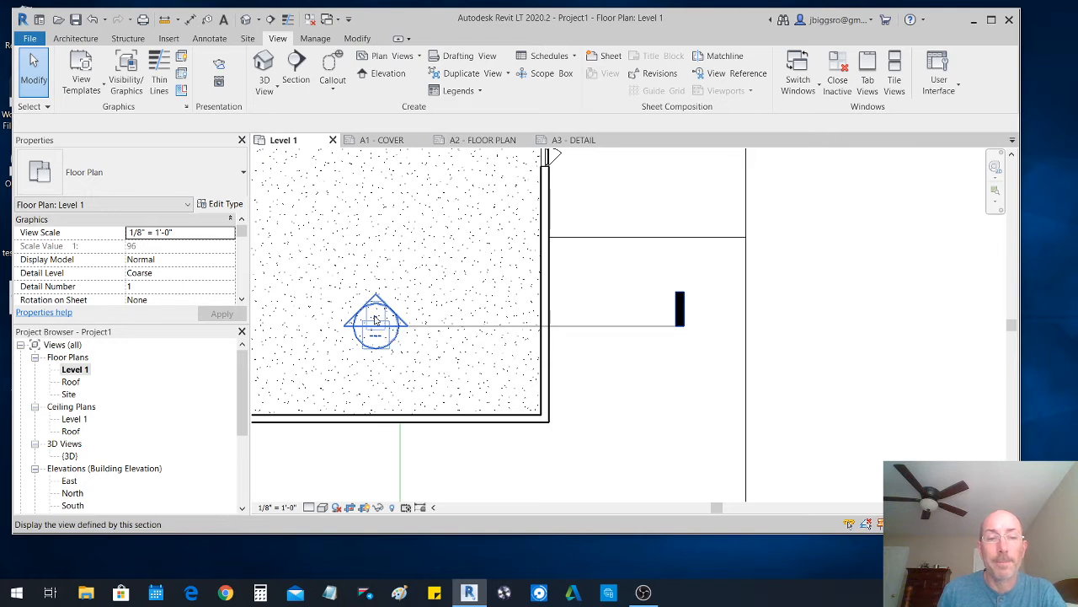
double_click(375, 318)
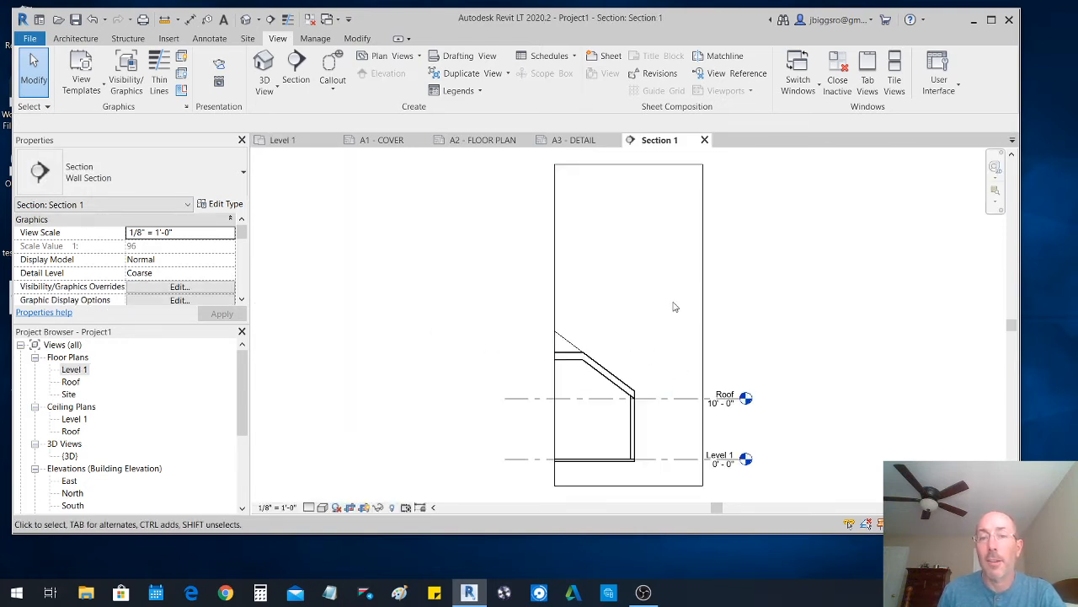
- Pull the section view's crop region down from the top so it only encloses the wall base and floor at Level 1
left_click(631, 165)
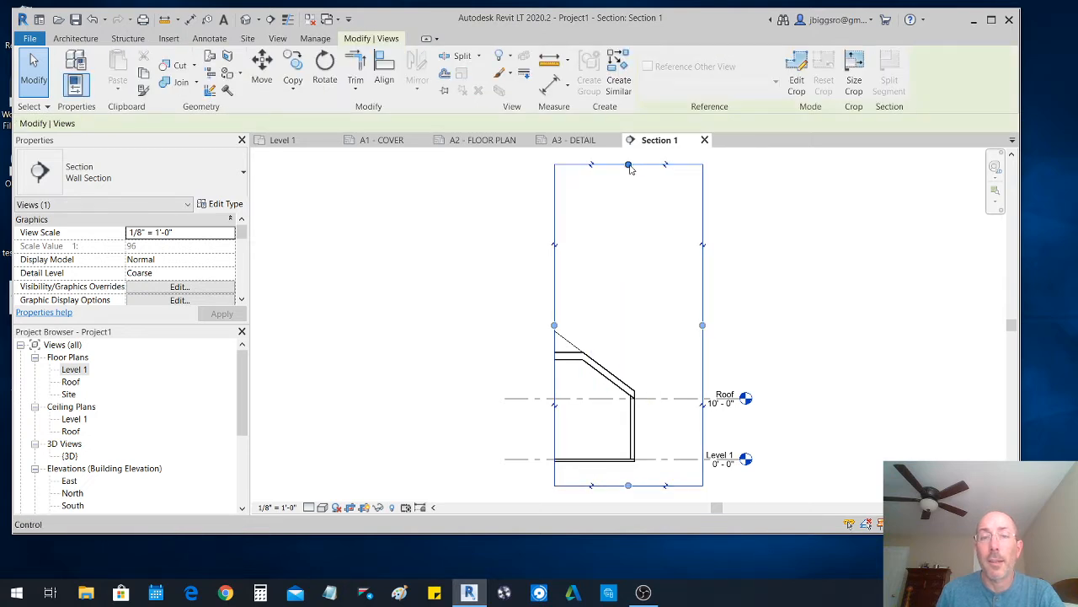
left_click_drag(626, 162, 612, 442)
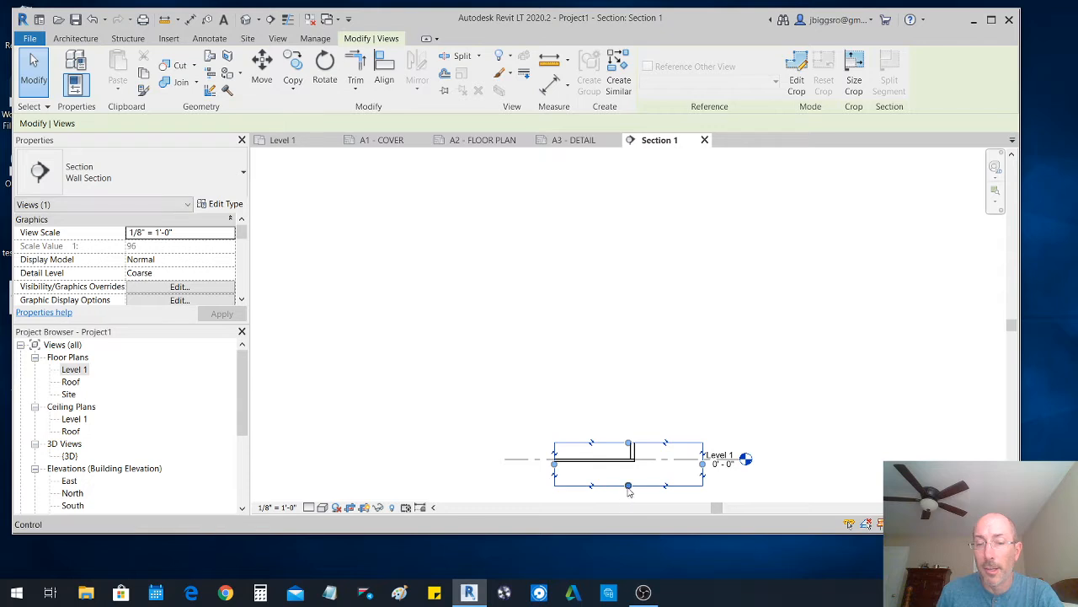
mouse_move(628, 485)
left_mouse_down()
mouse_move(628, 476)
mouse_move(628, 489)
left_mouse_up()
mouse_move(629, 444)
left_mouse_down()
mouse_move(630, 226)
mouse_move(629, 433)
left_mouse_up()
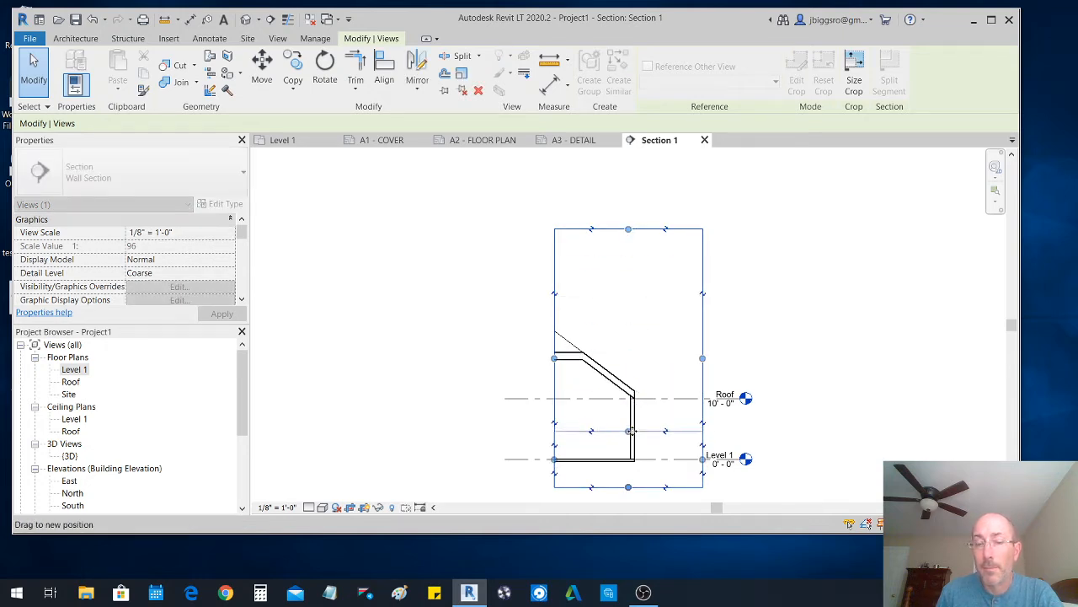
left_click_drag(632, 431, 632, 432)
- Narrow both sides of the section's crop region around the wall base and extend its upper and lower edges slightly
left_click_drag(555, 459, 601, 459)
left_click_drag(703, 459, 665, 459)
left_click_drag(599, 459, 577, 459)
left_click_drag(666, 459, 681, 459)
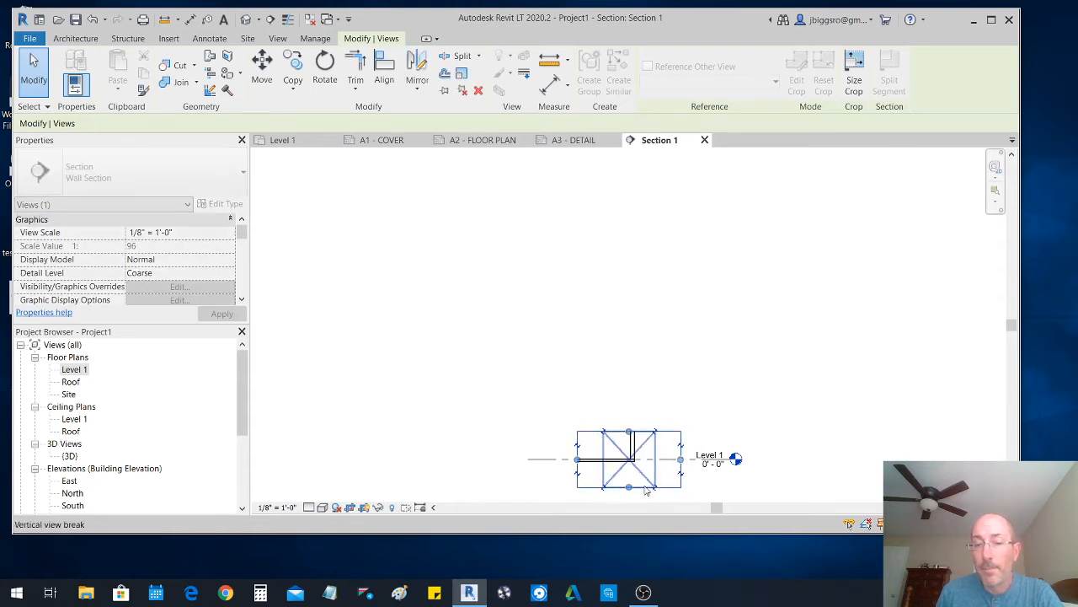
left_click_drag(630, 487, 630, 493)
left_click_drag(629, 431, 632, 405)
left_click(806, 416)
scroll(796, 400, "down", 3)
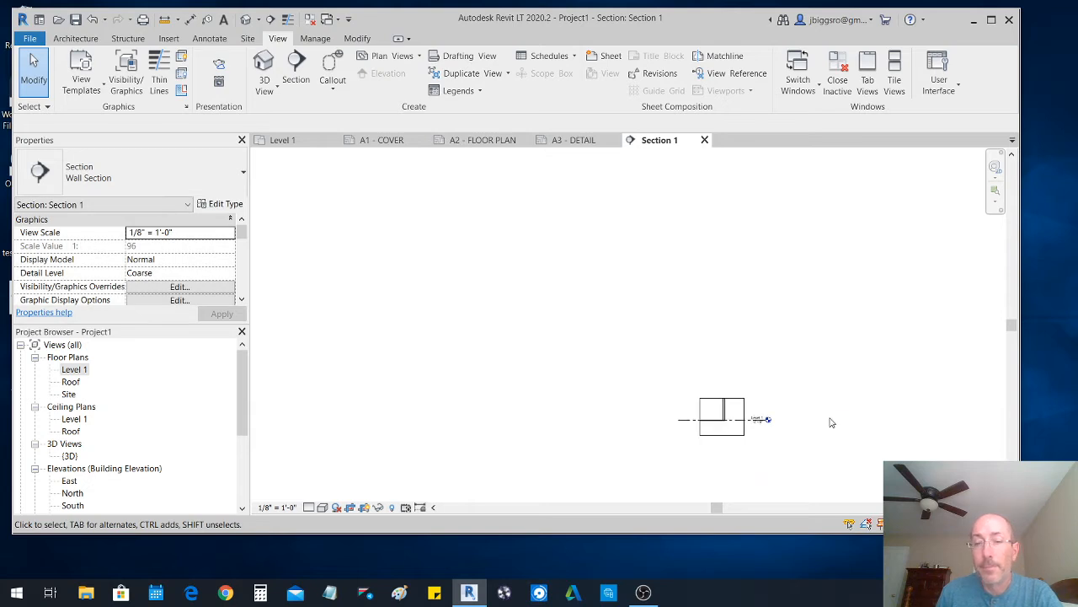
- Close the wall section view and reopen it from its section head in the Level 1 plan
scroll(831, 422, "up", 4)
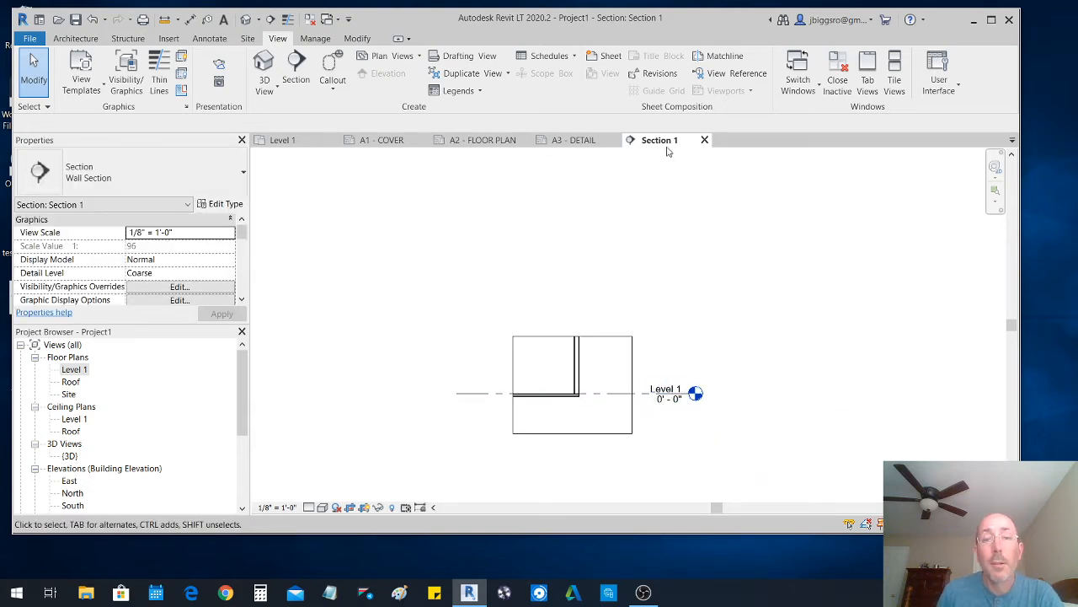
left_click(704, 140)
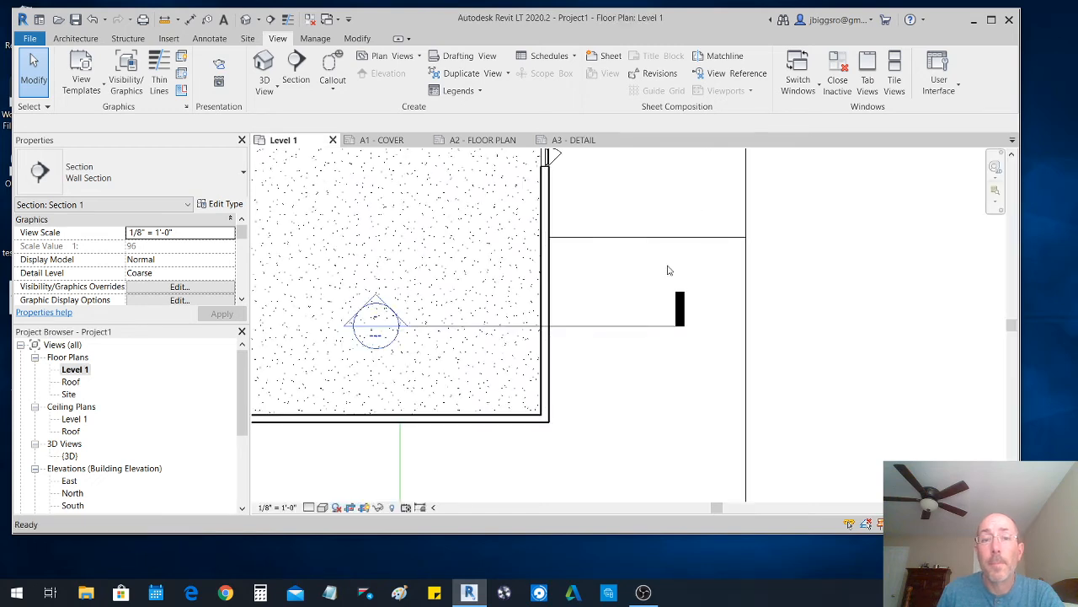
left_click(610, 389)
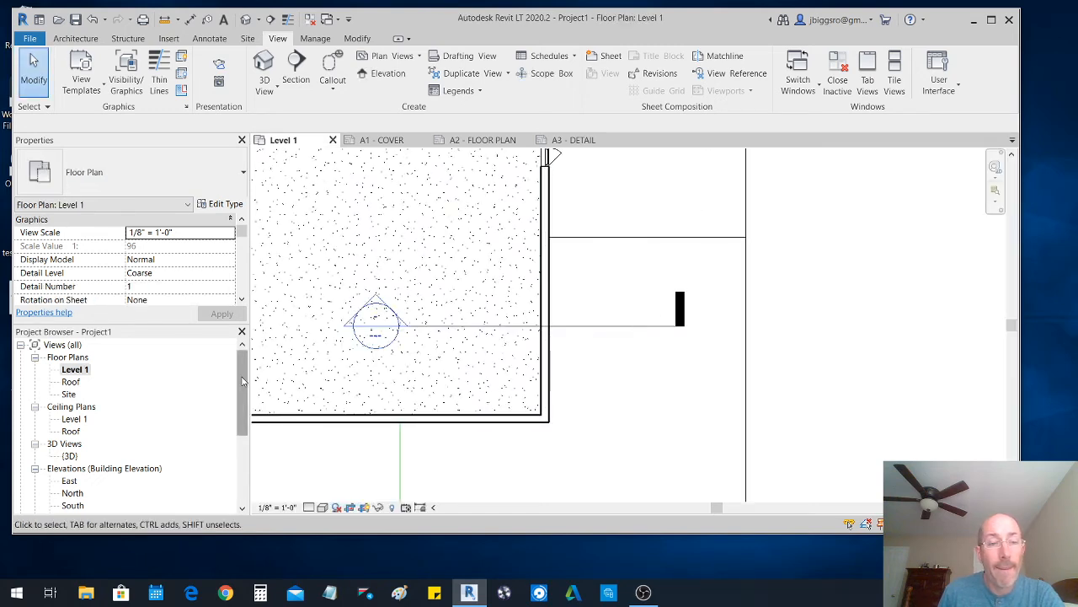
left_click_drag(243, 381, 243, 381)
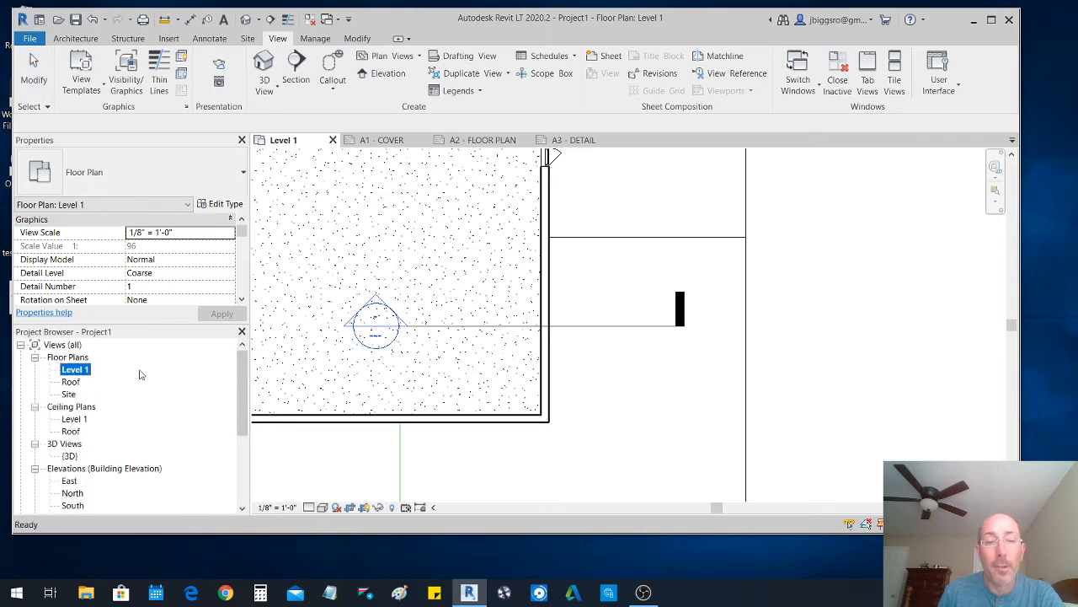
double_click(376, 324)
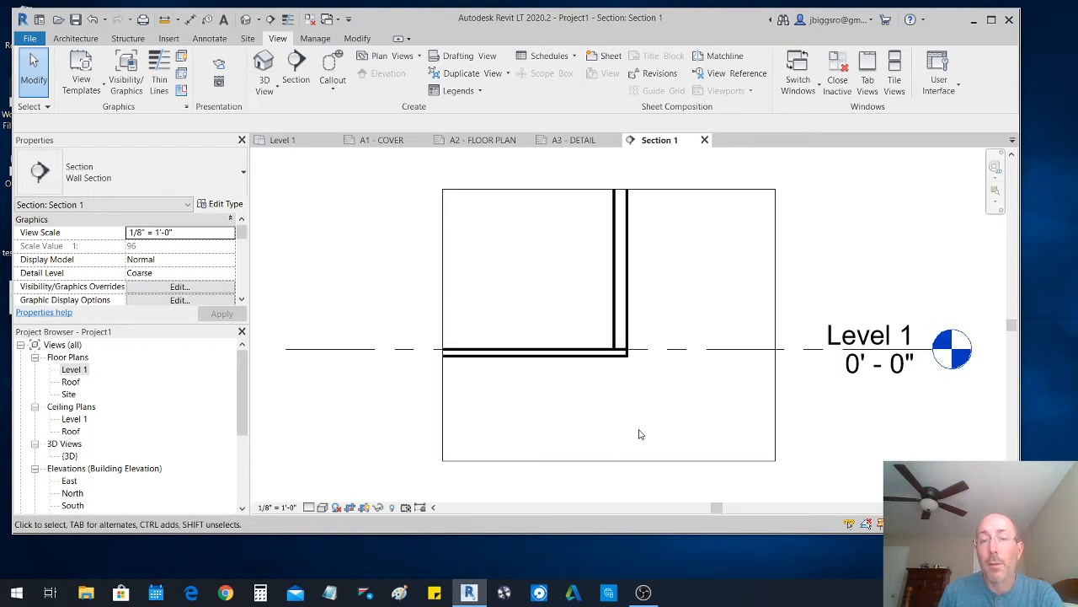
- Extend the top of the section's crop region upward to just above the wall and roof junction
scroll(638, 422, "down", 5)
left_click(648, 397)
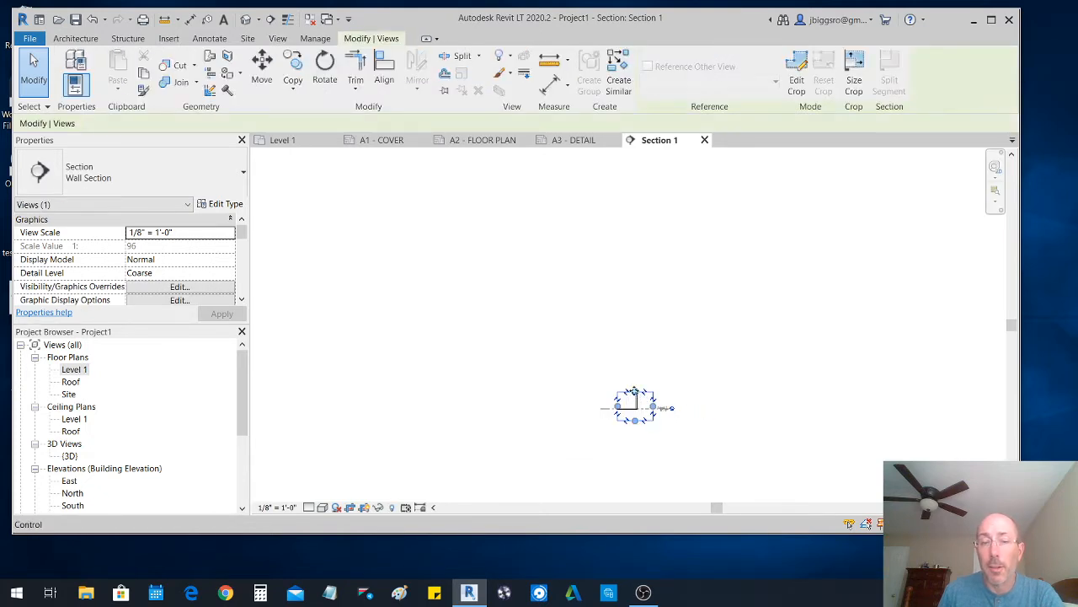
left_click_drag(636, 391, 635, 276)
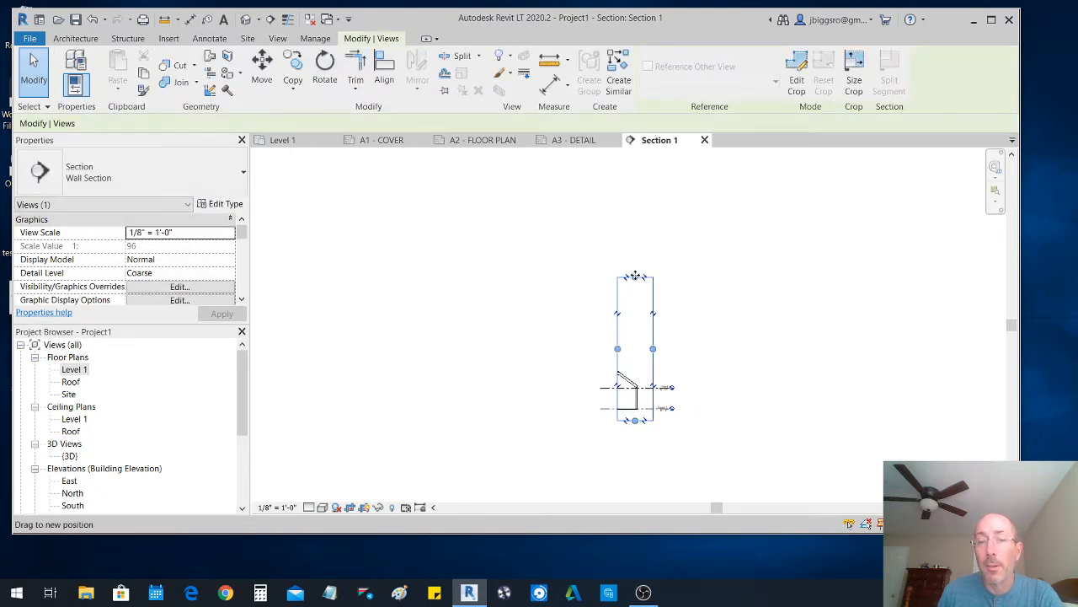
left_click_drag(639, 368, 639, 378)
left_click(727, 412)
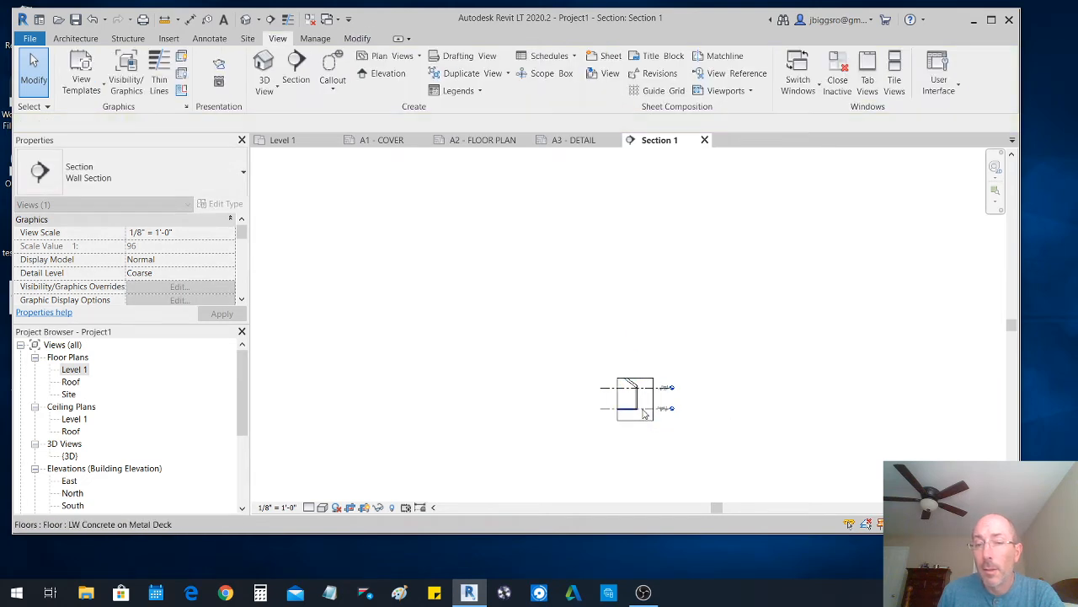
- Narrow both sides of the section's crop region around the wall and raise its lower edge slightly
scroll(648, 410, "up", 3)
left_click(618, 444)
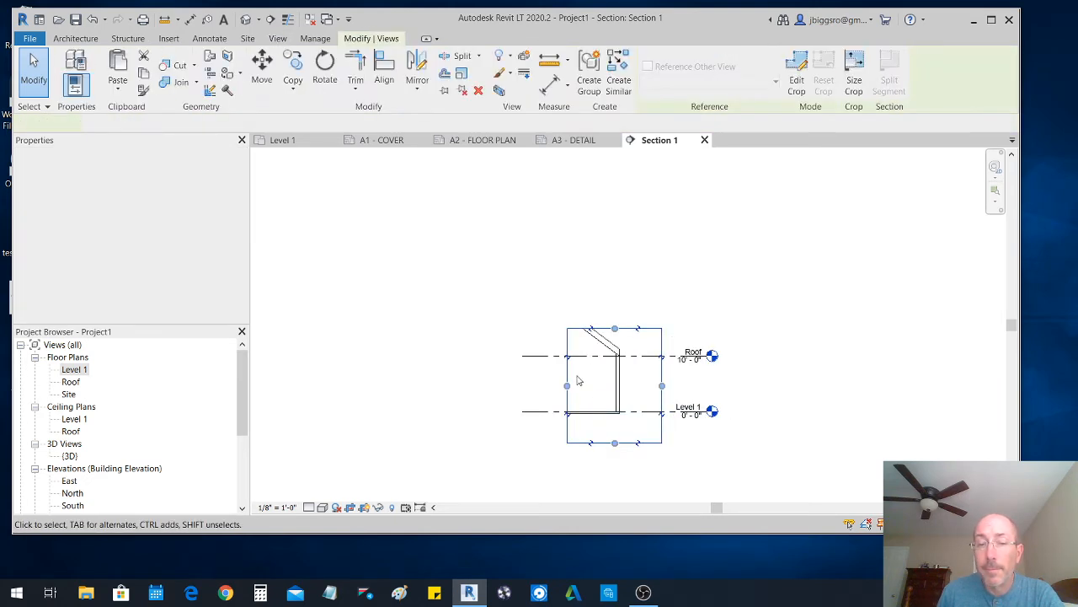
left_click_drag(567, 385, 592, 385)
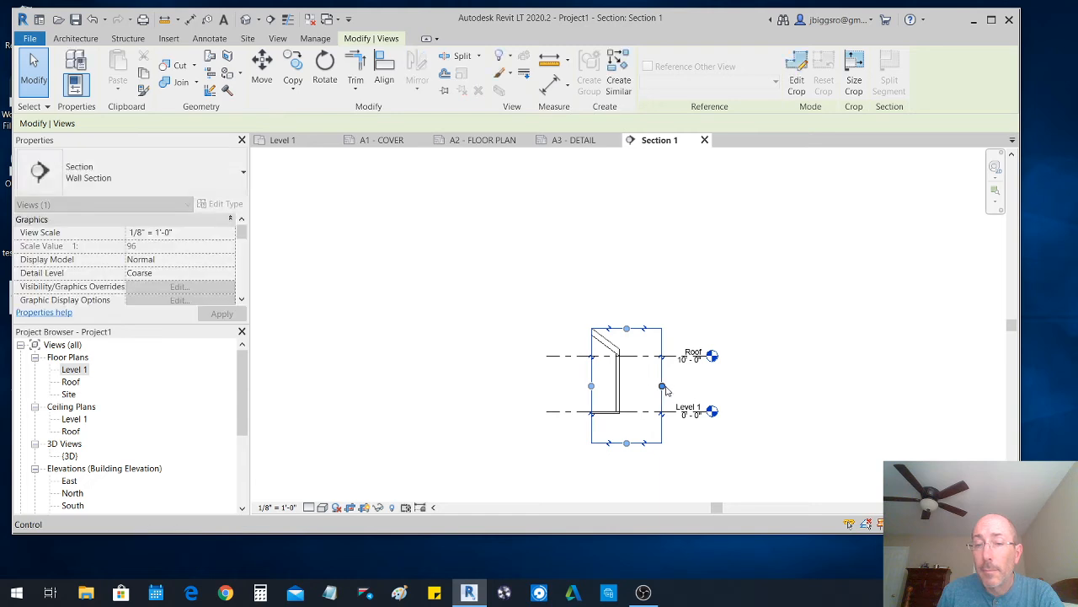
left_click_drag(661, 385, 641, 385)
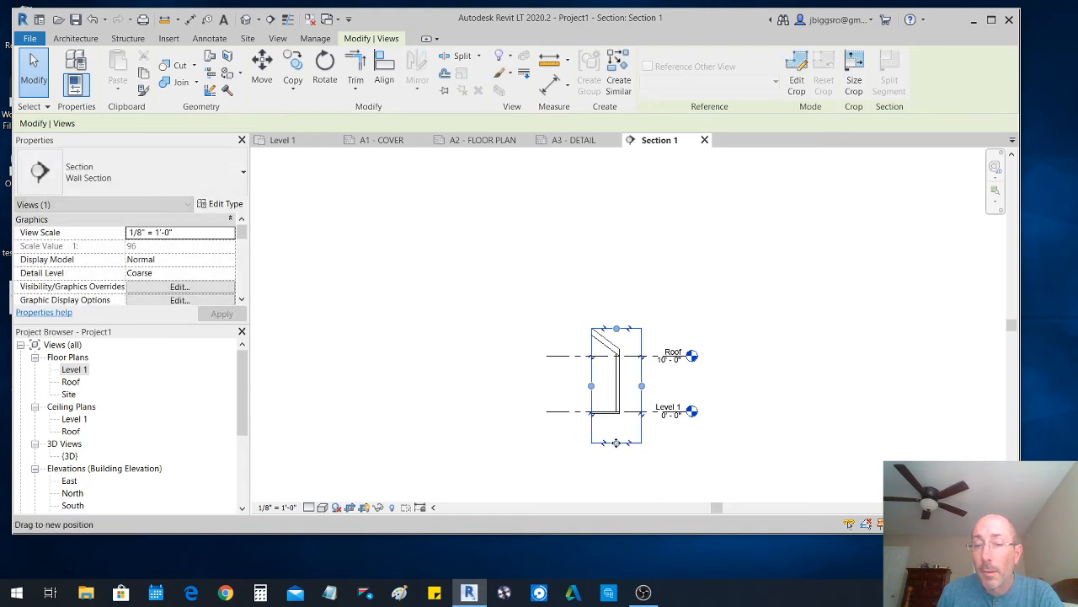
left_click_drag(617, 443, 618, 437)
left_click(664, 432)
- Draw a rectangular callout around the wall base and floor edge at Level 1 in the section view
scroll(652, 411, "up", 5)
scroll(548, 433, "up", 4)
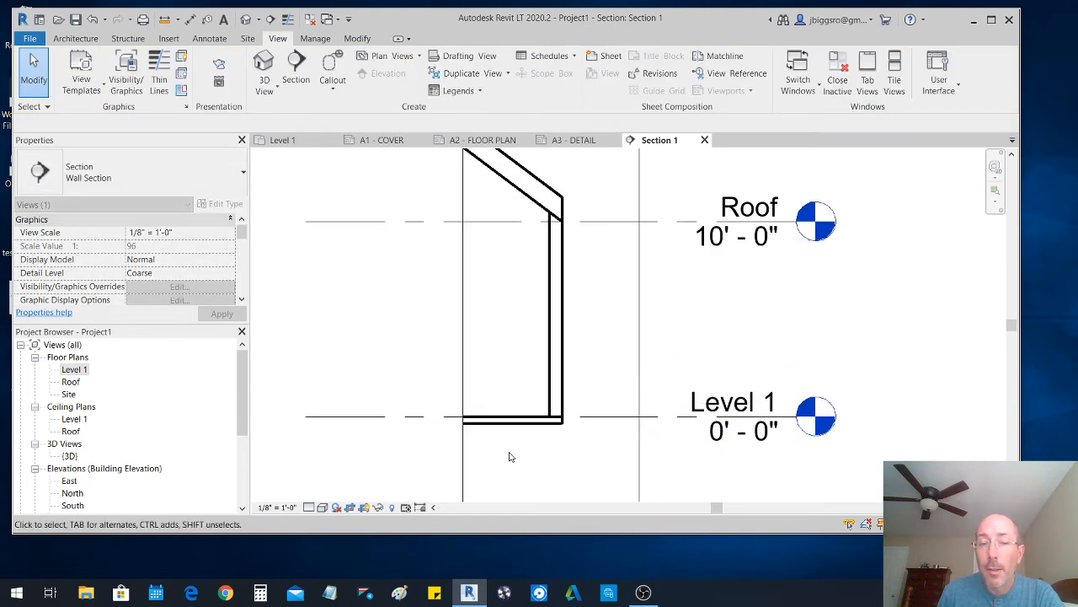
scroll(539, 312, "down", 2)
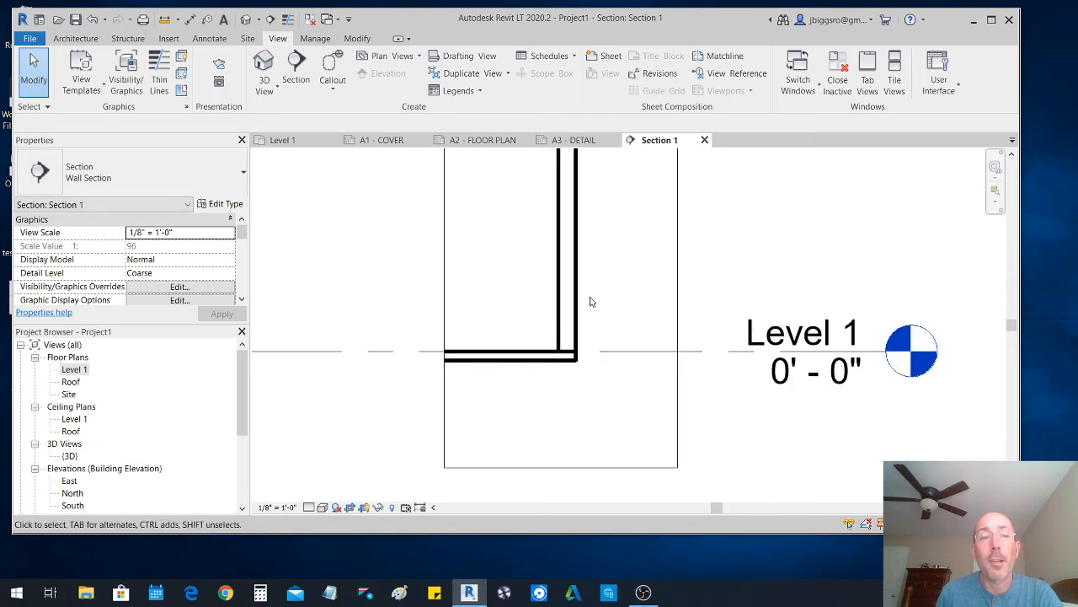
left_click(332, 89)
left_click(330, 114)
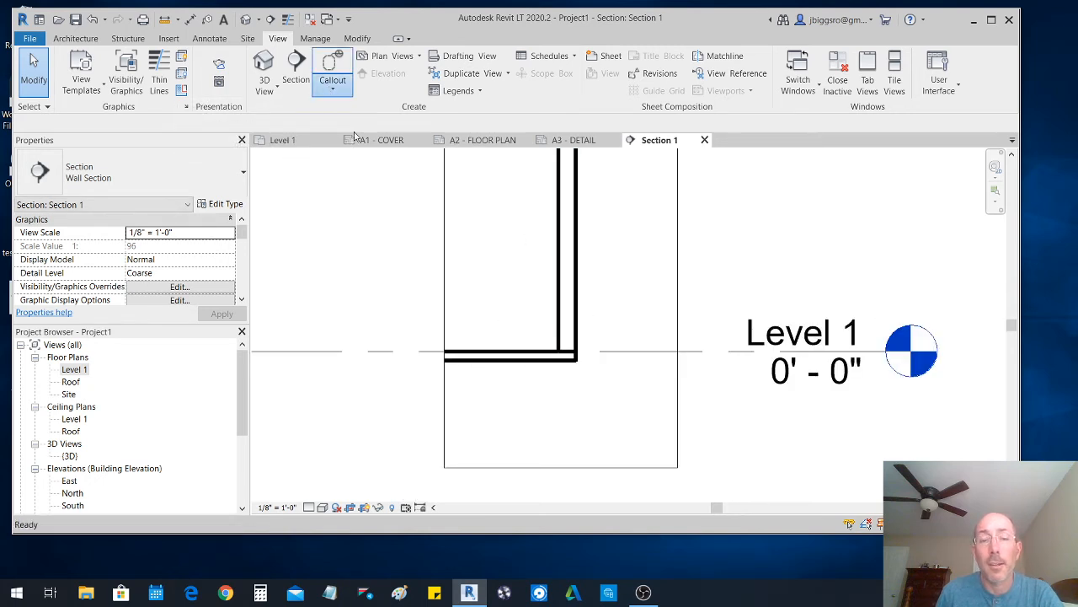
left_click(505, 281)
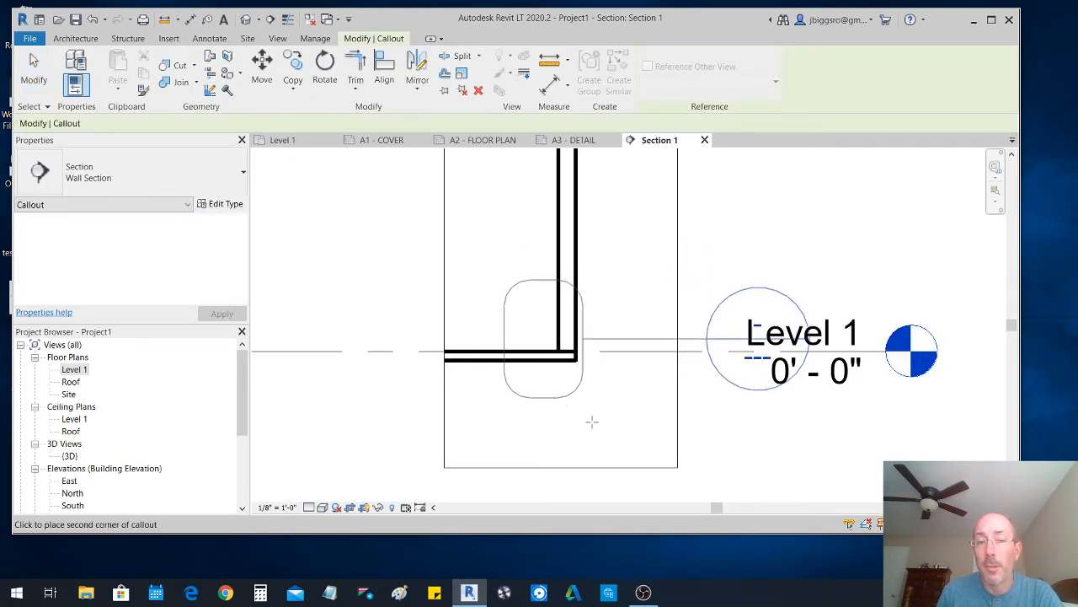
left_click(629, 481)
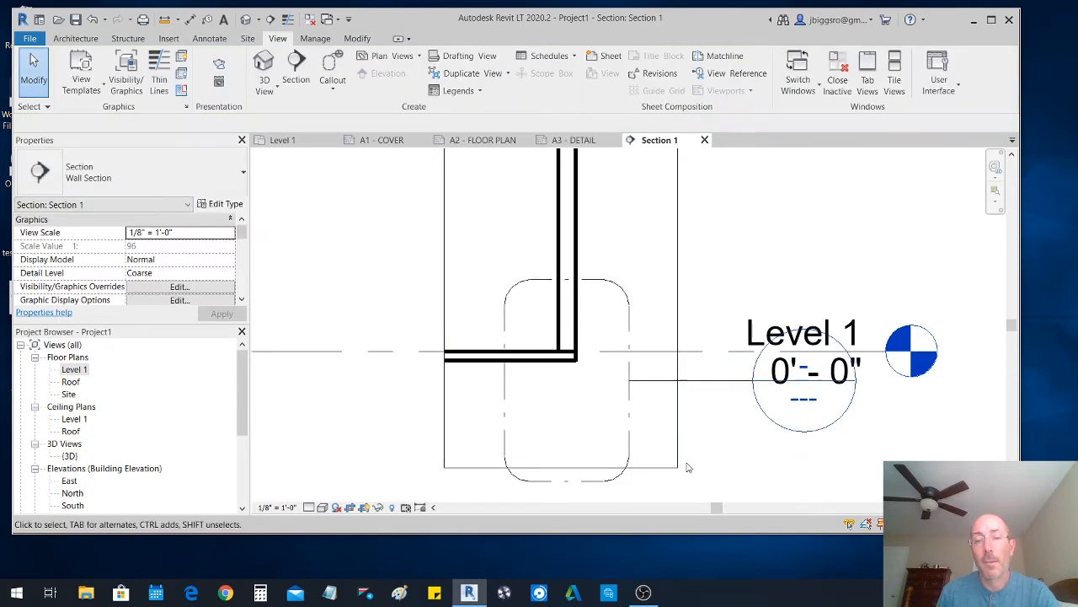
- Move the callout's head above the Level 1 label and straighten its leader with the elbow
left_click(737, 382)
left_click_drag(737, 382, 737, 242)
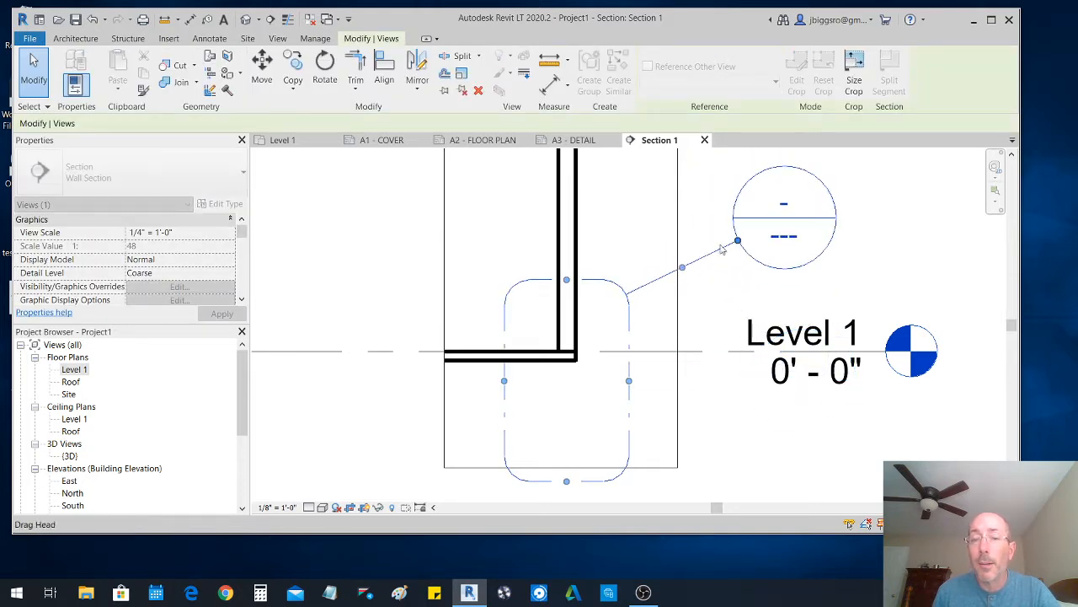
left_click_drag(683, 270, 695, 242)
left_click(871, 261)
scroll(616, 379, "down", 2)
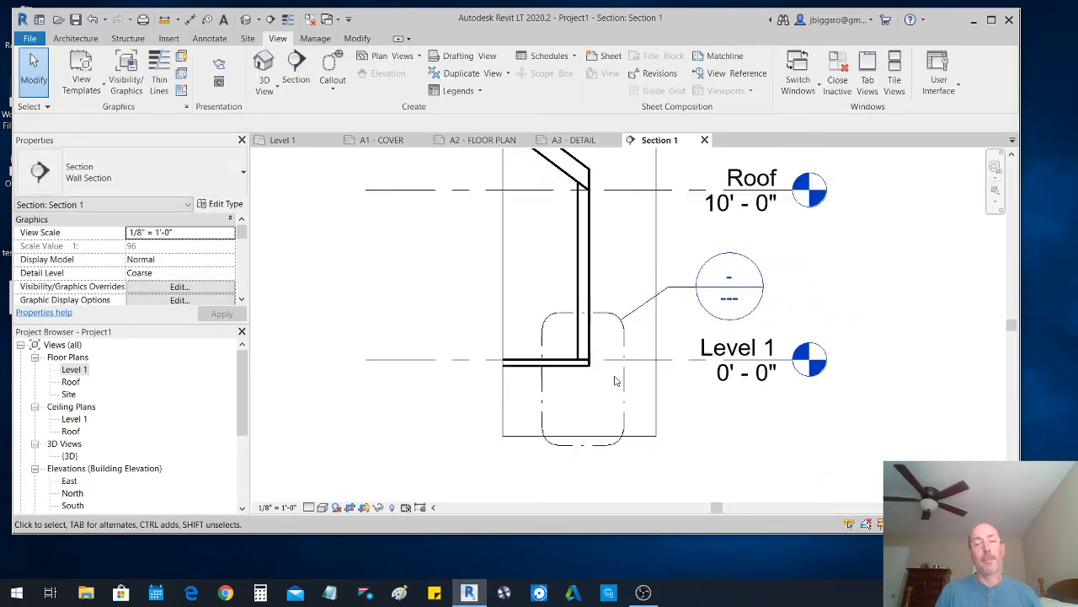
scroll(616, 380, "down", 2)
left_click(622, 398)
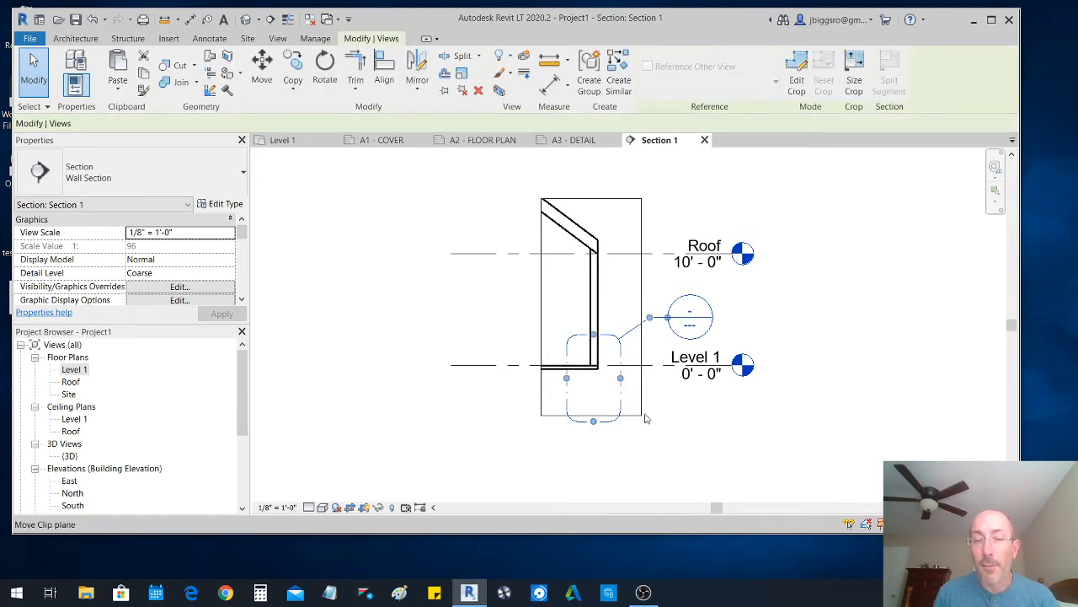
key("Escape")
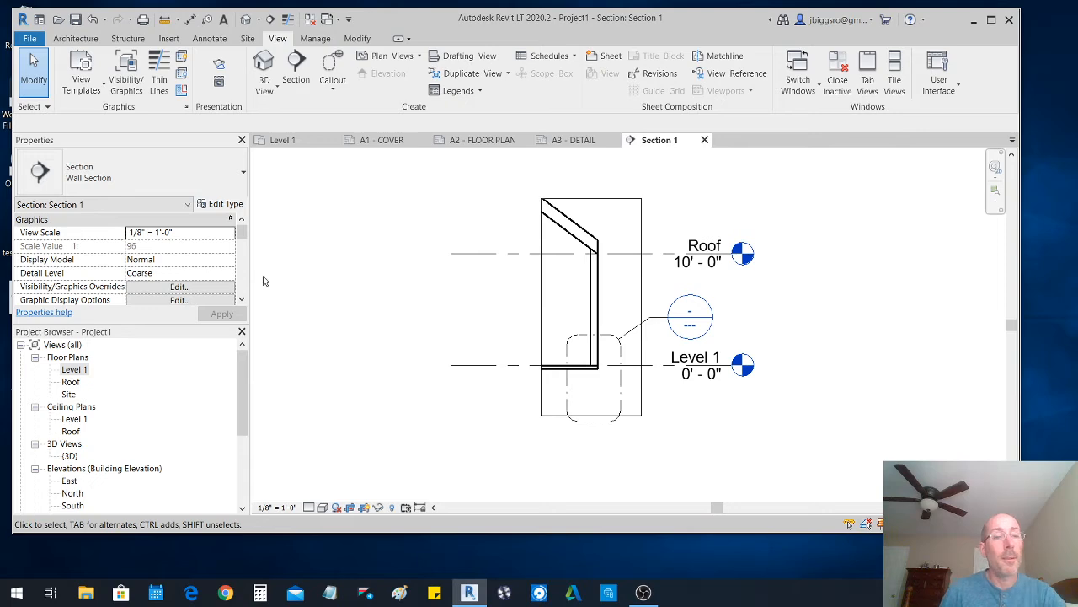
- Open the Level 1 floor plan
double_click(74, 370)
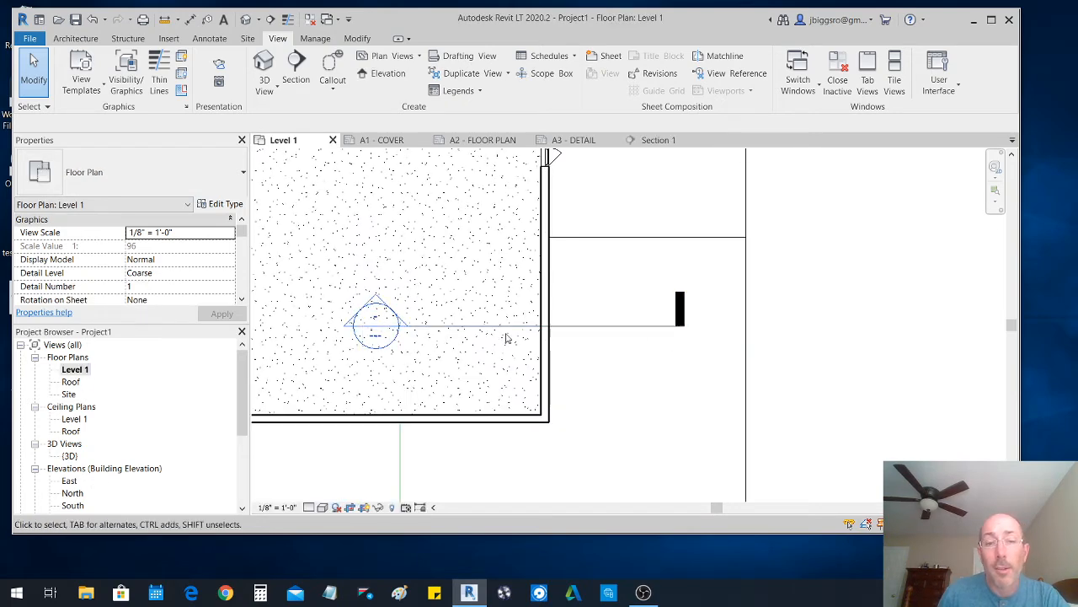
scroll(404, 211, "up", 4)
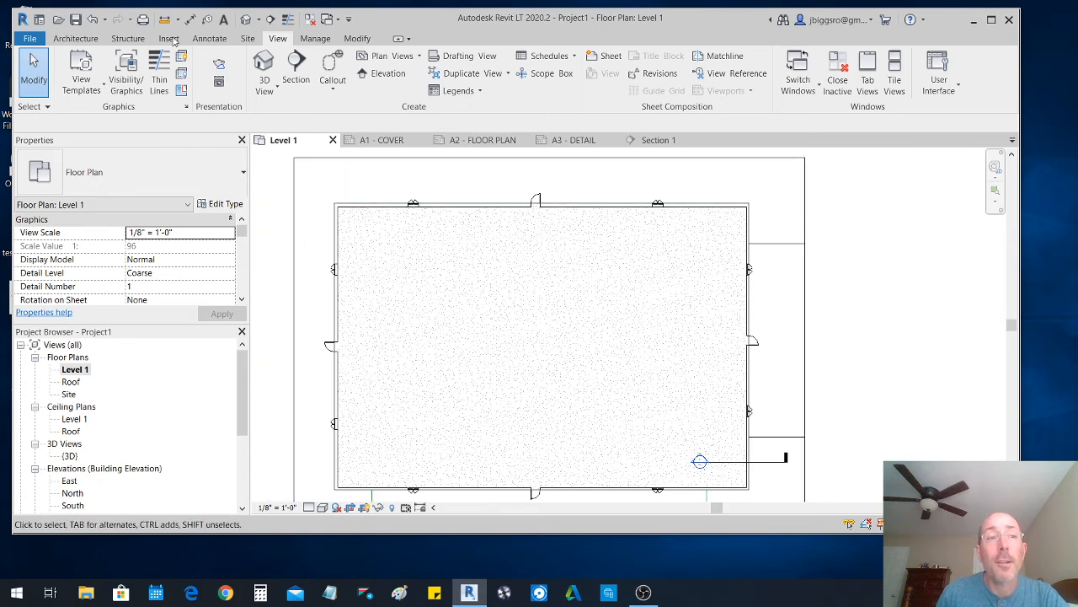
left_click(137, 38)
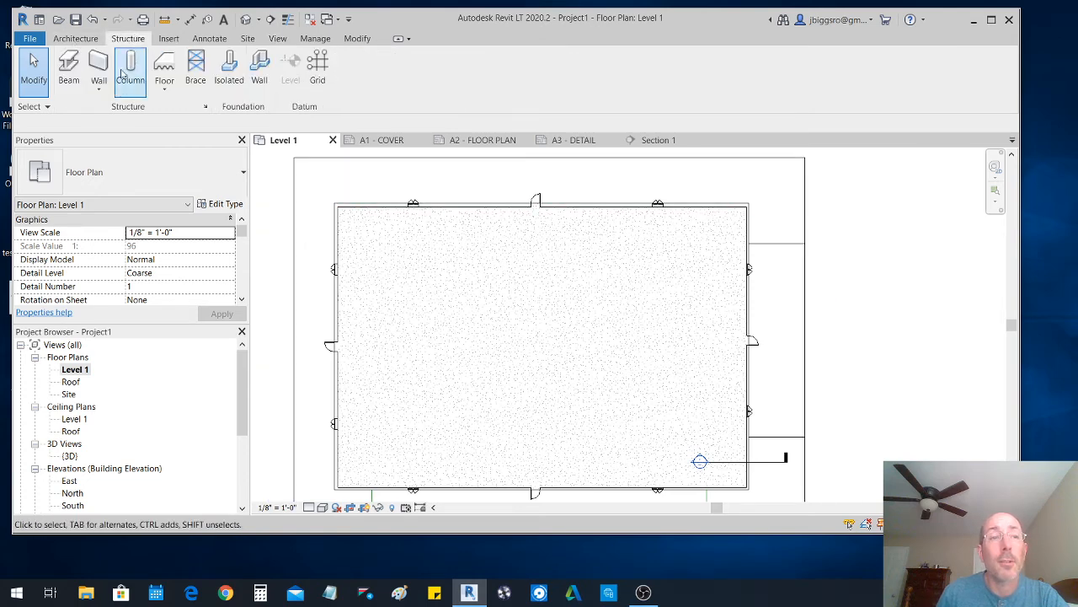
left_click(229, 67)
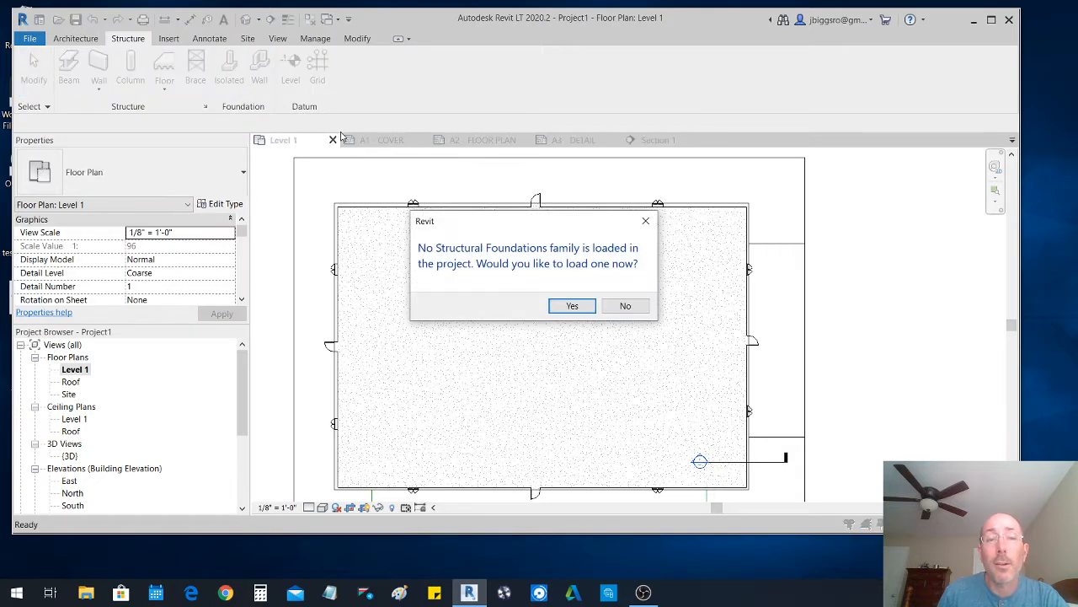
left_click(624, 305)
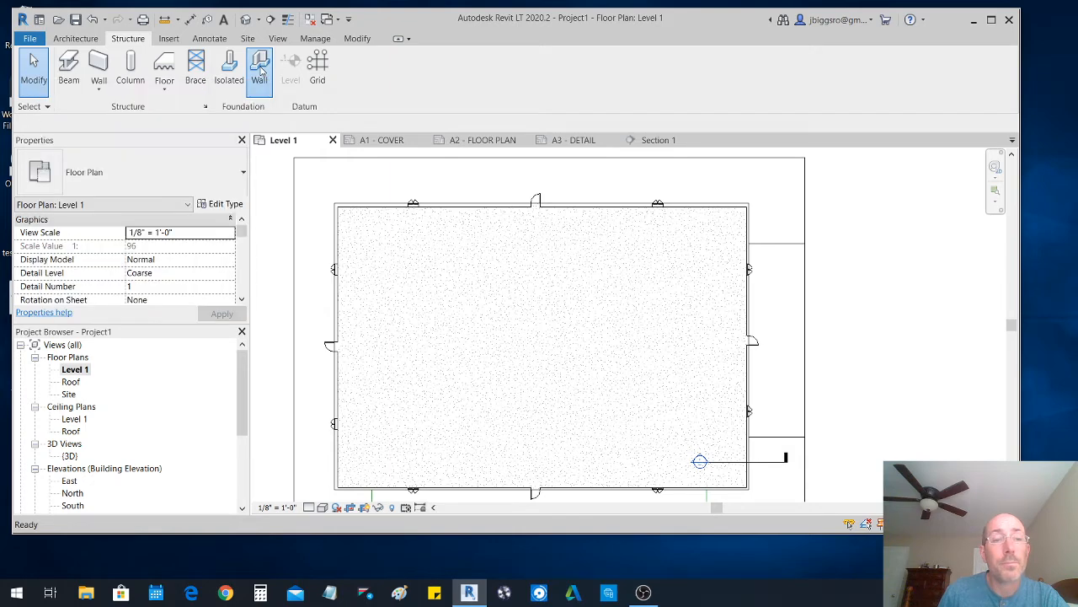
- Review the Bearing Footing - 36" x 12" type's properties and place that wall foundation under all four exterior walls
left_click(260, 71)
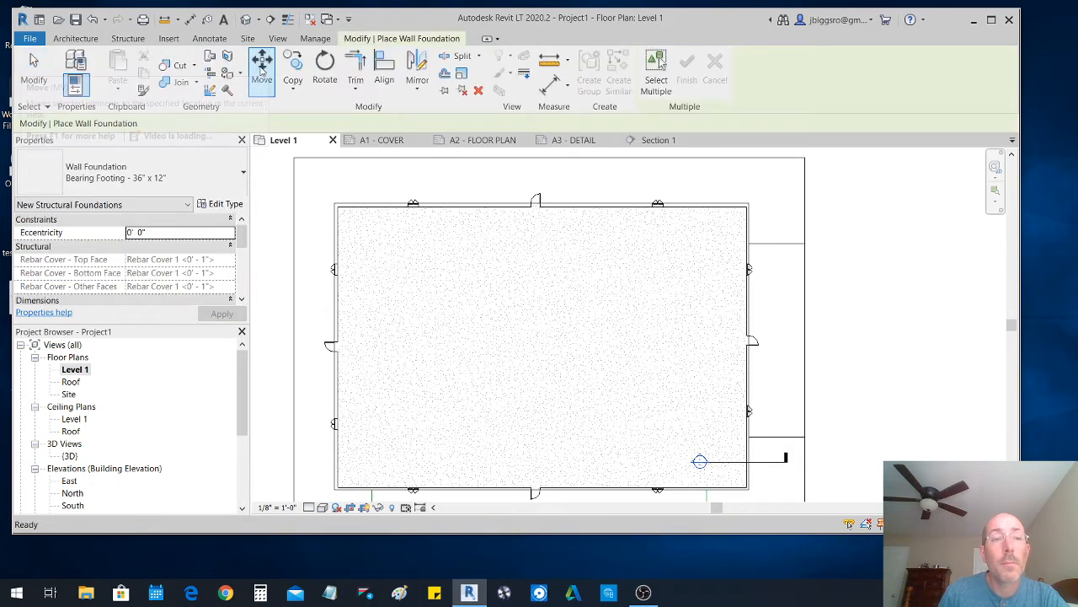
left_click(223, 205)
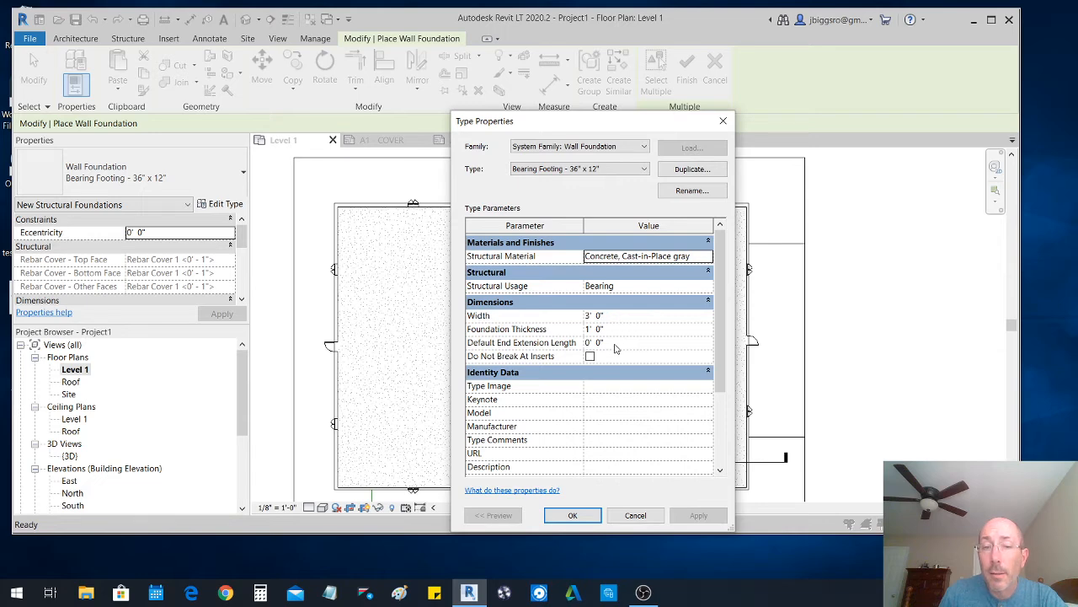
left_click(636, 516)
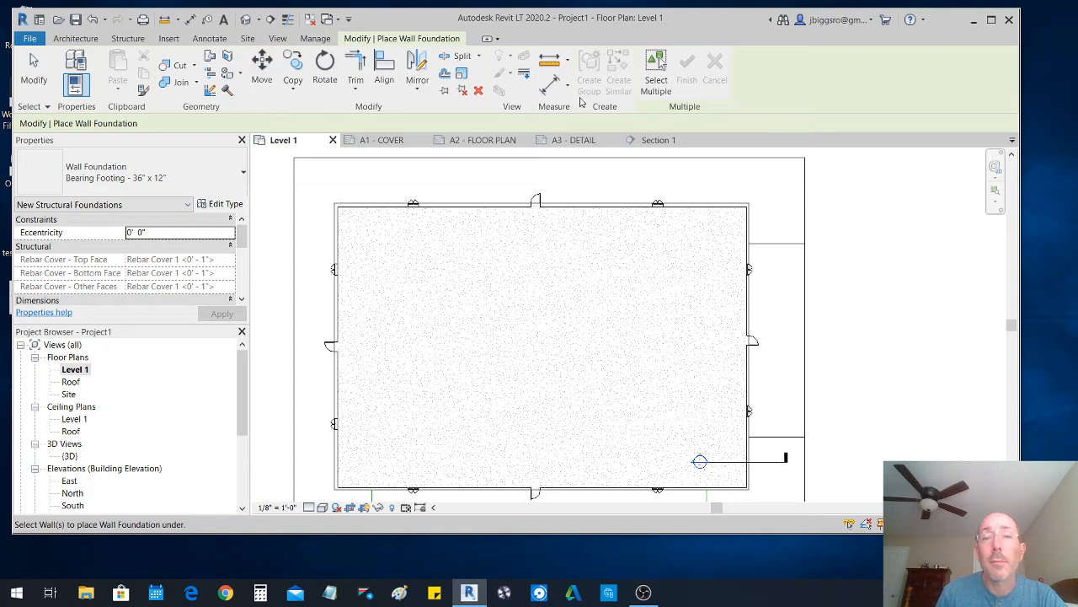
left_click(372, 209)
left_click(337, 236)
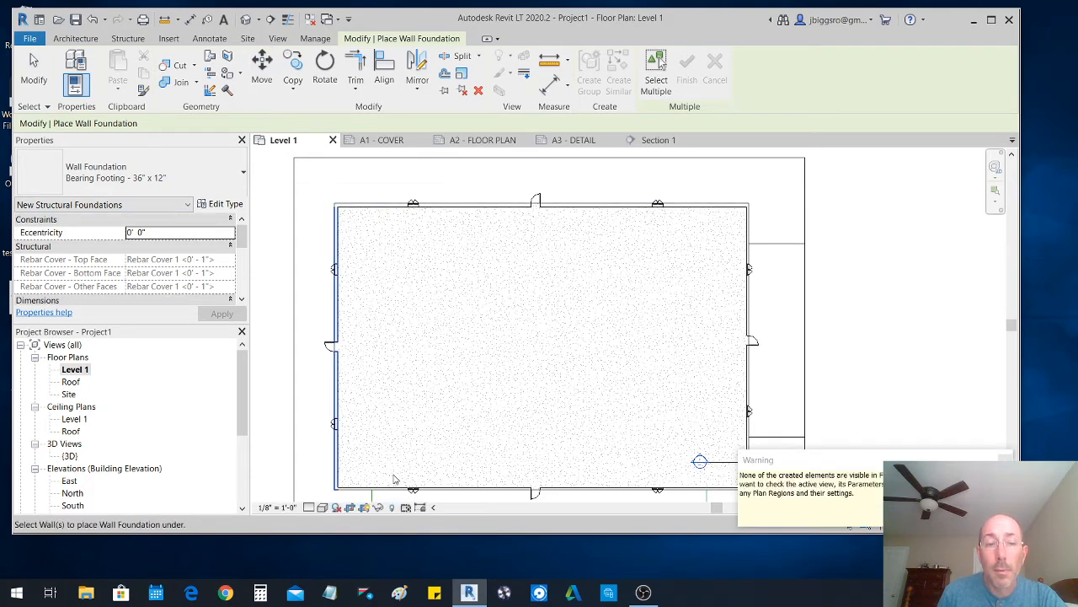
left_click(373, 494)
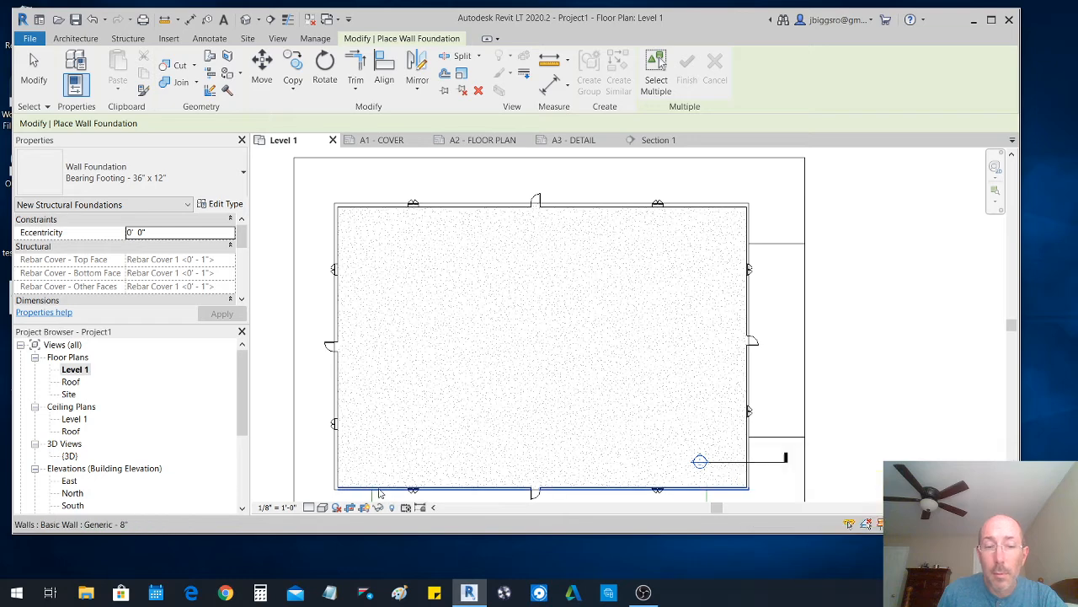
left_click(746, 362)
key("Escape")
key("Escape")
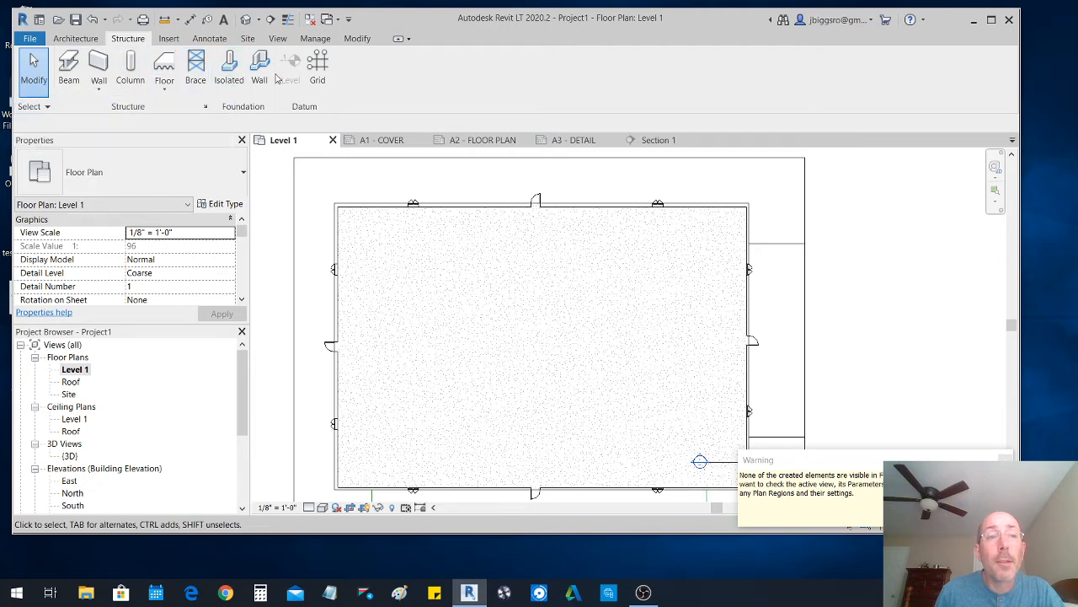
- Open the default 3D view of the building
left_click(74, 39)
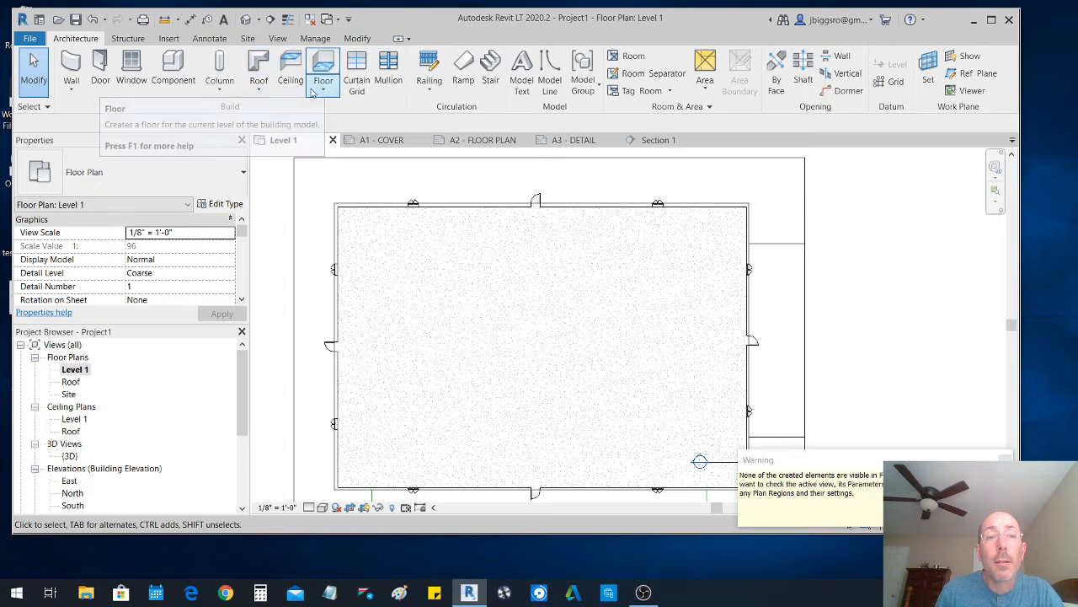
left_click(127, 39)
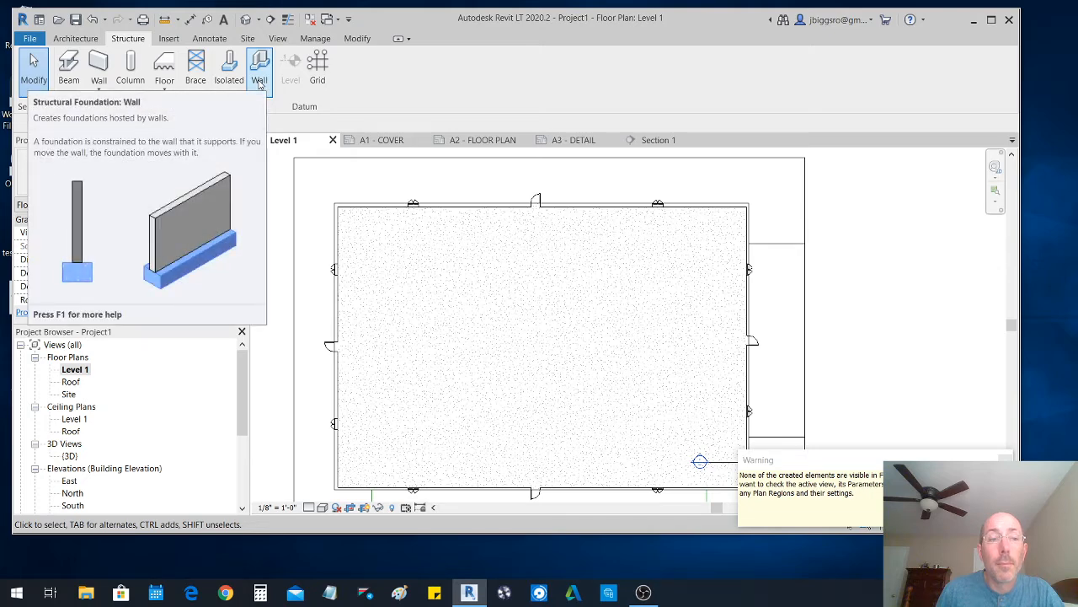
scroll(417, 251, "down", 3)
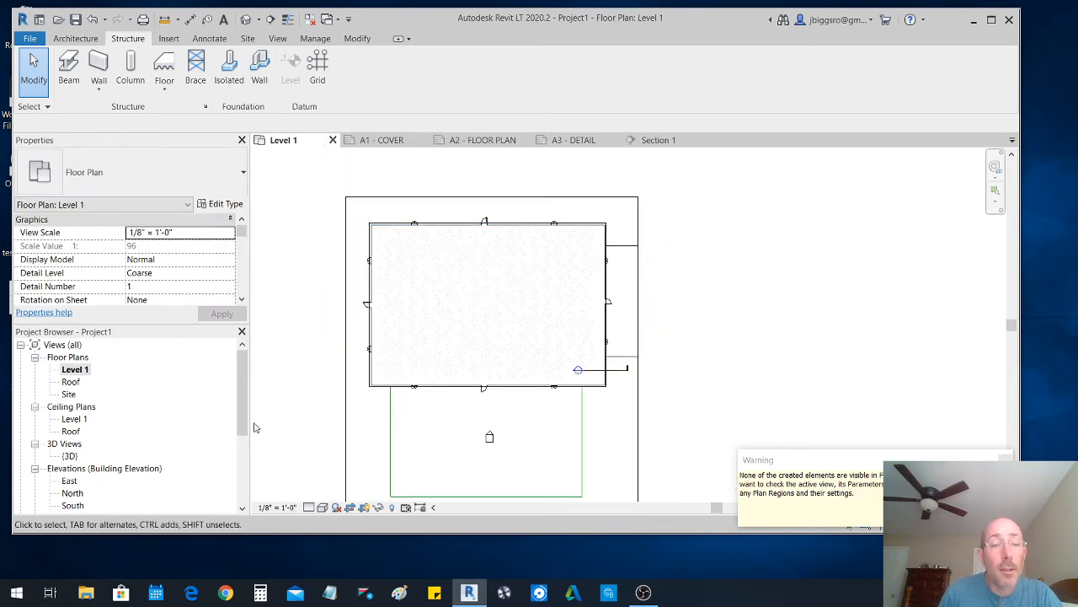
double_click(71, 456)
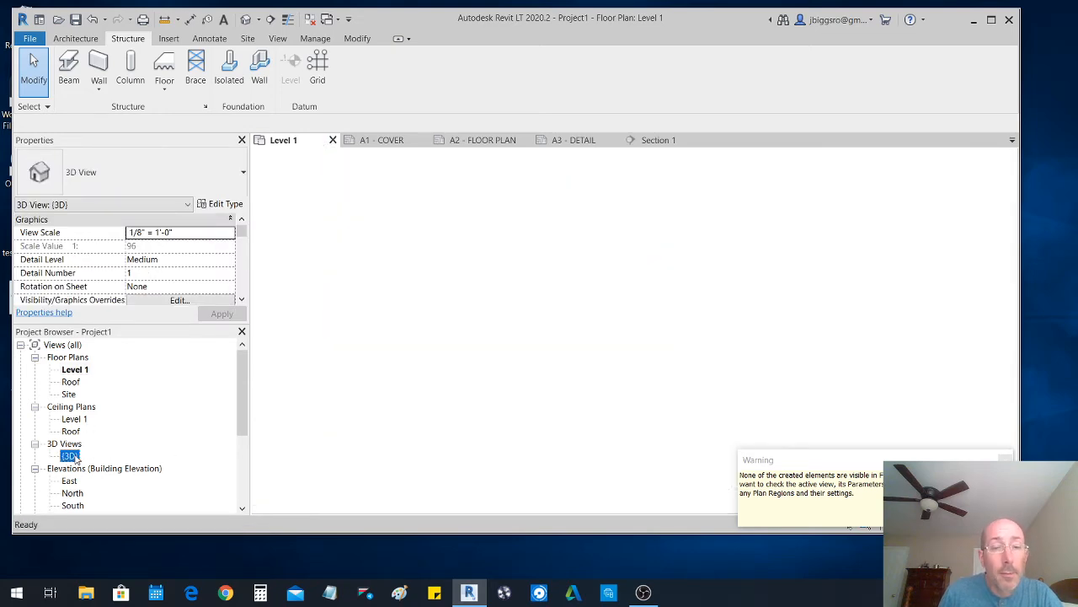
- Inspect the wall foundations along the building's base at the front corner of the 3D view
scroll(682, 430, "up", 4)
scroll(682, 429, "up", 3)
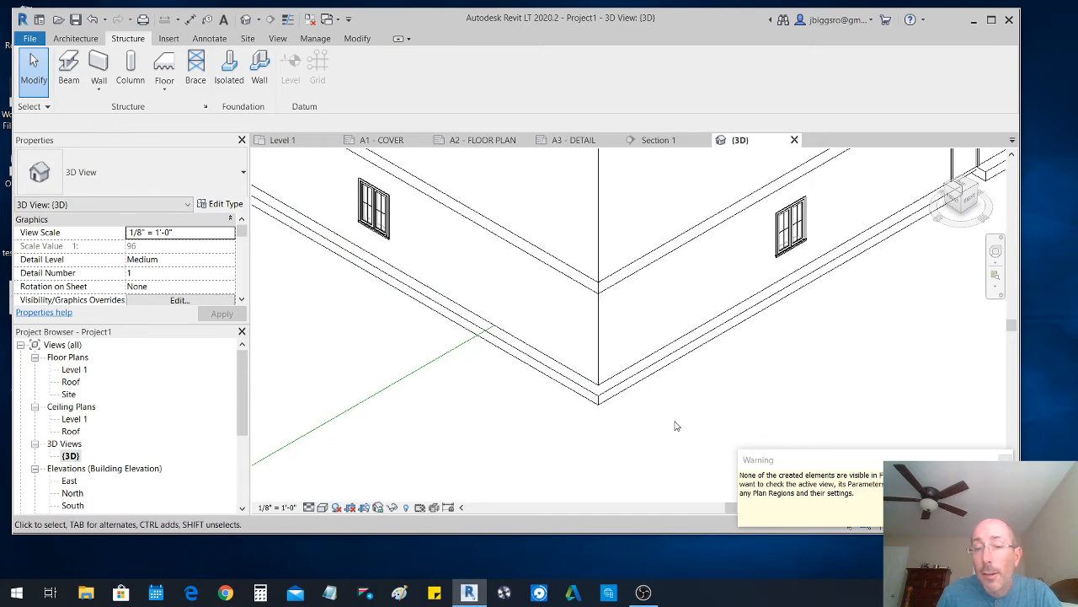
scroll(613, 394, "down", 2)
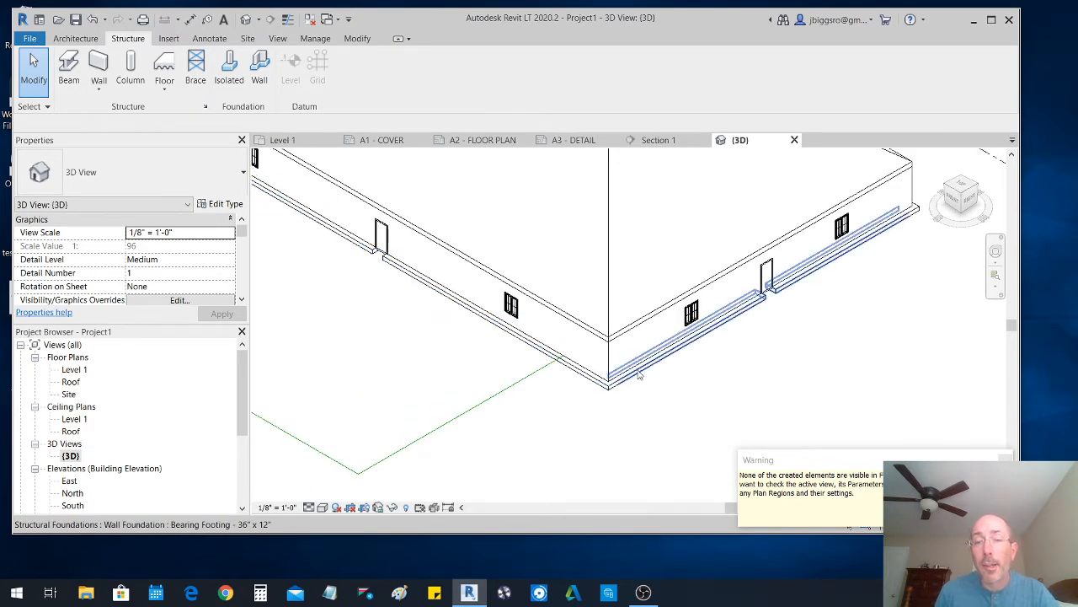
left_click(601, 387)
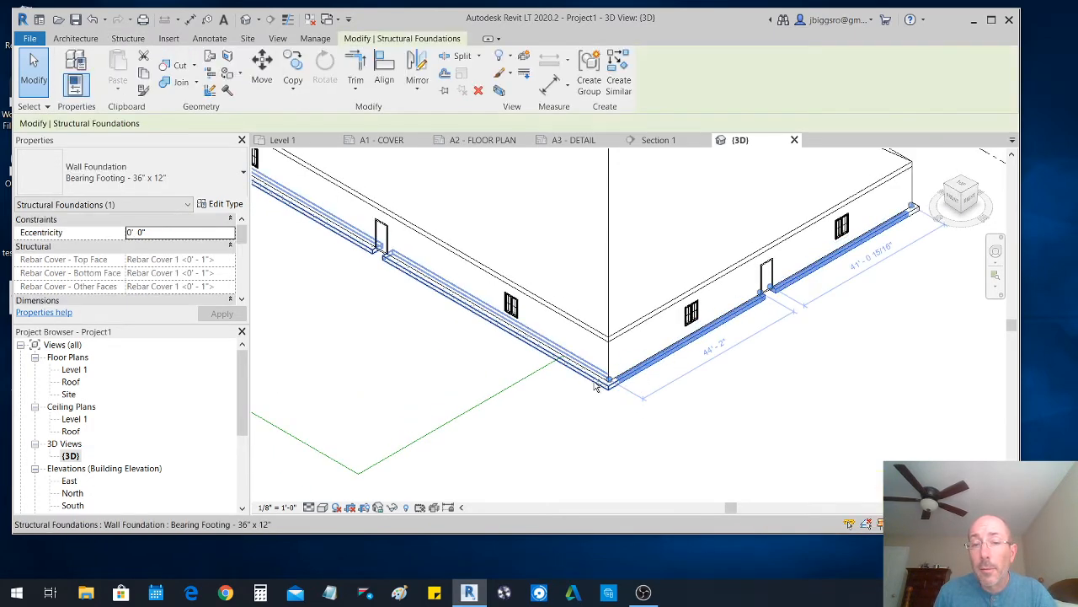
left_click(567, 430)
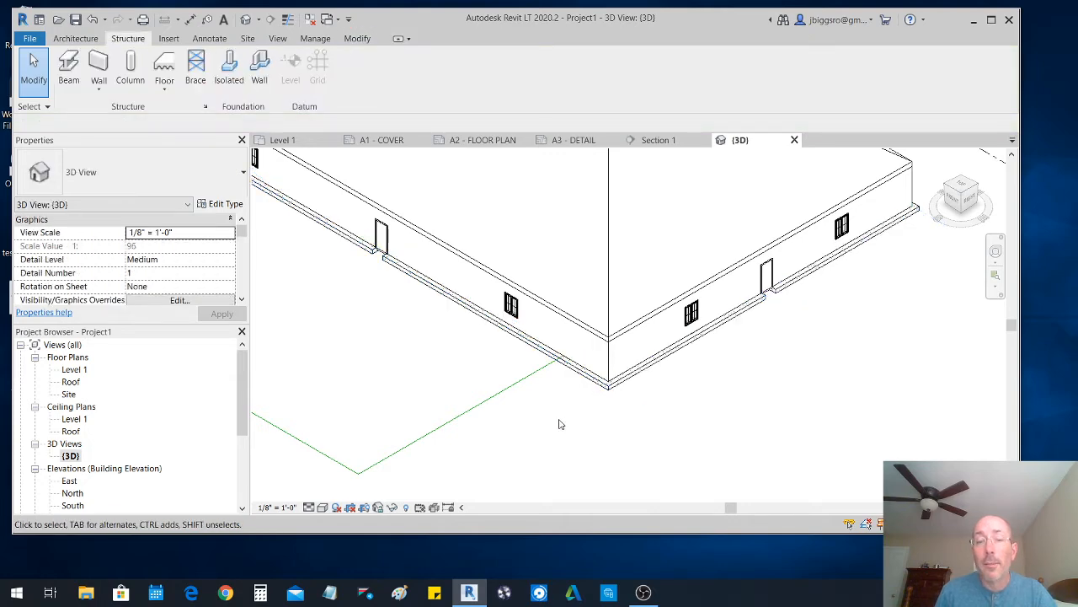
- Select all four wall foundations together and review their instance and type properties
left_click(651, 375)
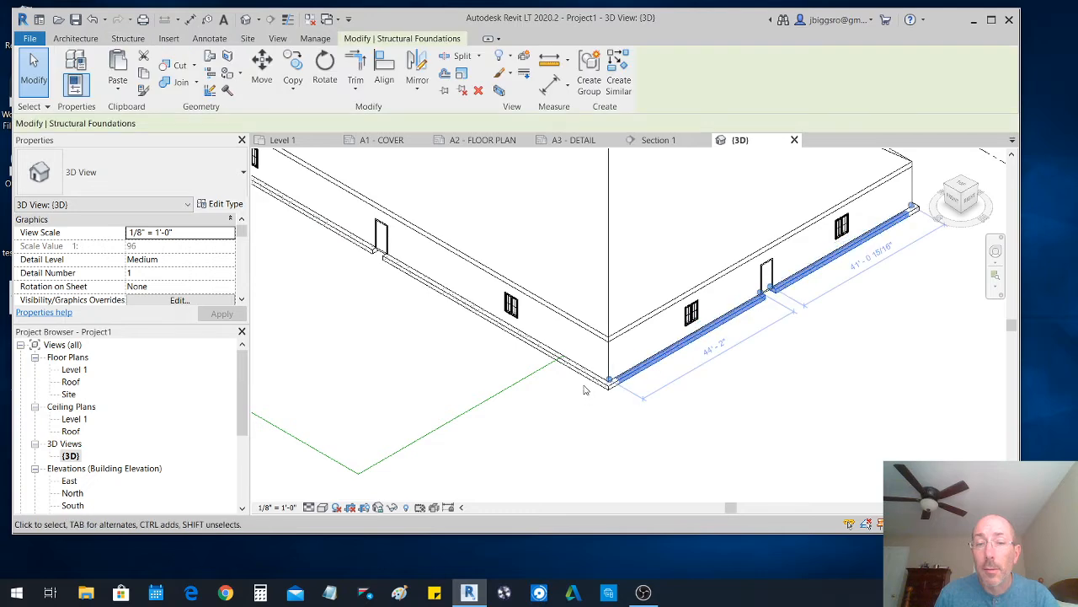
left_click(584, 376, "ctrl")
left_click(918, 217, "ctrl")
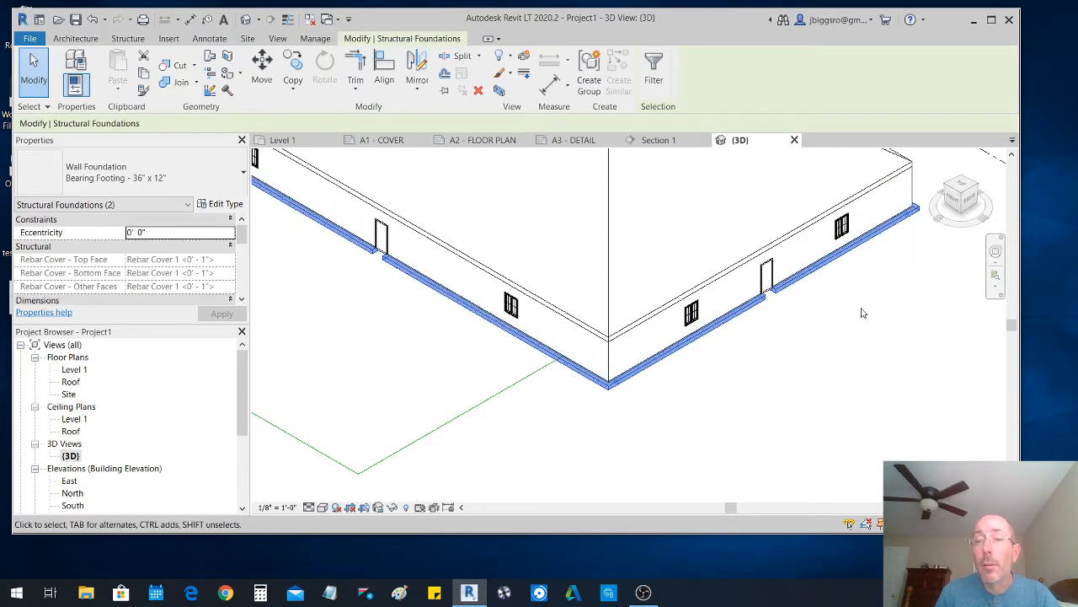
scroll(862, 308, "down", 4)
scroll(491, 248, "up", 4)
left_click(487, 247, "ctrl")
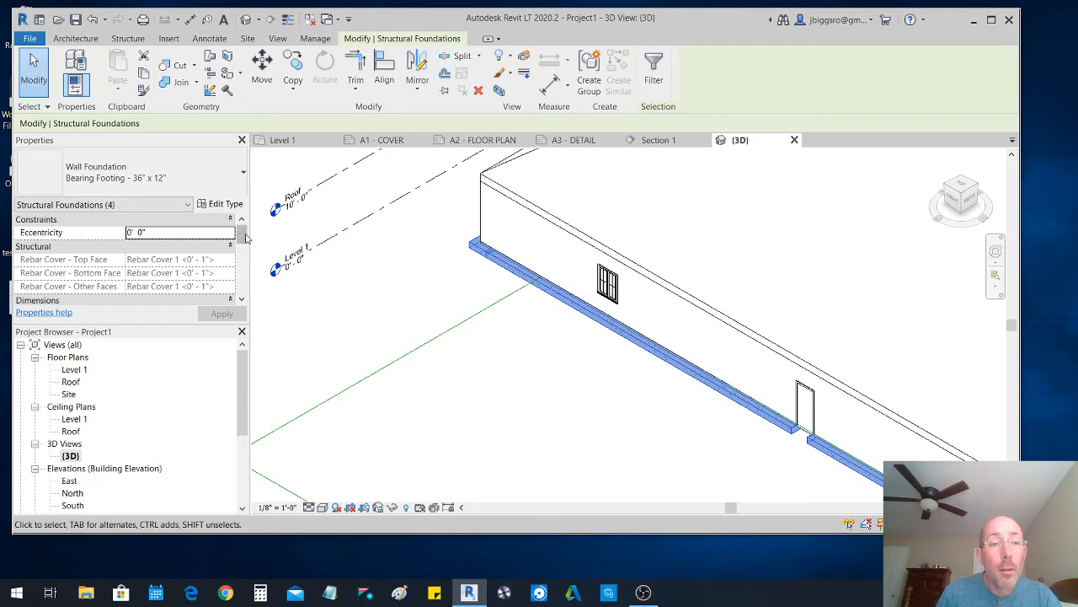
left_click_drag(241, 236, 241, 251)
left_click_drag(241, 263, 246, 228)
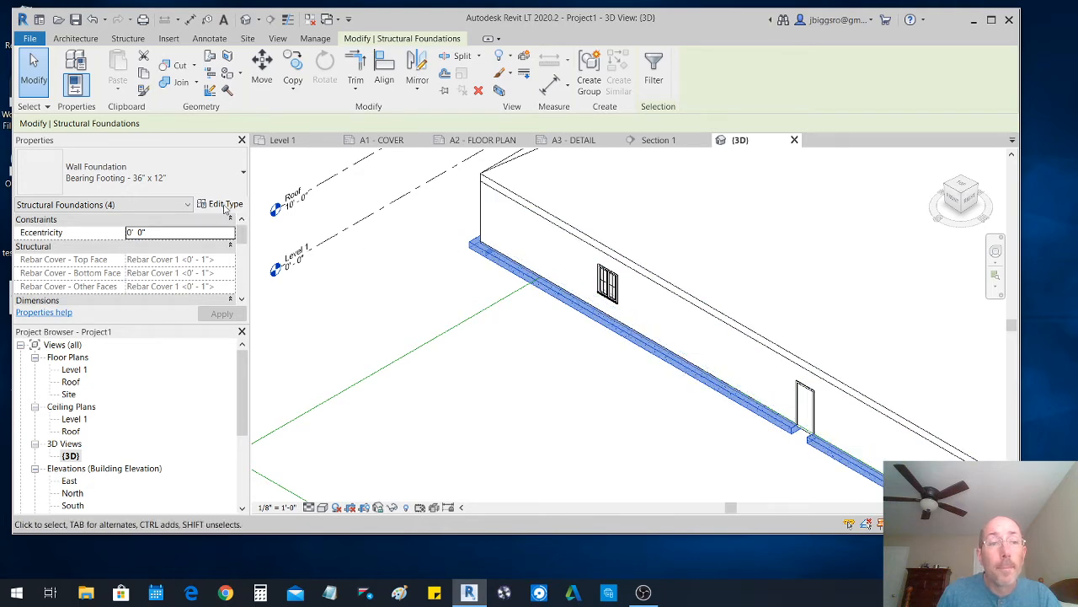
left_click(221, 204)
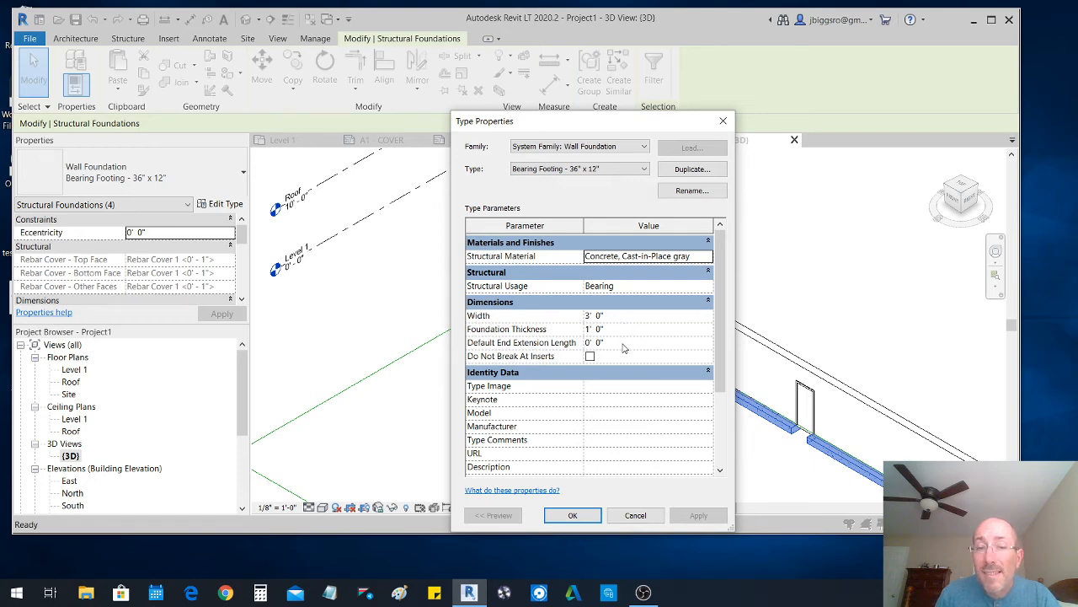
scroll(616, 358, "down", 3)
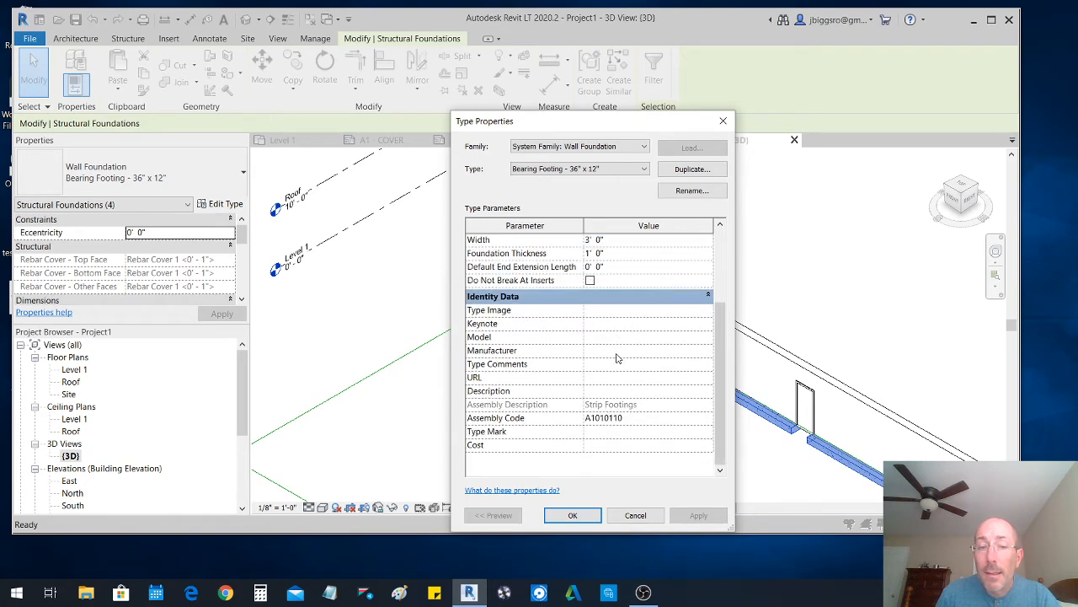
scroll(616, 358, "up", 3)
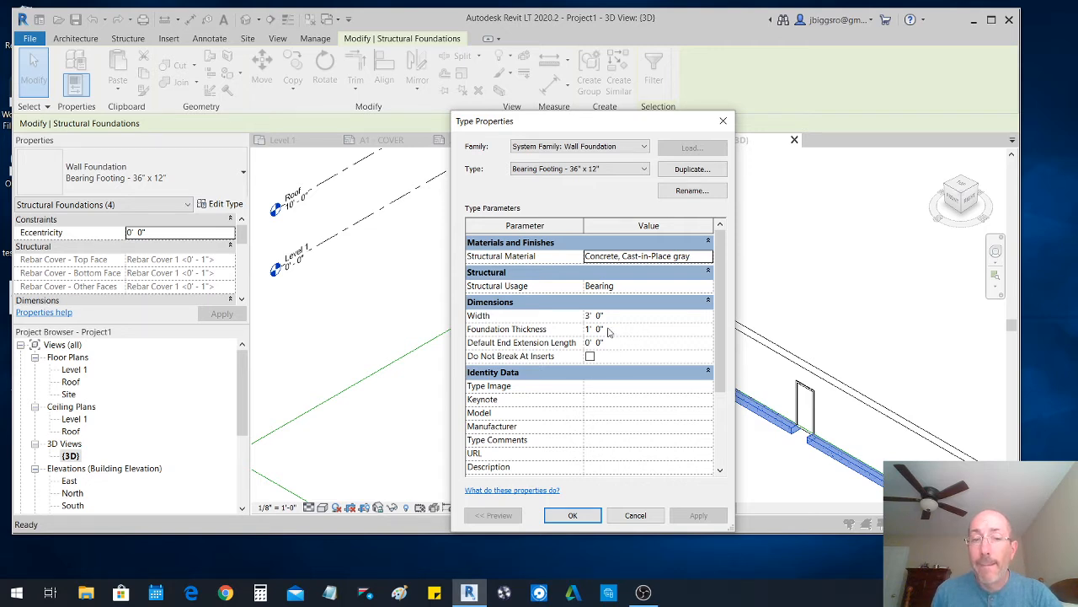
left_click(636, 515)
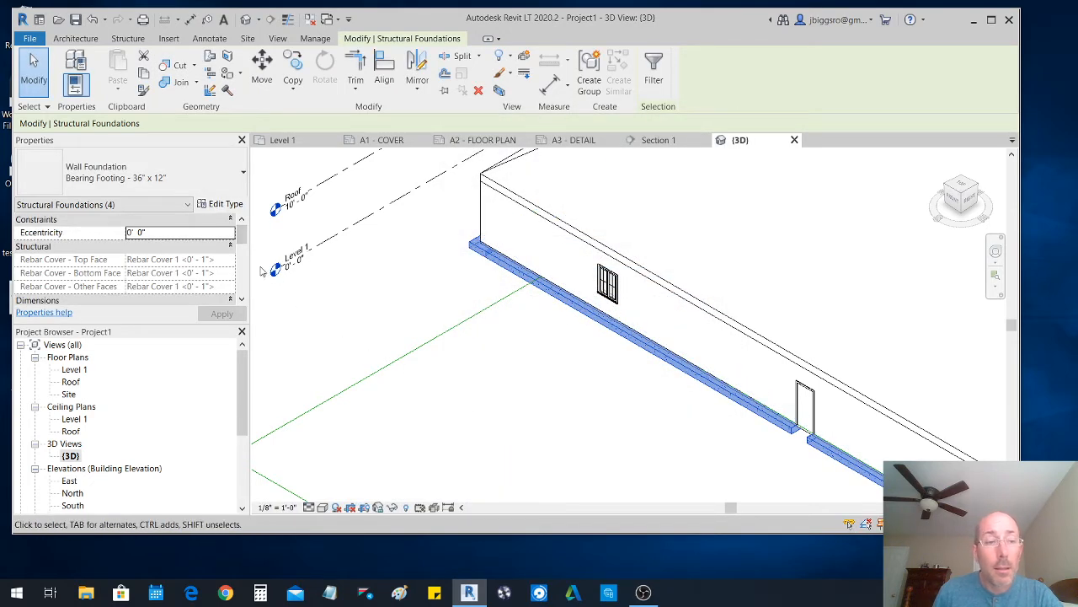
mouse_move(239, 245)
left_mouse_down()
mouse_move(242, 281)
mouse_move(242, 224)
left_mouse_up()
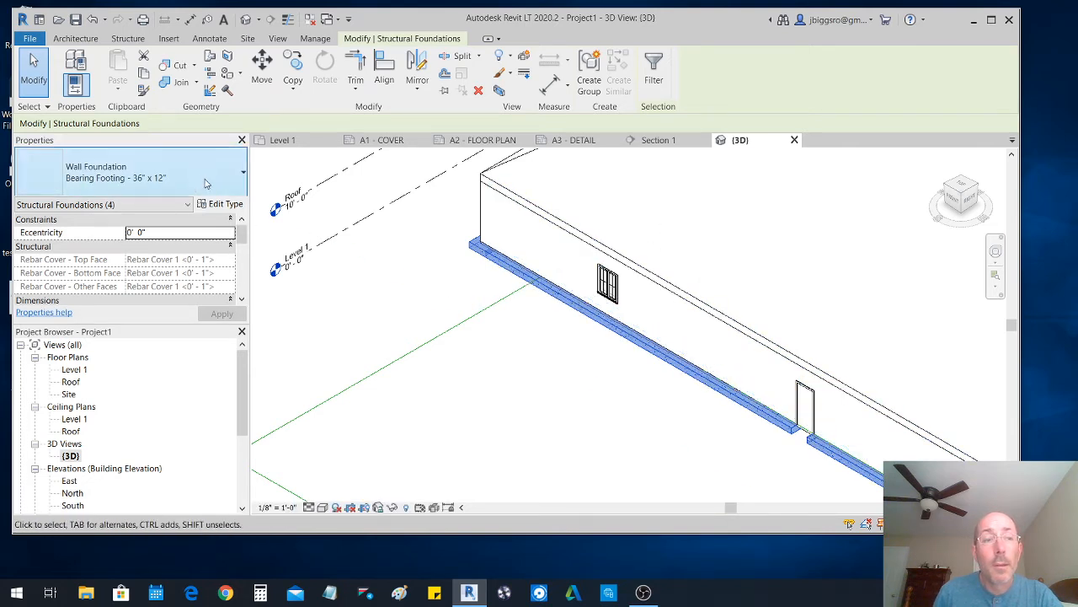
- Try the Retaining Footing - 24" x 12" x 12" type on the four foundations and restore Bearing Footing - 36" x 12"
left_click(232, 173)
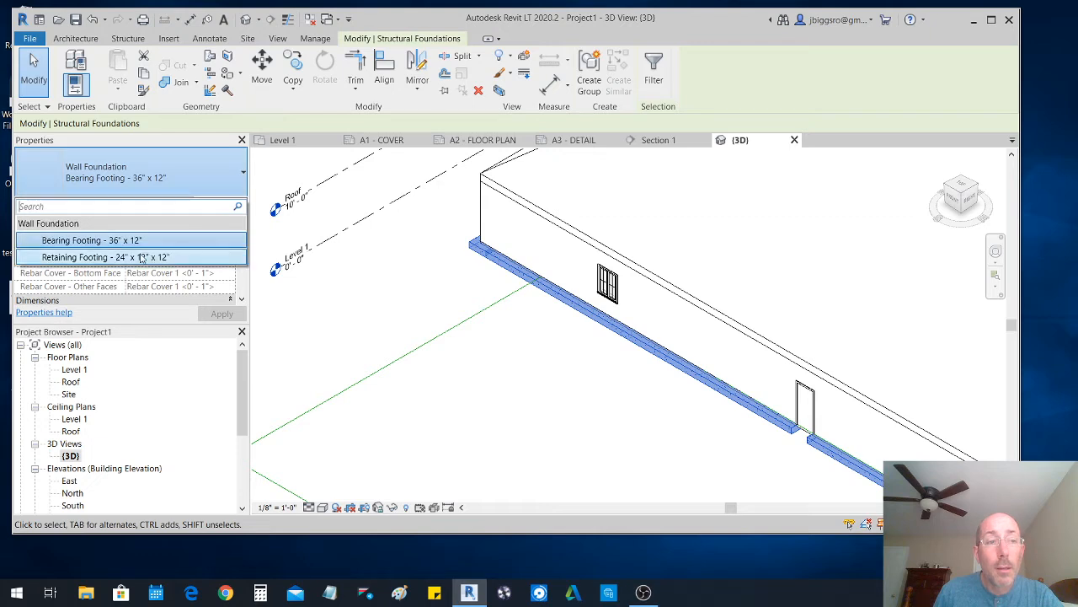
left_click(180, 258)
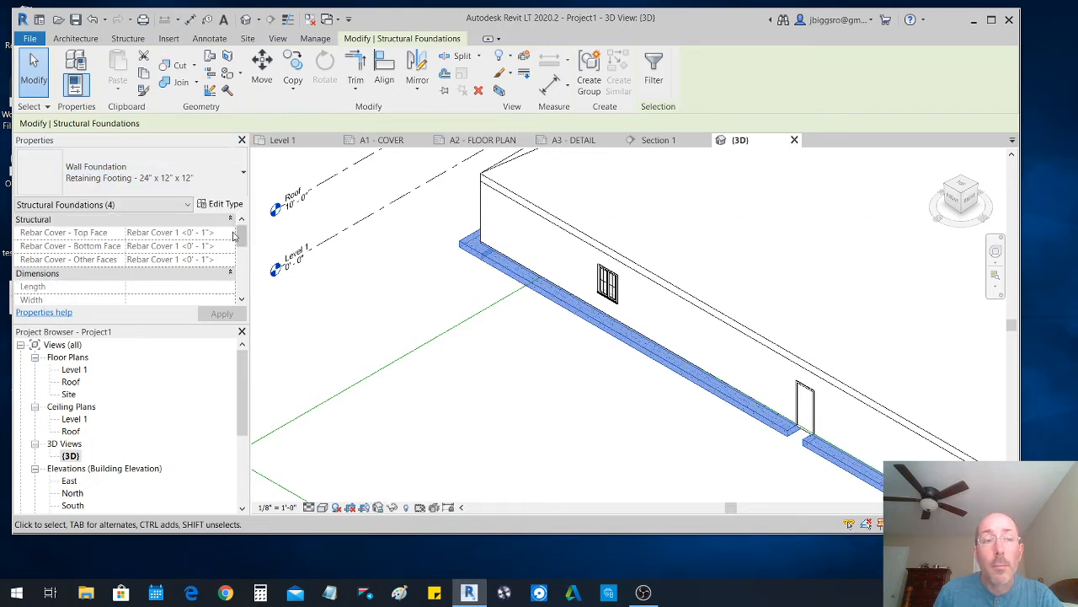
left_click(226, 177)
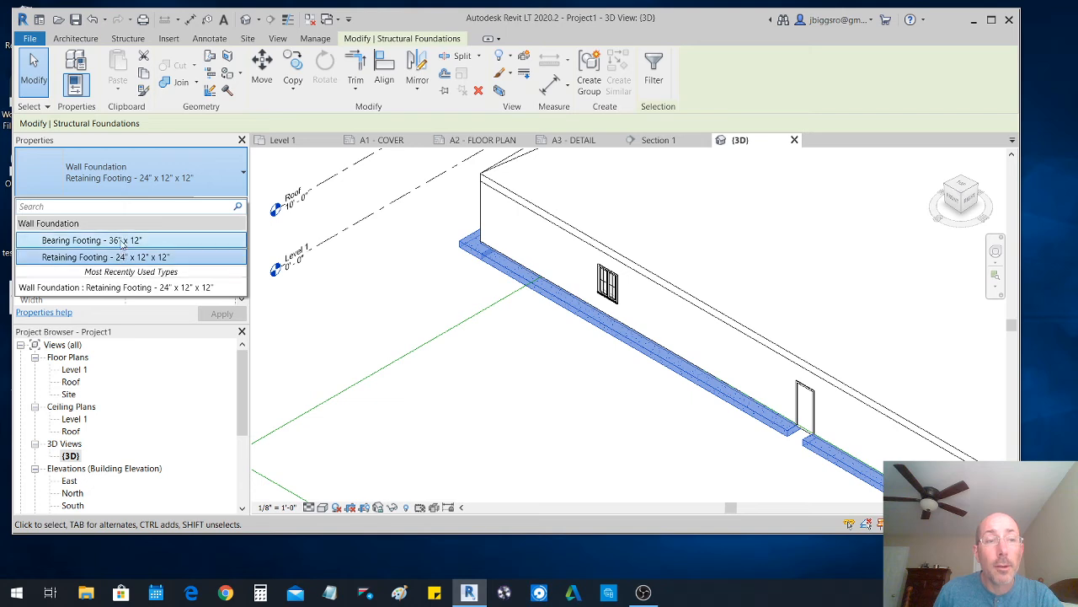
left_click(123, 241)
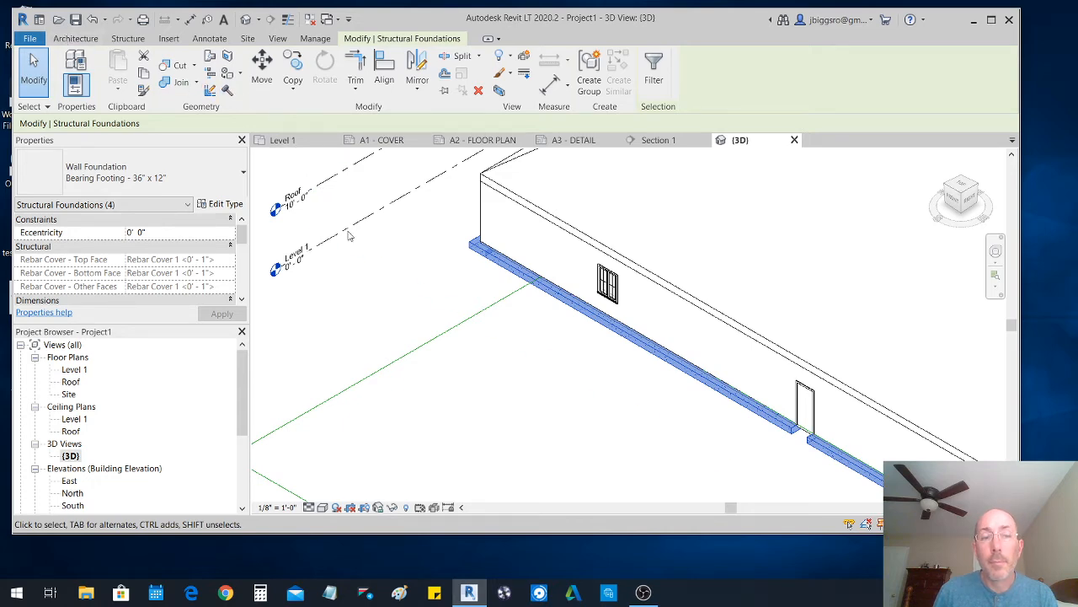
- Delete all four wall foundations from the building
scroll(362, 246, "down", 4)
scroll(669, 362, "up", 5)
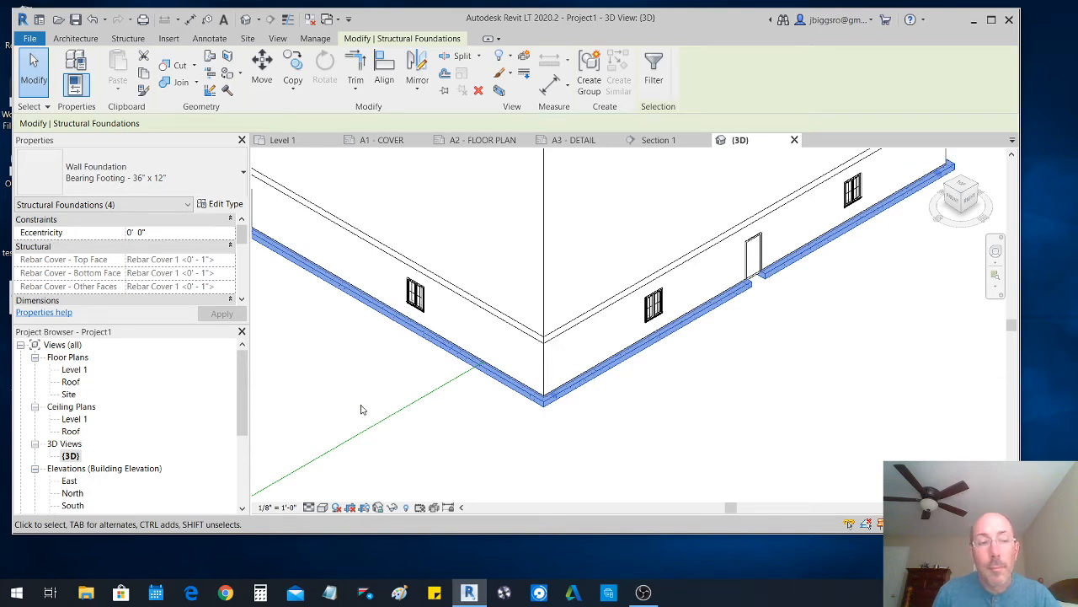
key("Escape")
mouse_move(241, 367)
left_mouse_down()
mouse_move(239, 427)
mouse_move(236, 360)
left_mouse_up()
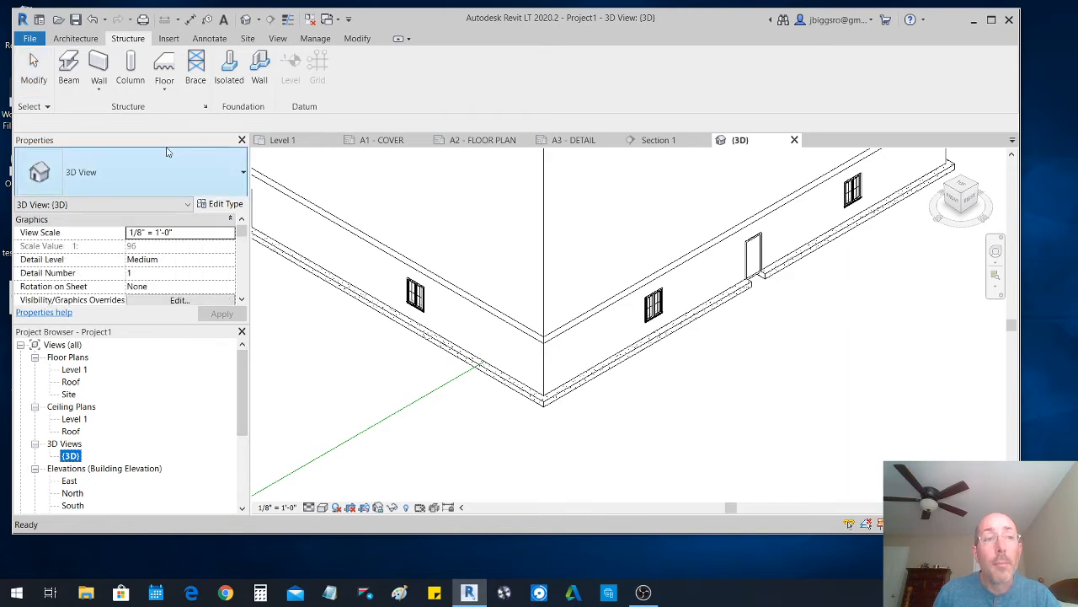
key("Tab")
left_click(394, 313)
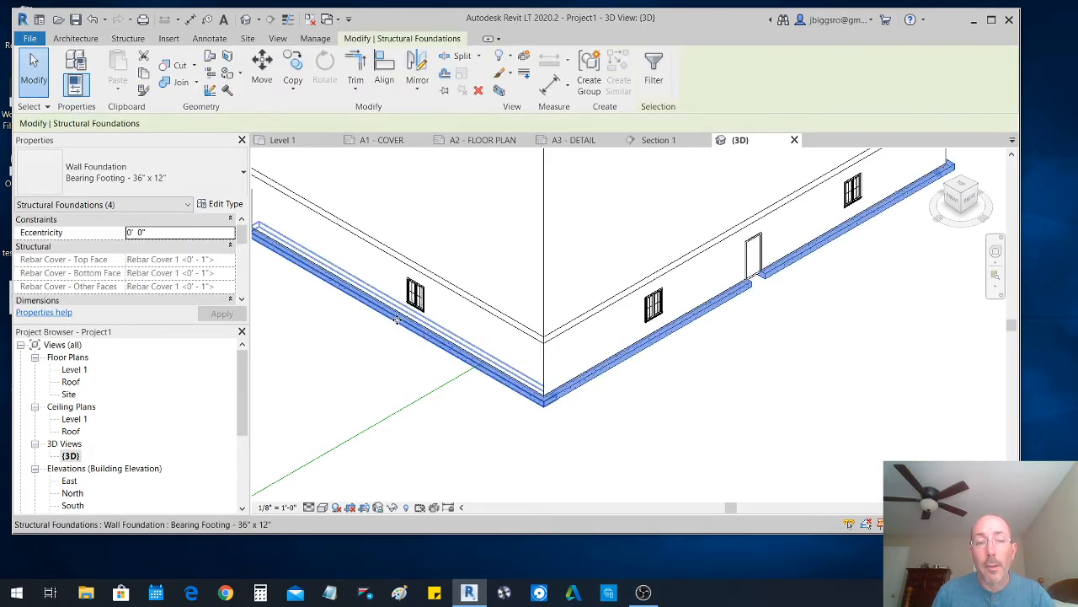
key("Delete")
scroll(650, 426, "down", 5)
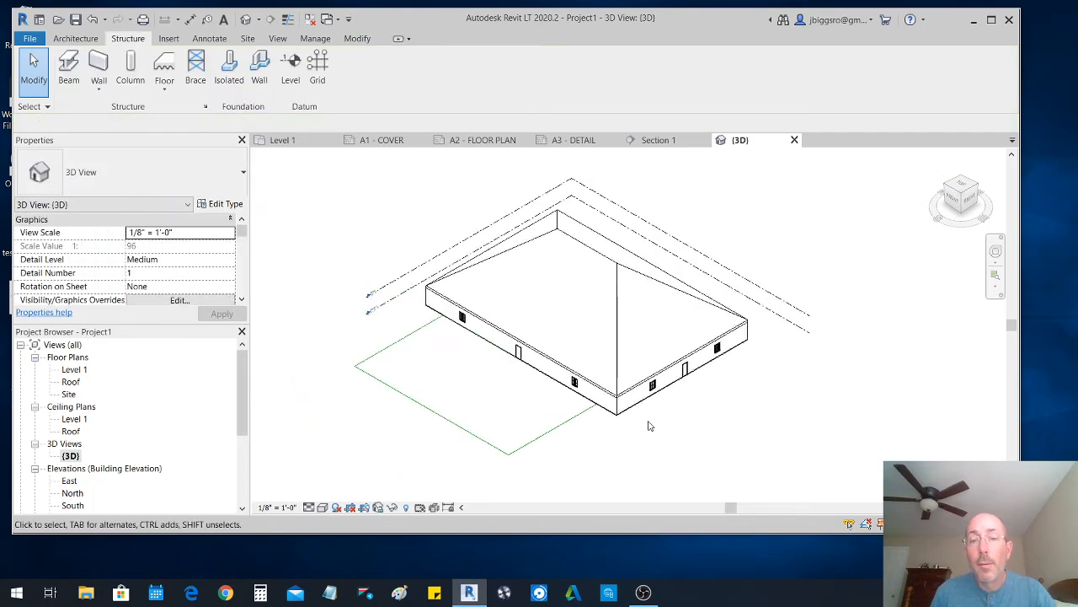
scroll(434, 312, "up", 3)
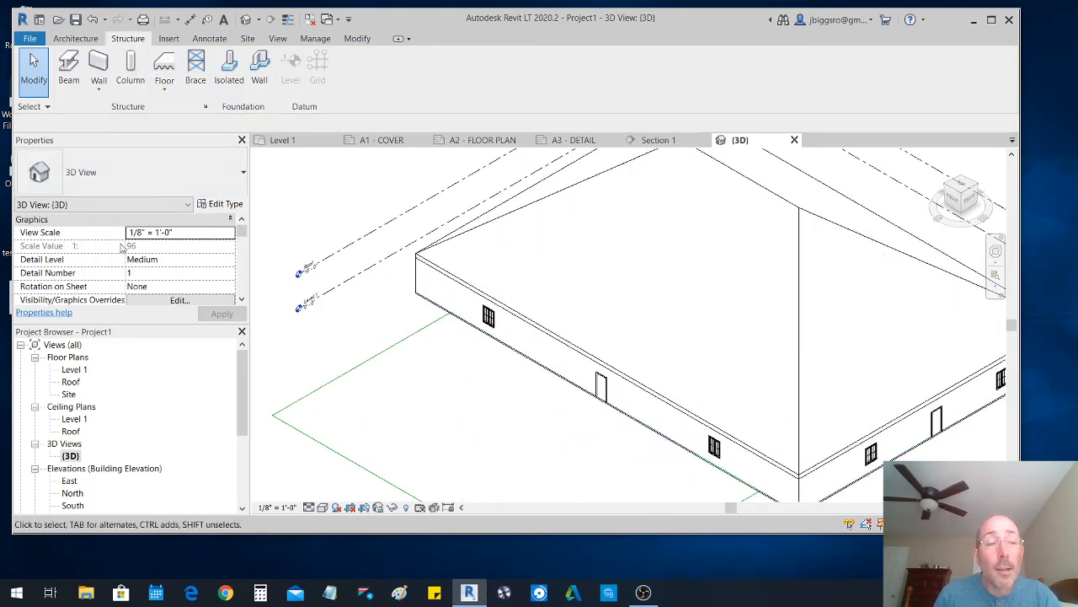
- Start an architectural wall in the Level 1 floor plan and look through the available wall types
double_click(72, 371)
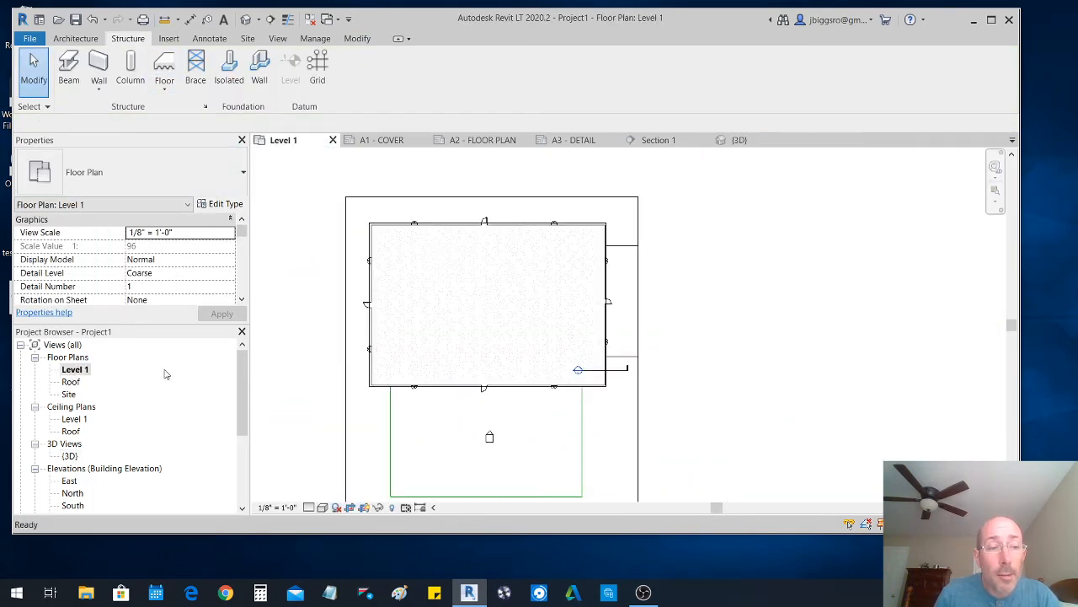
scroll(397, 229, "up", 3)
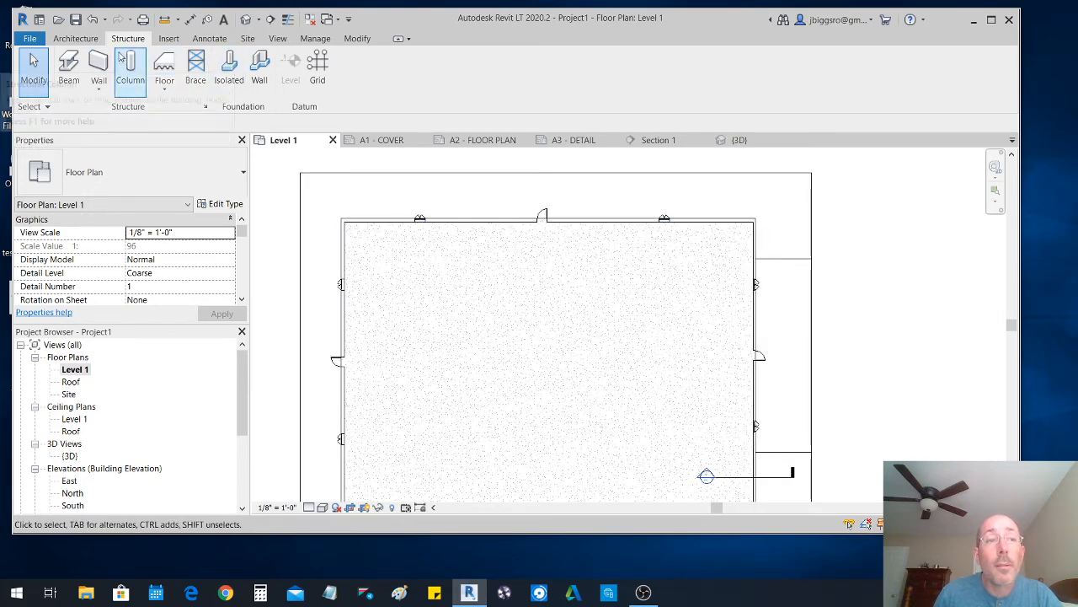
left_click(75, 39)
left_click(71, 91)
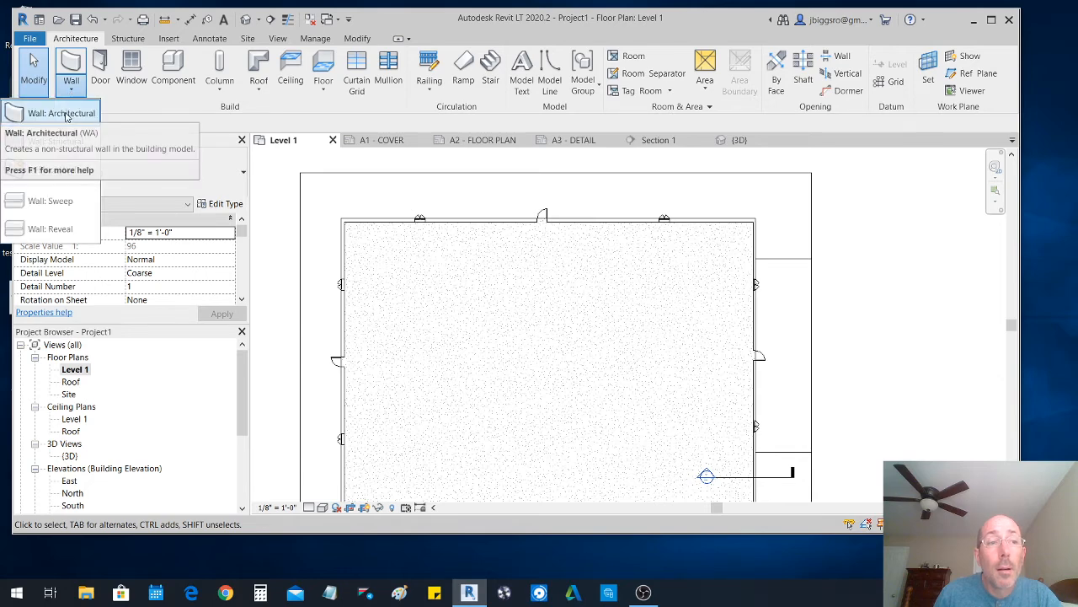
left_click(66, 116)
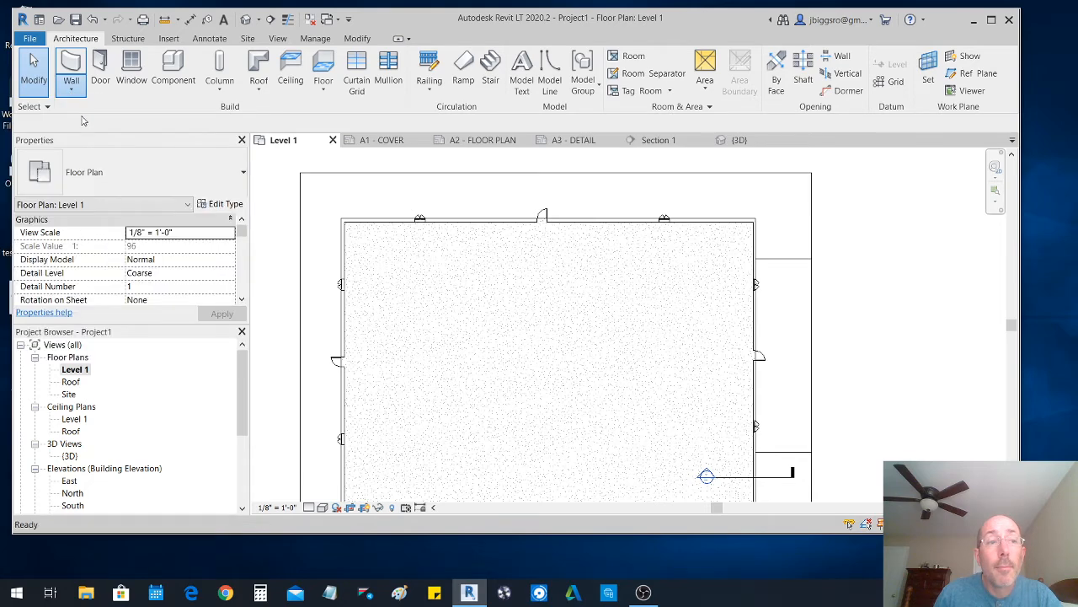
left_click(224, 177)
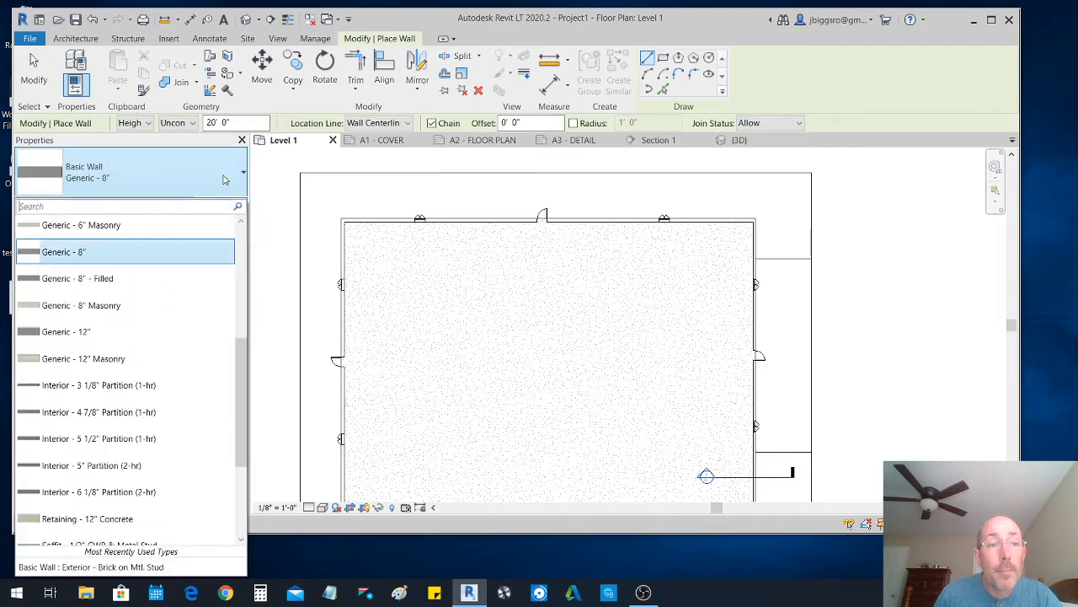
left_click_drag(244, 388, 245, 455)
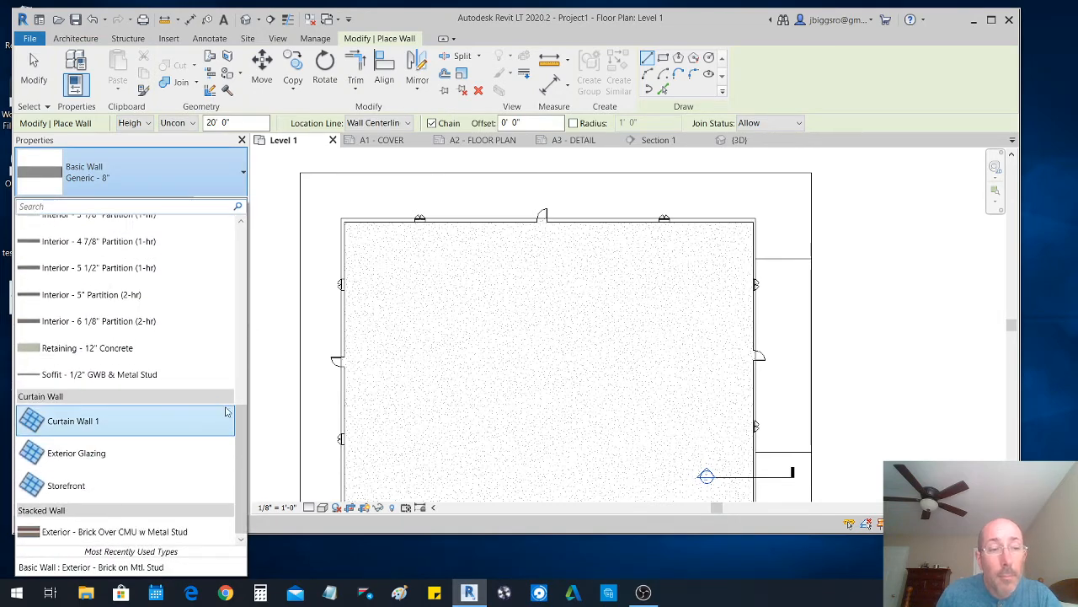
left_click_drag(239, 423, 235, 216)
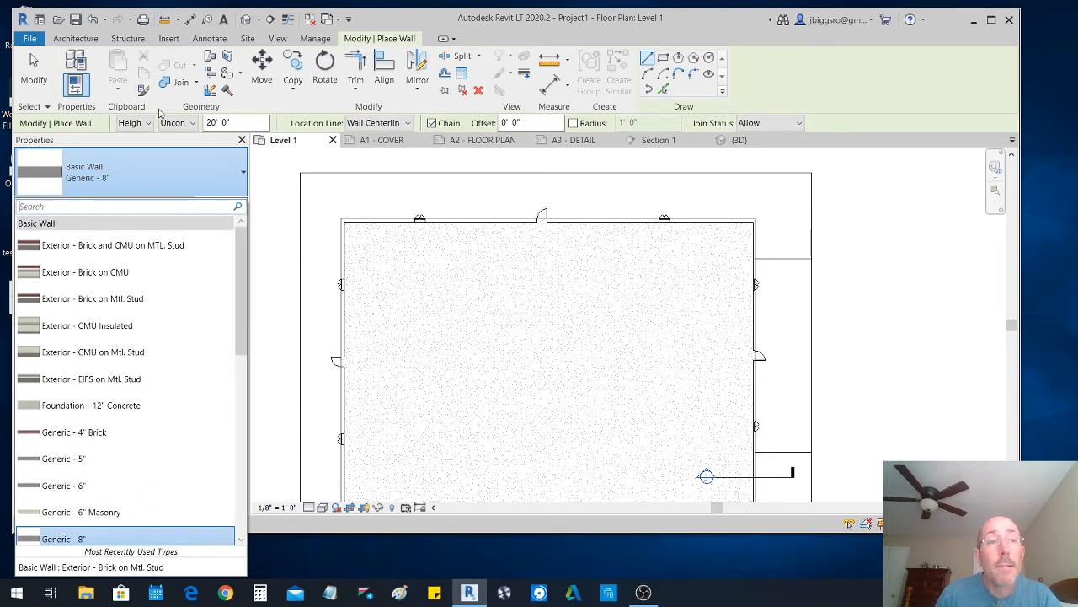
left_click(74, 39)
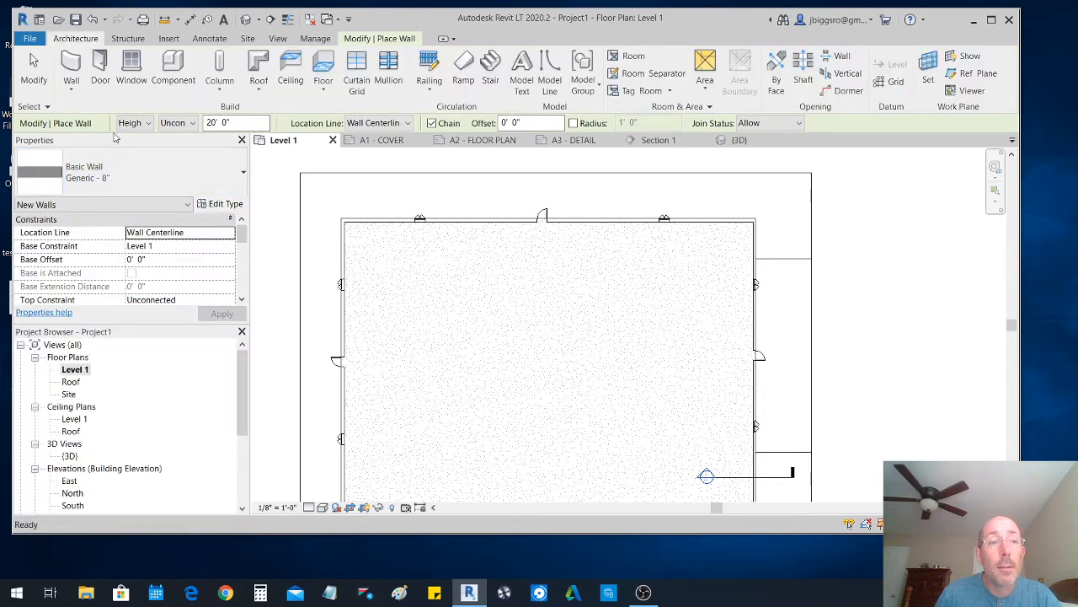
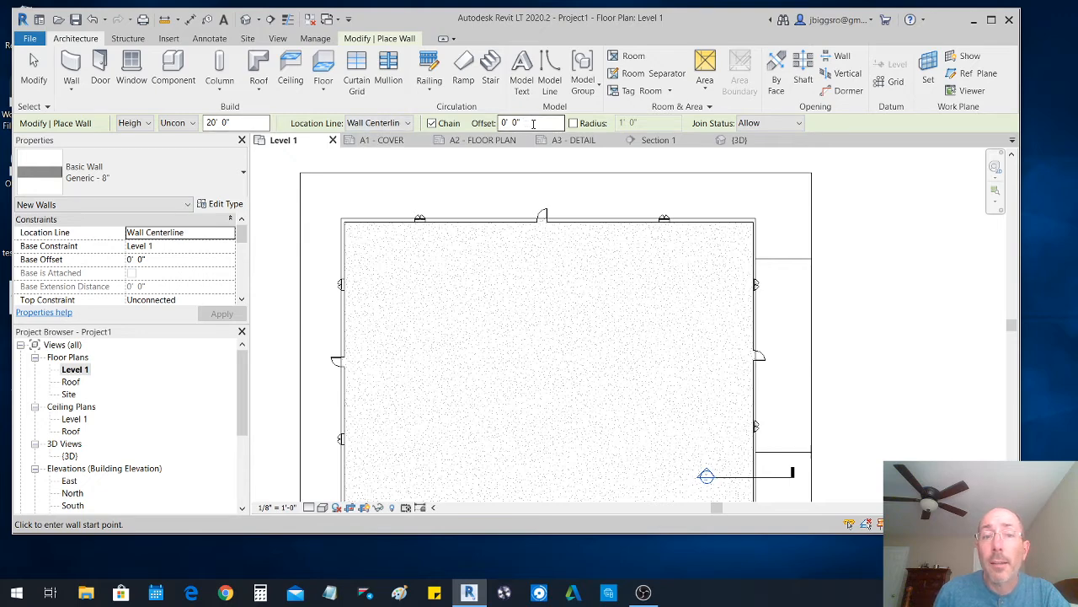
- Set the new walls' top constraint to Up to level: Level 1 with a top offset of -6"
left_click_drag(242, 237, 241, 247)
left_click(191, 249)
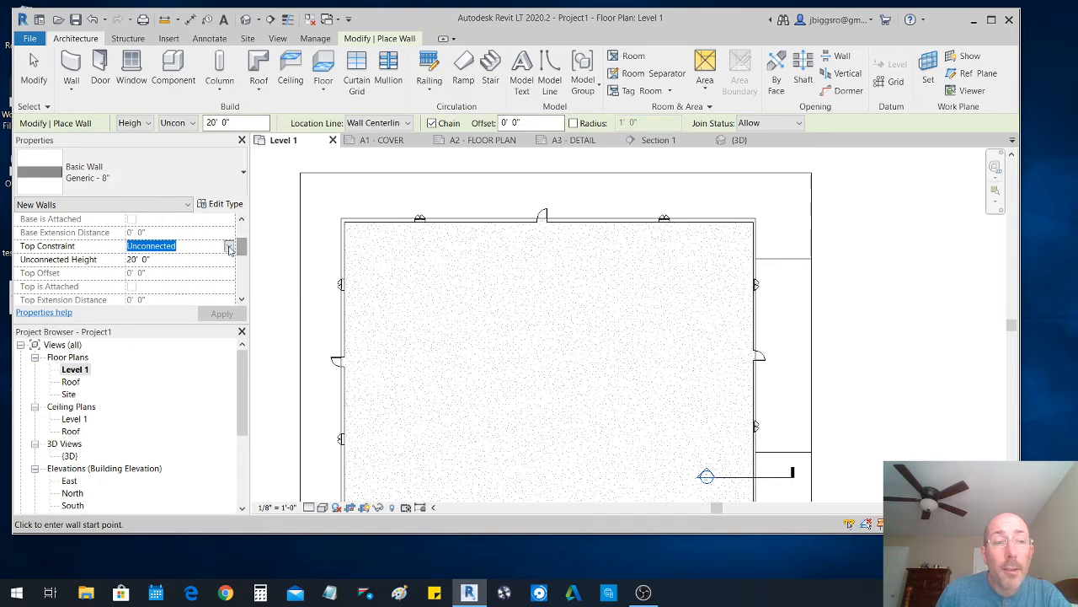
left_click(229, 247)
left_click(173, 271)
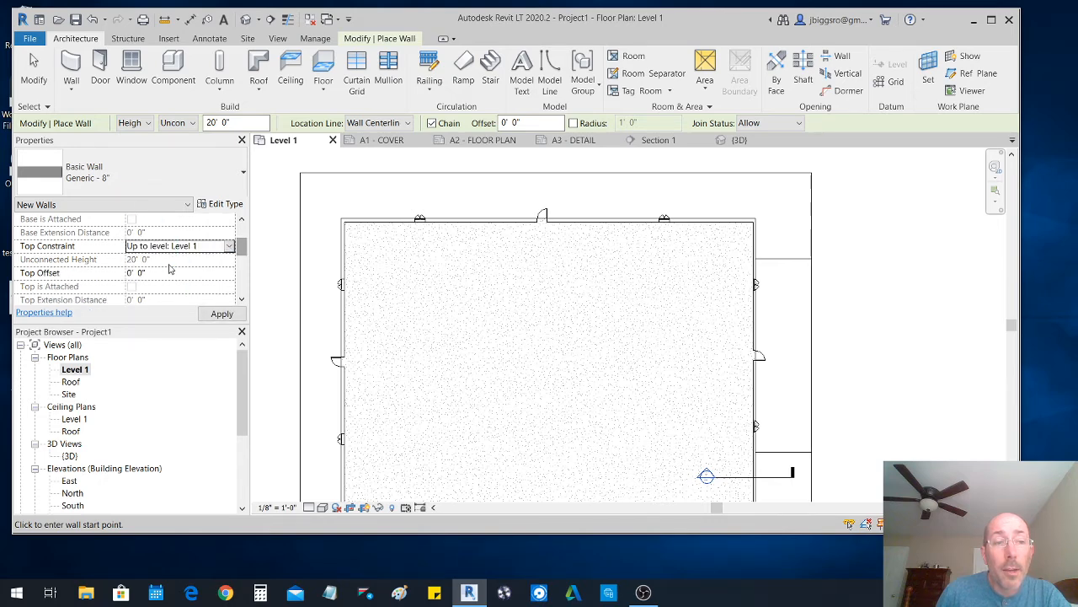
left_click(169, 276)
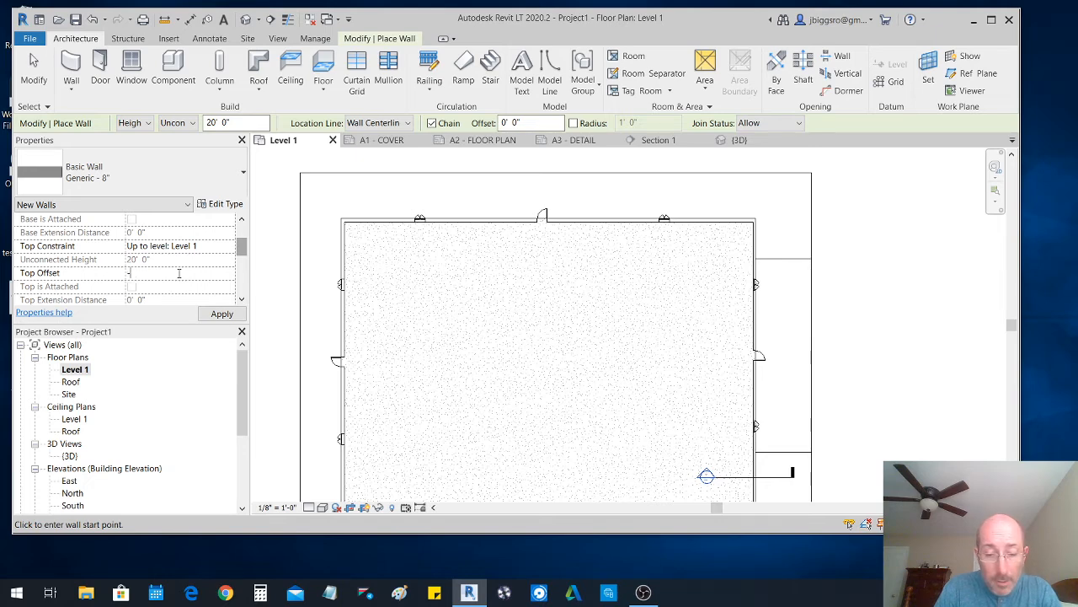
type("-6\"")
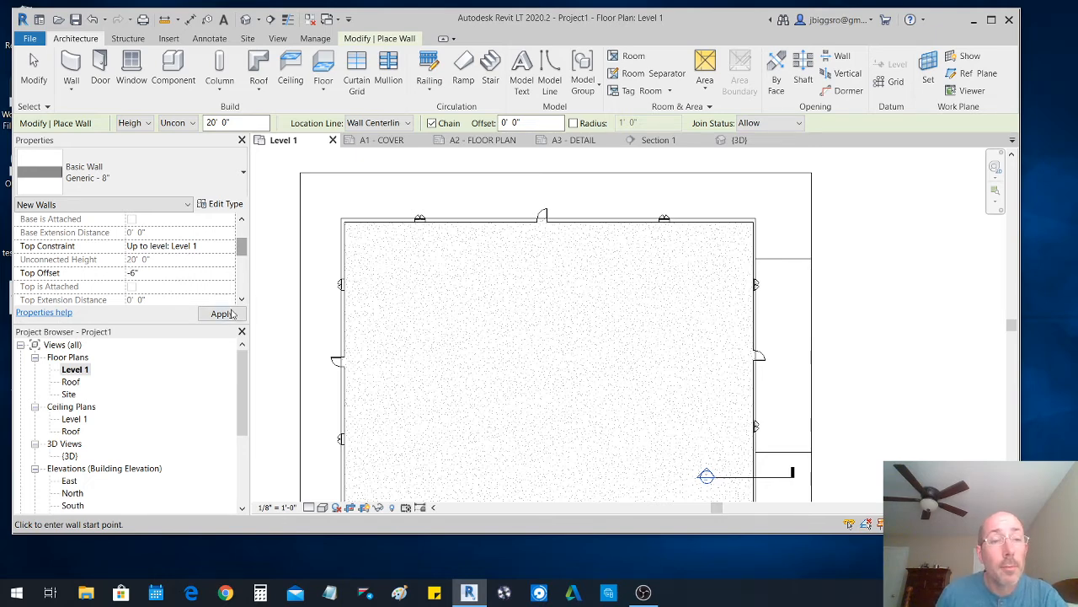
key("Return")
- Set the new walls' base offset to -3' 0" from Level 1
left_click_drag(241, 252, 239, 241)
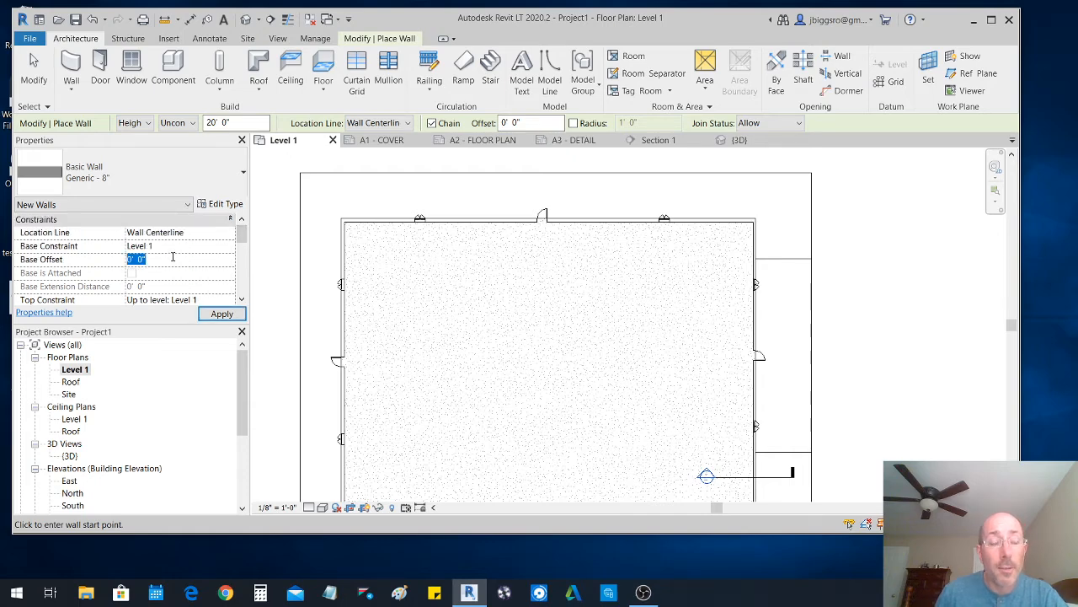
type("3")
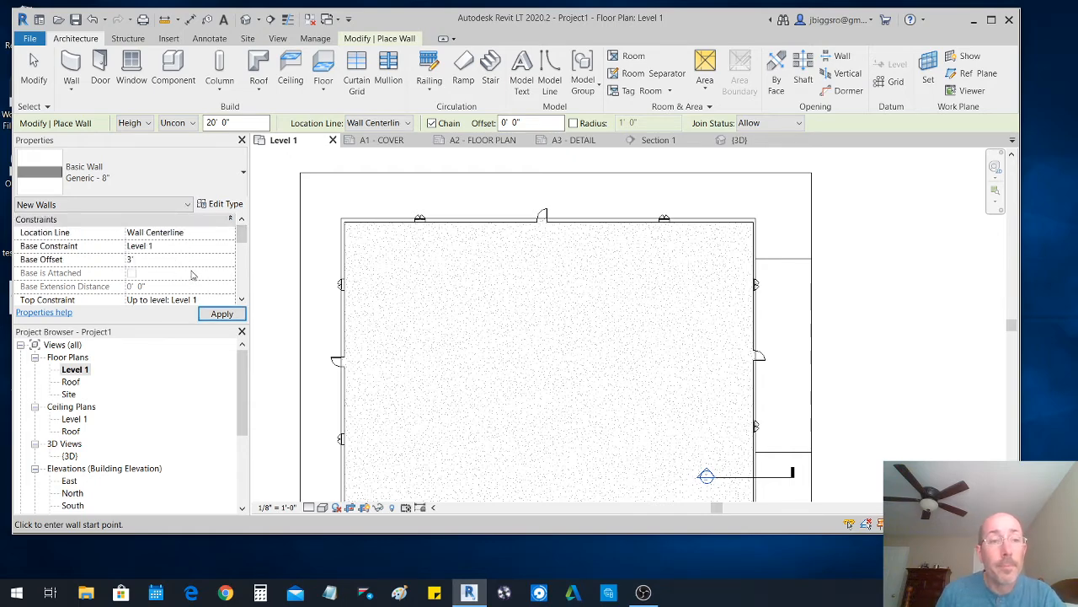
left_click(223, 314)
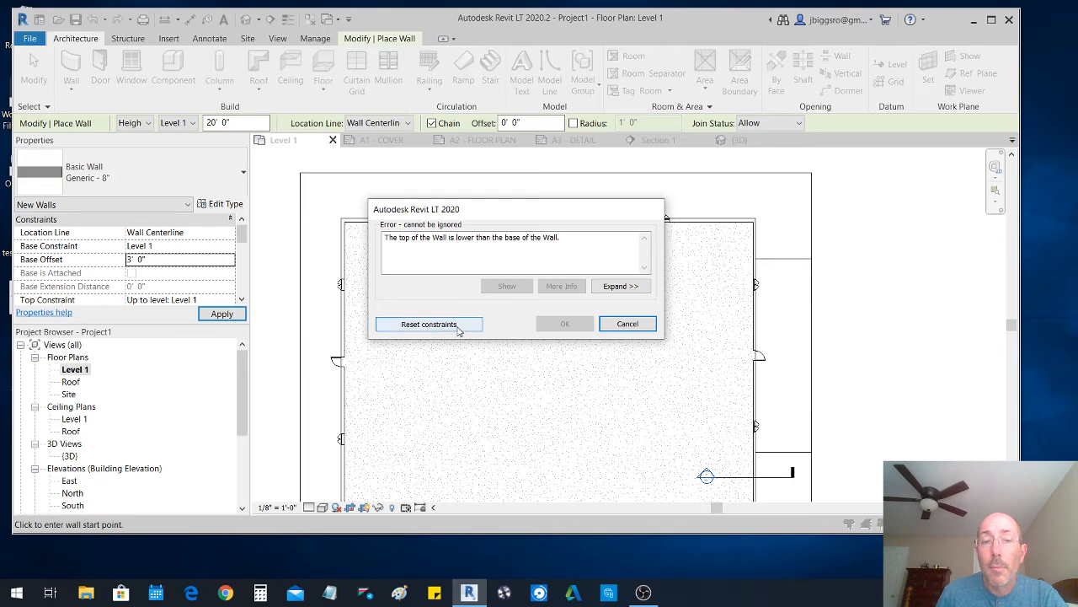
left_click(619, 324)
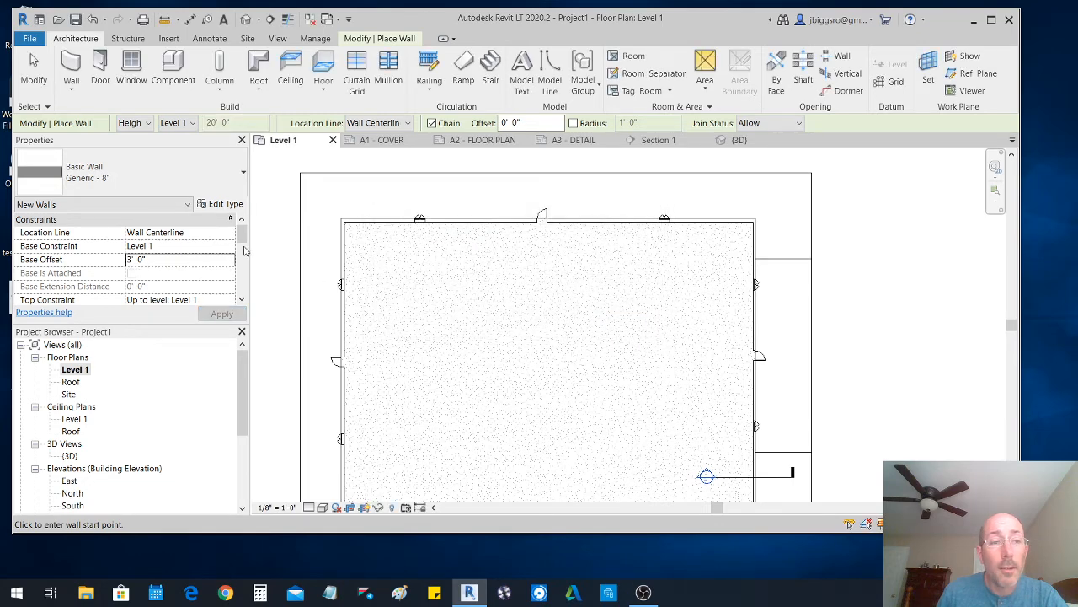
left_click(130, 260)
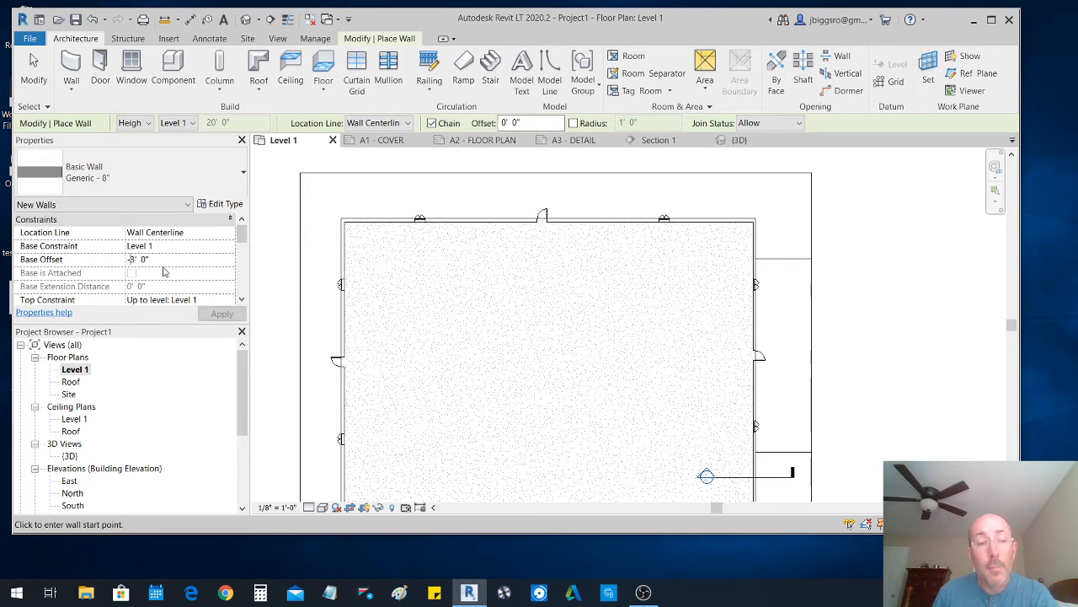
type("-")
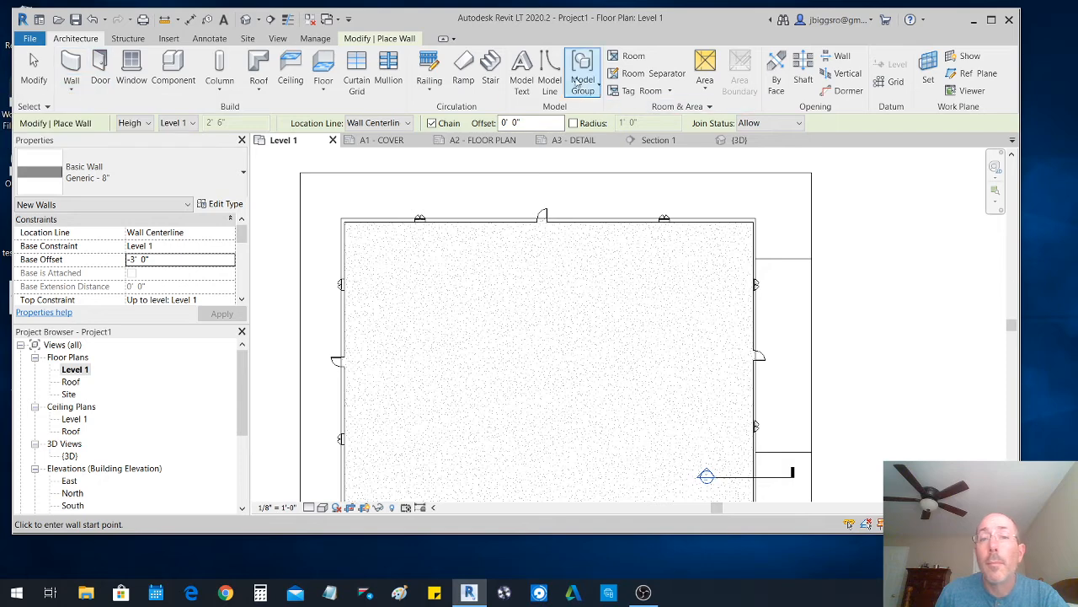
- Draw chained Generic - 8" walls along the building's north, east and south exterior walls, clockwise from the northwest corner to the southwest corner
left_click(343, 219)
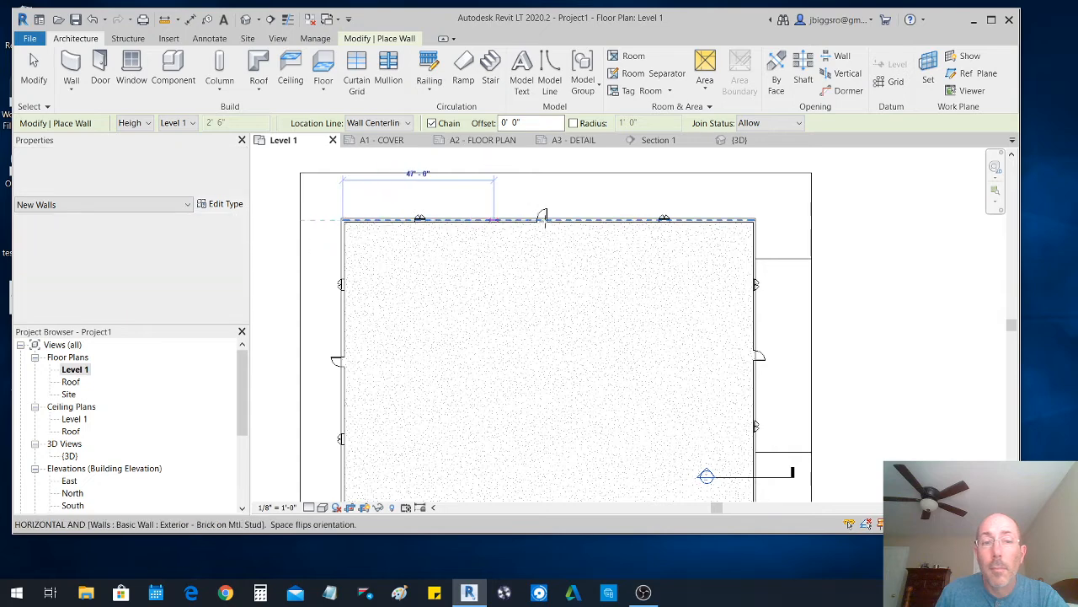
left_click(755, 219)
scroll(748, 324, "down", 5)
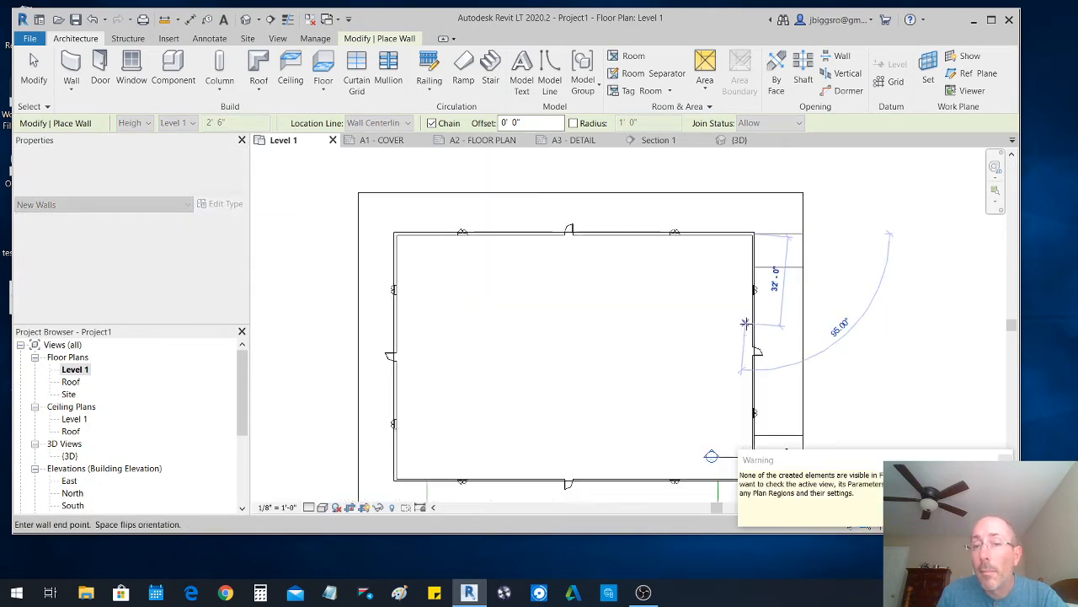
scroll(748, 412, "up", 6)
left_click(745, 411)
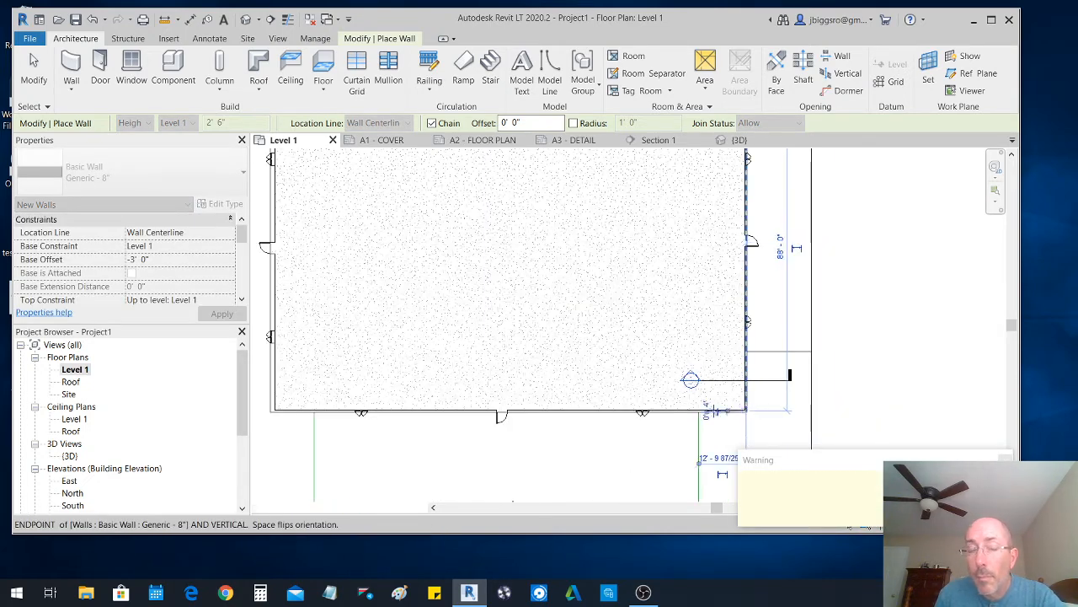
left_click(271, 410)
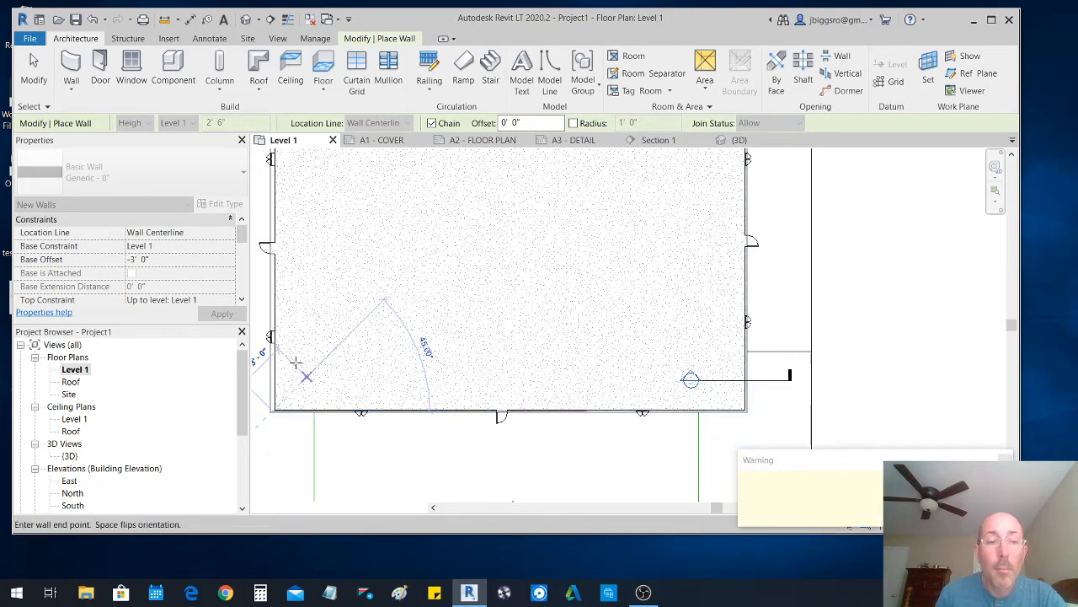
- Leave wall placement in the Level 1 plan and open the East building elevation
scroll(303, 373, "down", 4)
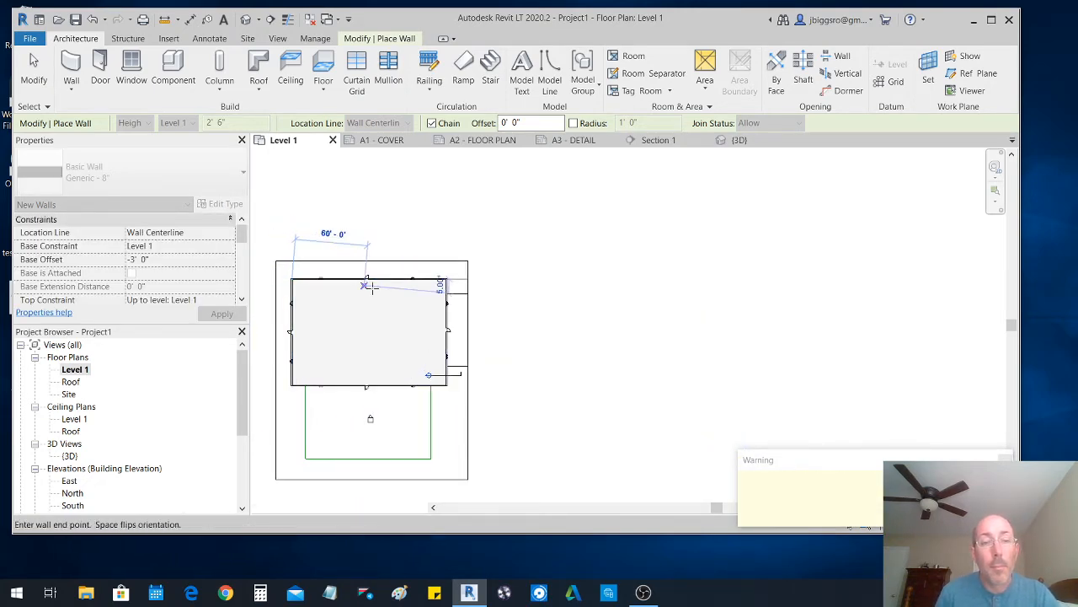
key("Escape")
key("Escape")
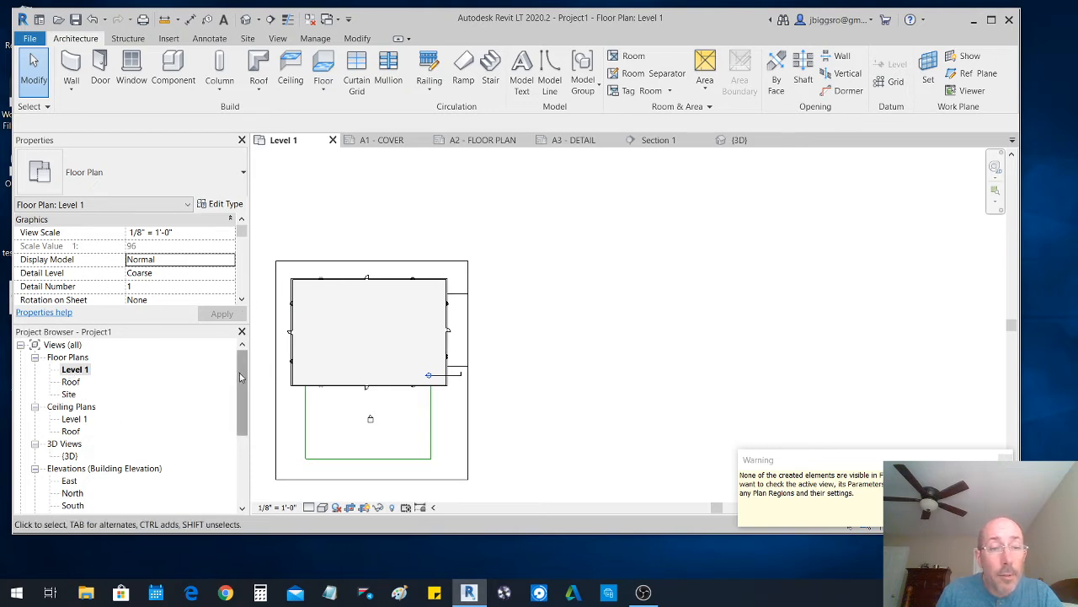
left_click_drag(243, 377, 244, 414)
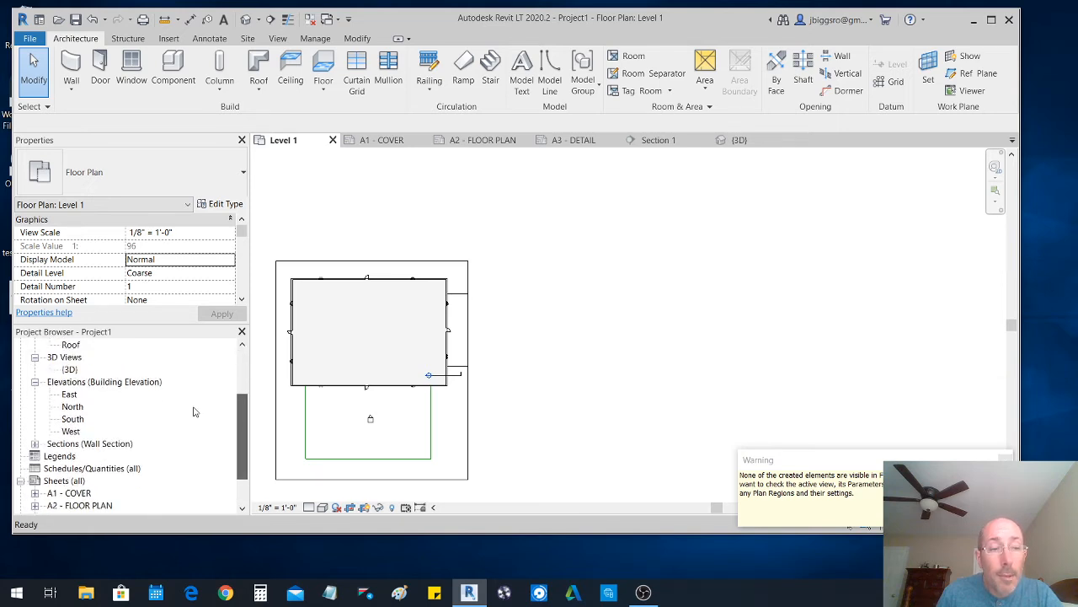
double_click(71, 395)
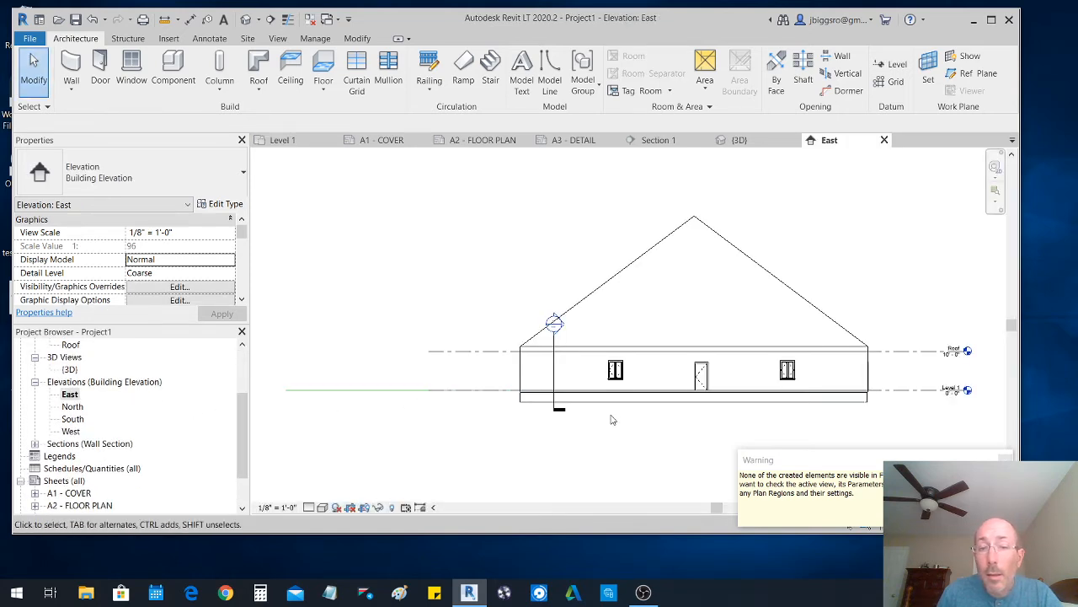
- Draw a new level at -3' 0" along the underside of the foundation wall, spanning the full building width
scroll(612, 413, "up", 1)
scroll(520, 380, "up", 1)
scroll(540, 383, "down", 3)
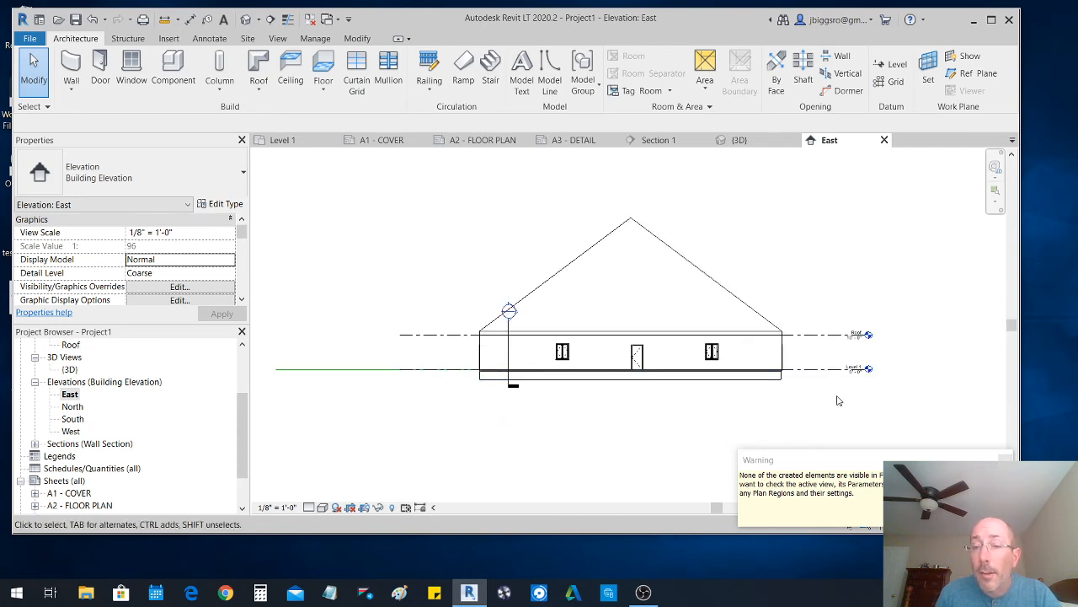
scroll(715, 375, "up", 4)
left_click(670, 372)
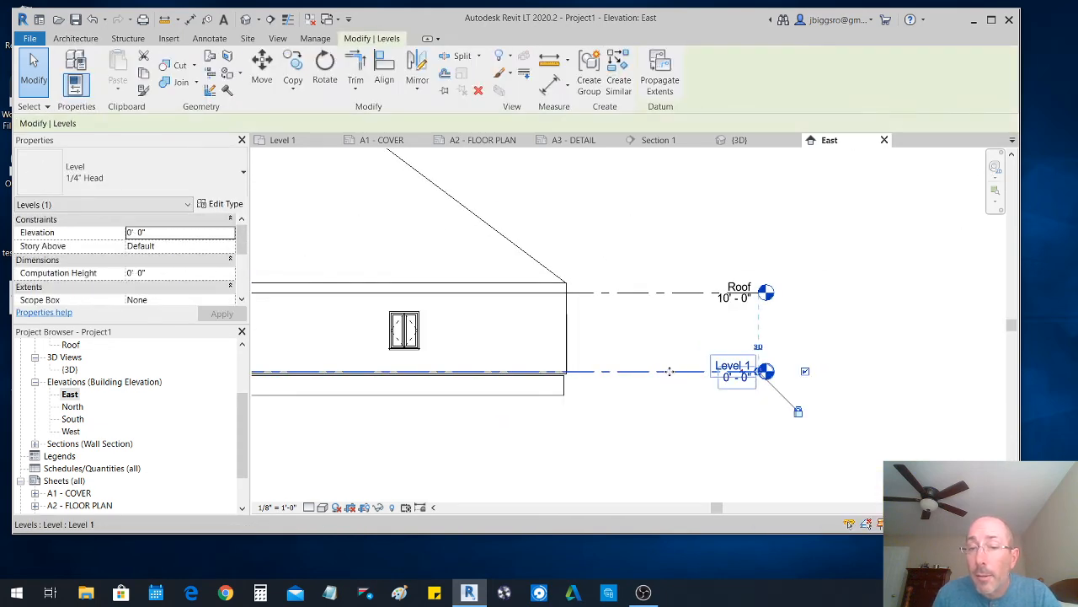
right_click(664, 373)
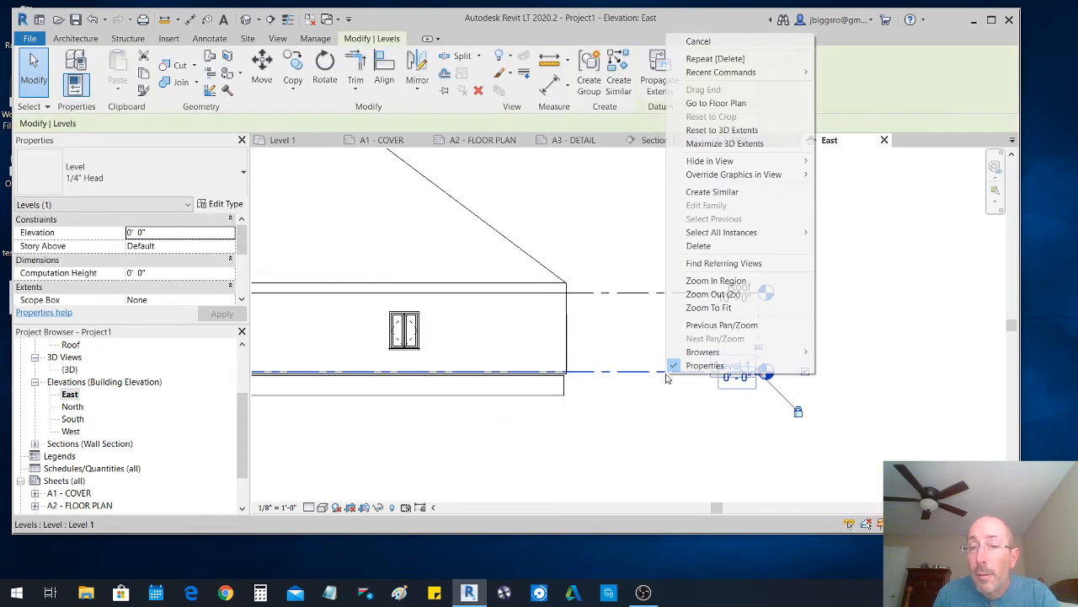
left_click(706, 193)
scroll(750, 397, "down", 3)
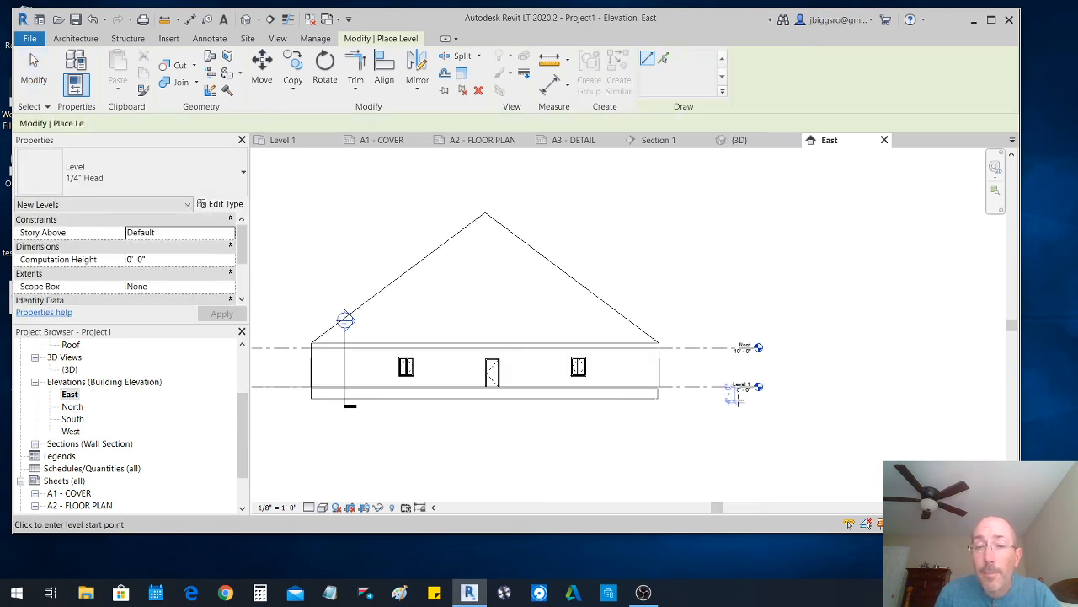
left_click(277, 398)
left_click(758, 398)
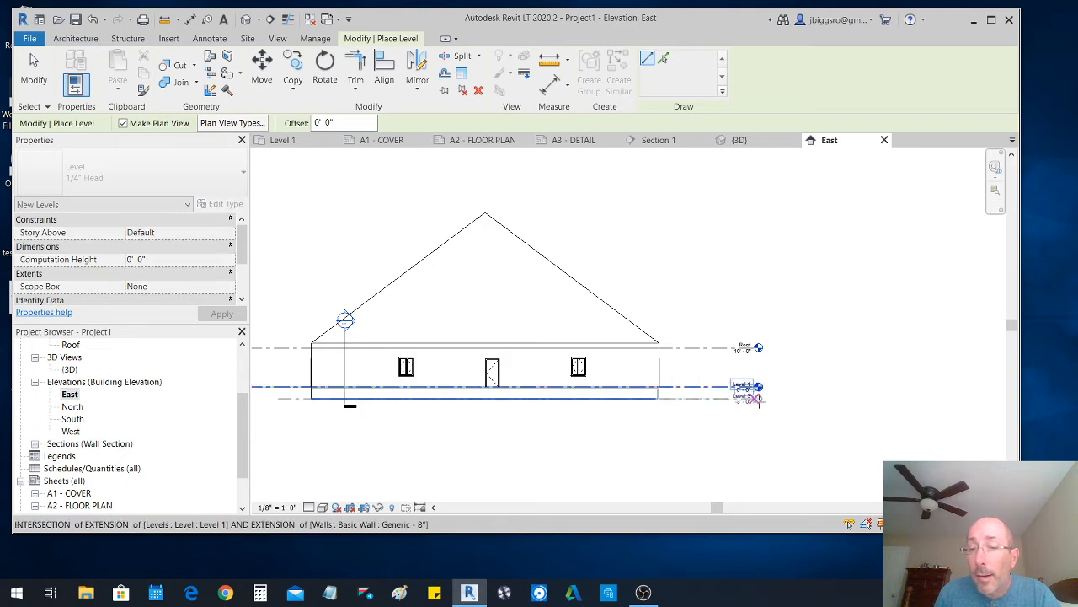
key("Escape")
key("Escape")
- Rename the new level below Level 1 as FOUNDATION
scroll(748, 397, "up", 6)
left_click(729, 399)
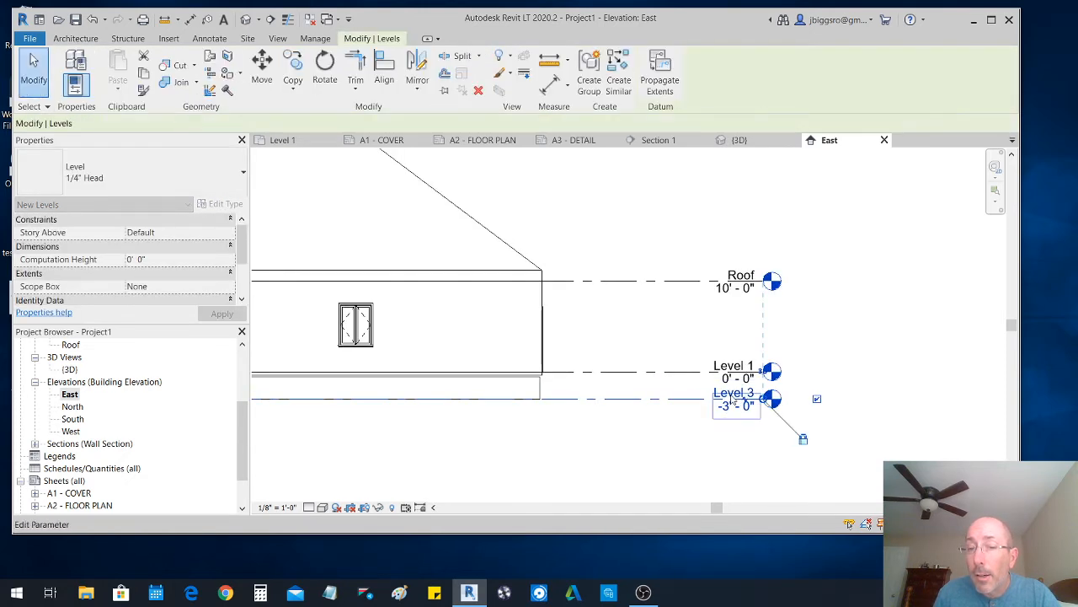
left_click(729, 399)
left_click(731, 391)
left_click(731, 390)
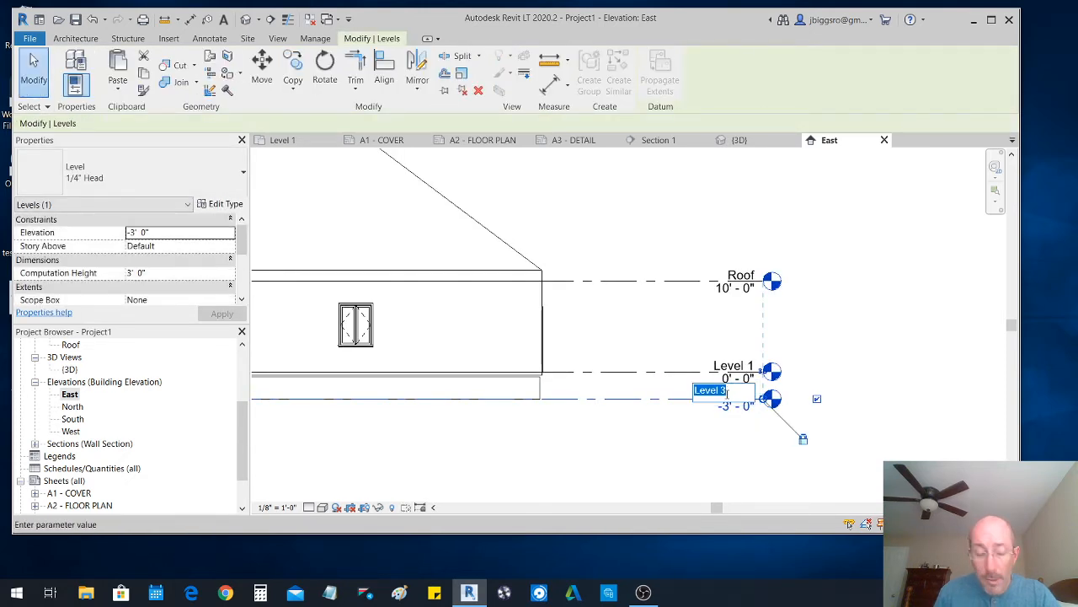
type("FOUNDATION")
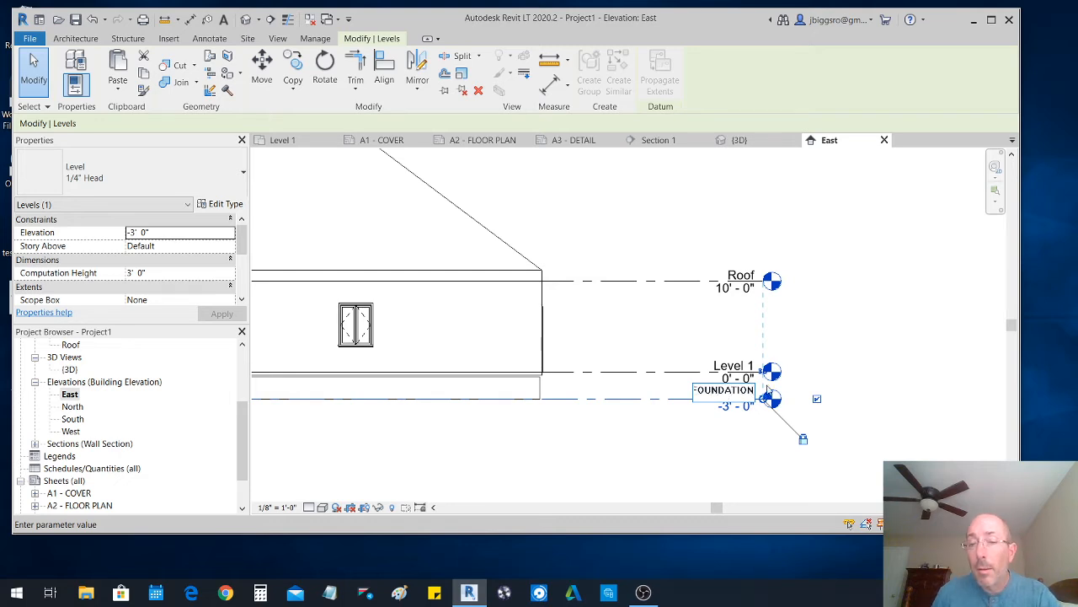
left_click(870, 401)
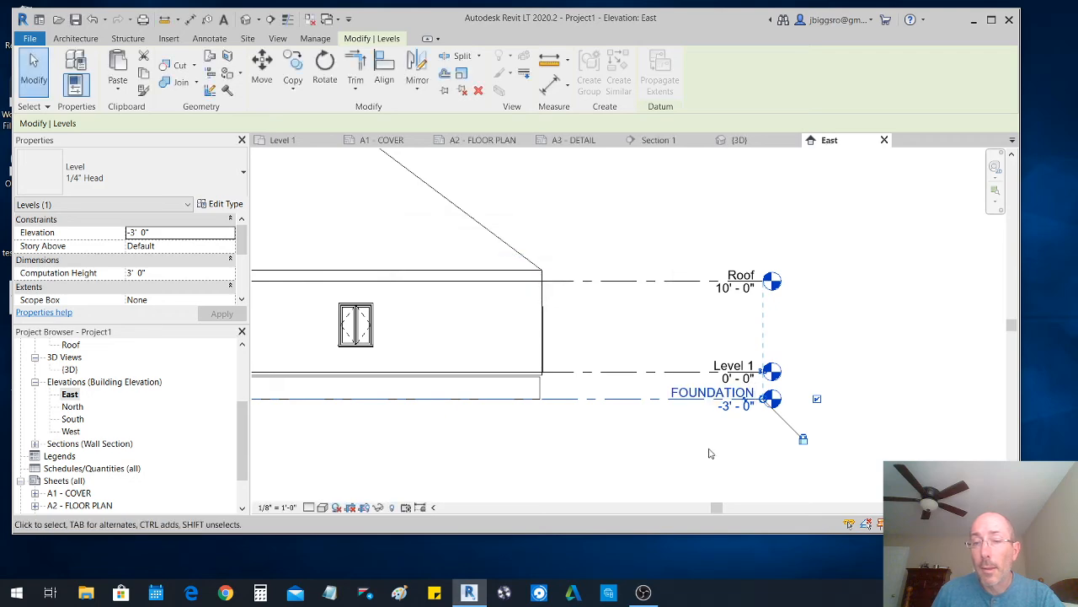
scroll(642, 433, "down", 4)
left_click(632, 433)
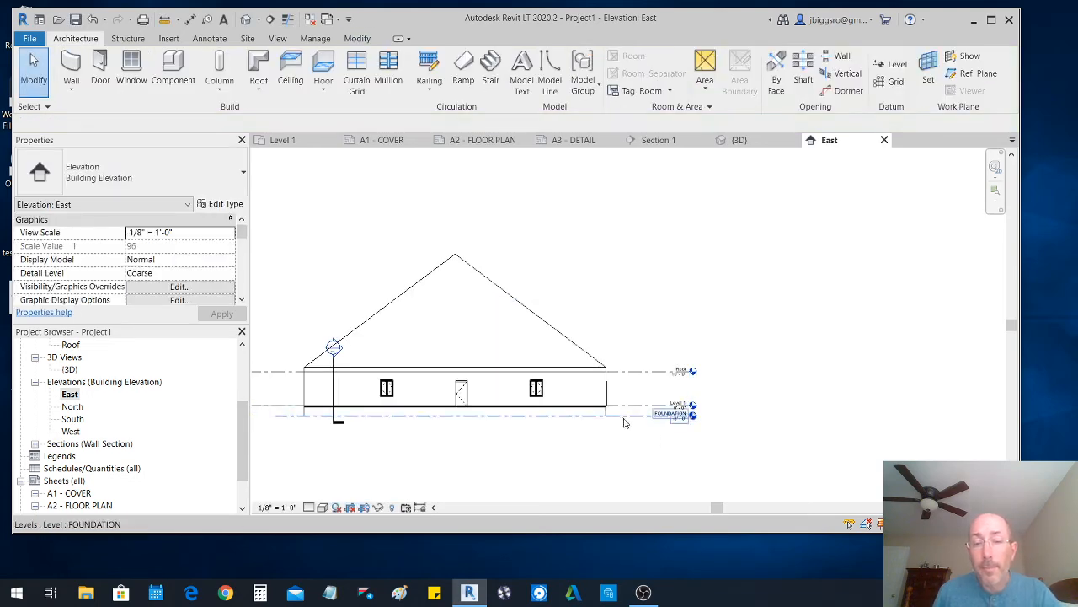
- Open the FOUNDATION floor plan, not the ceiling plan of the same name
scroll(98, 387, "up", 2)
double_click(88, 395)
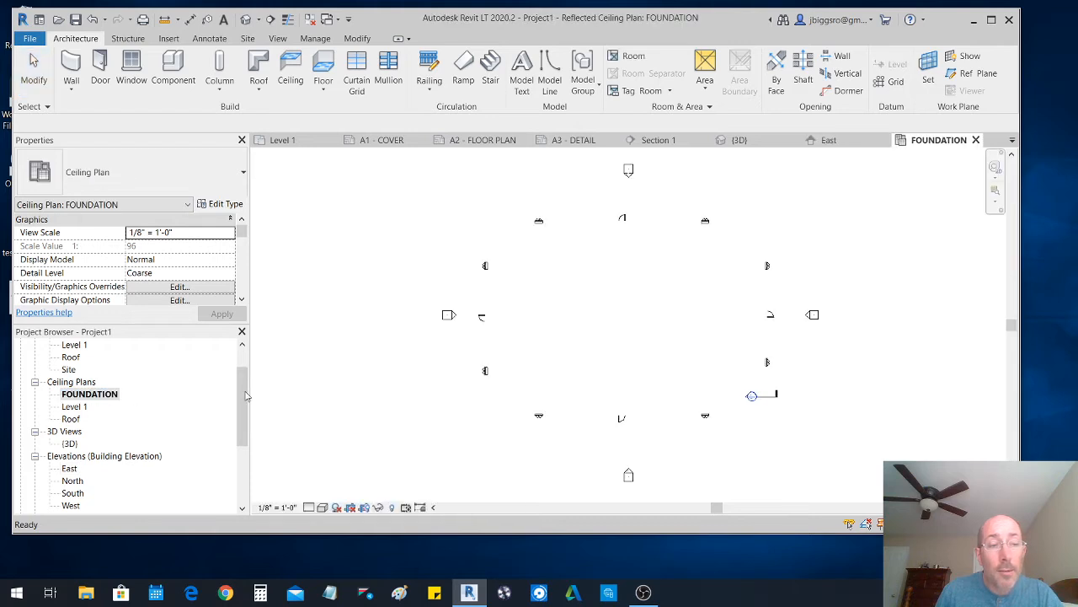
scroll(92, 361, "up", 1)
double_click(87, 358)
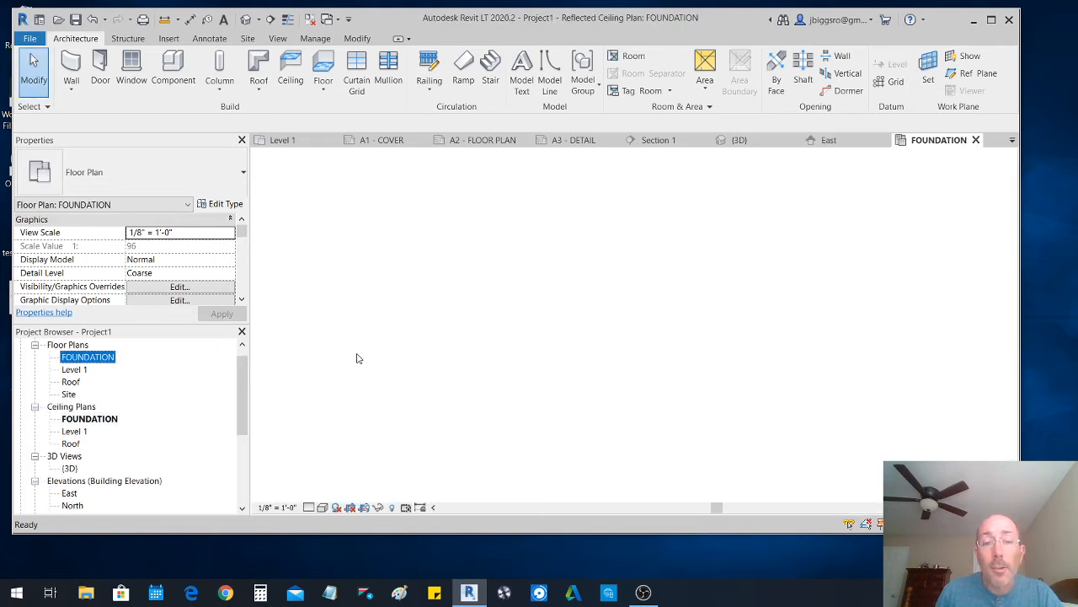
scroll(579, 223, "up", 2)
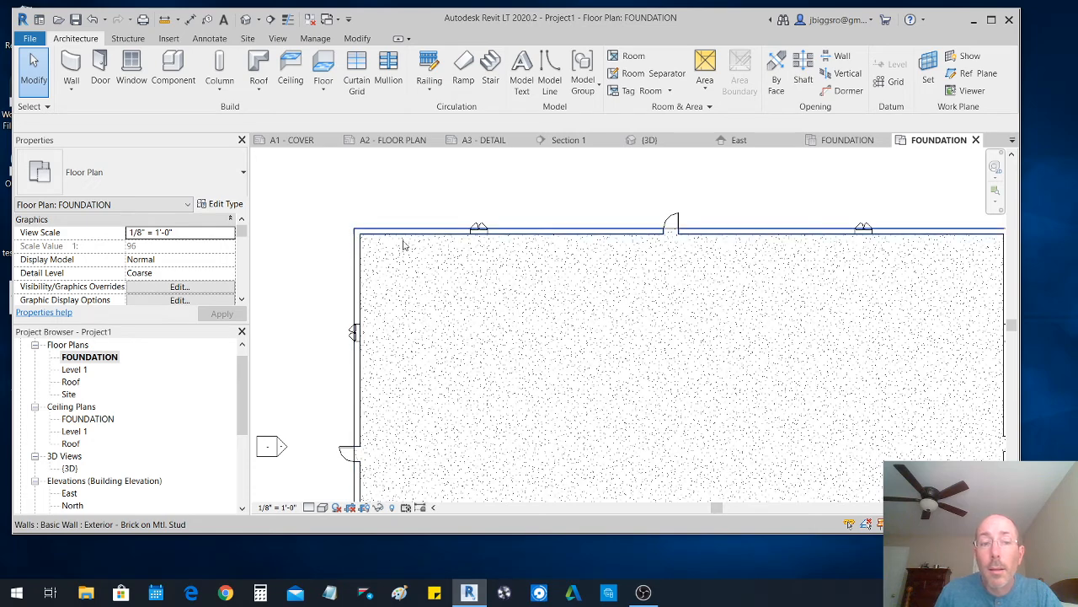
scroll(409, 270, "down", 3)
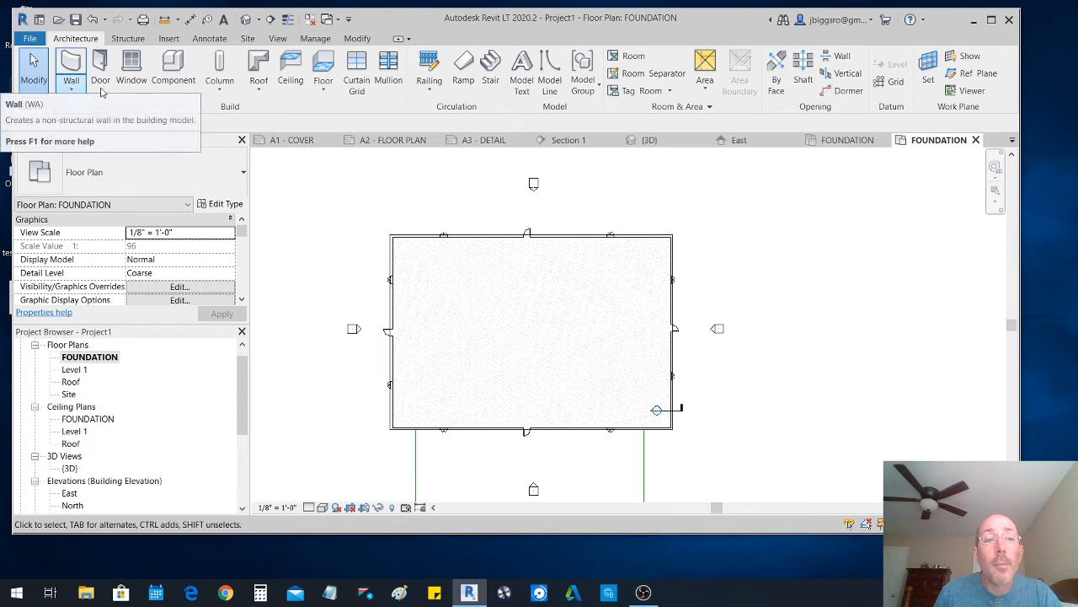
- Set the cut plane offset in the FOUNDATION floor plan's view range to 2' 0"
left_click(128, 39)
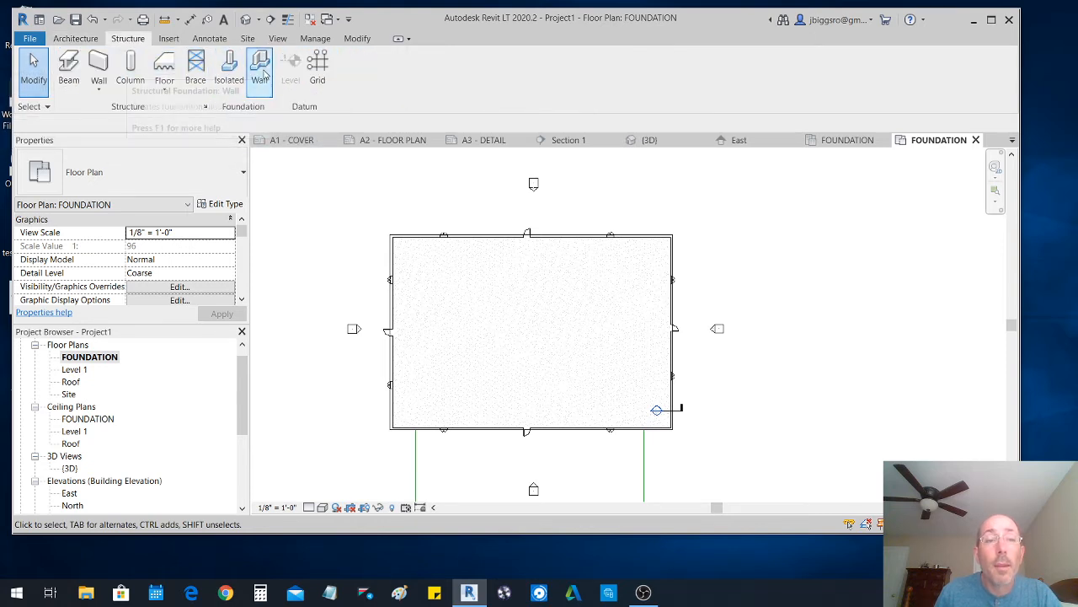
scroll(402, 247, "down", 3)
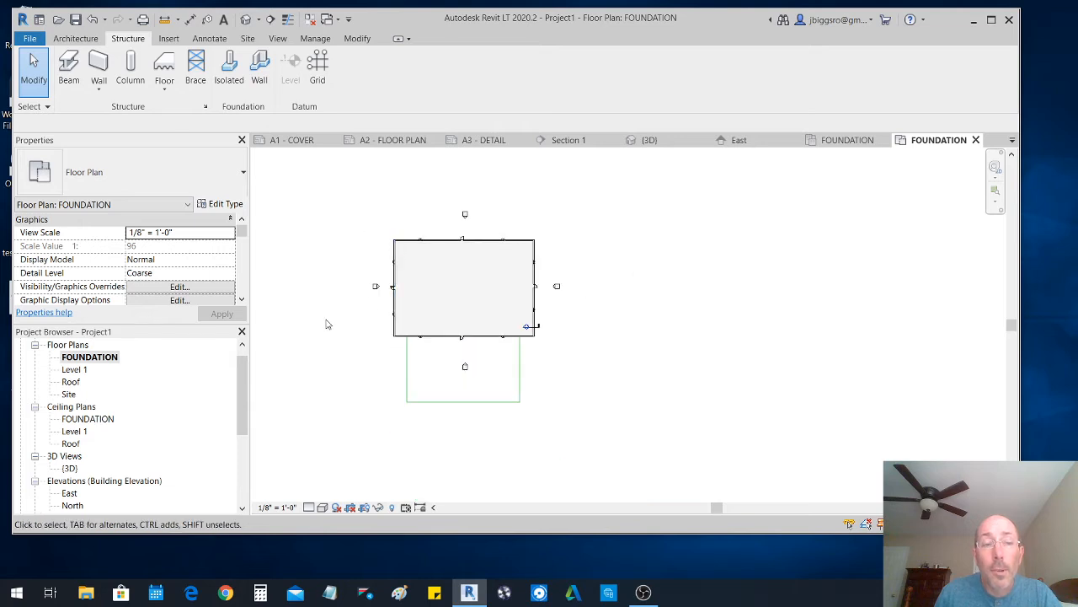
left_click_drag(241, 234, 240, 265)
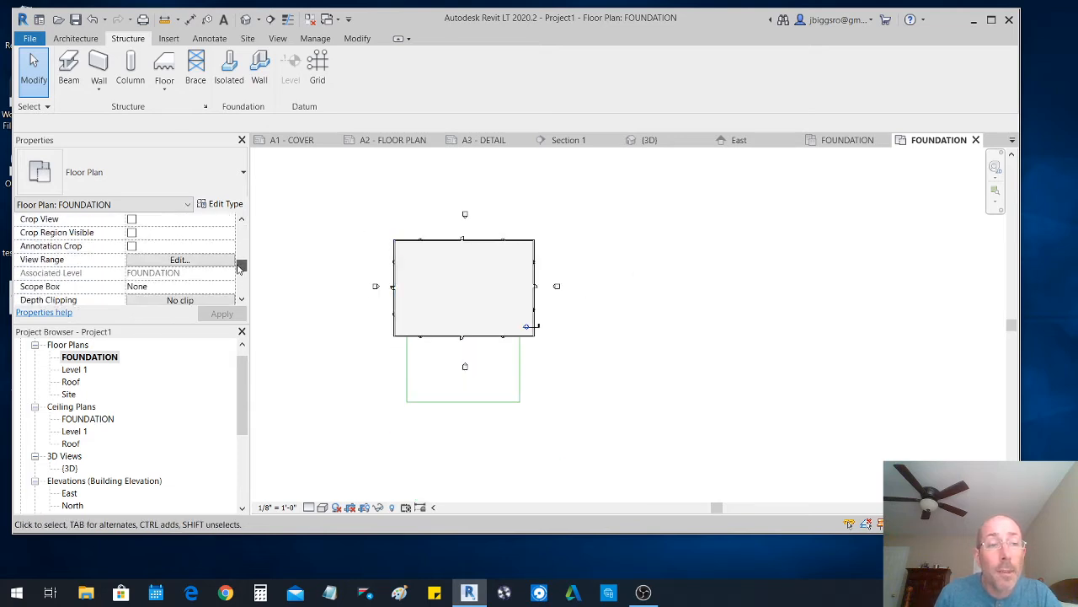
left_click(155, 260)
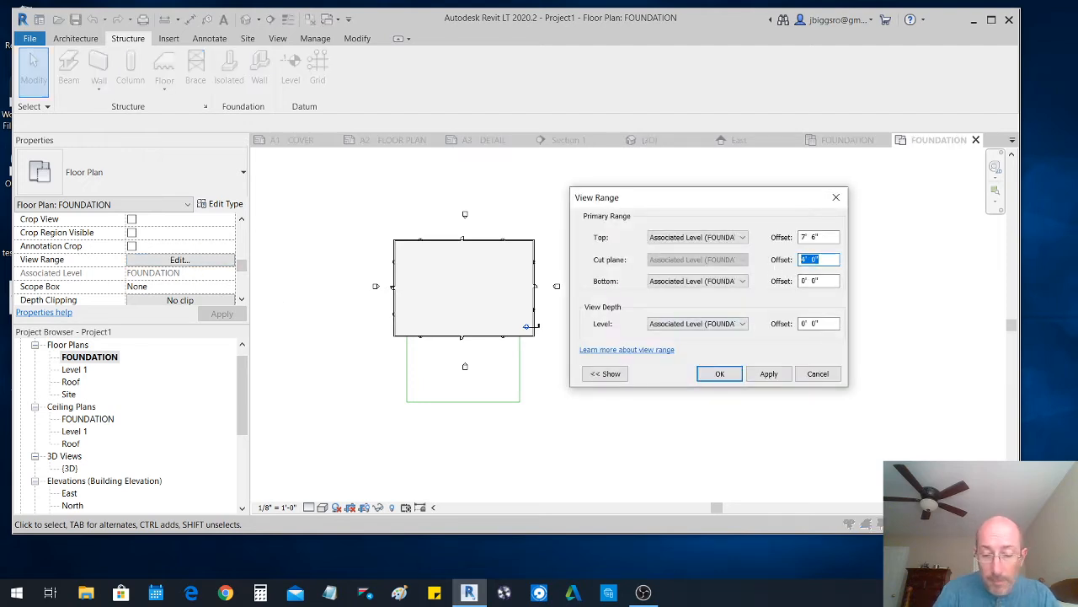
left_click(719, 374)
scroll(447, 255, "up", 3)
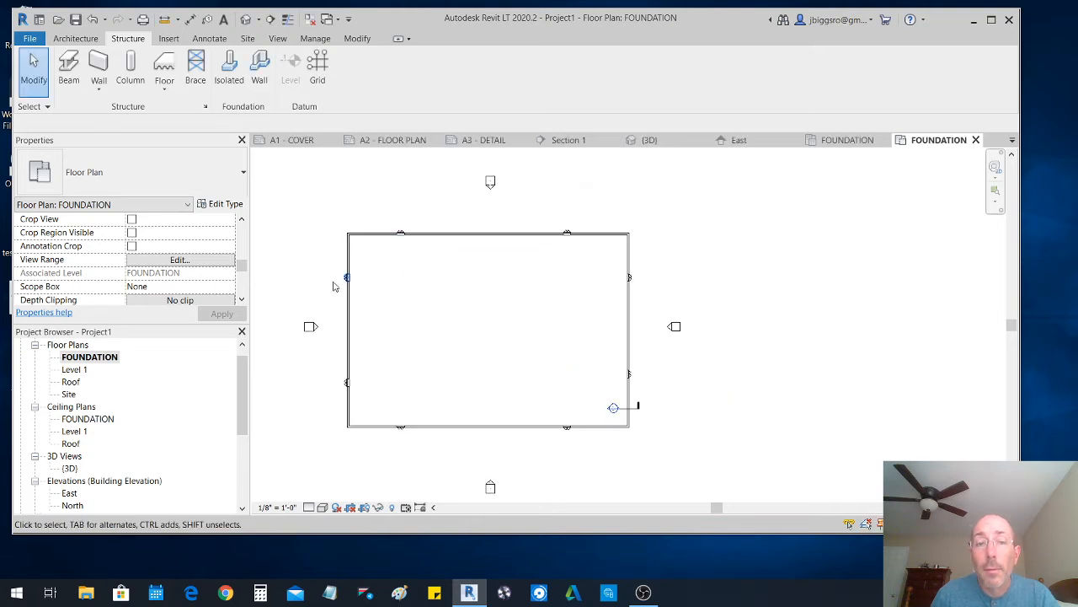
- Lower the top offset in the FOUNDATION floor plan's view range to exclude the windows above
scroll(376, 231, "up", 5)
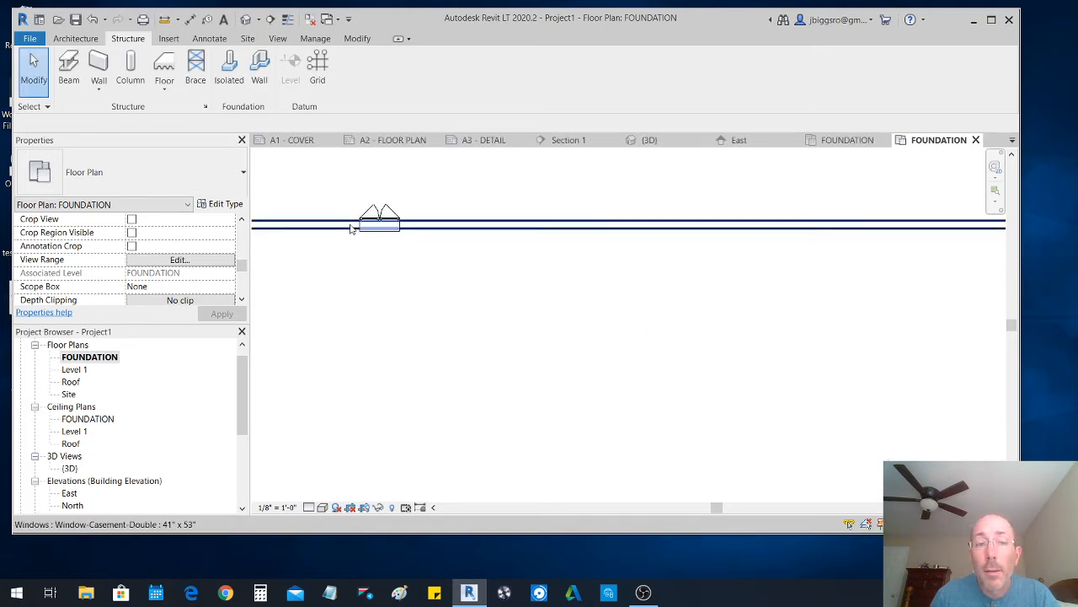
scroll(498, 269, "down", 3)
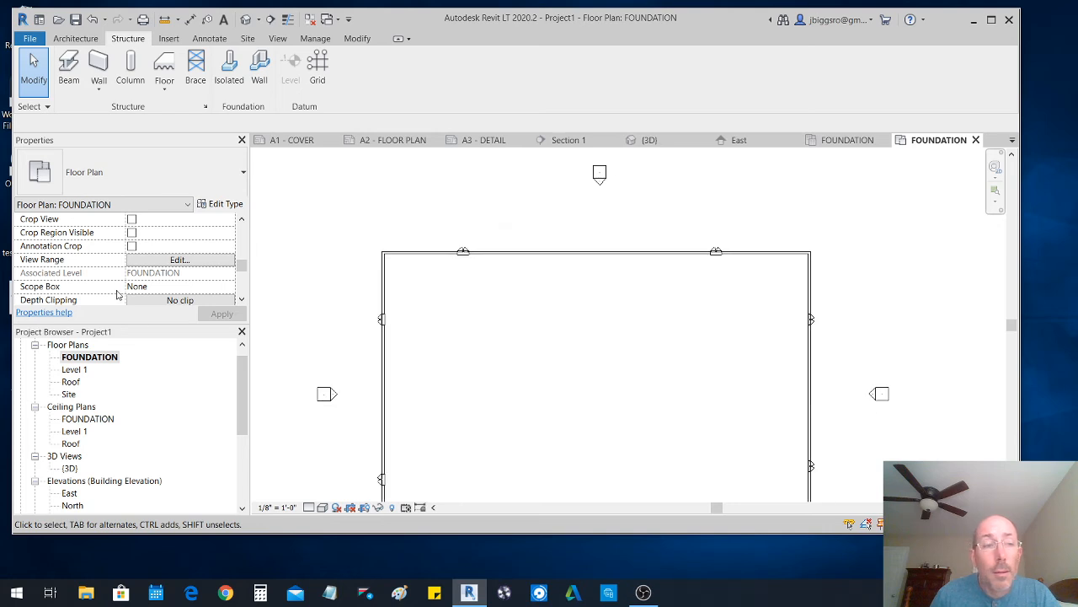
left_click(159, 264)
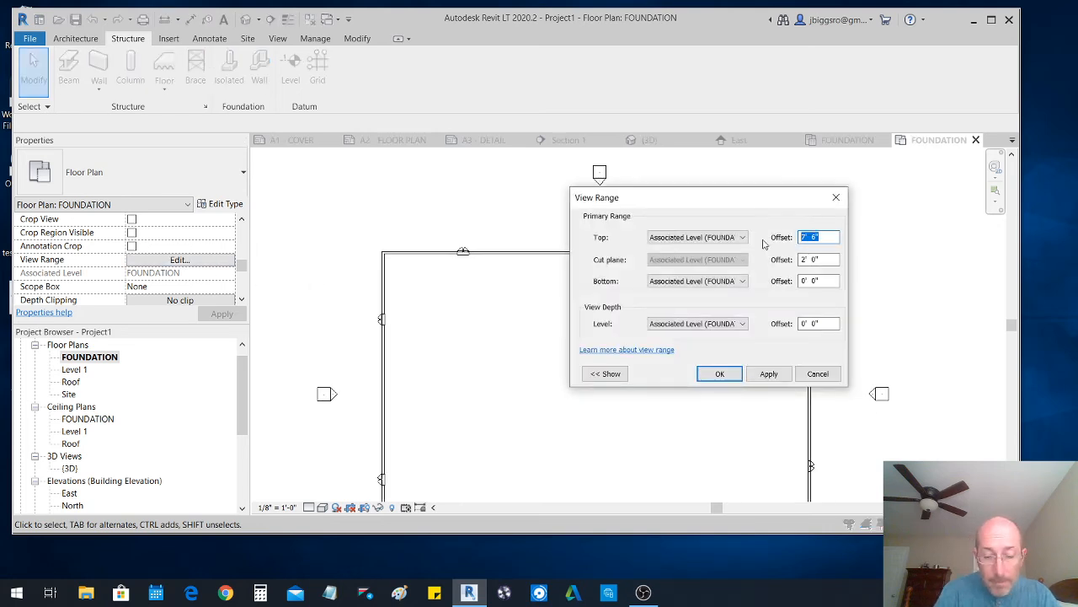
left_click(718, 373)
scroll(409, 257, "down", 2)
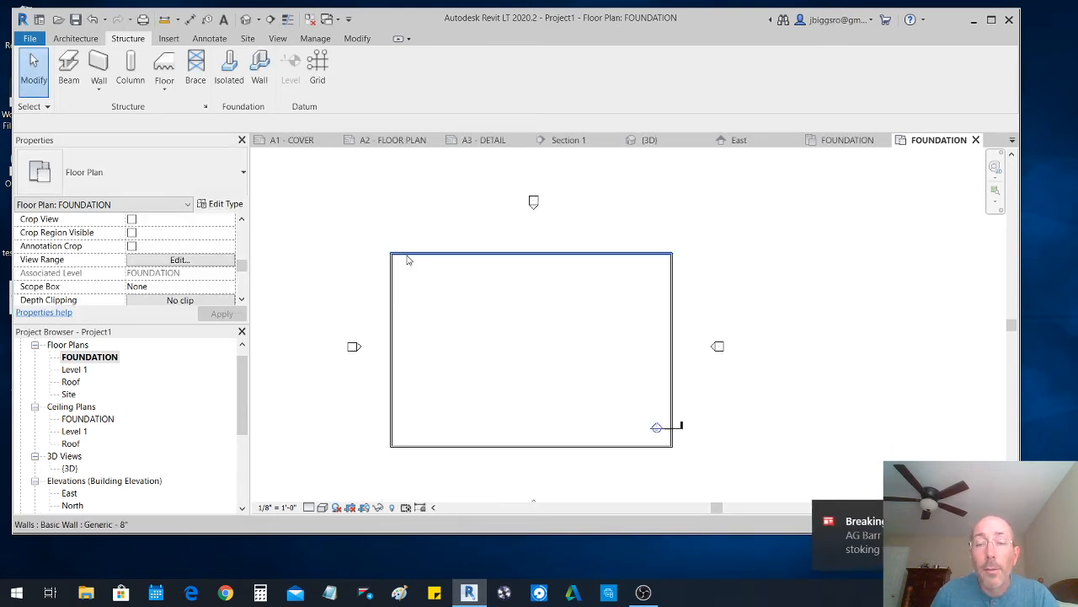
scroll(475, 330, "up", 1)
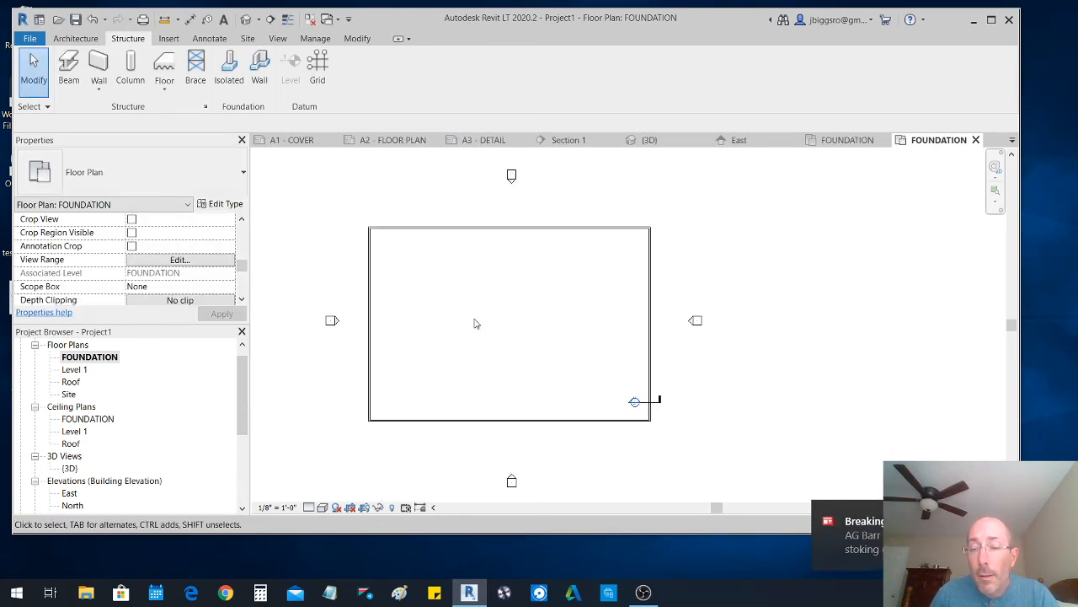
- Place 36" x 12" bearing footing wall foundations under all four foundation walls
left_click(259, 69)
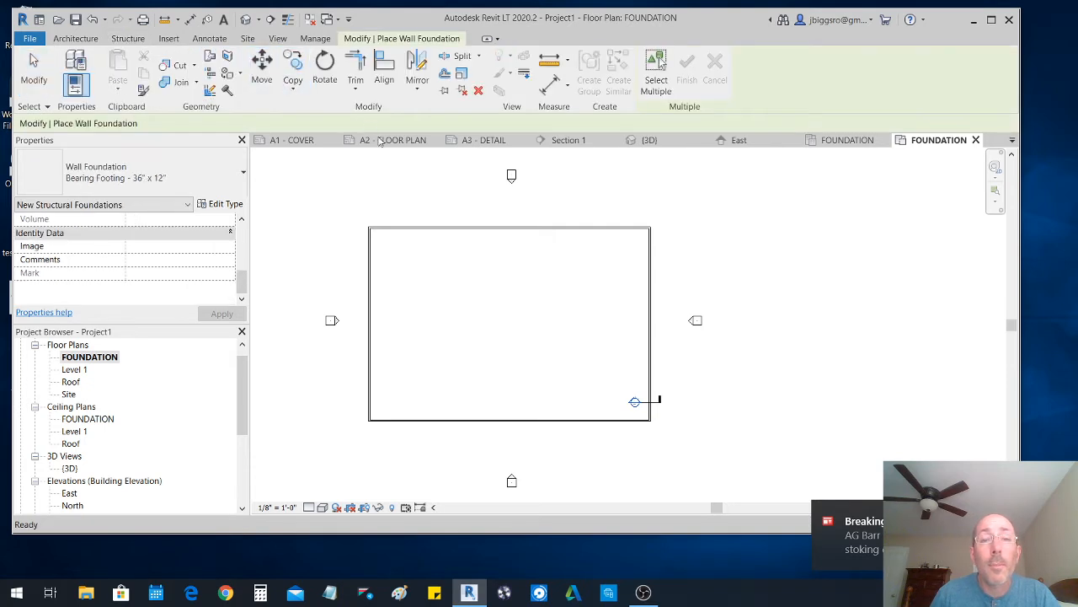
left_click(393, 228)
left_click(650, 275)
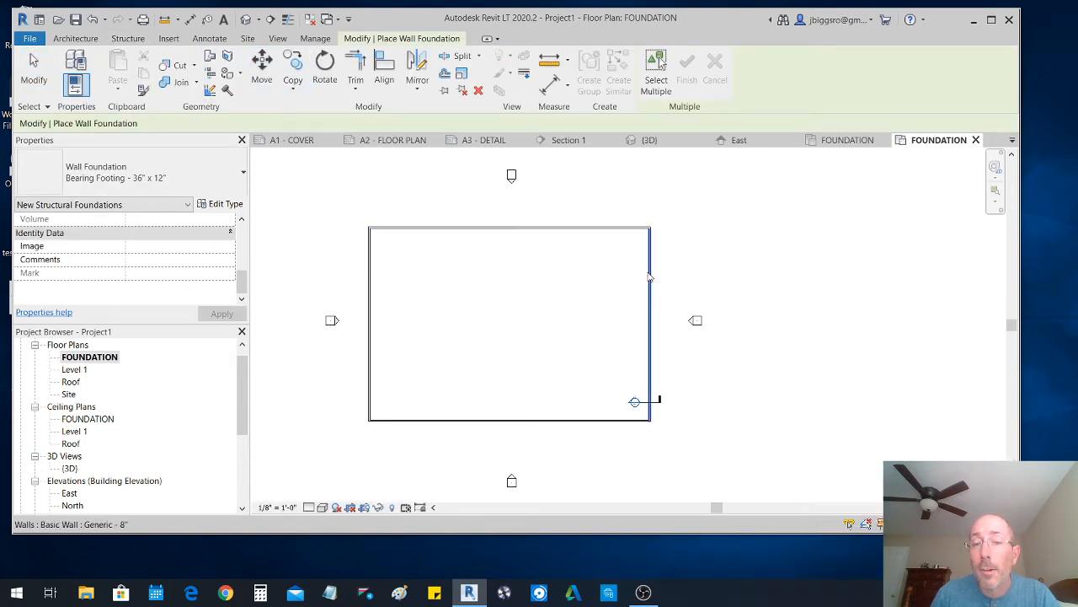
left_click(548, 421)
left_click(372, 339)
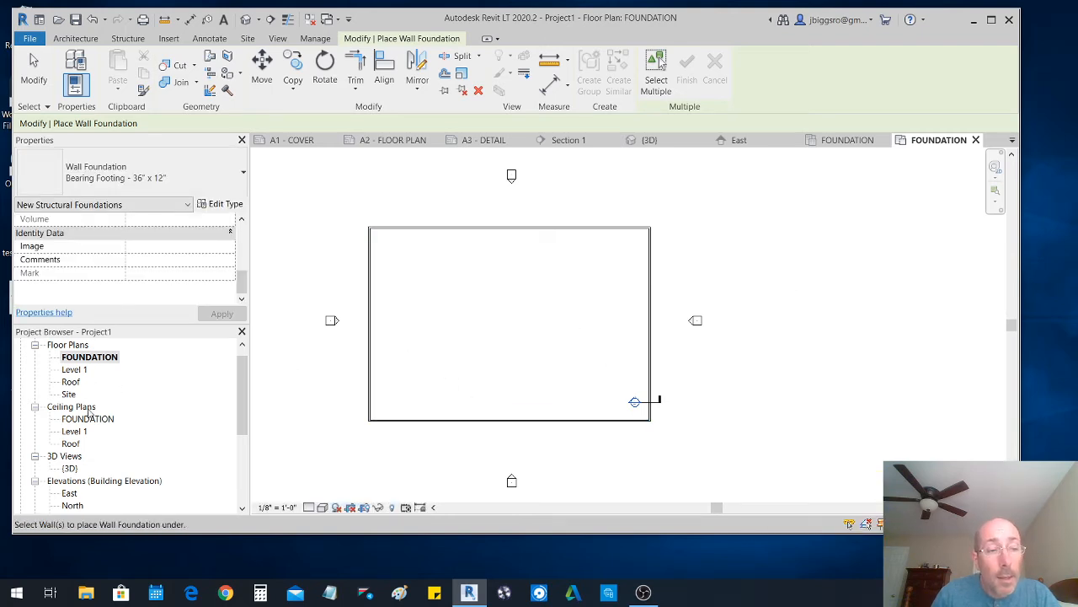
- Open the {3D} view and inspect the footings around the base of the building
double_click(71, 468)
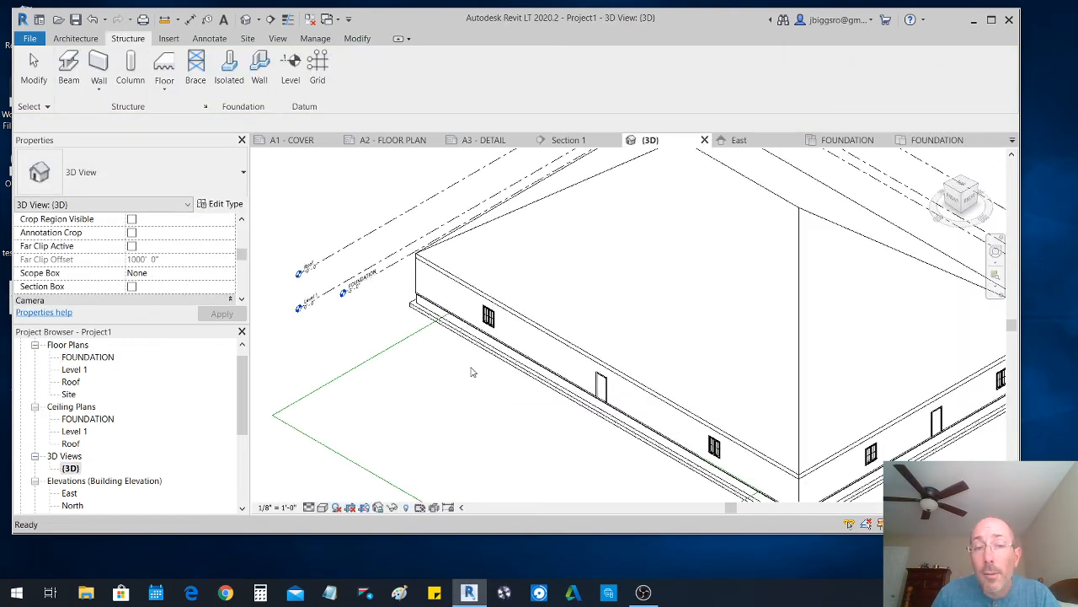
scroll(691, 455, "down", 3)
scroll(720, 469, "up", 4)
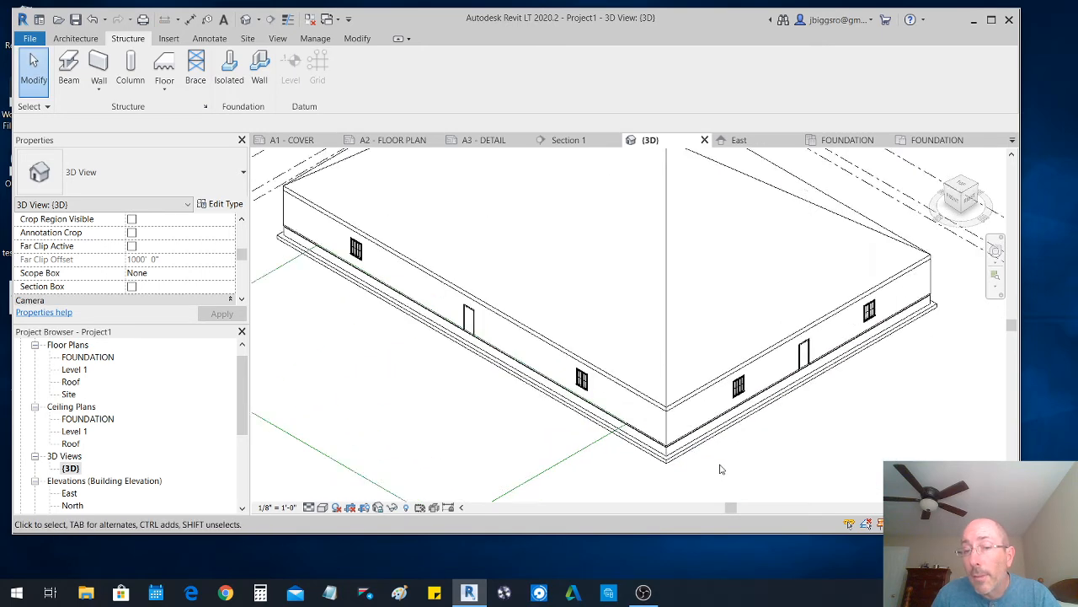
scroll(712, 463, "down", 4)
scroll(367, 399, "up", 3)
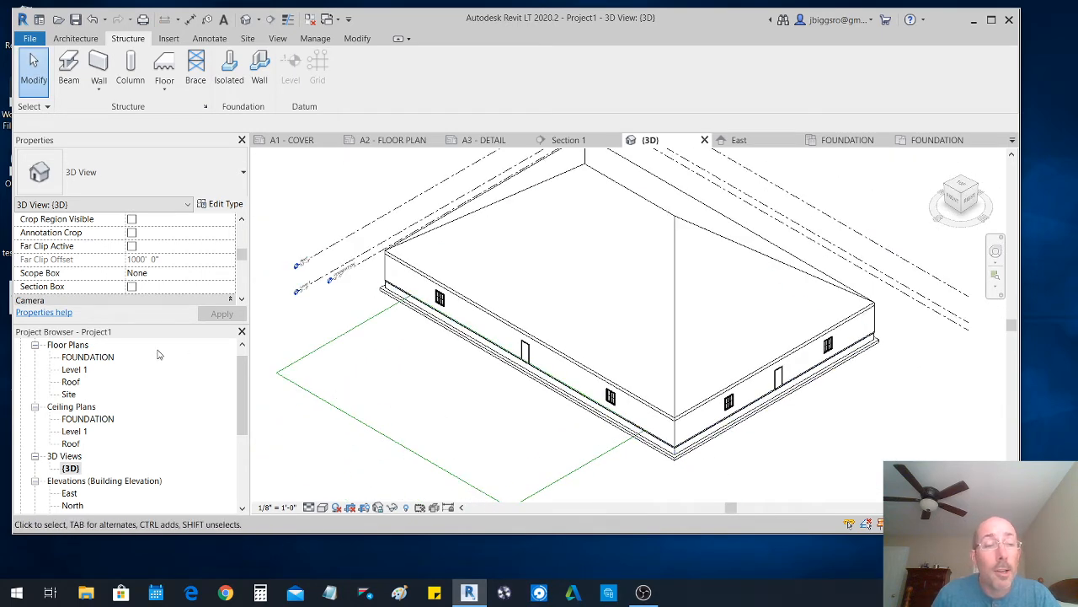
scroll(239, 438, "down", 4)
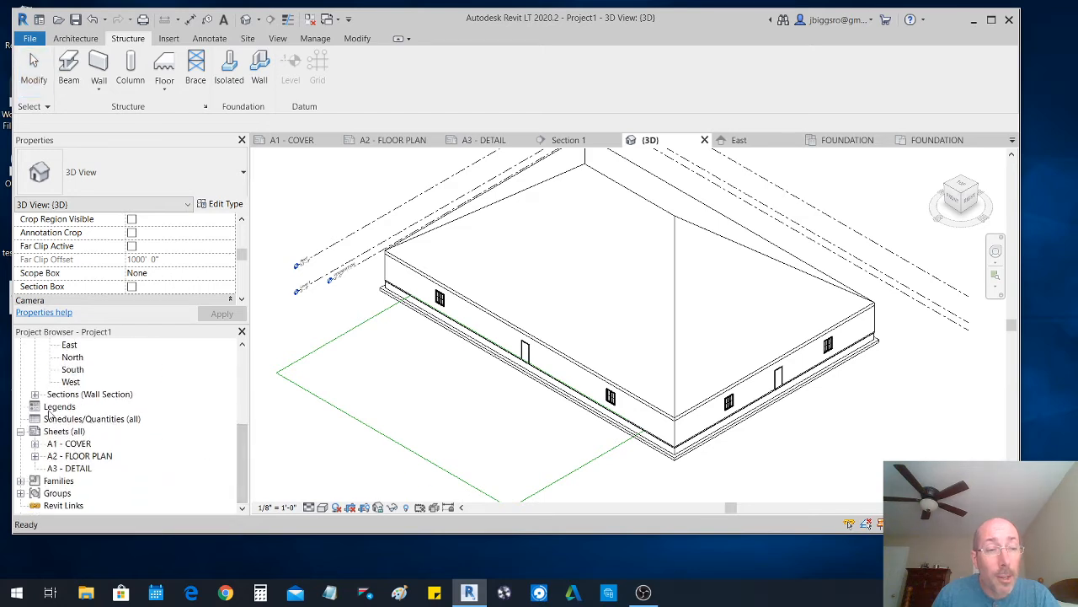
- Open the Section 1 wall section view and focus on the foundation wall and footing
left_click(34, 395)
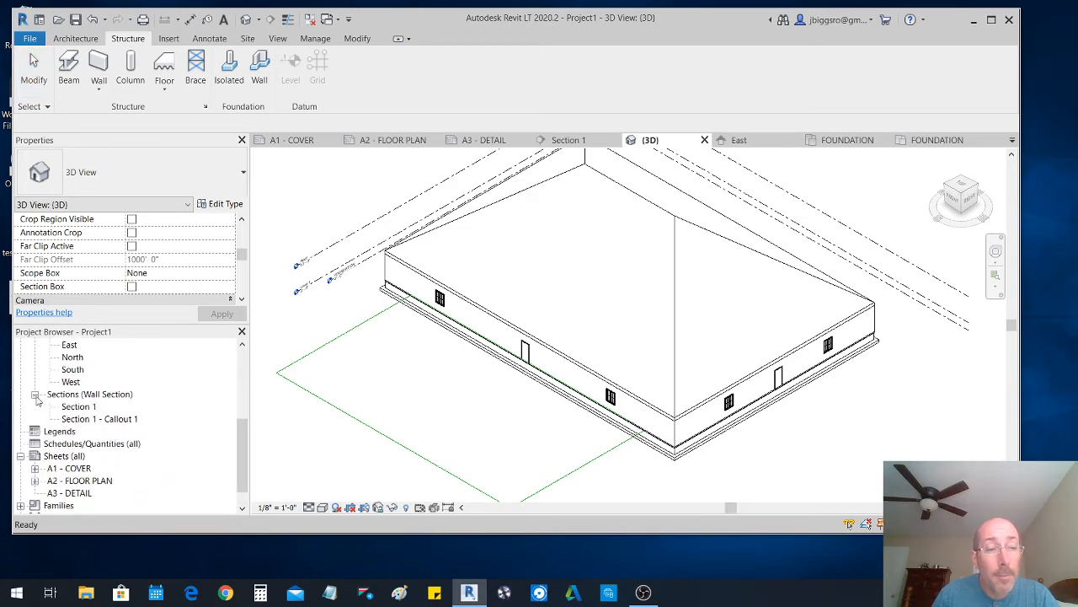
double_click(80, 407)
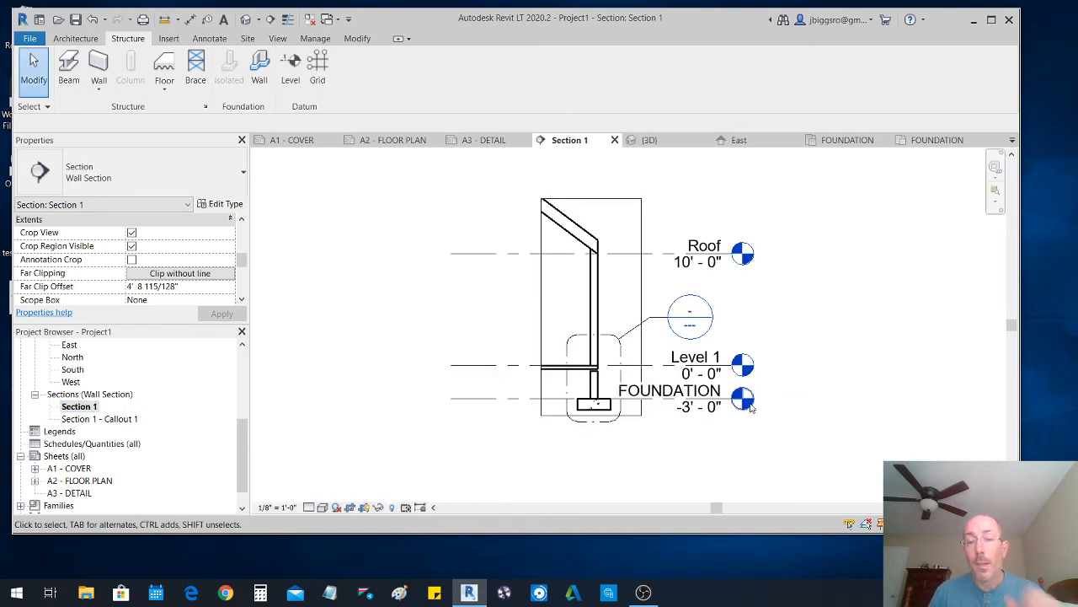
scroll(582, 461, "up", 2)
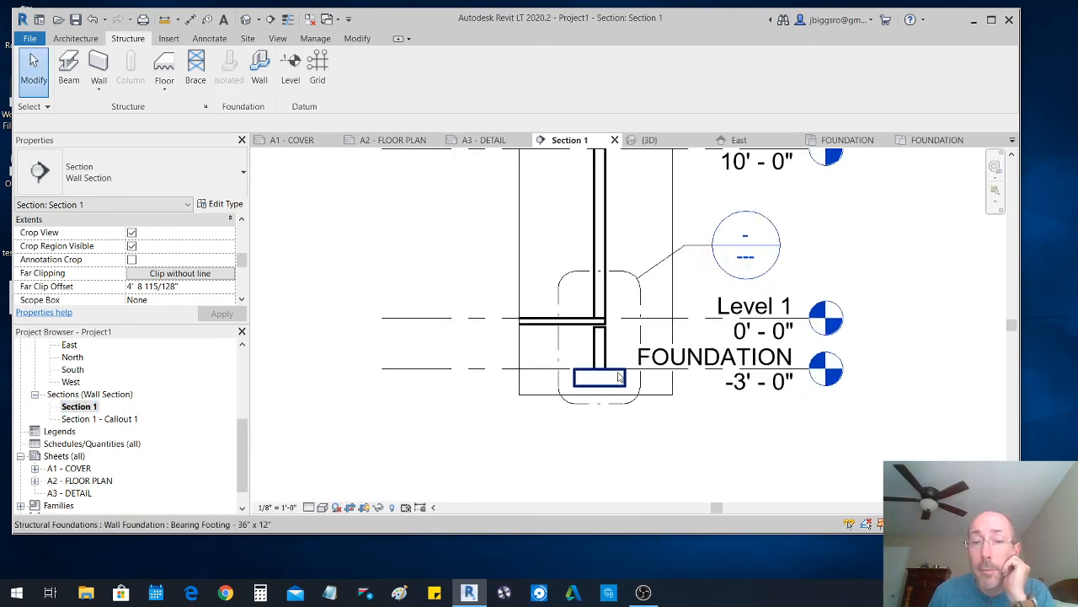
left_click(638, 271)
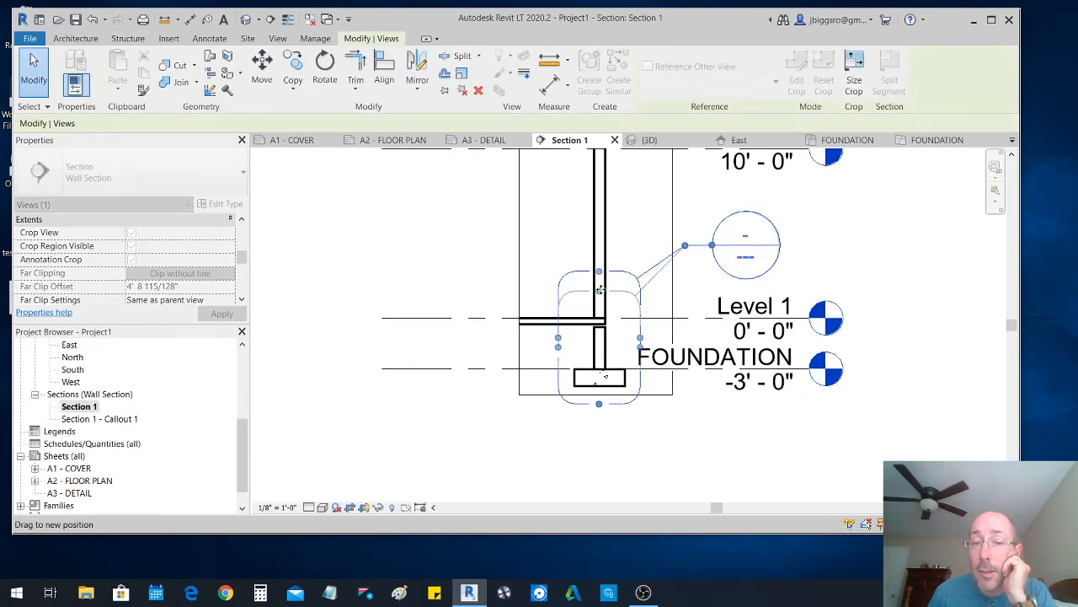
key("Escape")
- Extend the top of the Generic - 8" foundation wall up to the underside of the floor slab
scroll(599, 336, "up", 4)
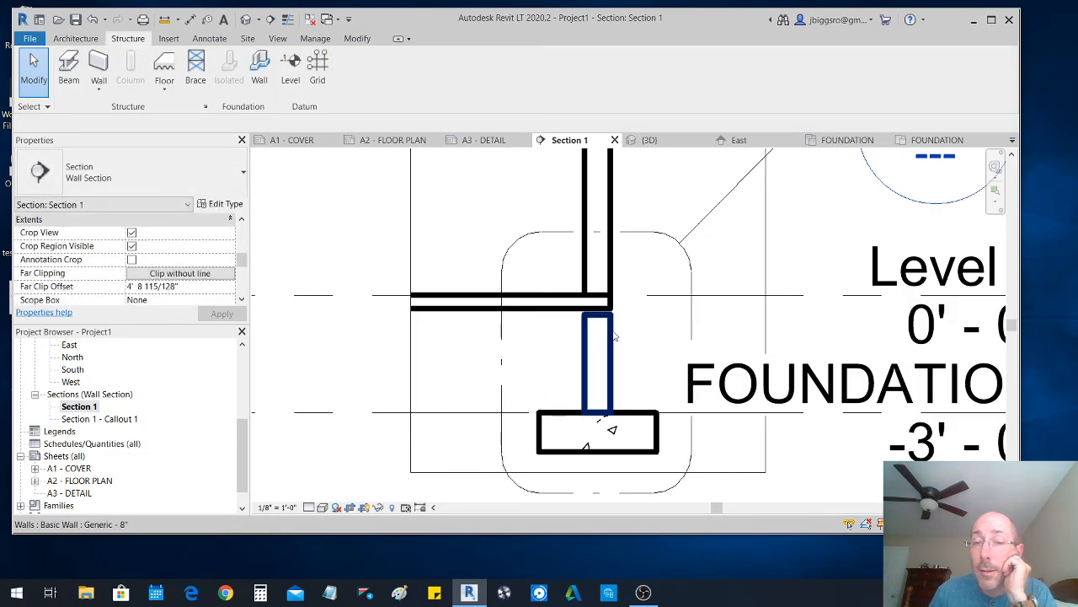
left_click(614, 336)
scroll(596, 306, "up", 7)
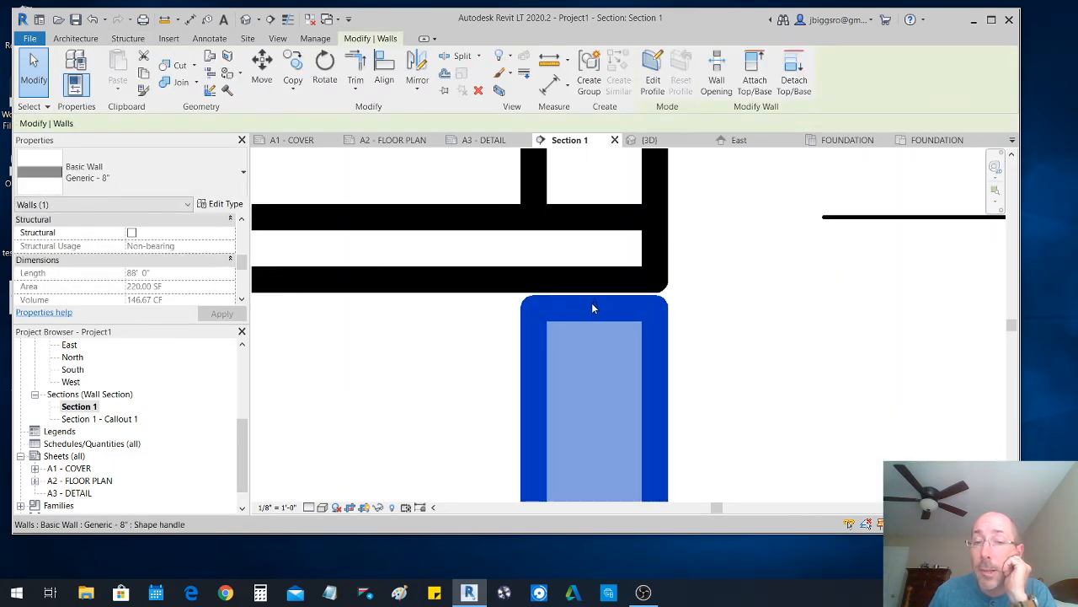
left_click_drag(593, 308, 593, 267)
scroll(574, 345, "down", 8)
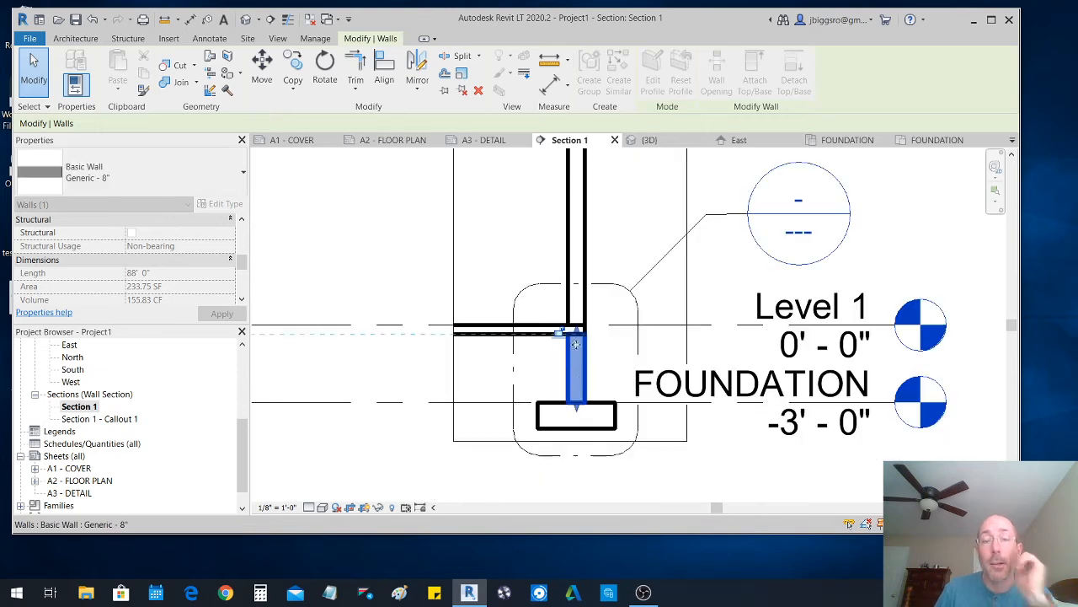
key("Escape")
- Open the Section 1 callout view to check the foundation detail, and close it again
scroll(679, 391, "down", 3)
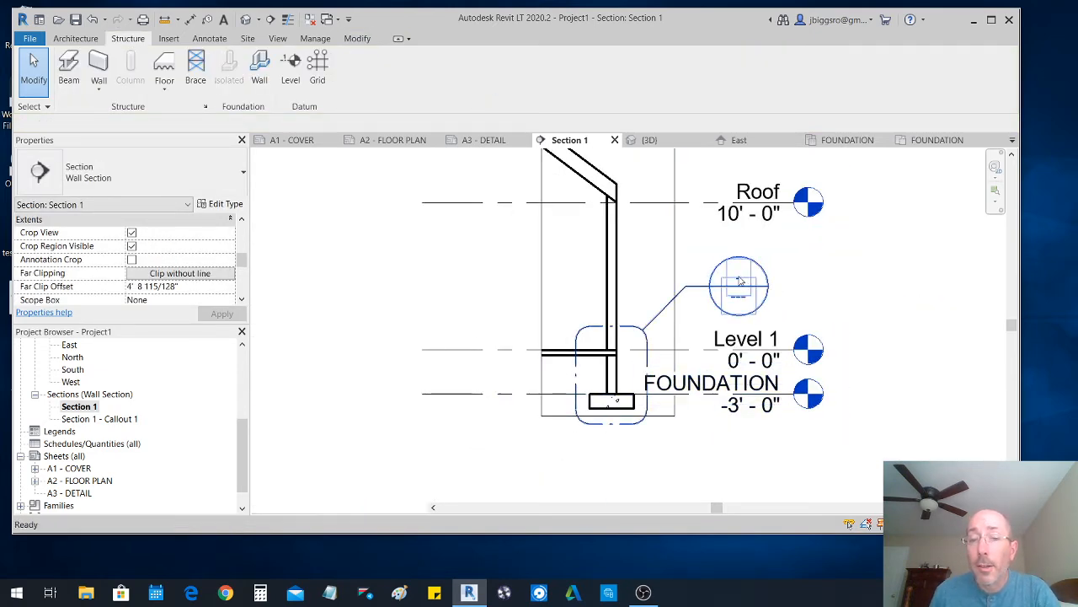
double_click(739, 283)
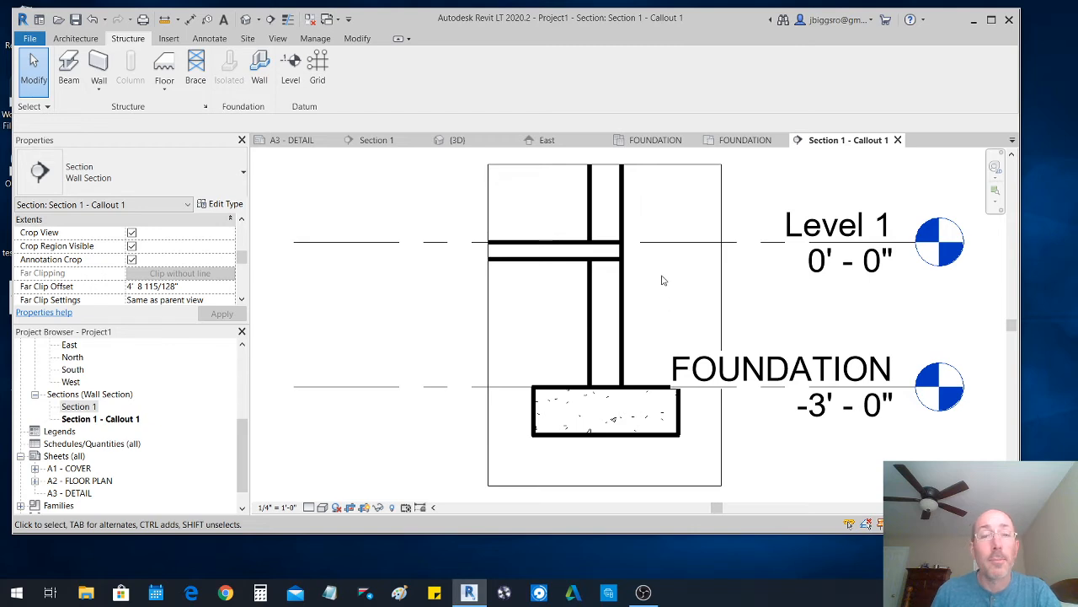
left_click(898, 140)
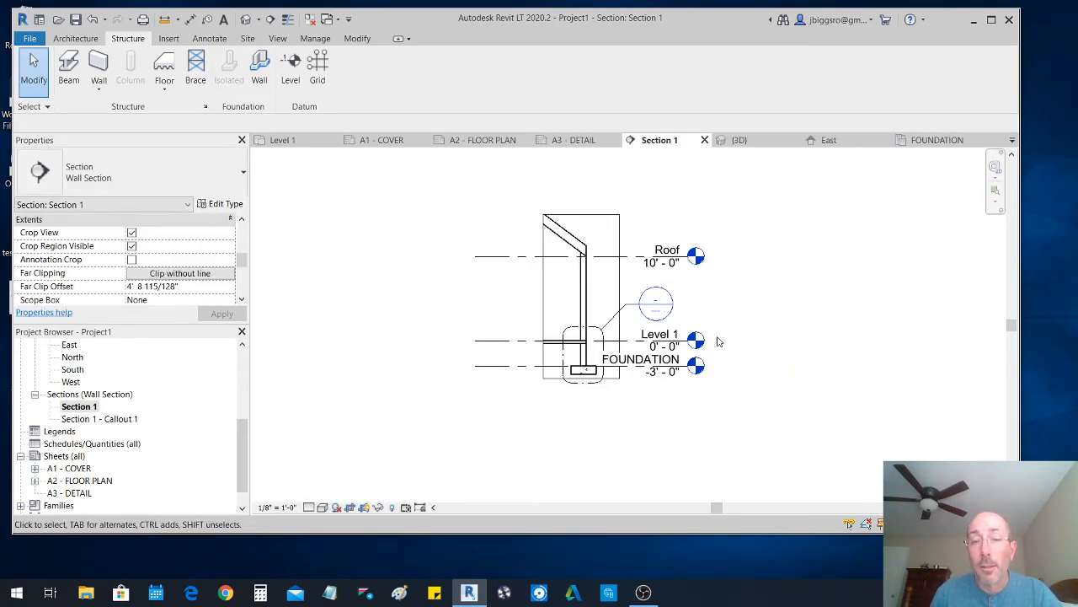
- Examine how the exterior wall, floor slab, foundation wall and footing meet in Section 1
scroll(641, 339, "up", 3)
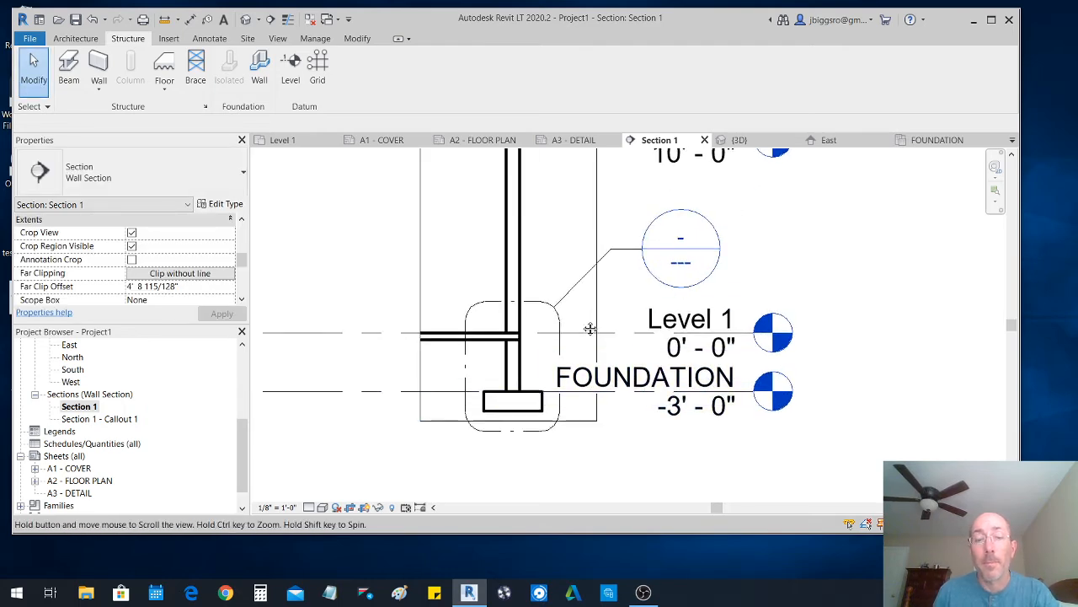
mouse_move(589, 327)
middle_mouse_down()
mouse_move(573, 349)
mouse_move(578, 330)
middle_mouse_up()
scroll(576, 372, "down", 2)
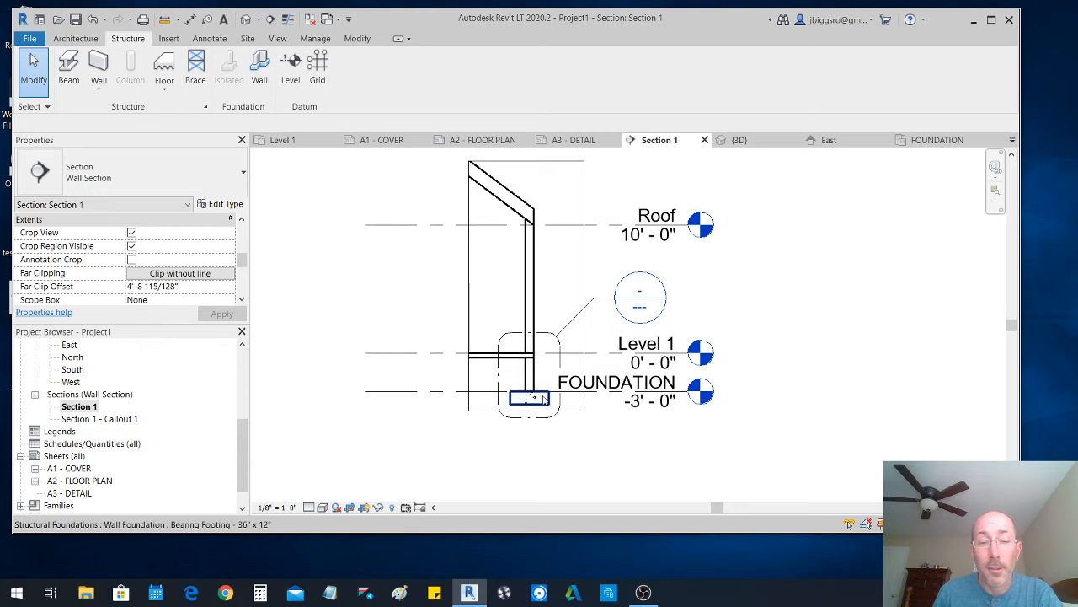
scroll(516, 393, "up", 3)
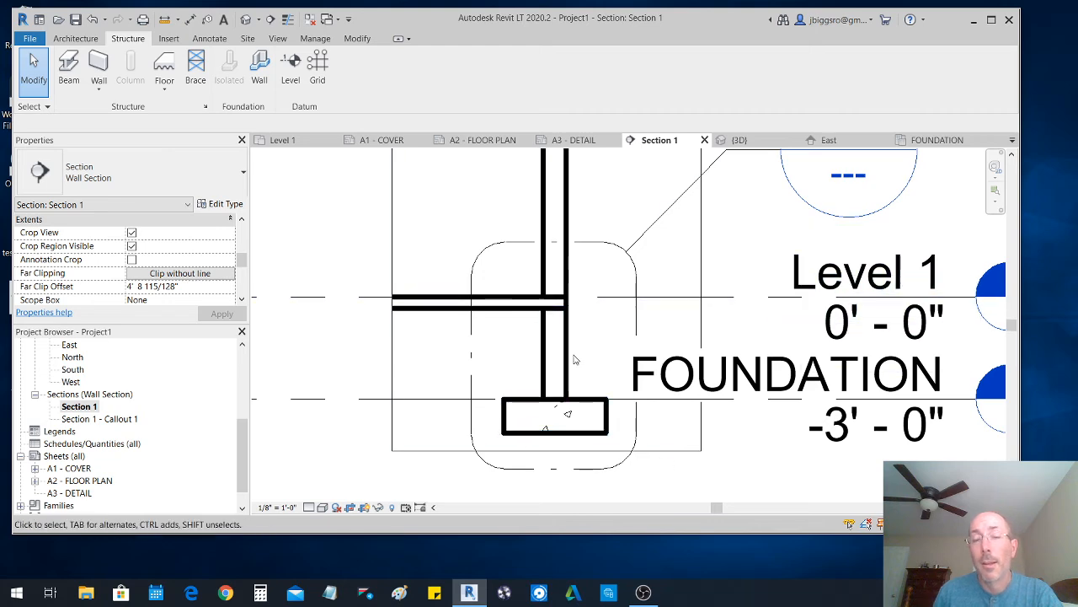
scroll(577, 360, "down", 2)
middle_click_drag(591, 346, 555, 379)
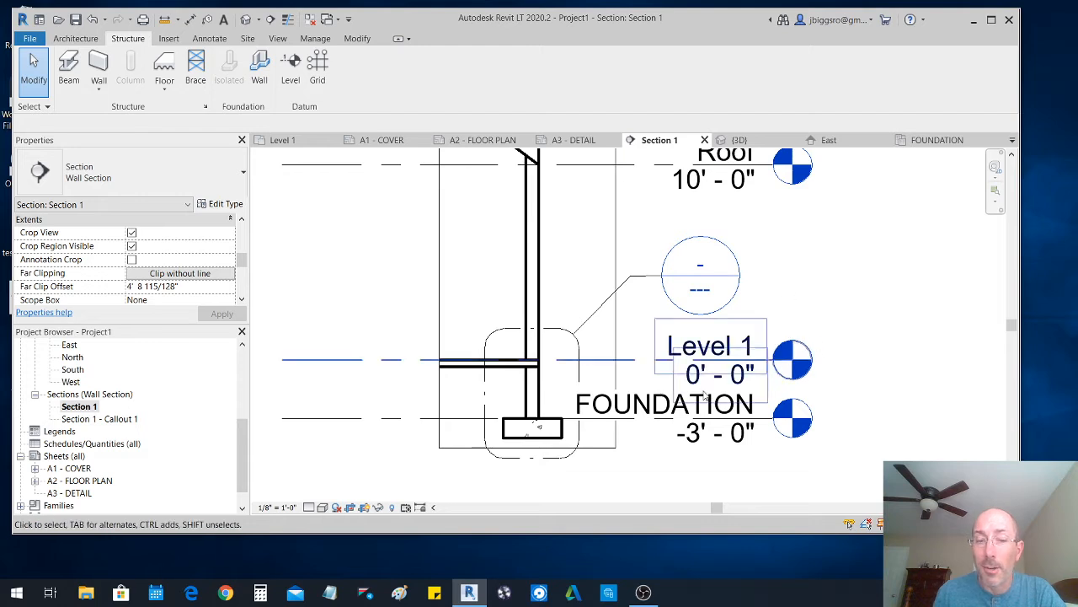
scroll(522, 438, "up", 3)
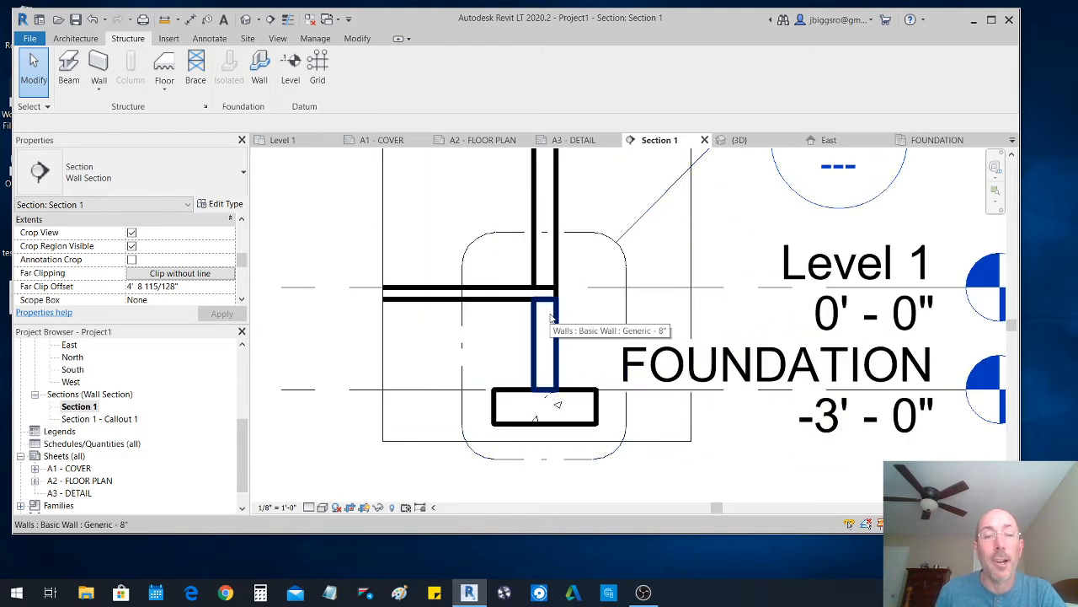
left_click(73, 41)
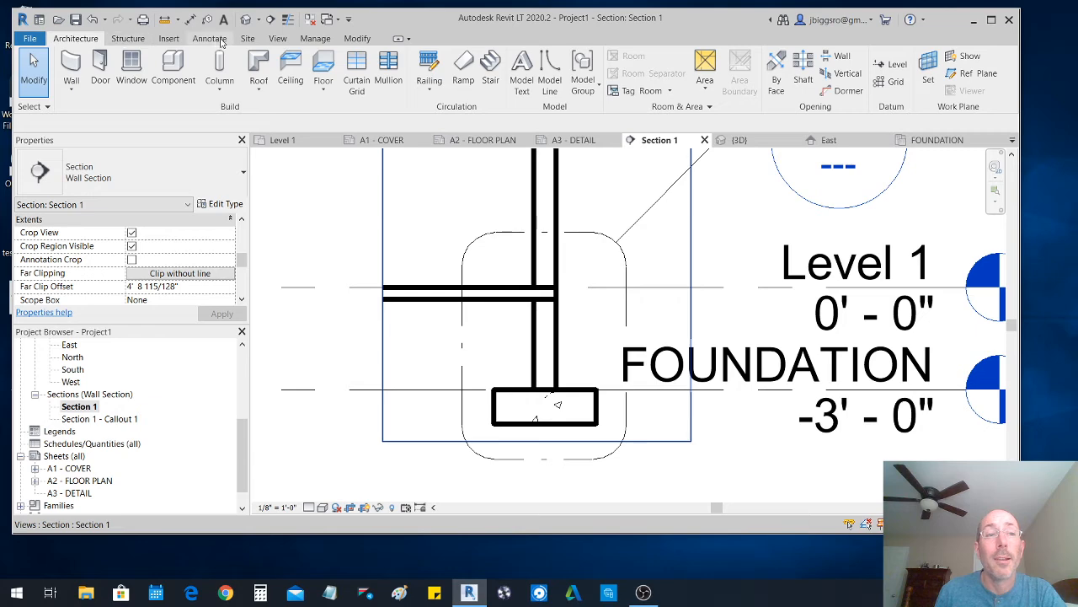
scroll(495, 319, "down", 3)
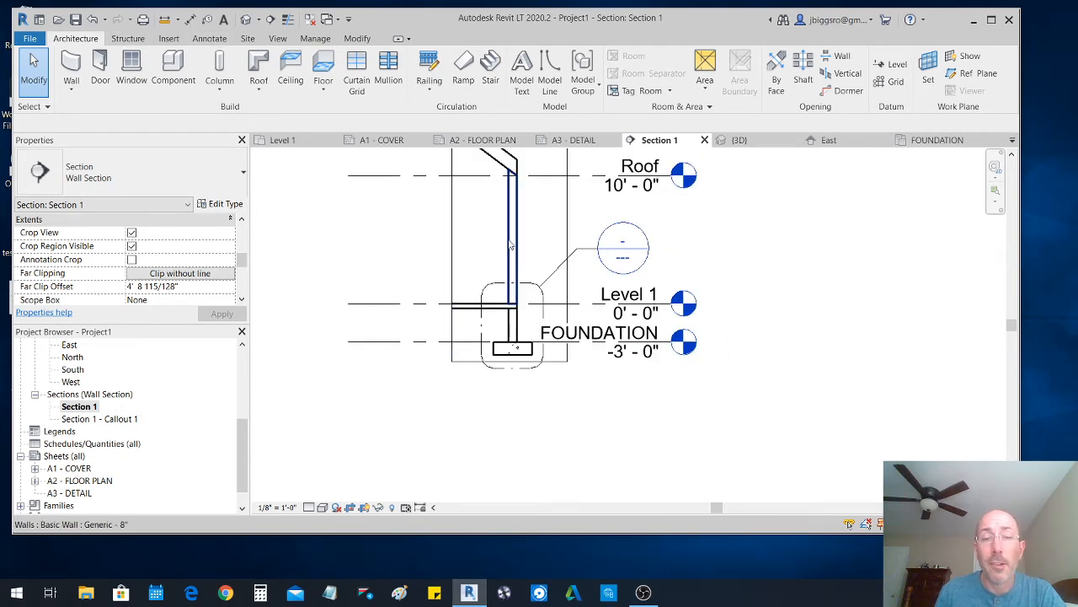
scroll(514, 291, "up", 3)
scroll(497, 352, "up", 3)
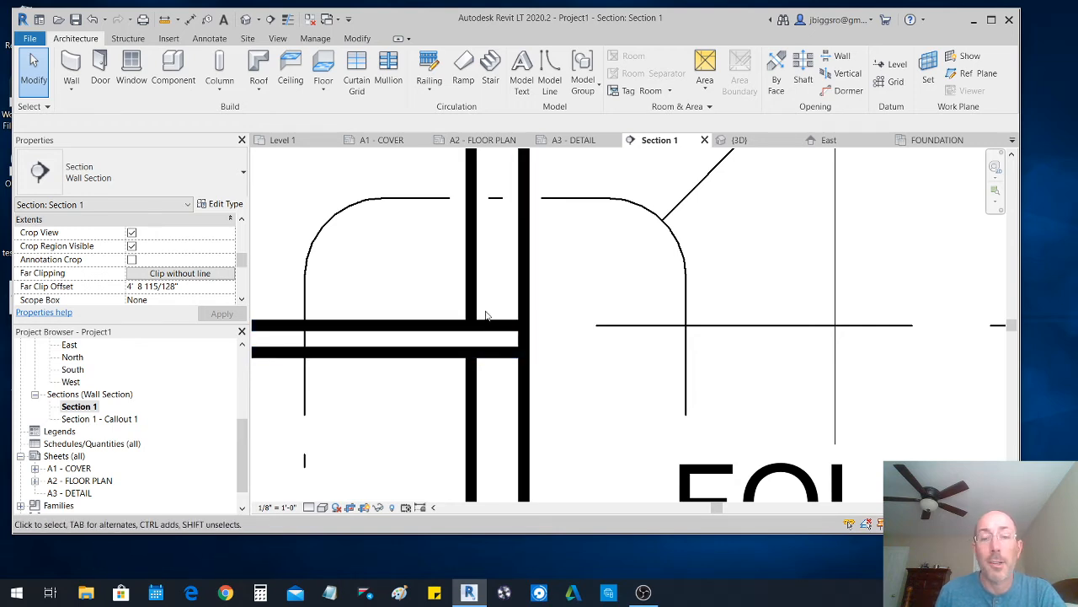
scroll(486, 343, "down", 5)
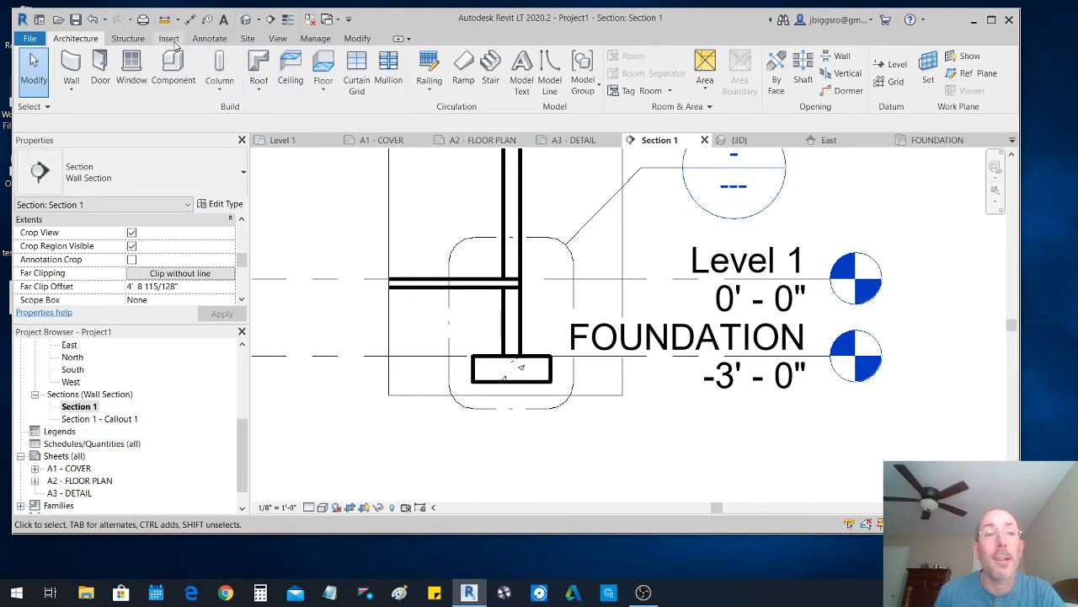
- Start a Diagonal Crosshatch filled region, tracing the slab's underside, the foundation wall's inner face and the footing's top to its inner corner
left_click(211, 39)
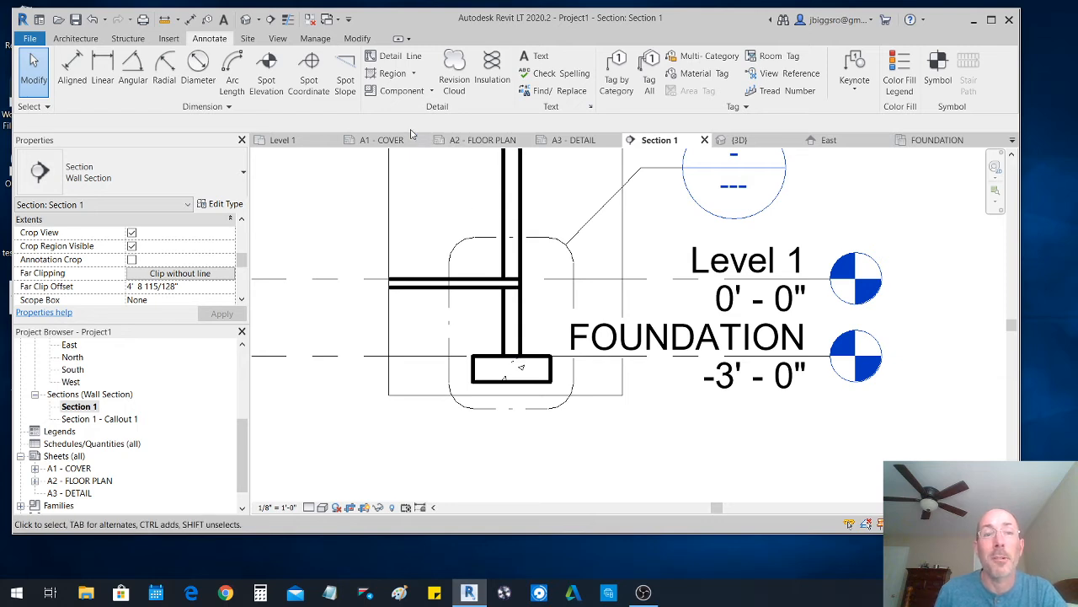
left_click(414, 74)
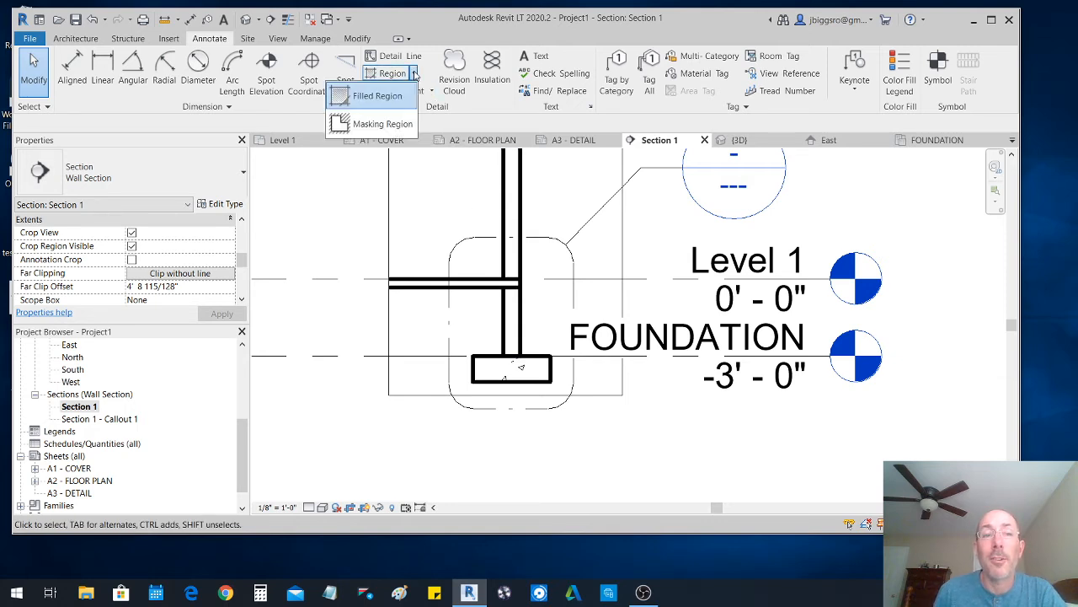
left_click(370, 96)
scroll(423, 325, "up", 2)
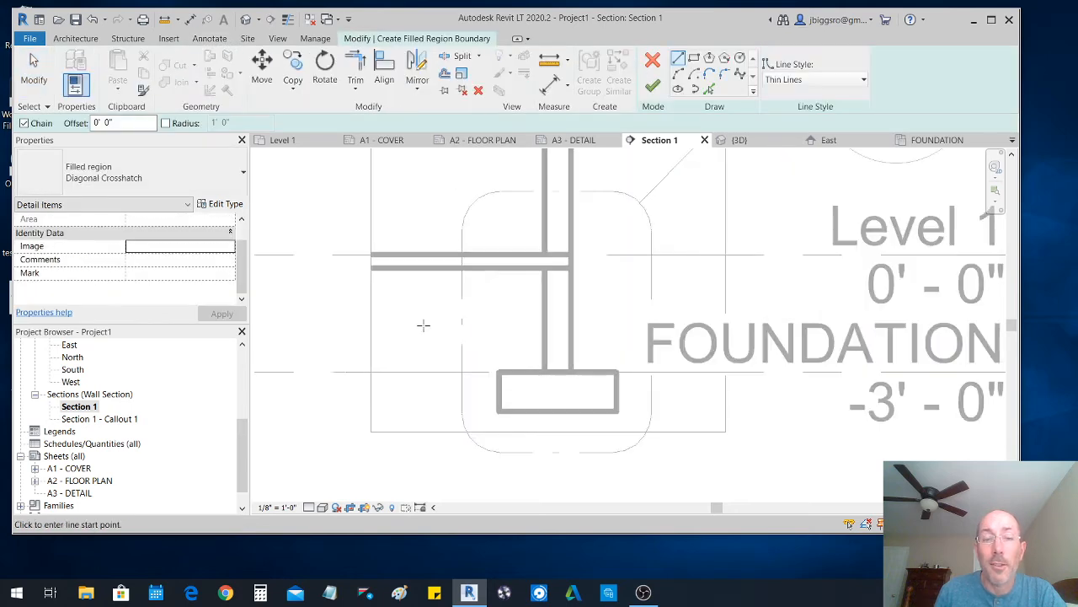
scroll(423, 325, "up", 1)
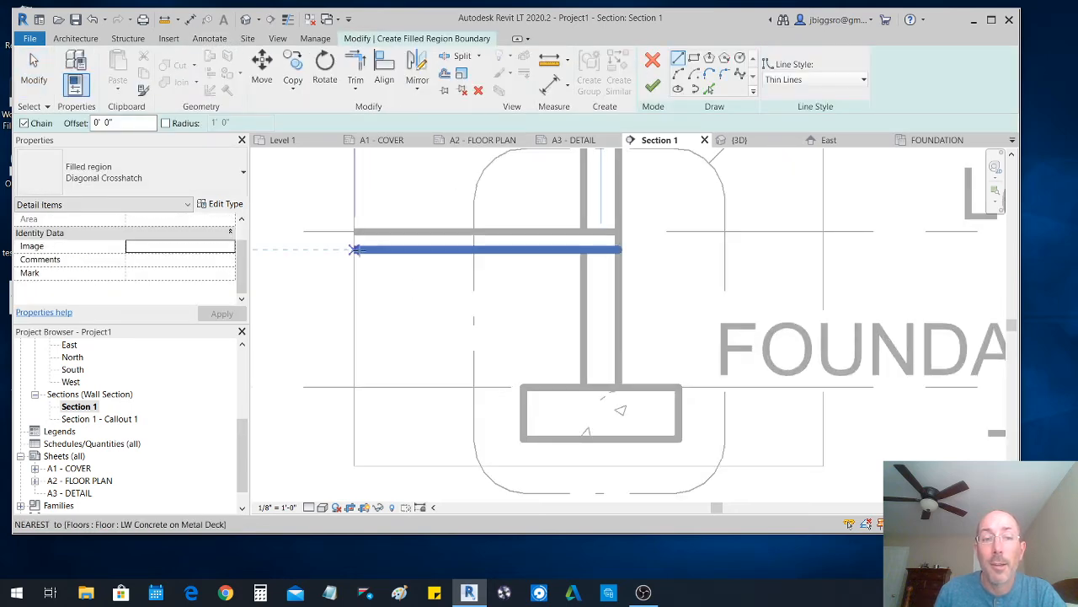
scroll(471, 368, "down", 3)
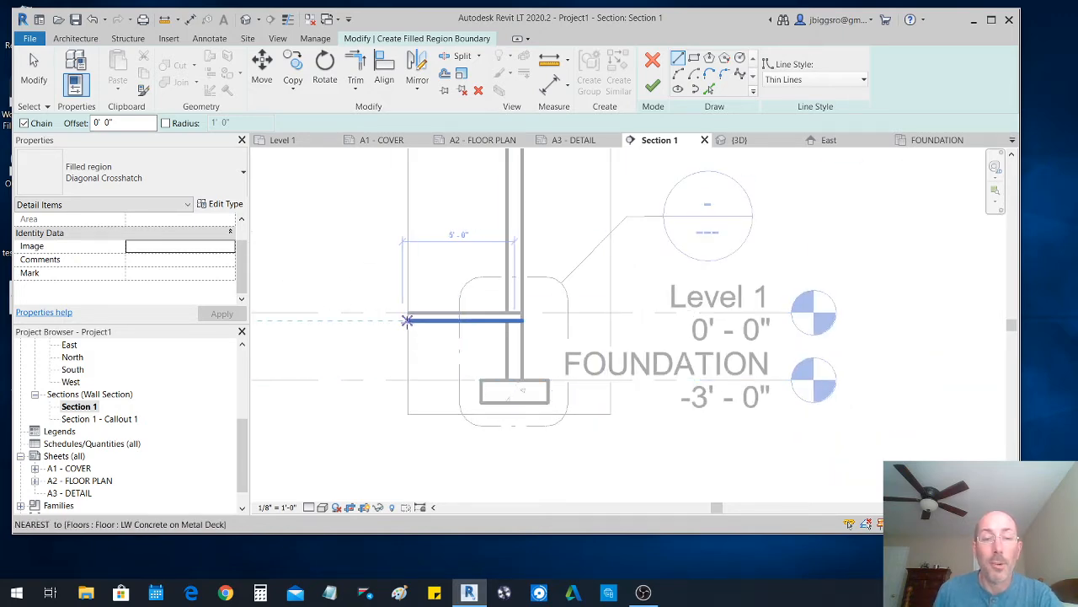
scroll(406, 322, "up", 3)
left_click(350, 317)
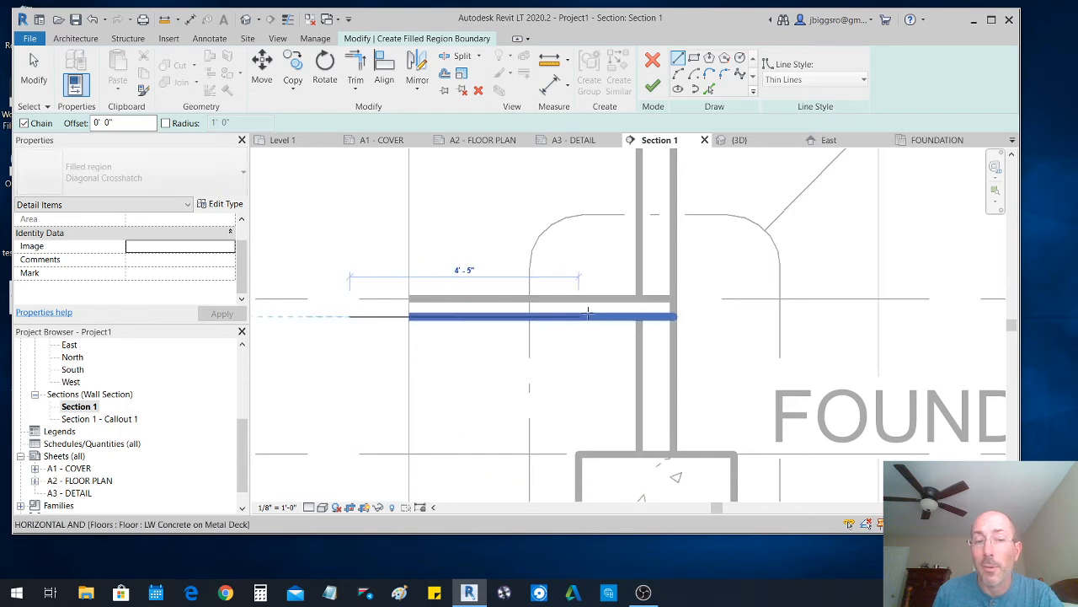
left_click(638, 317)
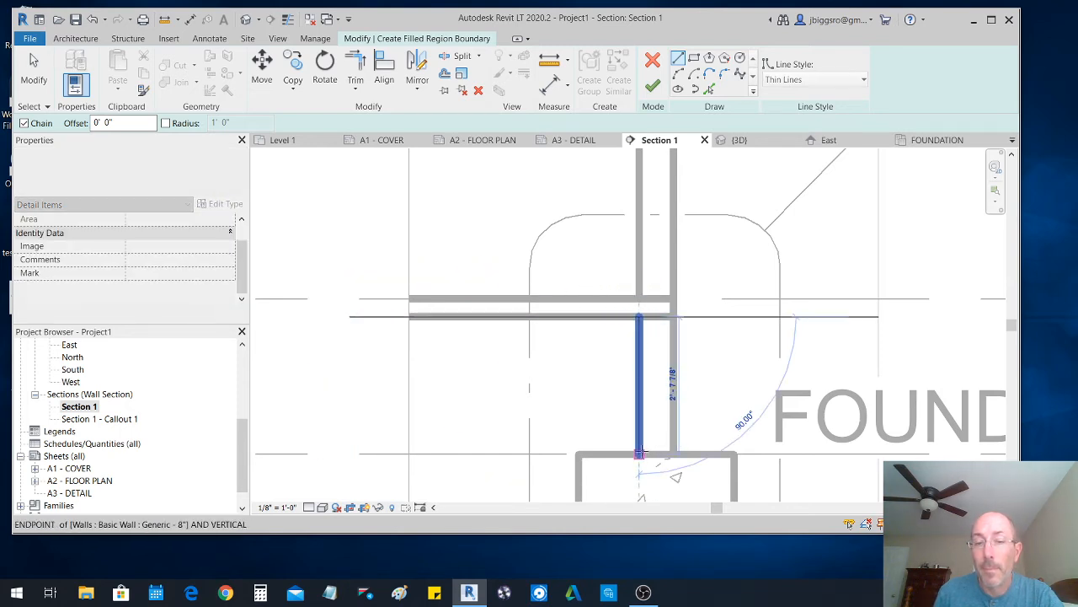
left_click(638, 453)
left_click(578, 454)
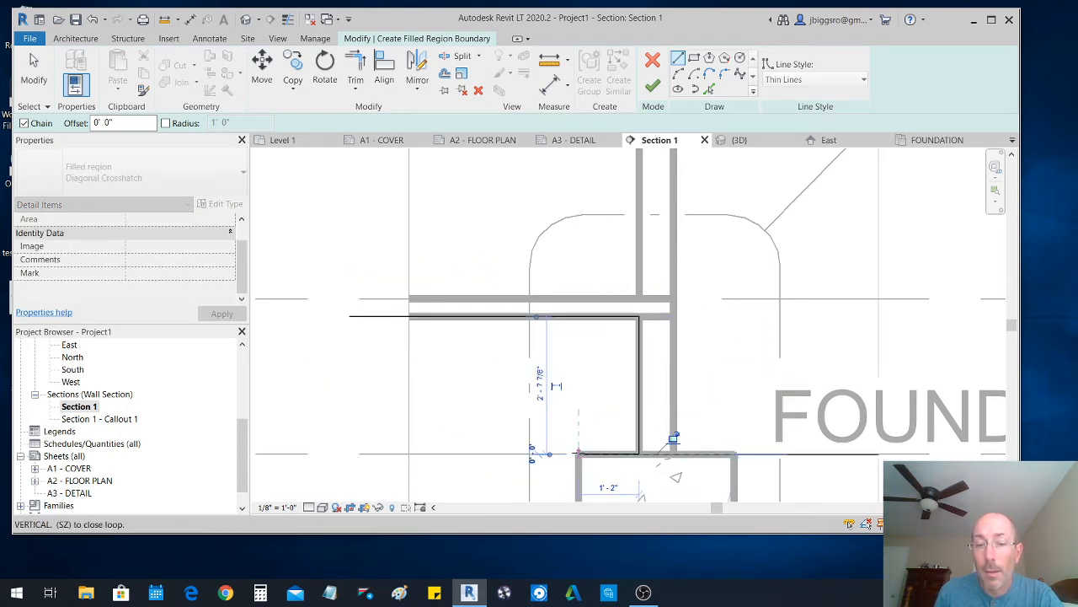
- Continue the filled region boundary around the footing's sides and bottom and up the foundation wall's outer face to just below the slab
scroll(578, 454, "down", 3)
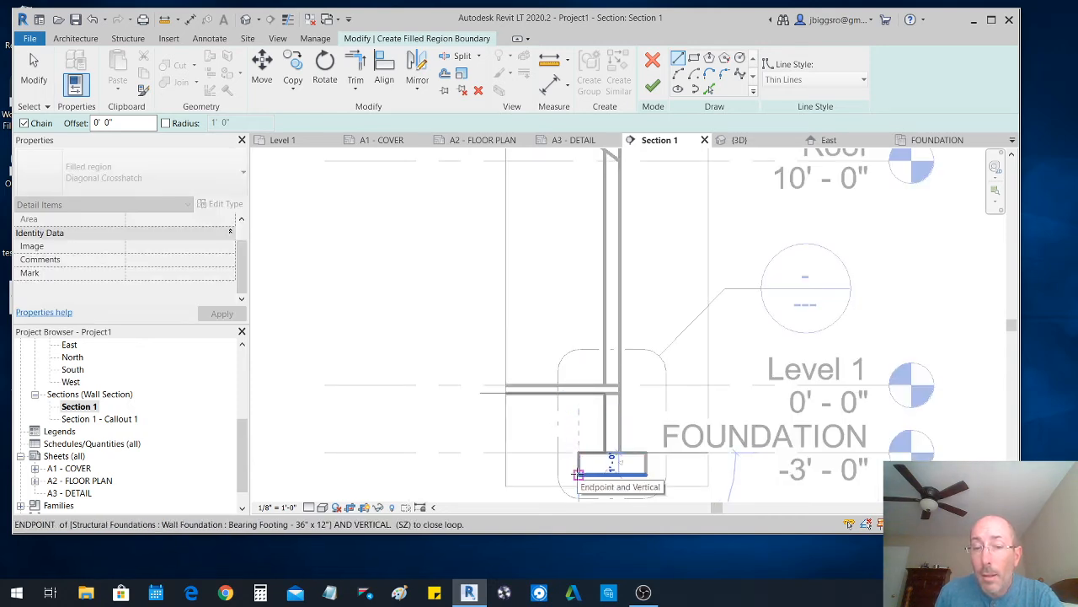
left_click(578, 475)
left_click(645, 474)
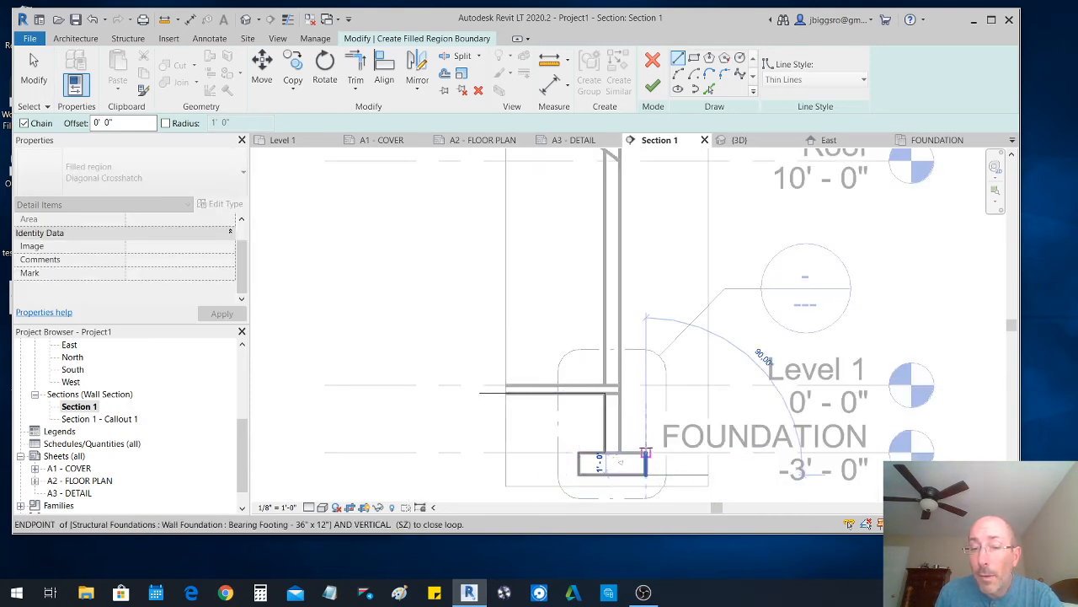
left_click(646, 453)
left_click(619, 453)
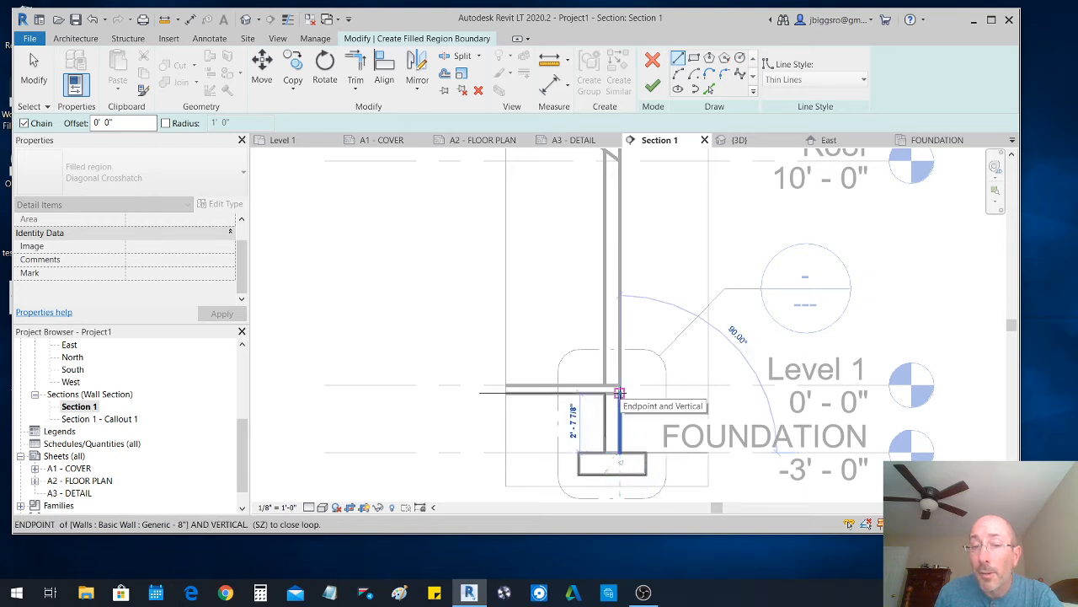
left_click(620, 404)
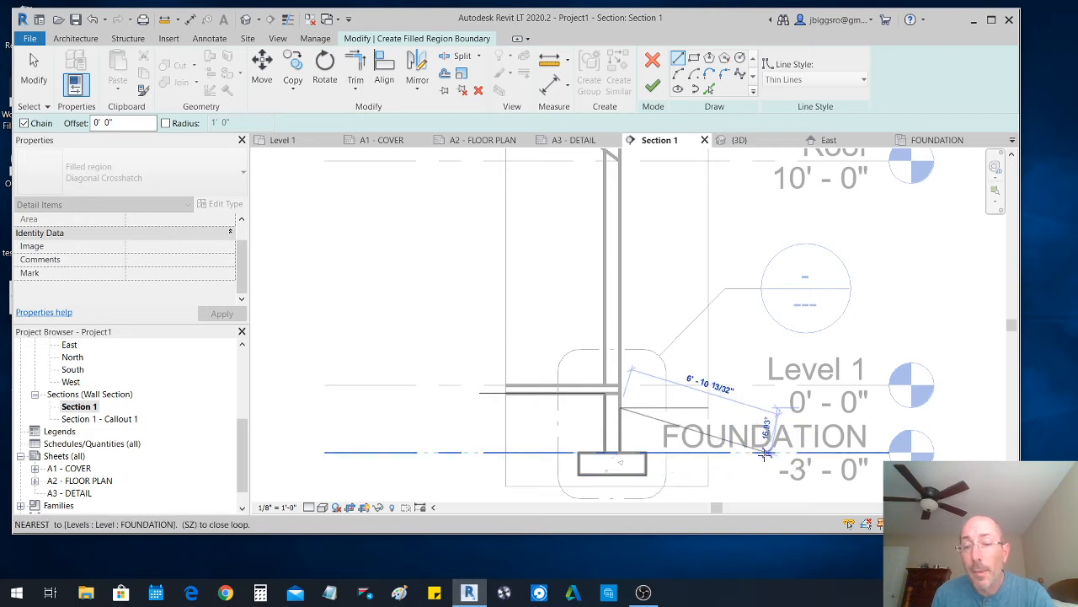
- Extend the filled region boundary outward at grade, and close it with angled segments passing beneath the footing back to the slab underside's outer end
left_click(754, 409)
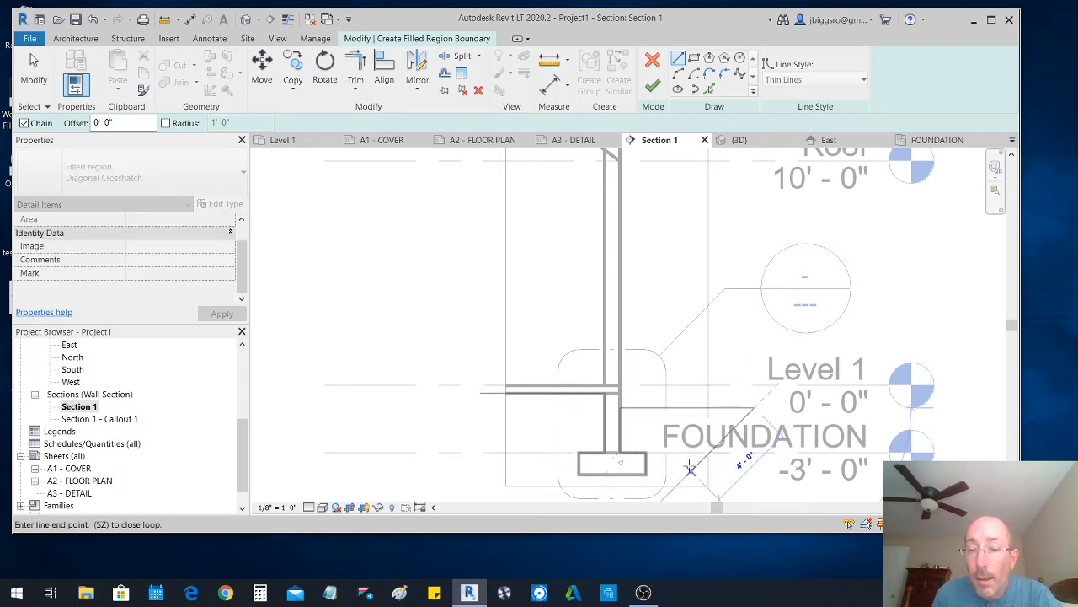
middle_click_drag(699, 468, 756, 357)
left_click(747, 352)
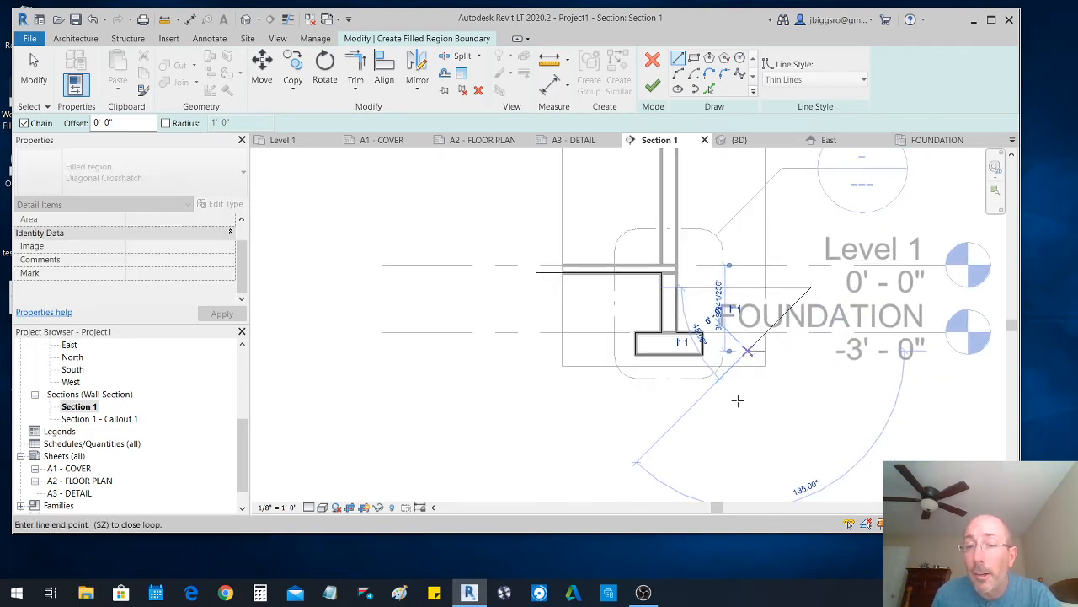
left_click(737, 393)
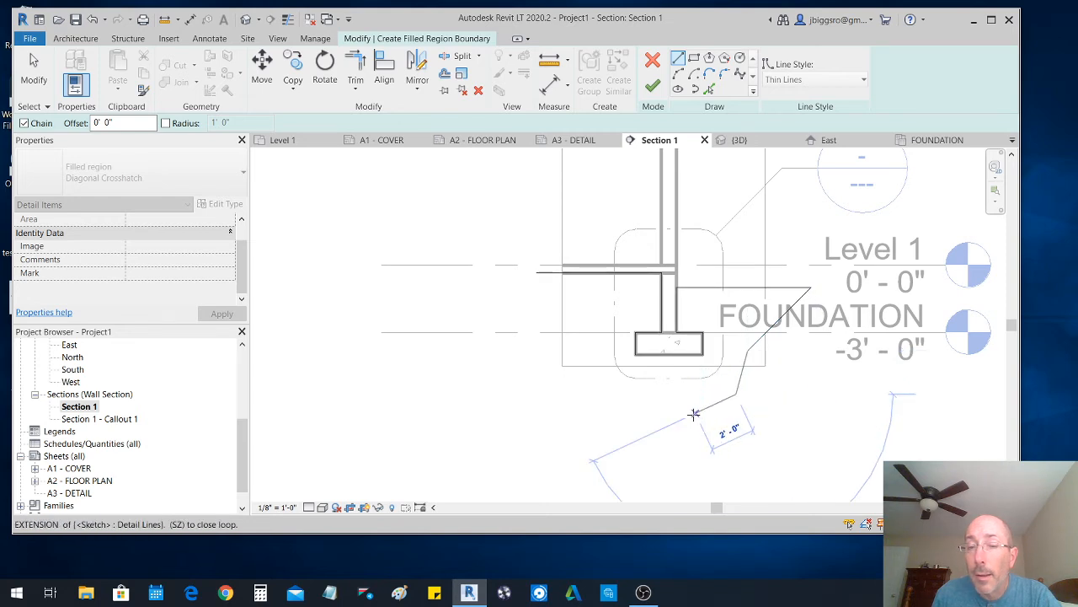
left_click(696, 412)
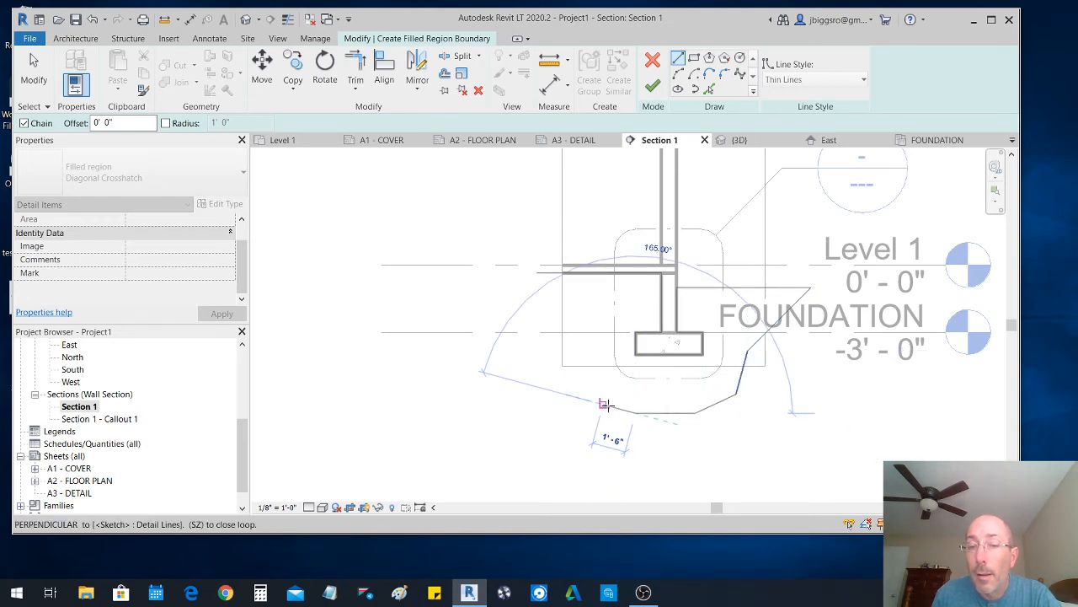
left_click(603, 405)
left_click(589, 373)
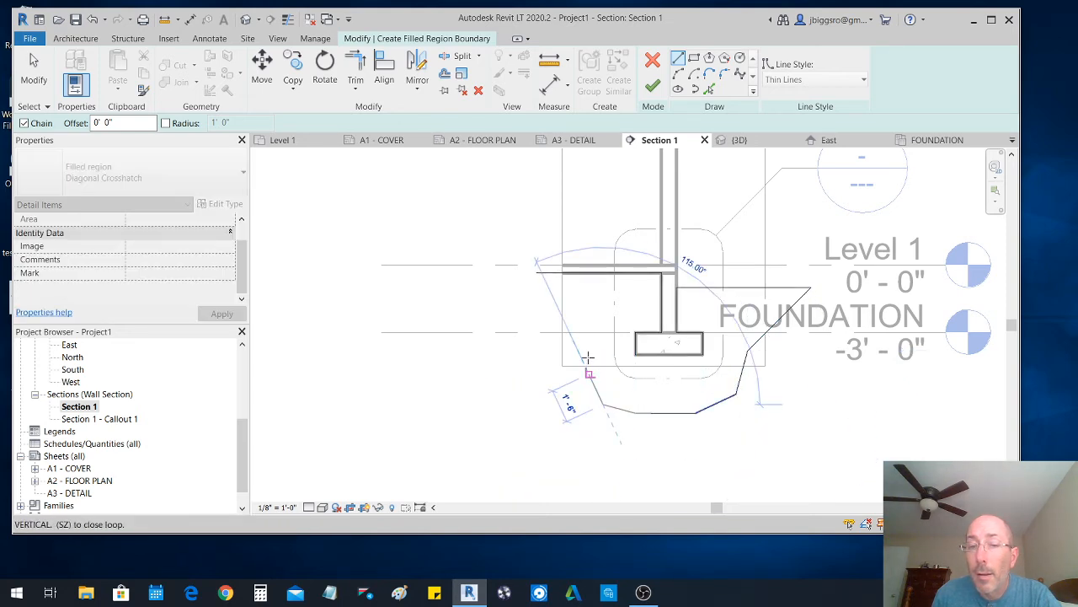
left_click(578, 313)
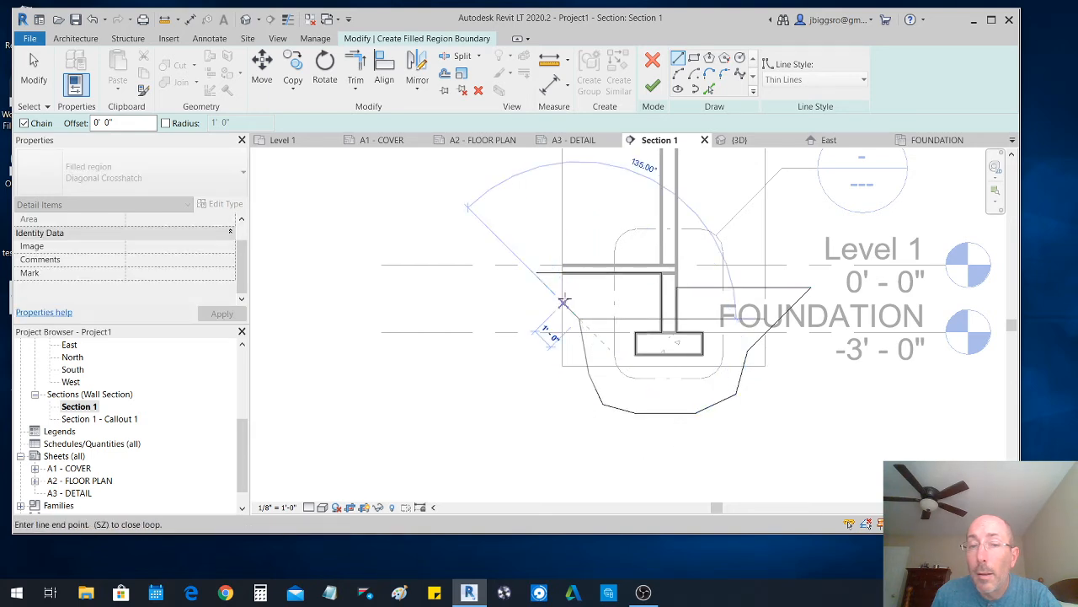
left_click(533, 272)
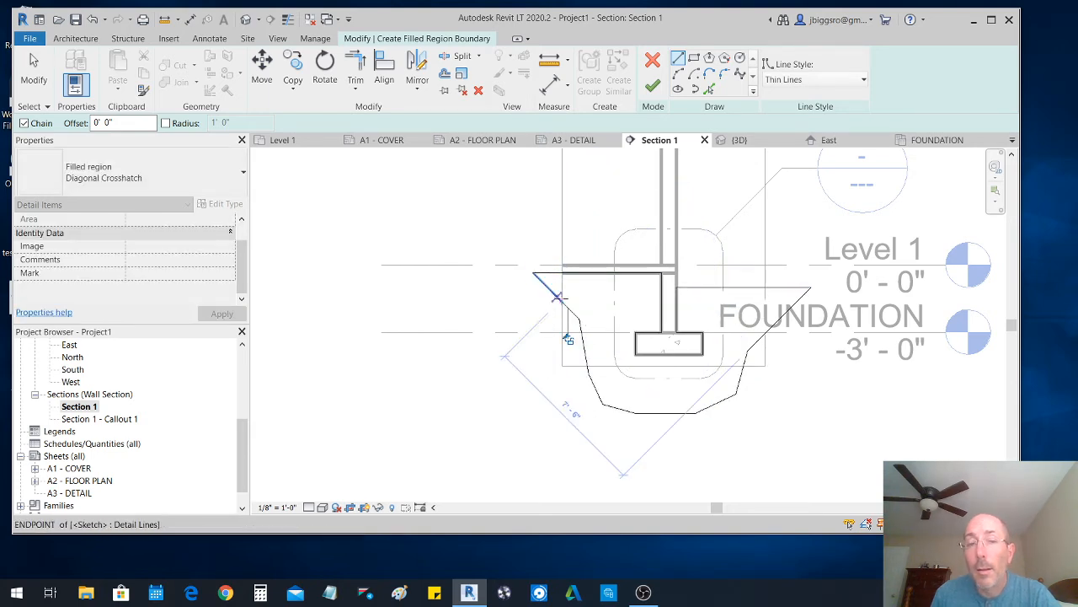
- Finish the filled region sketch and check the hatched area around the foundation wall and footing
scroll(507, 394, "down", 3)
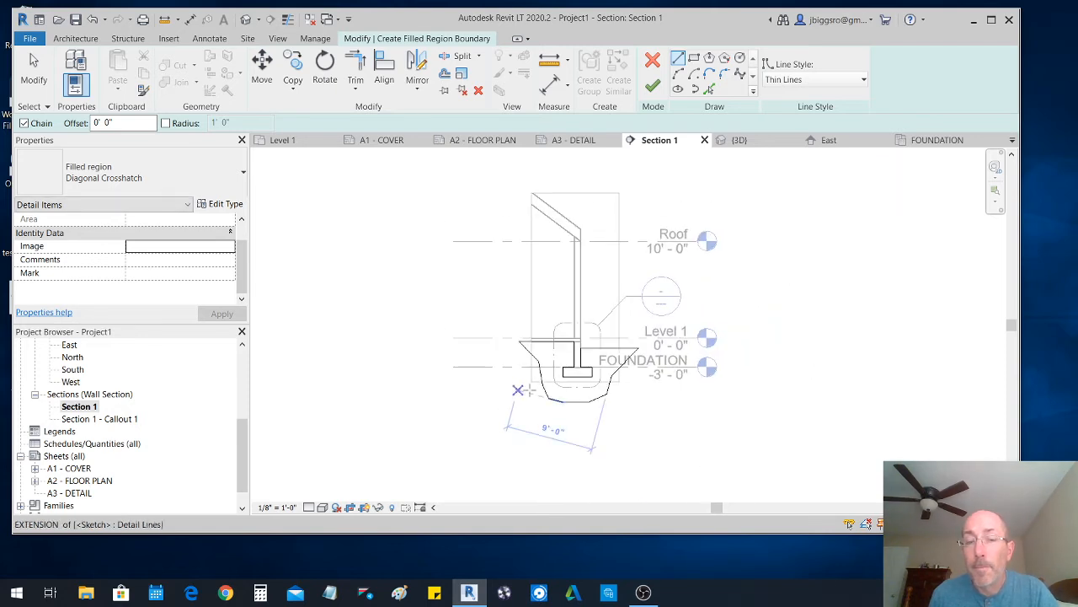
key("Escape")
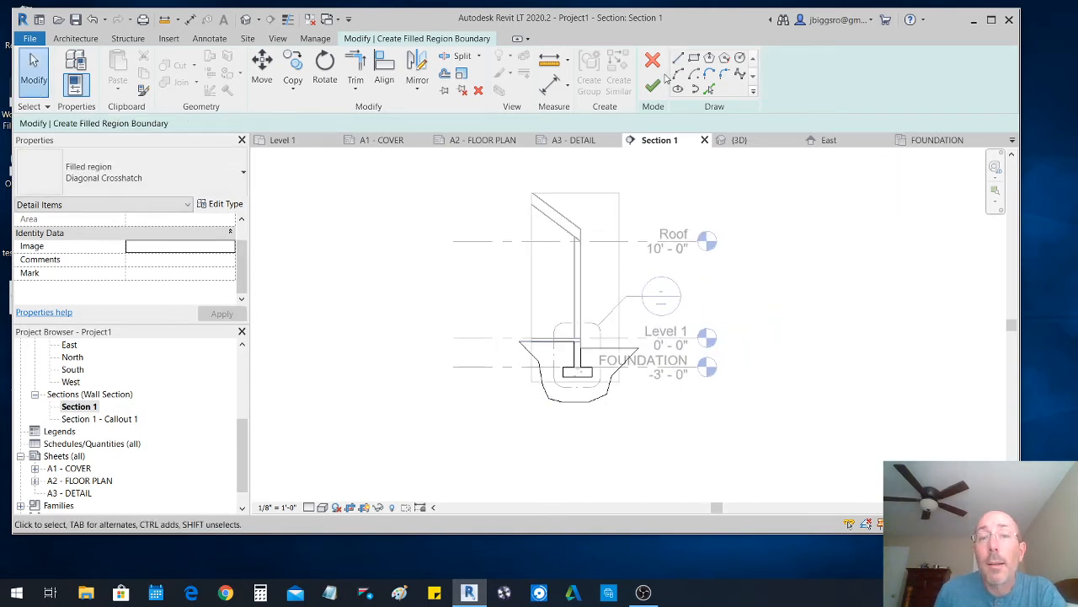
left_click(653, 85)
left_click(613, 368)
scroll(594, 390, "up", 4)
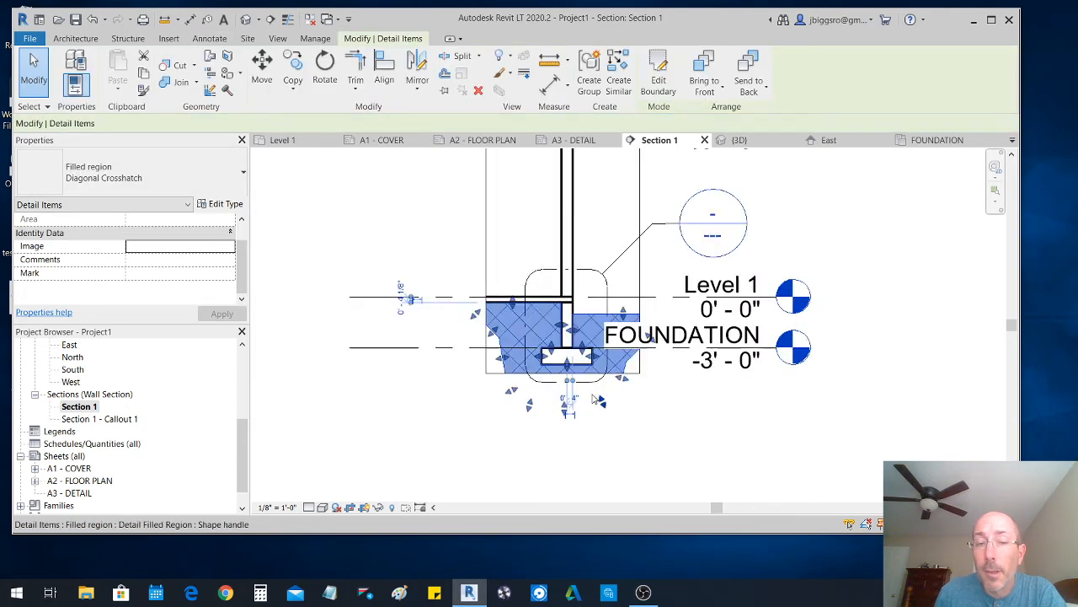
left_click(648, 380)
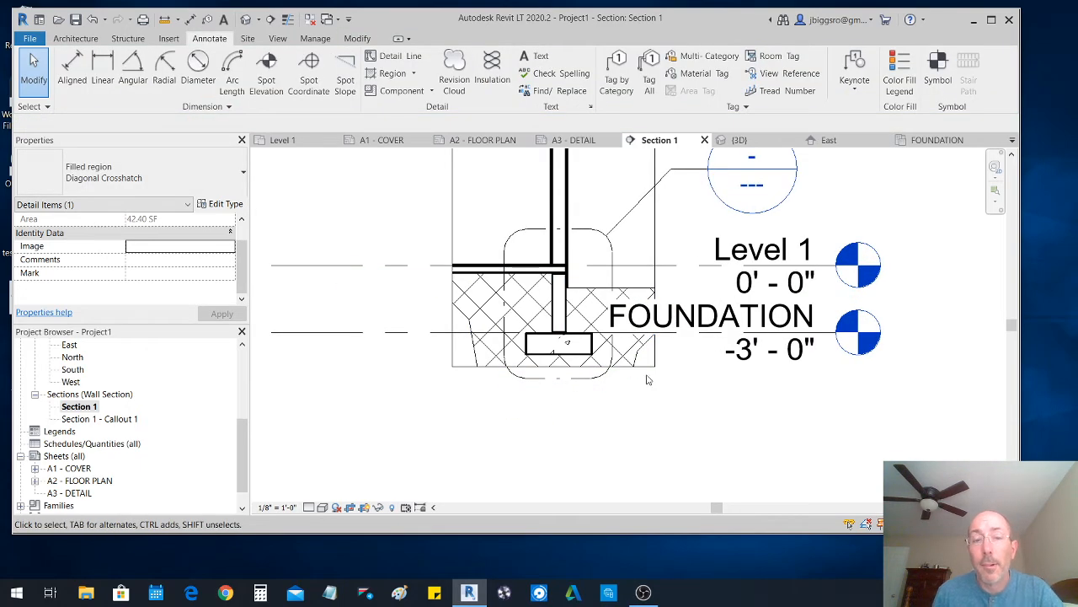
- Look through the available filled region types for one that suits earth
left_click(468, 316)
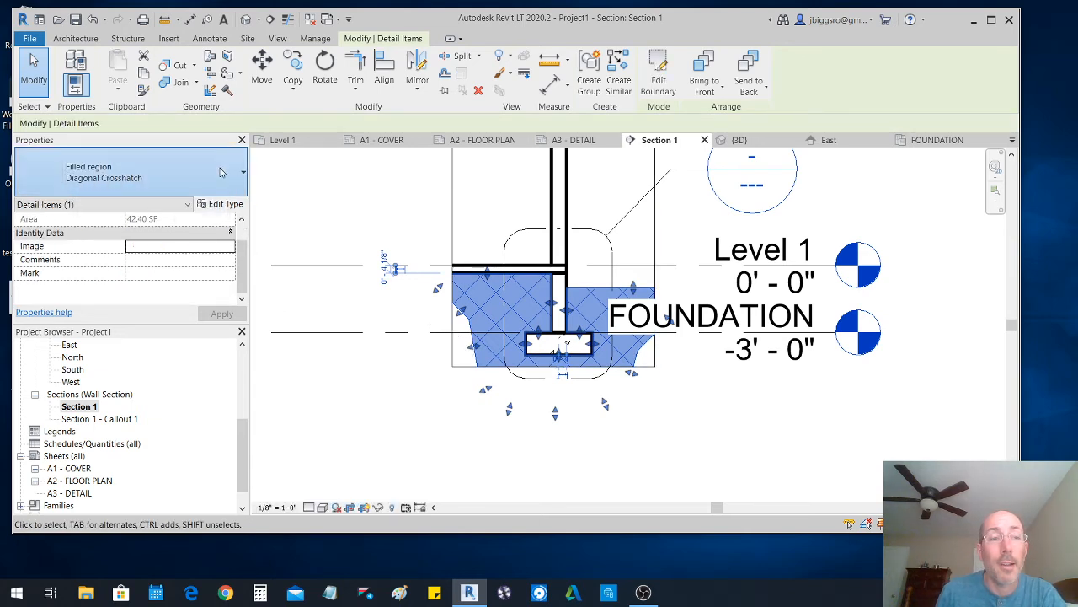
left_click(221, 172)
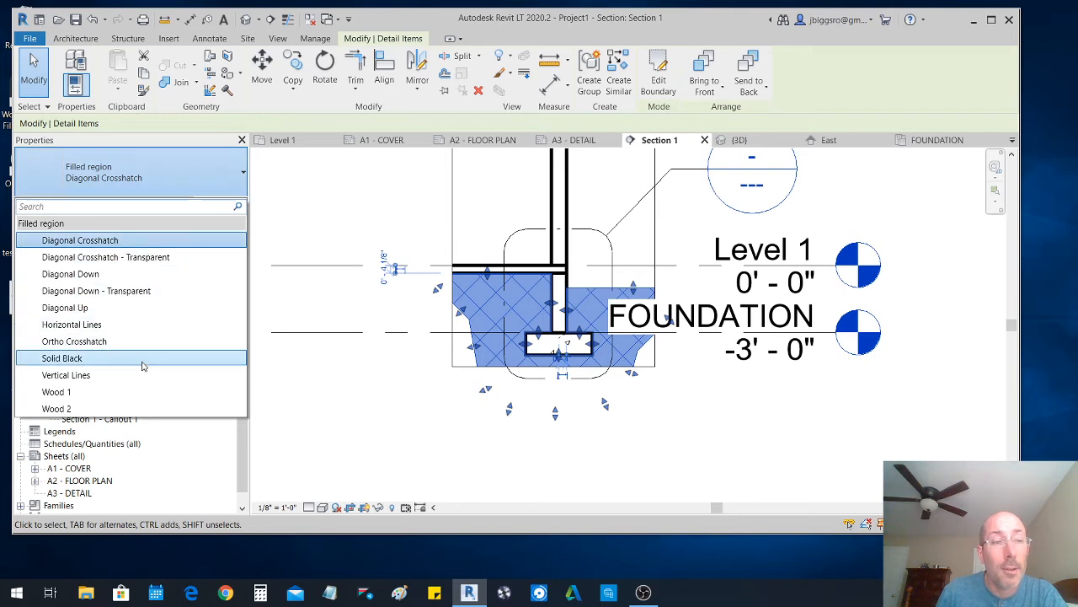
left_click(318, 212)
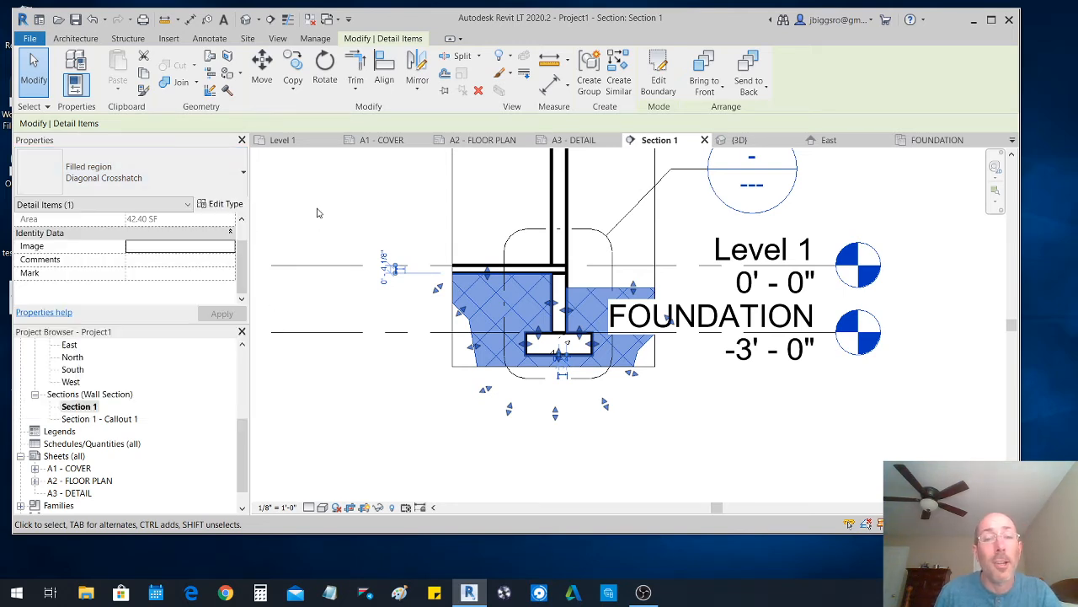
left_click(664, 423)
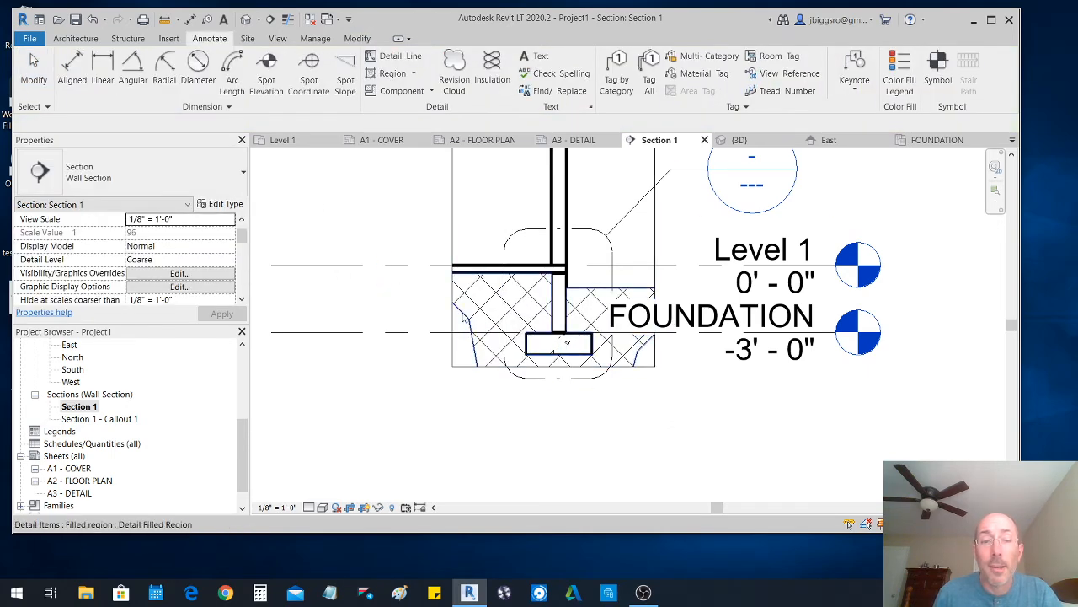
- Duplicate the filled region's Diagonal Crosshatch type as a new type named EARTH
left_click(463, 317)
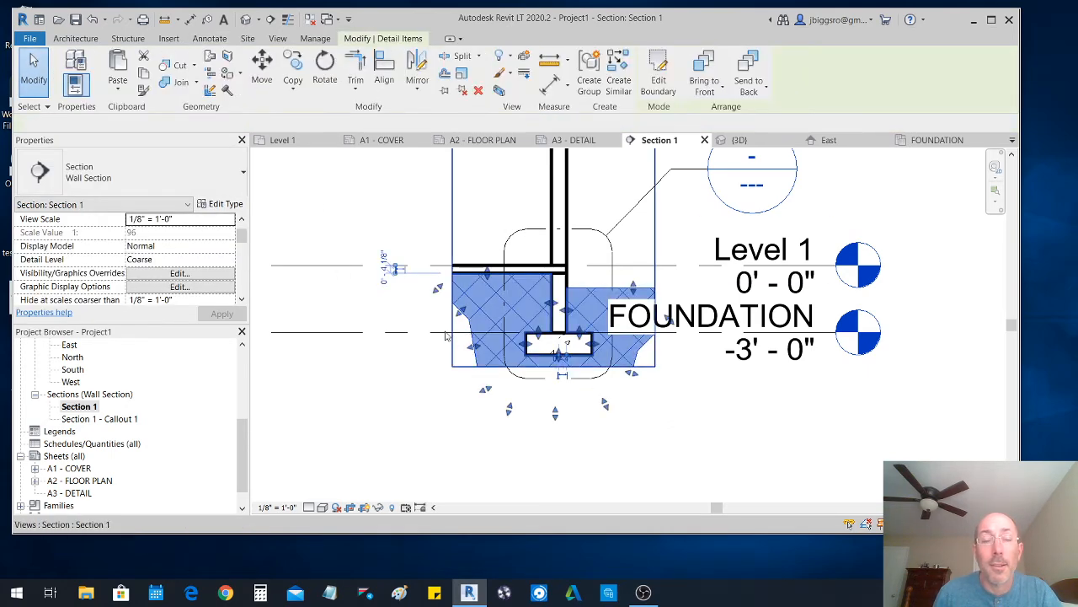
left_click(223, 204)
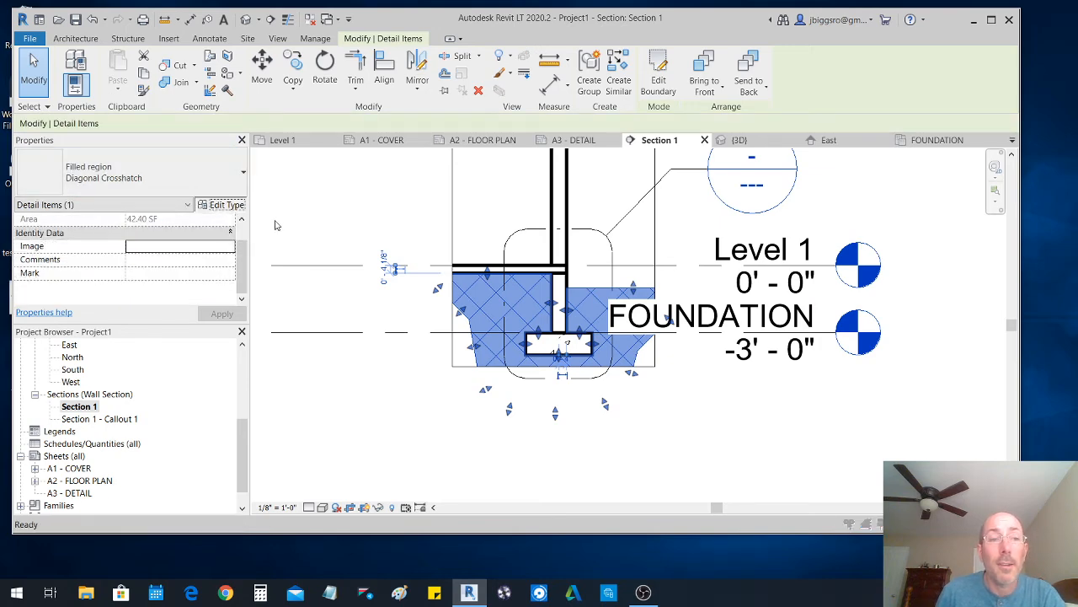
left_click(692, 170)
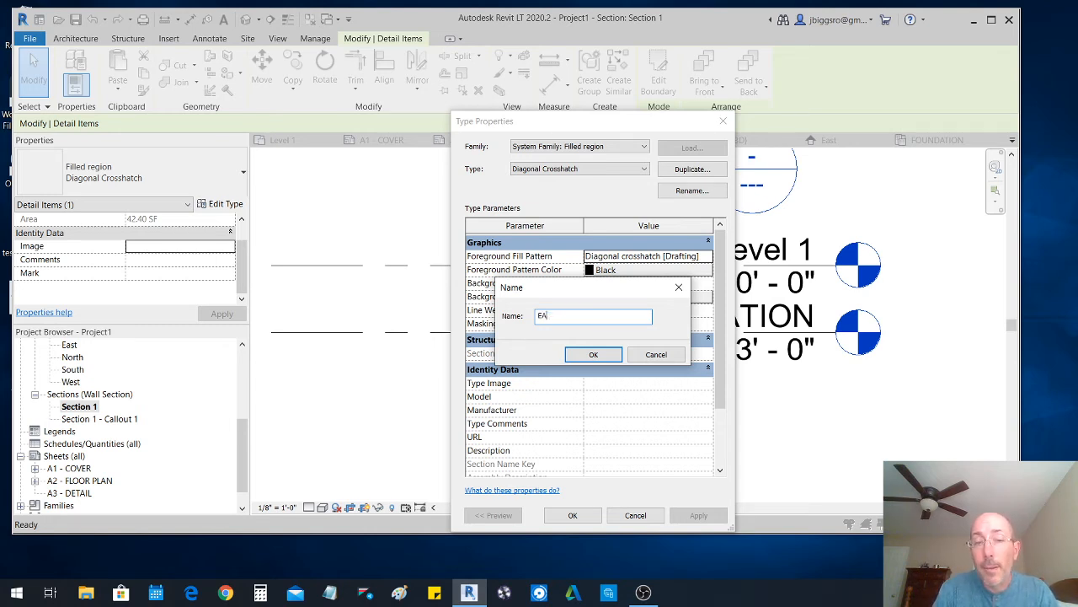
left_click(594, 354)
- Set the EARTH type's foreground fill pattern to the Earth drafting pattern and apply it to the filled region
left_click(658, 260)
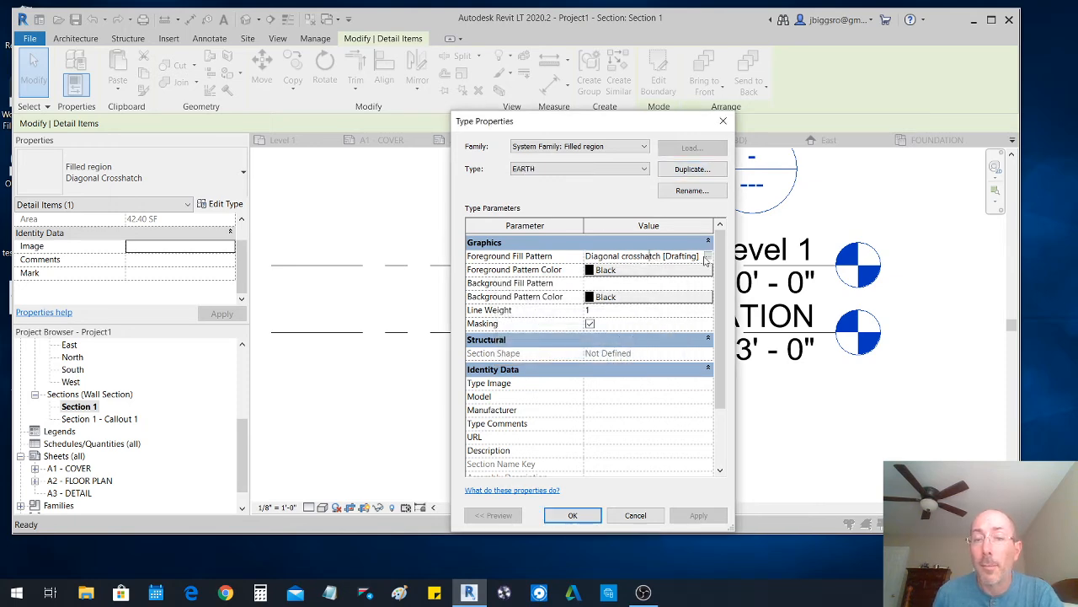
left_click(707, 257)
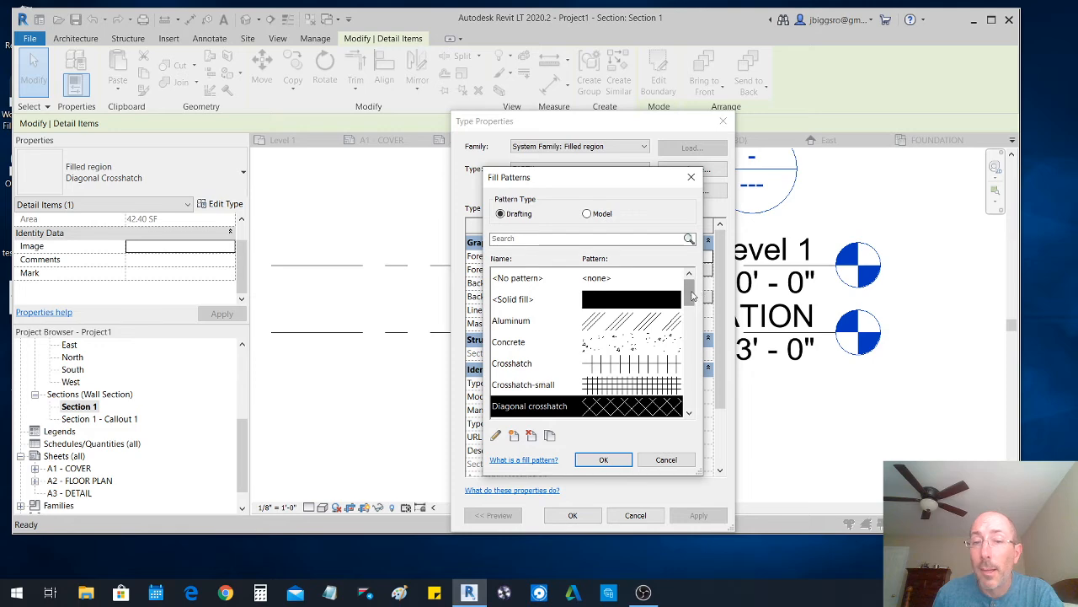
left_click_drag(692, 294, 693, 337)
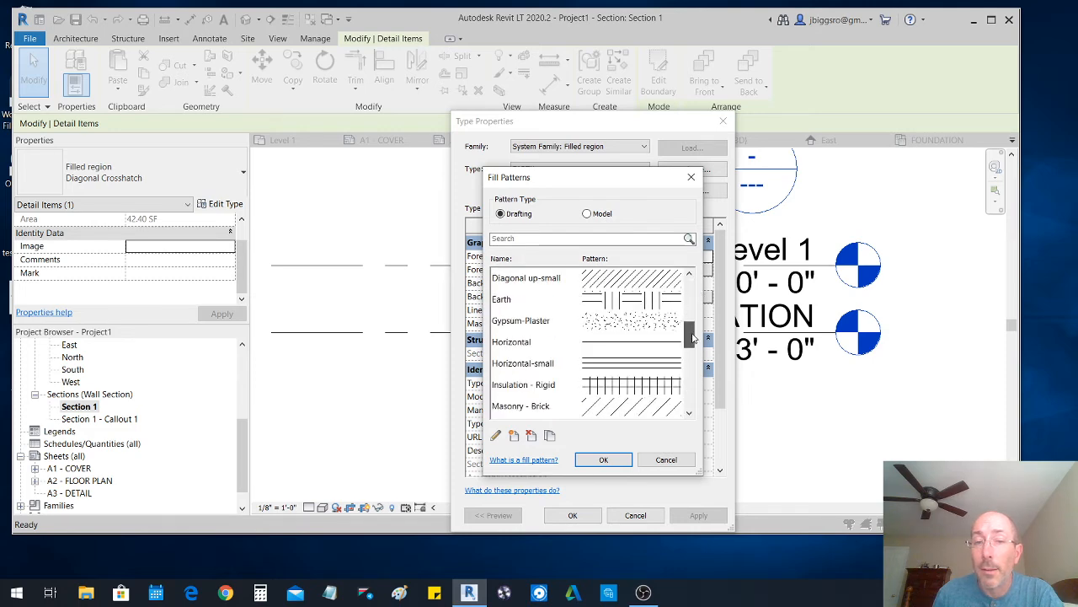
left_click(612, 308)
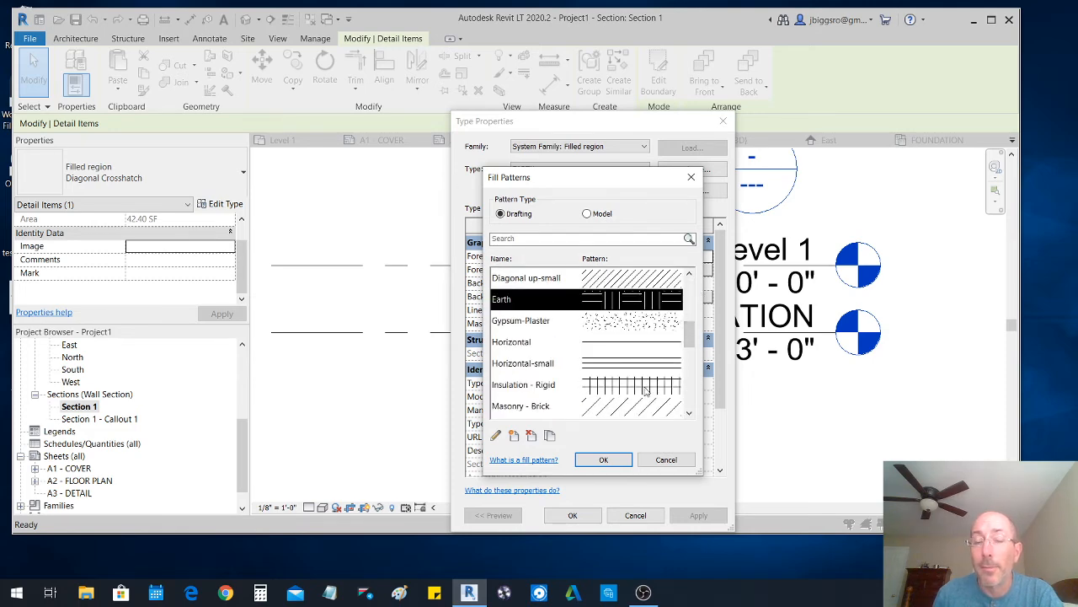
left_click(603, 460)
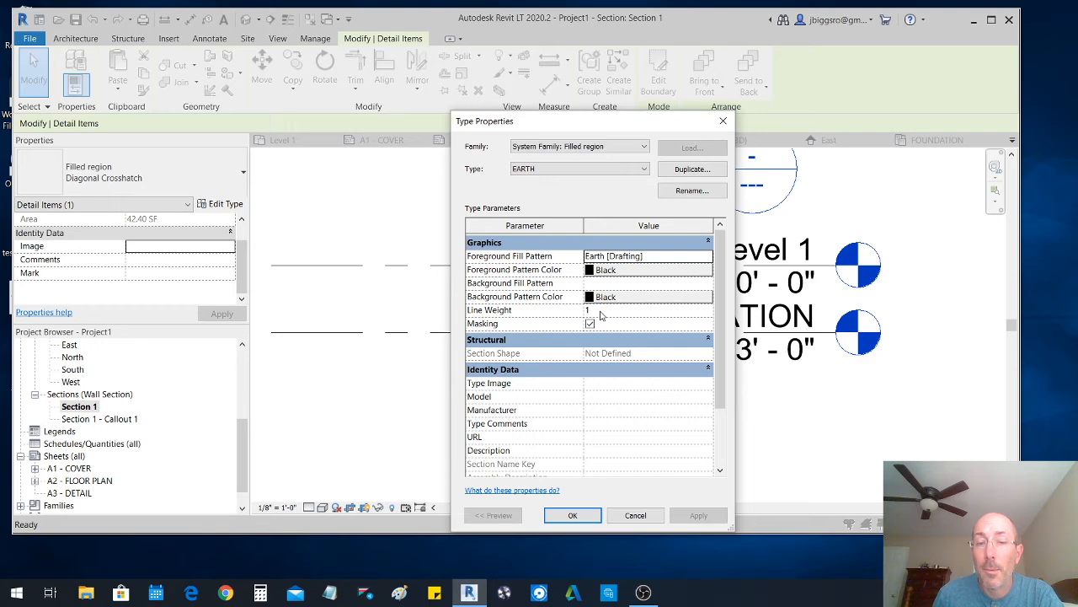
left_click(572, 516)
left_click(618, 457)
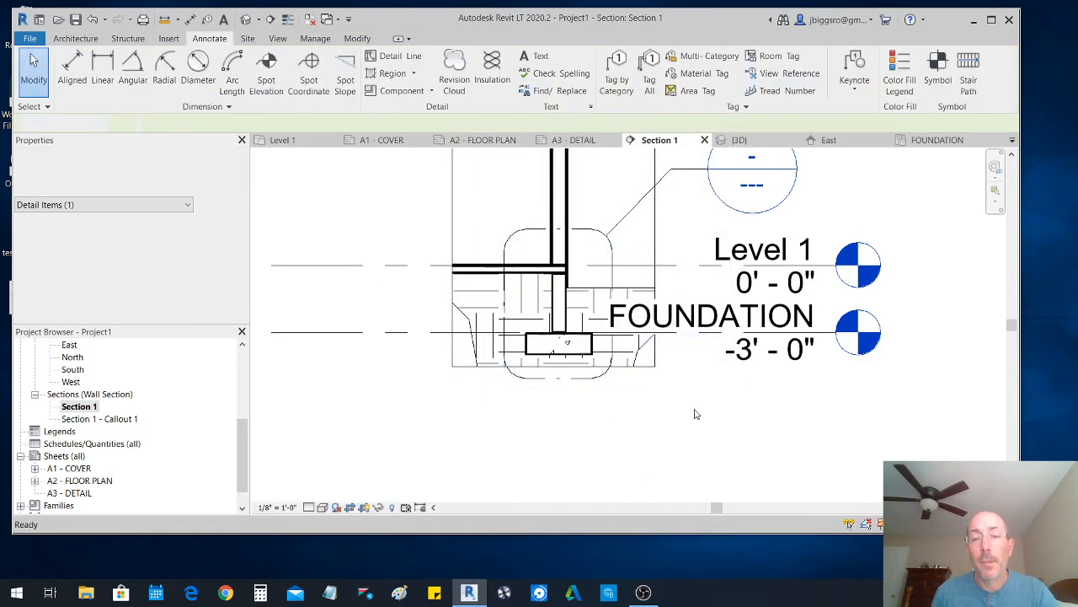
- Draw a Wide Lines detail line about 4' long along grade, from the wall's outer face to the section's crop edge
scroll(590, 291, "up", 5)
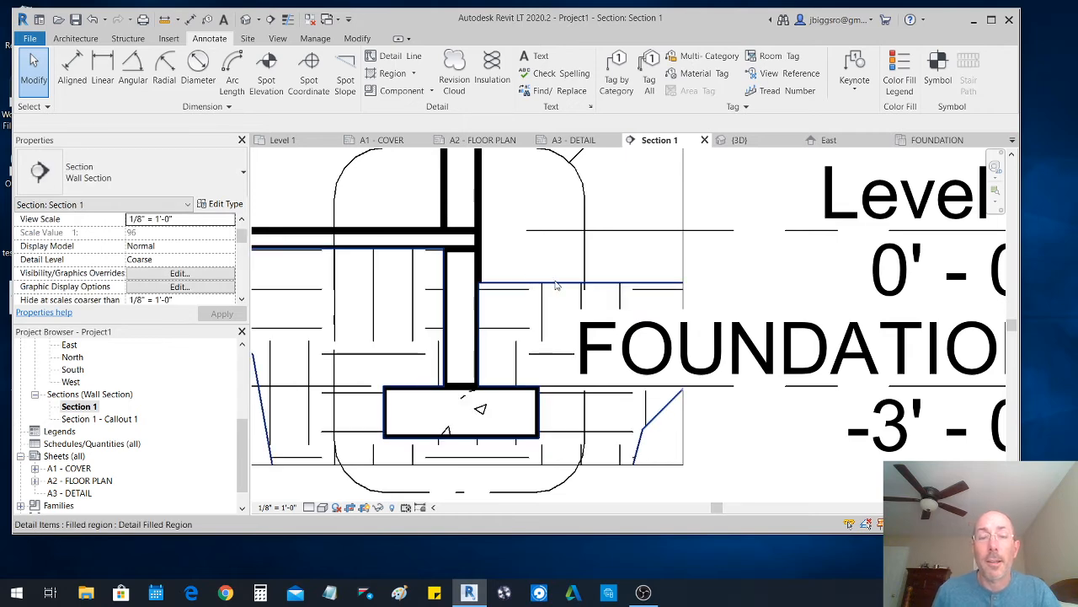
scroll(523, 287, "down", 3)
left_click(579, 298)
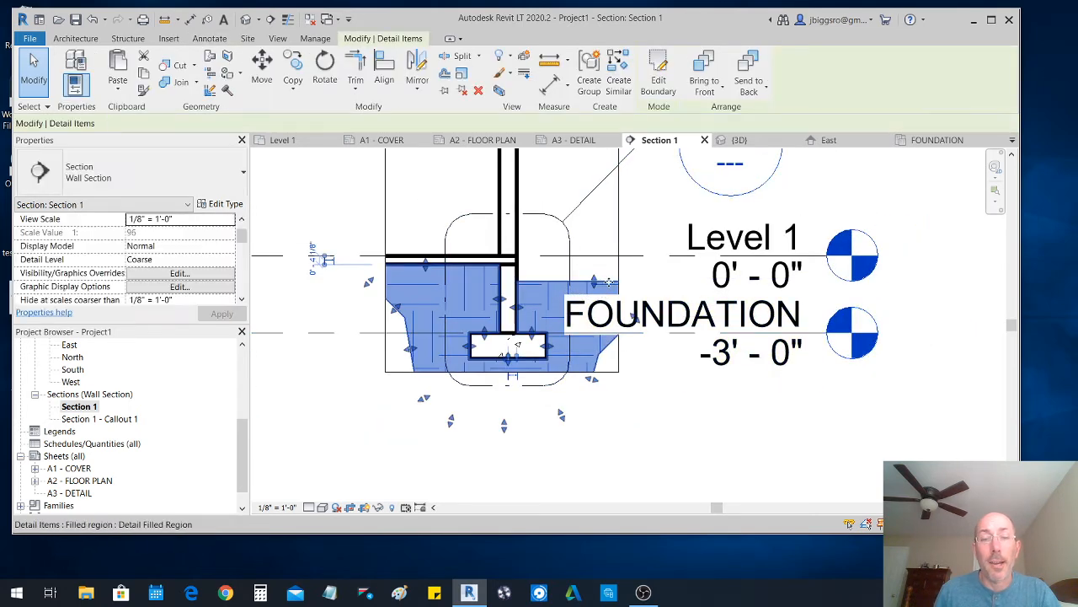
key("Escape")
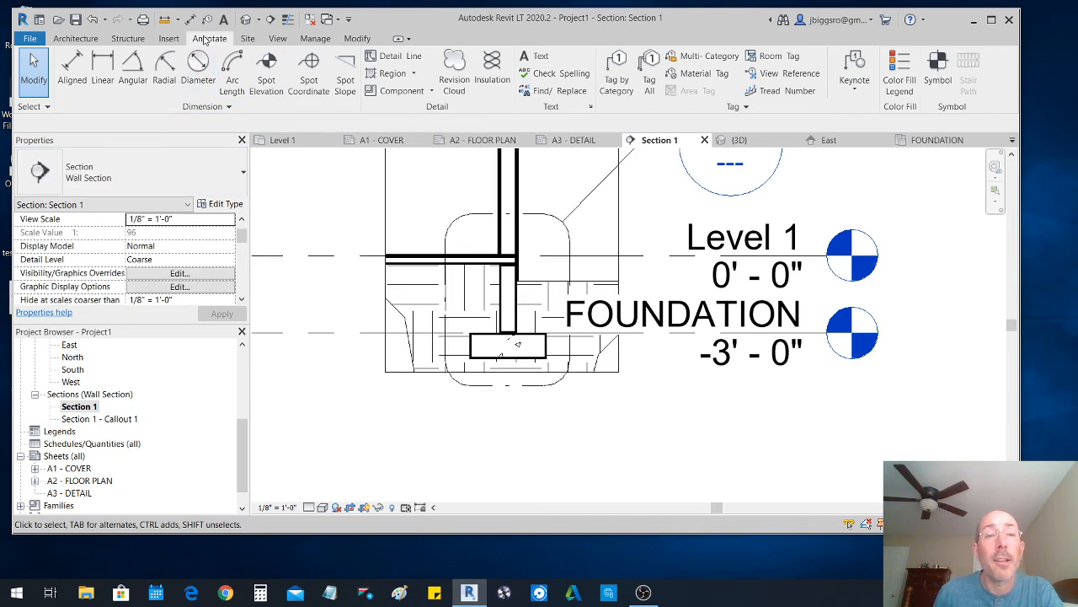
left_click(393, 56)
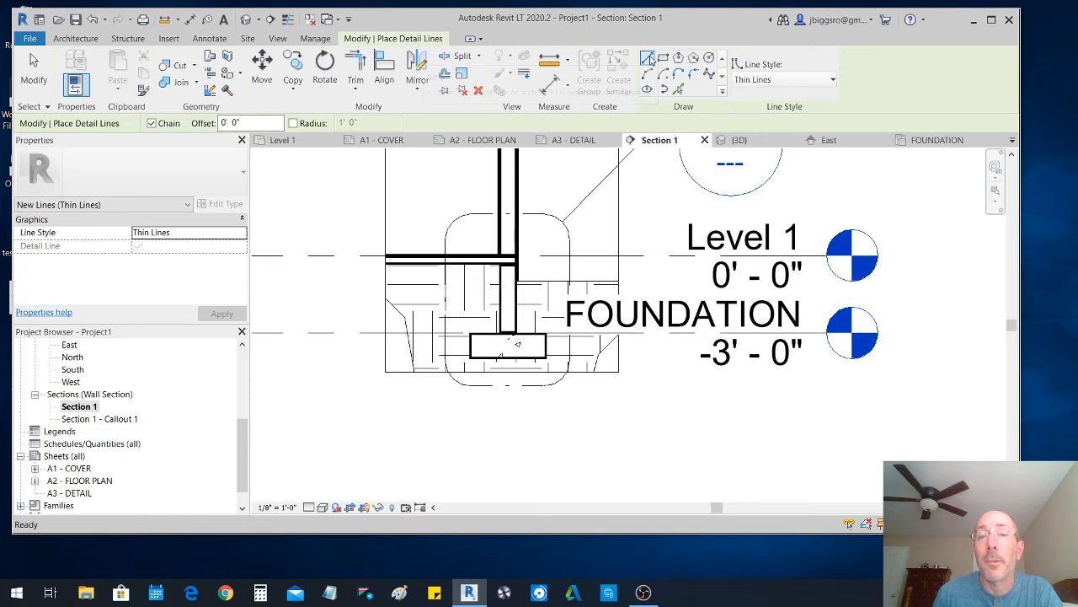
left_click(823, 80)
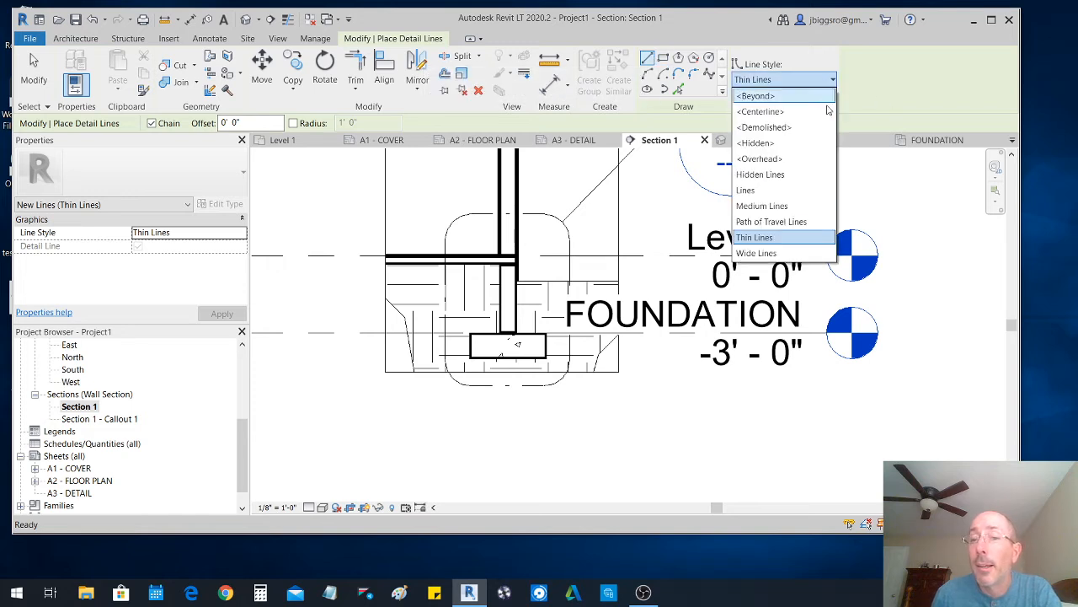
left_click(757, 253)
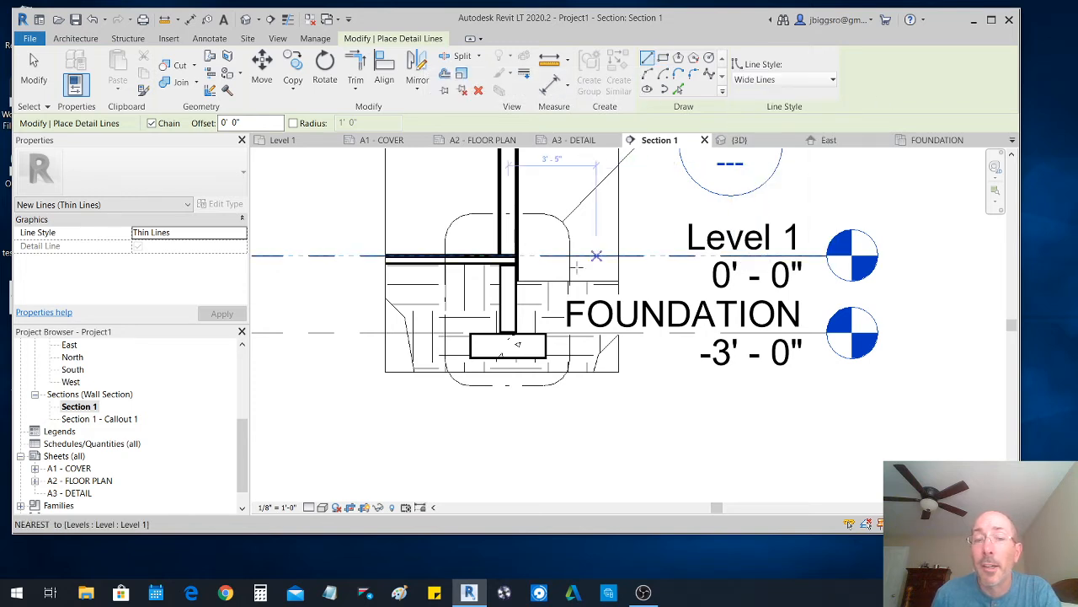
left_click(517, 280)
left_click(618, 281)
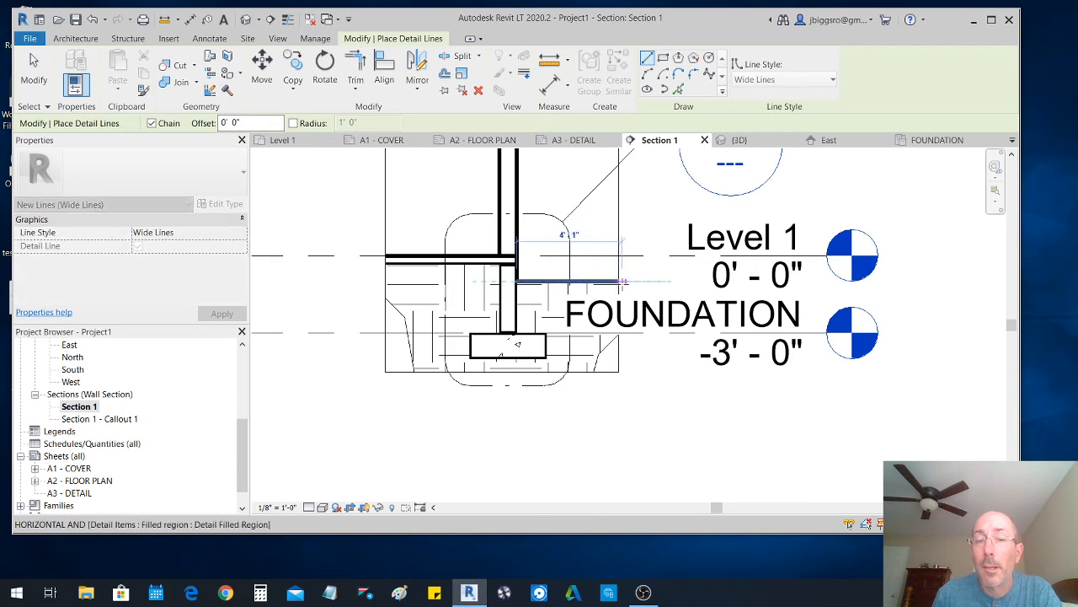
key("Escape")
key("Escape")
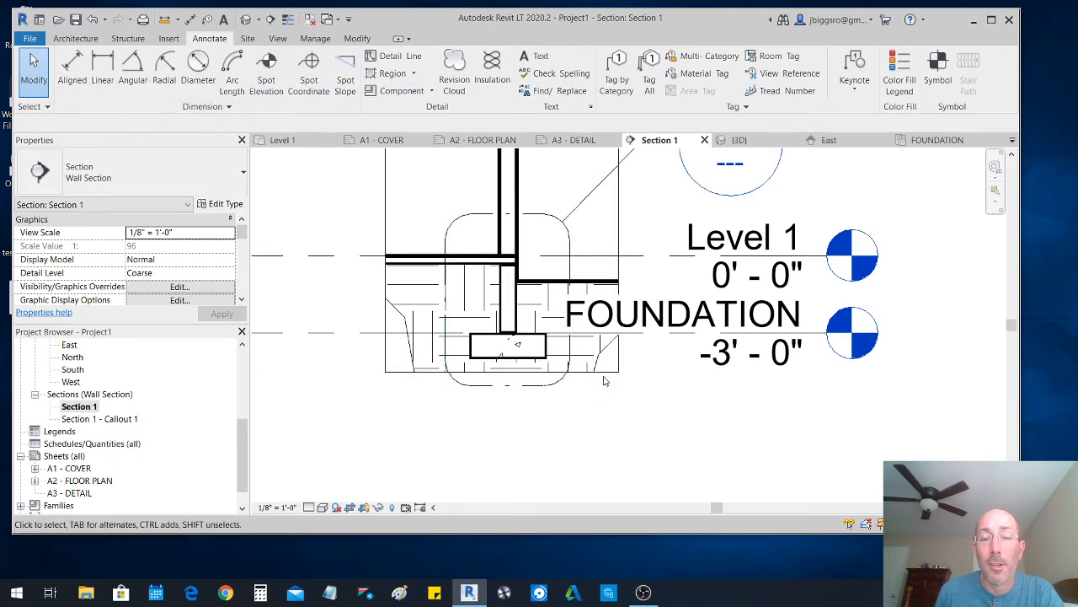
- Try a Wide Lines detail circle of about 5" radius just outside the footing's outer end, and delete it
scroll(594, 383, "up", 3)
scroll(517, 305, "down", 3)
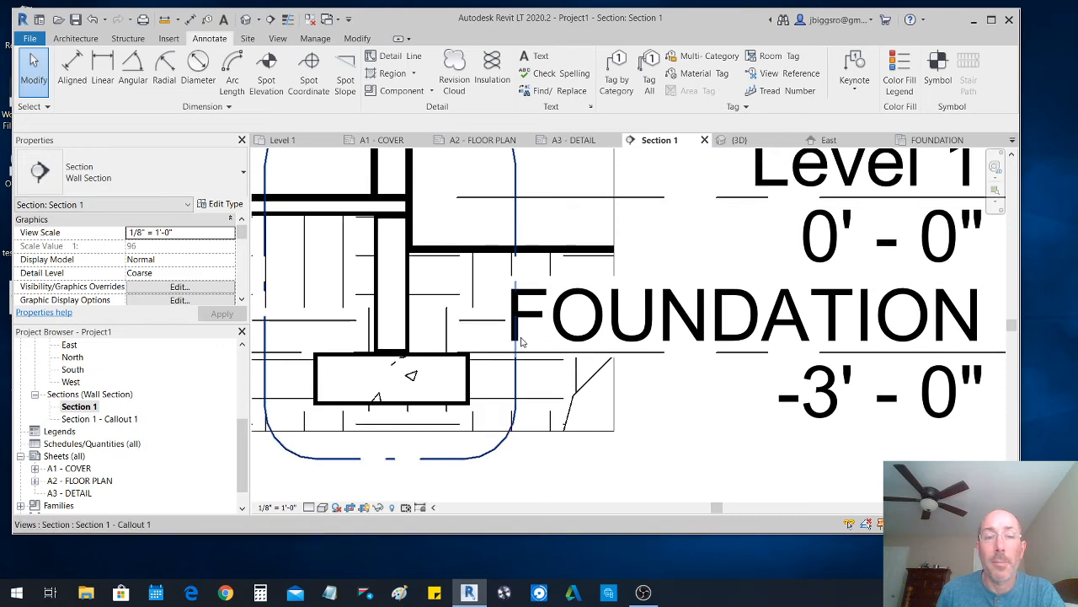
left_click(395, 59)
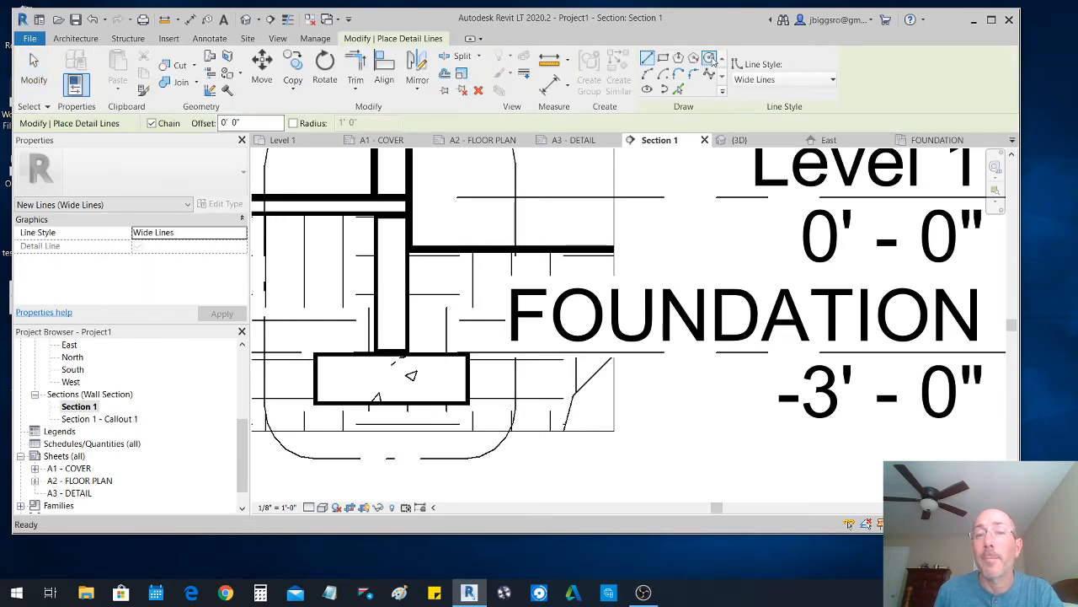
left_click(710, 57)
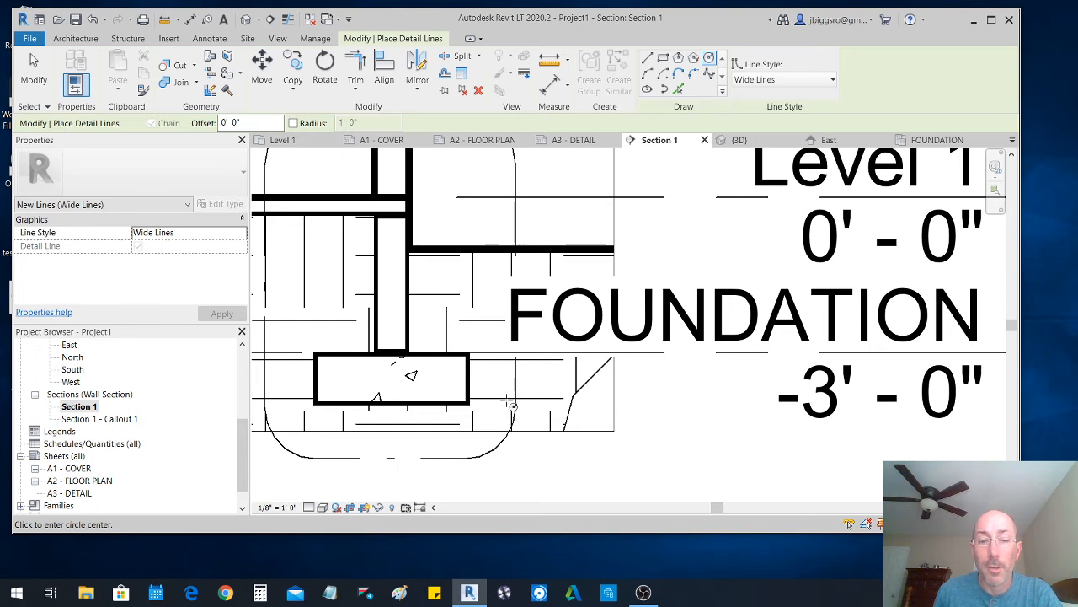
left_click(507, 385)
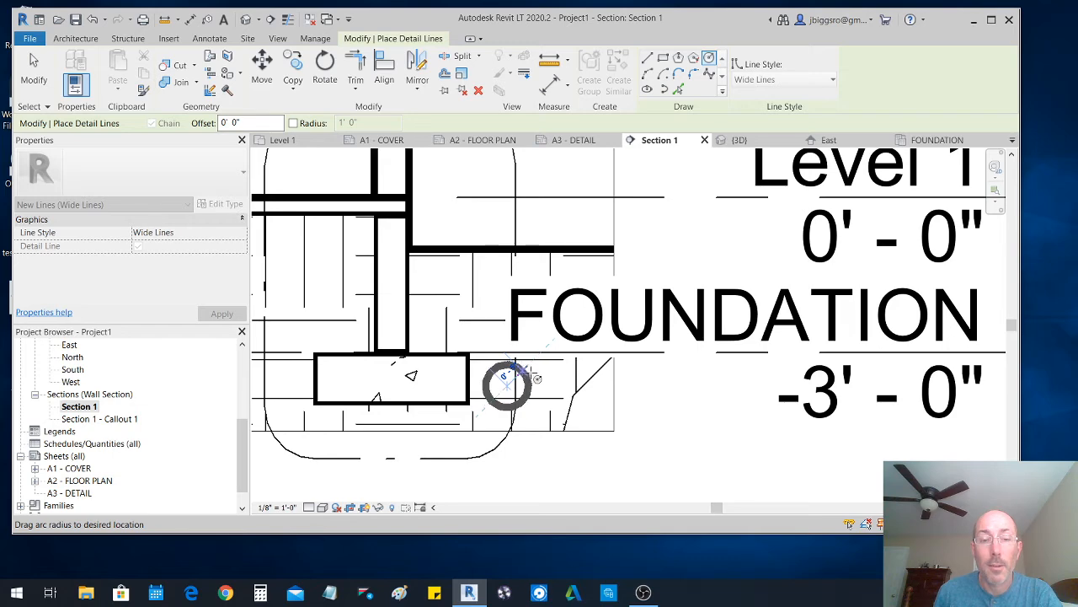
left_click(536, 383)
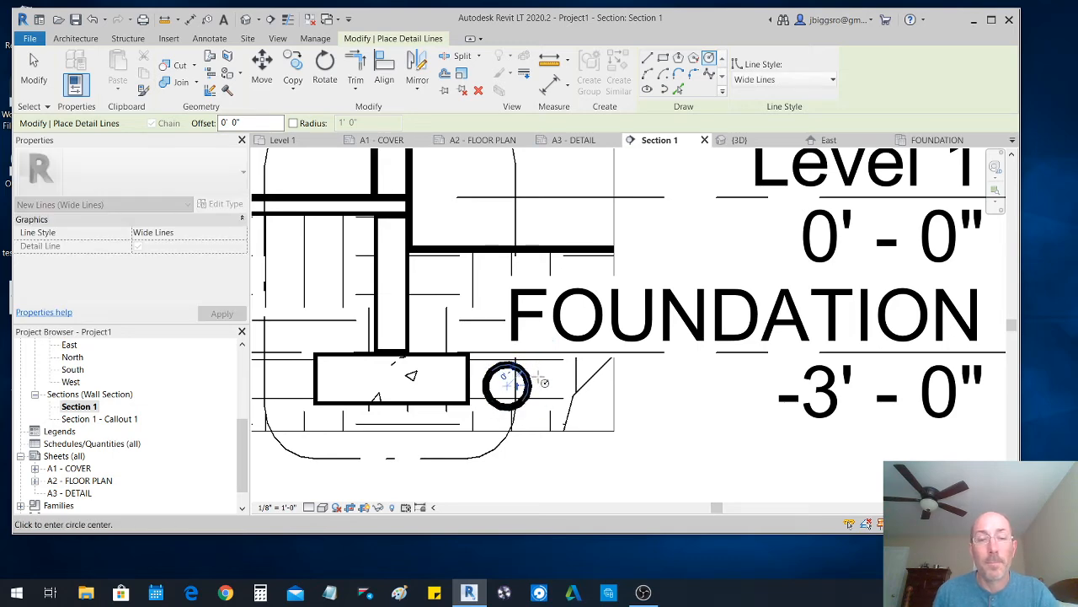
scroll(536, 384, "up", 3)
key("Escape")
key("Escape")
left_click(535, 375)
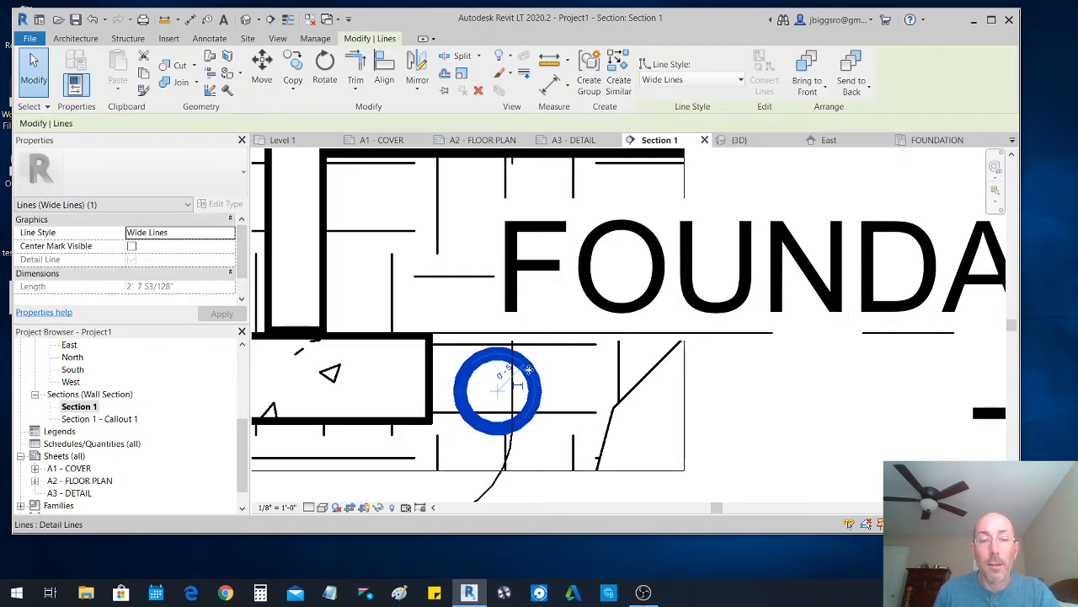
key("Delete")
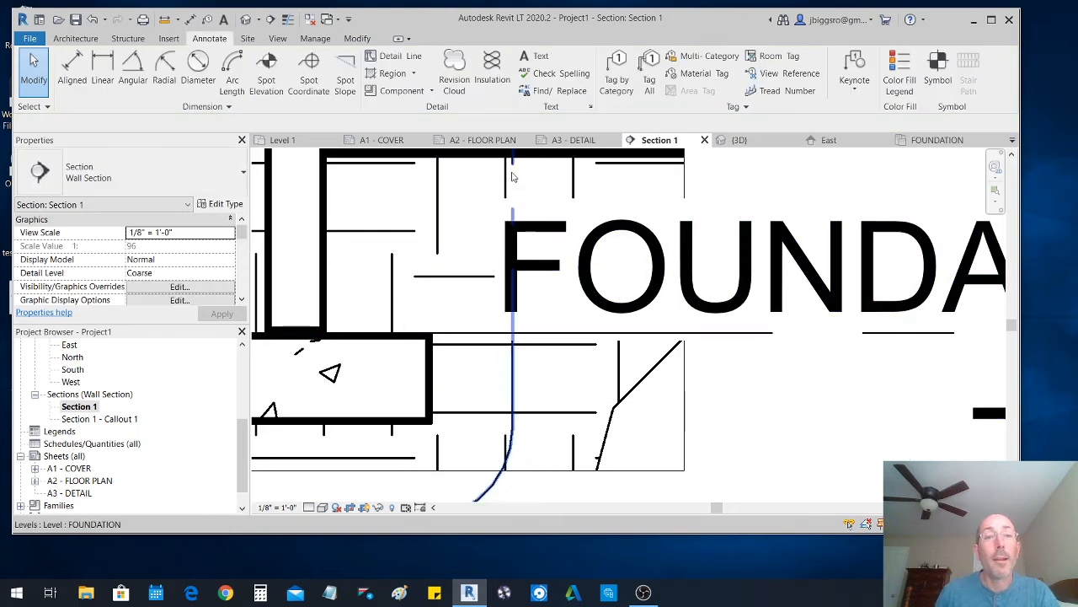
- Sketch a Thin Lines circle of about 5" radius beside the footing as the boundary of a masking region
left_click(409, 71)
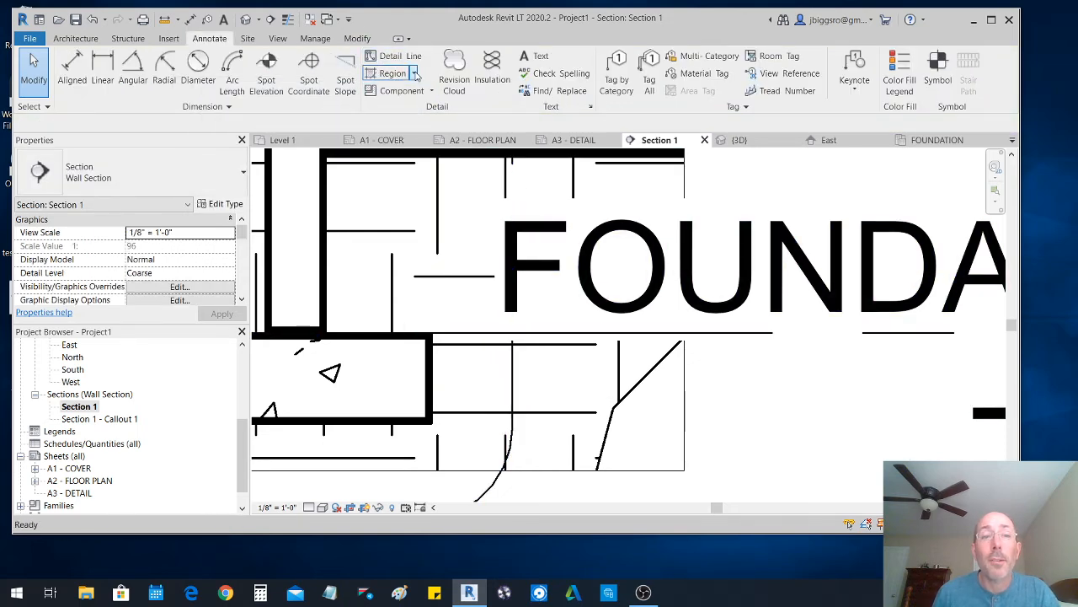
left_click(414, 73)
left_click(375, 126)
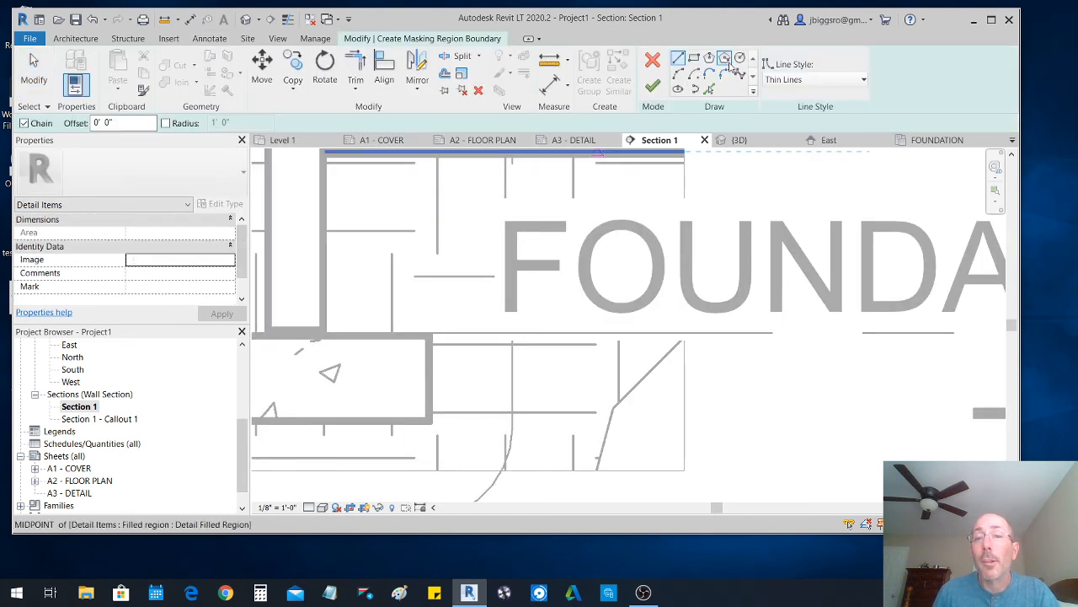
left_click(741, 59)
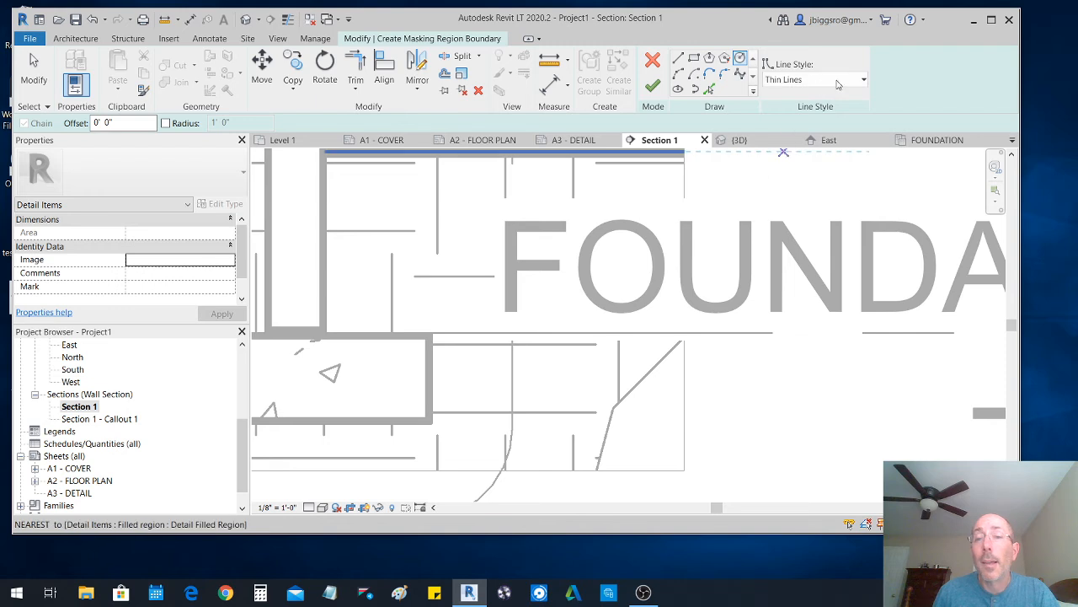
left_click(486, 392)
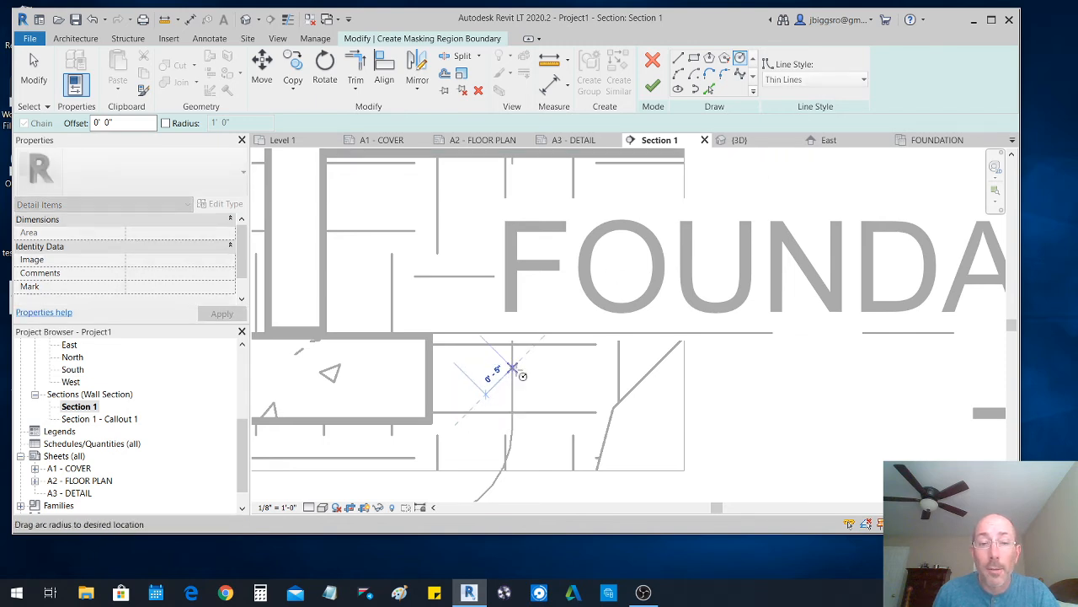
left_click(522, 376)
key("Escape")
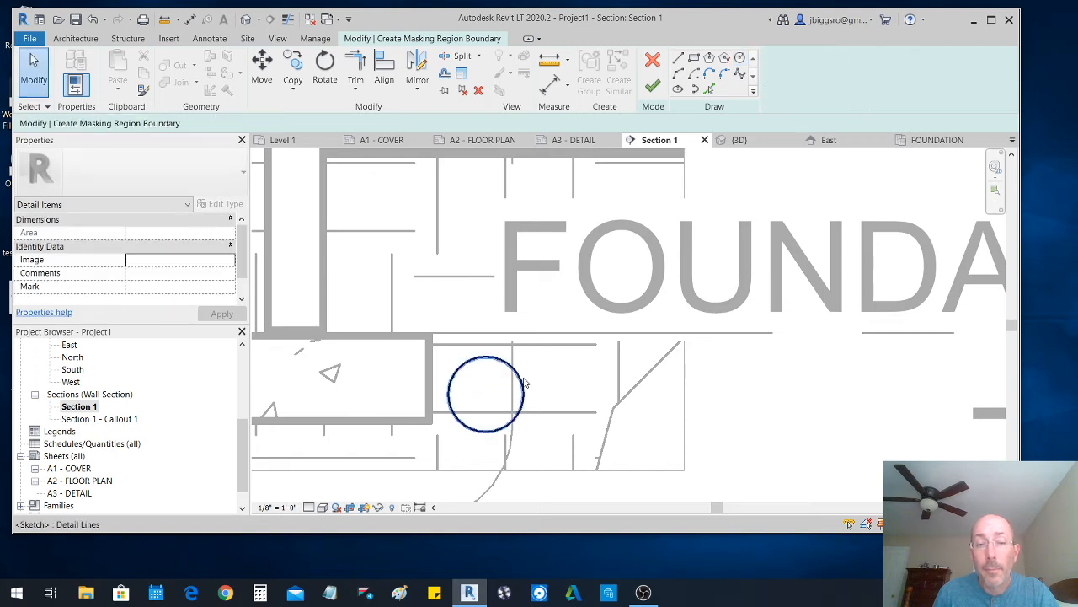
- Move the circle slightly away from the footing, centring it over the callout's edge, and finish the masking region
left_click(524, 383)
left_click_drag(522, 376, 547, 376)
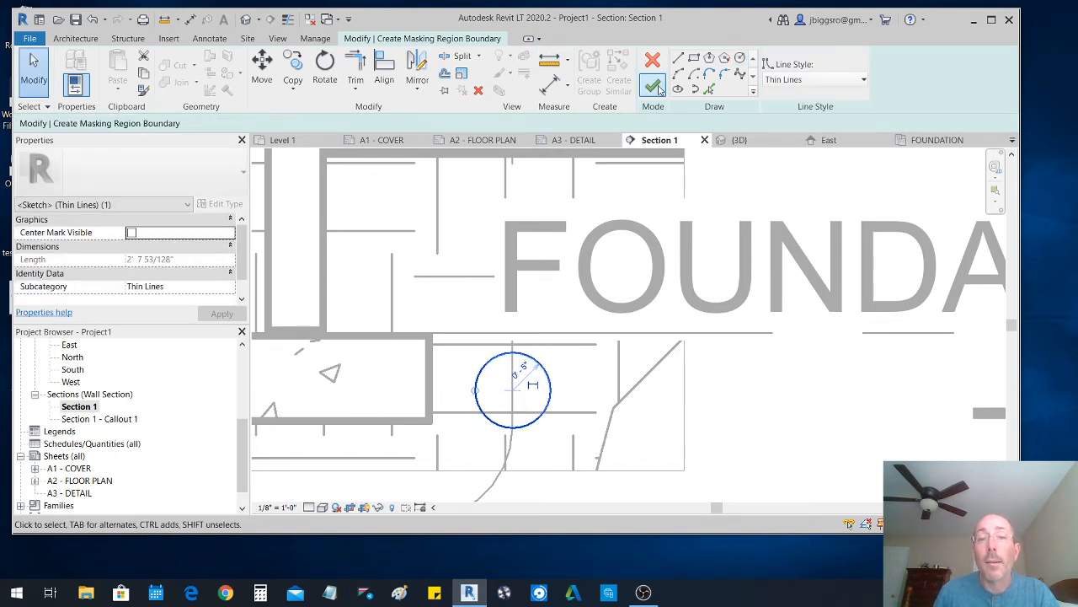
left_click(659, 87)
key("Escape")
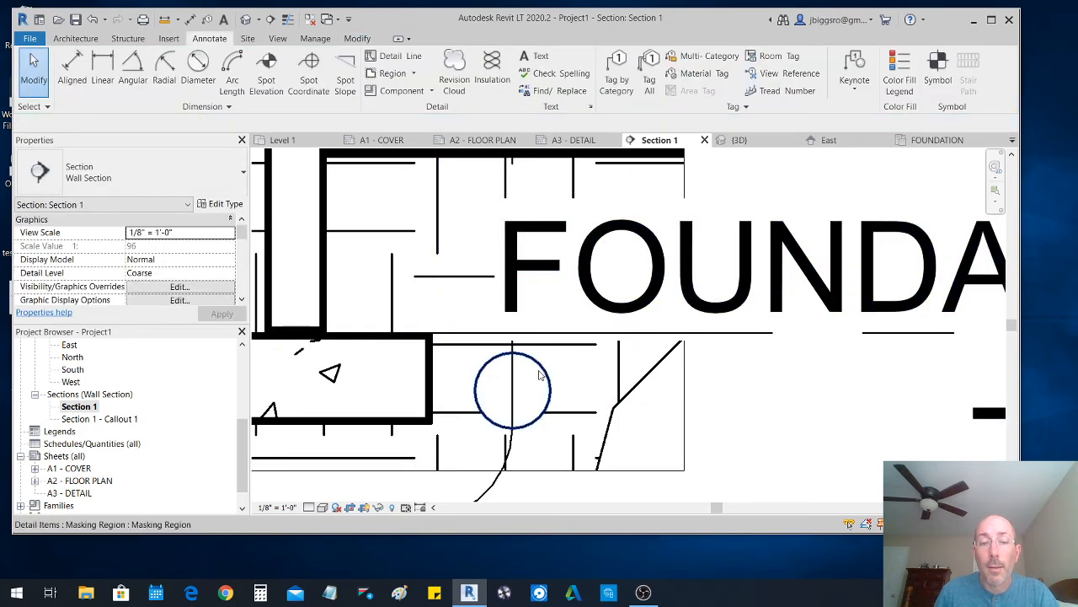
- Examine the properties available for the circular masking region
left_click(544, 374)
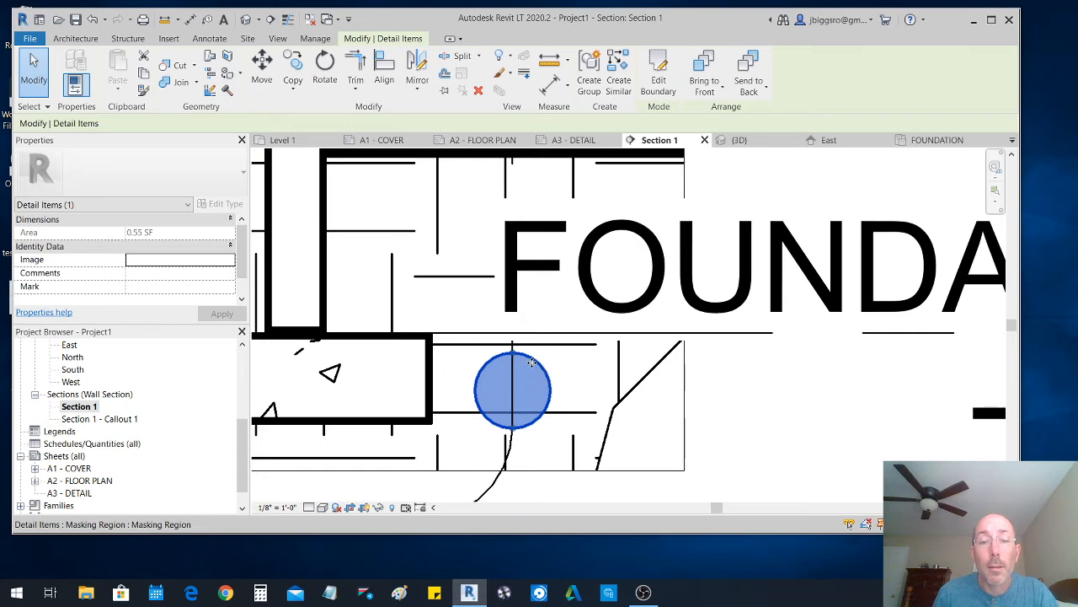
right_click(532, 362)
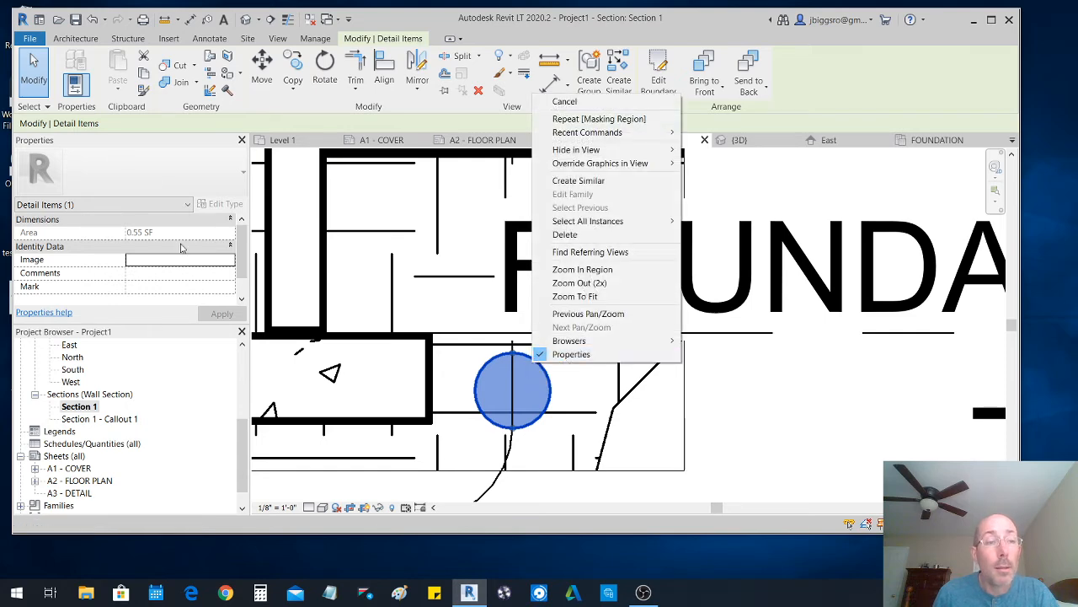
mouse_move(240, 246)
left_mouse_down()
mouse_move(239, 263)
mouse_move(239, 232)
left_mouse_up()
left_click(464, 350)
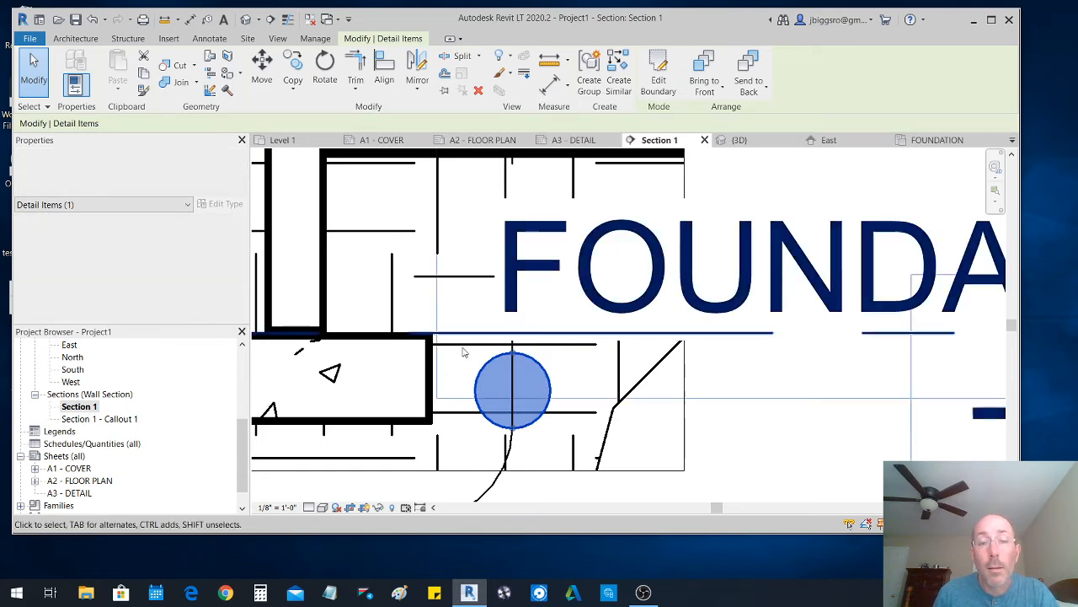
left_click(485, 367)
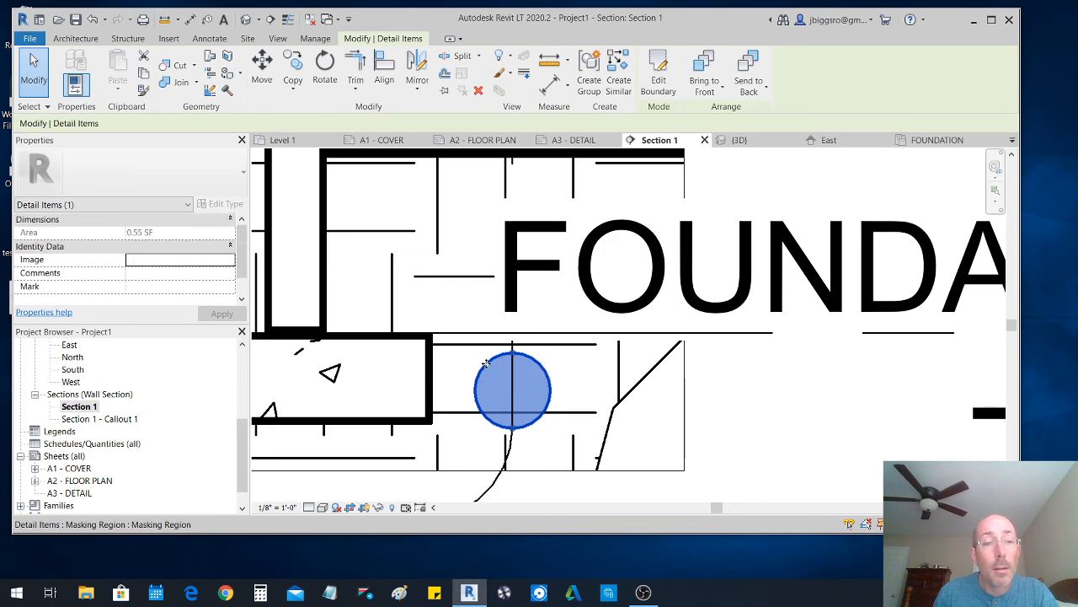
right_click(486, 364)
left_click(526, 356)
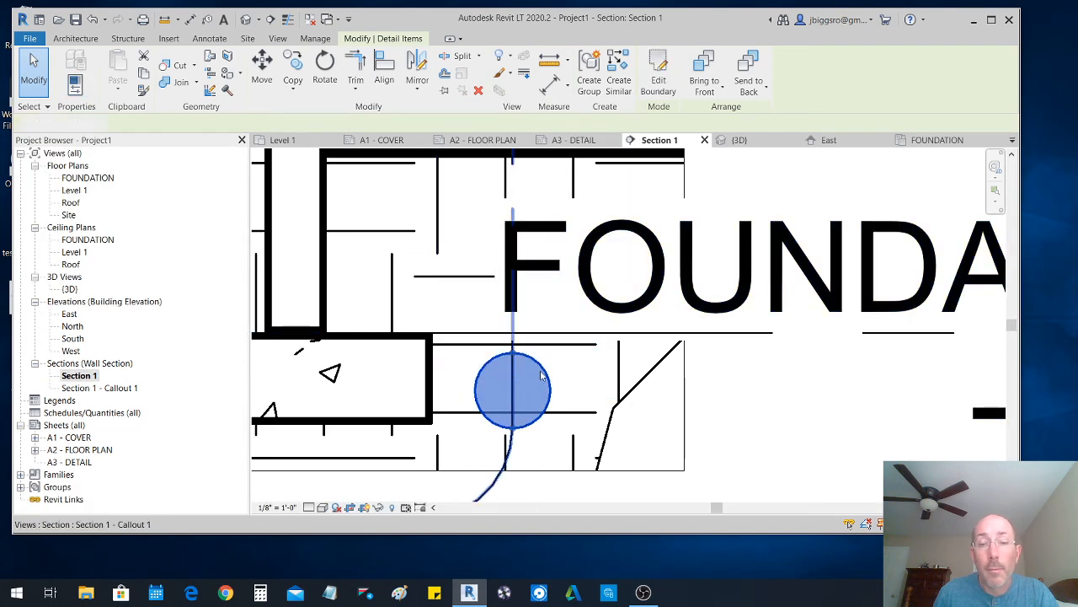
key("Escape")
left_click(516, 352)
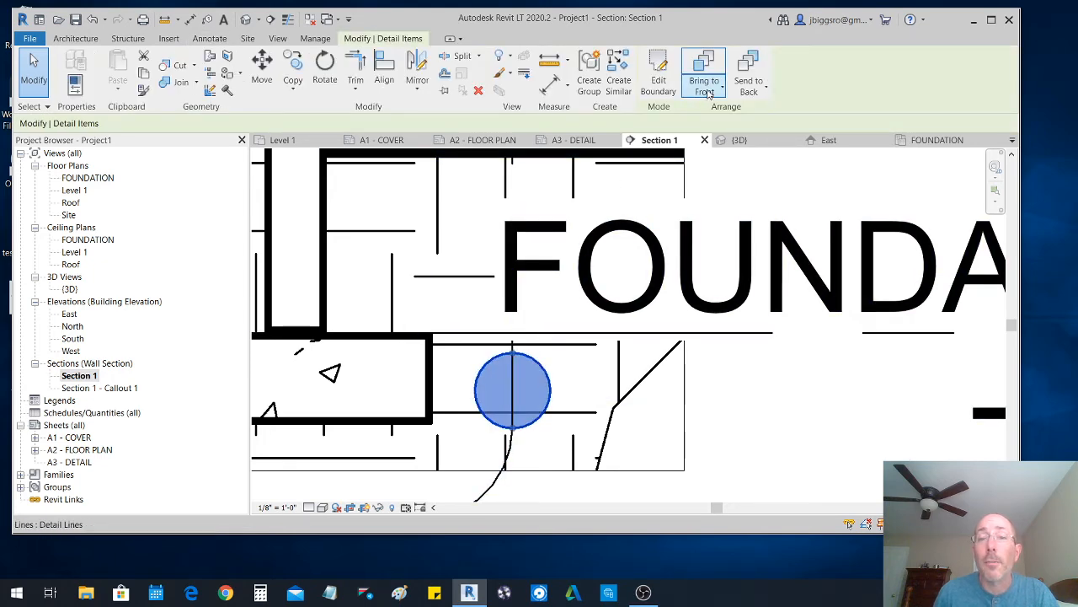
left_click(742, 437)
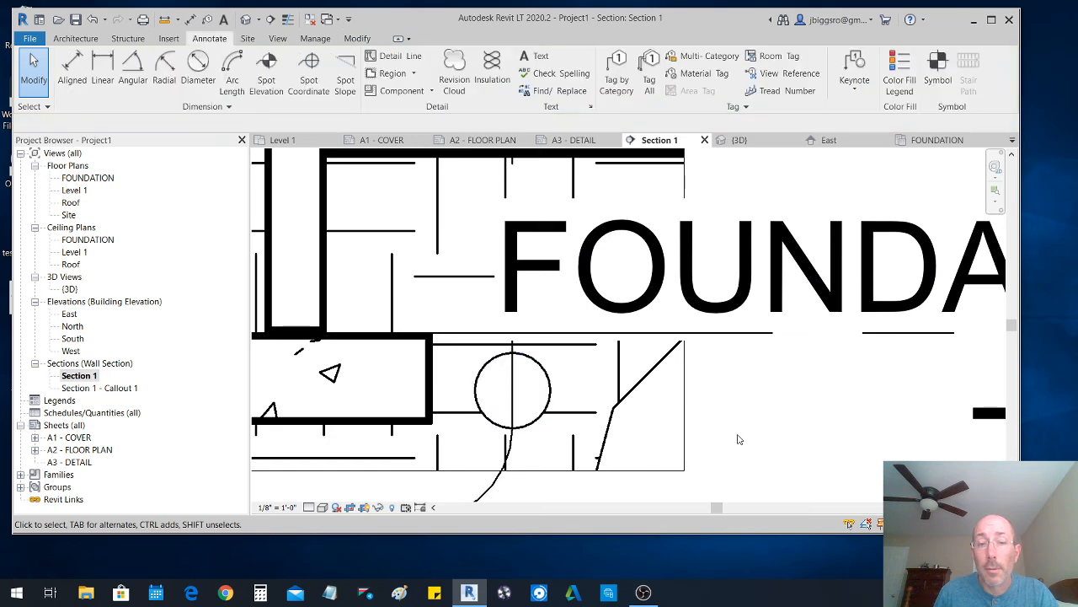
left_click(546, 381)
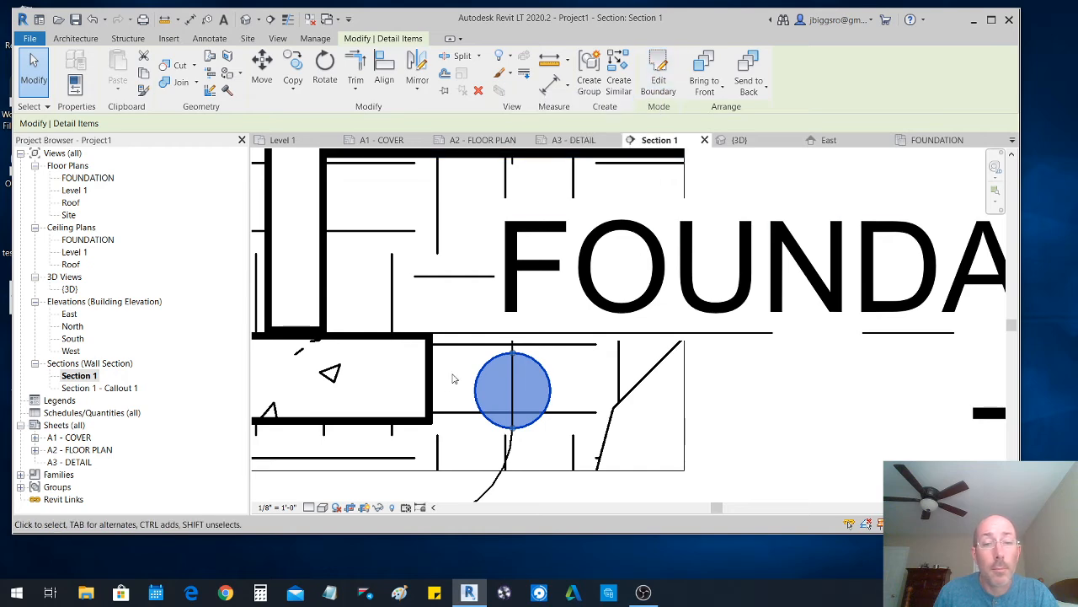
right_click(484, 374)
left_click(525, 367)
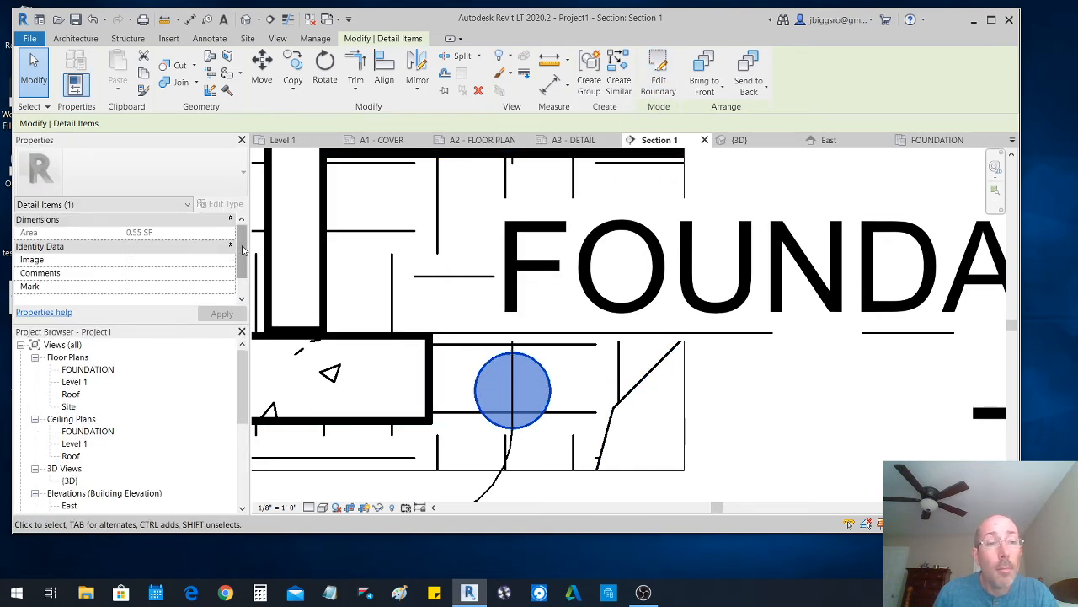
mouse_move(243, 250)
left_mouse_down()
mouse_move(243, 276)
mouse_move(242, 242)
mouse_move(242, 262)
left_mouse_up()
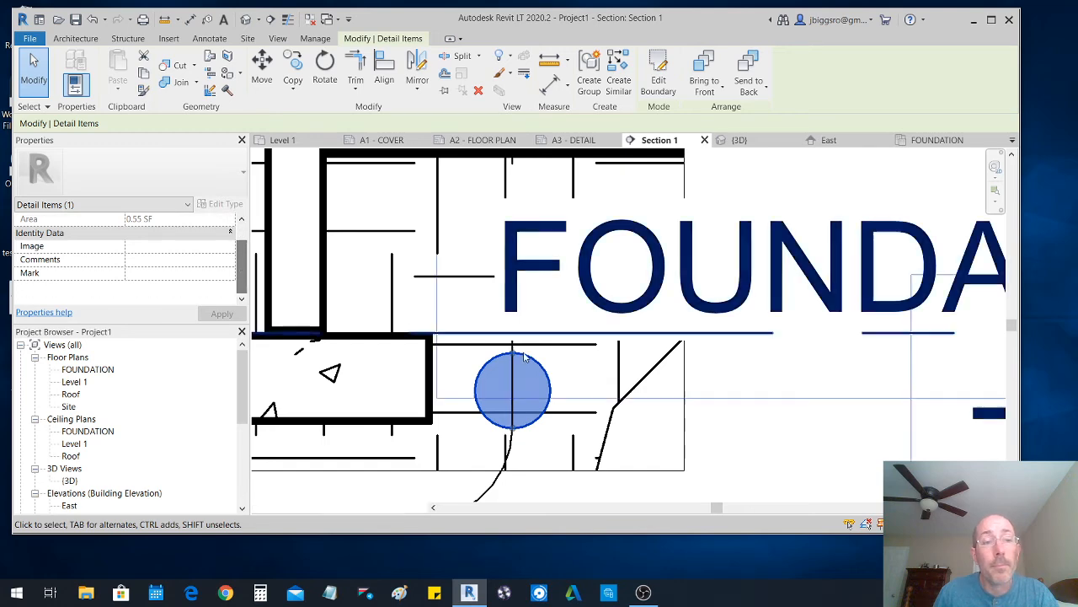
- Delete the circular masking region and undo the deletion
key("Delete")
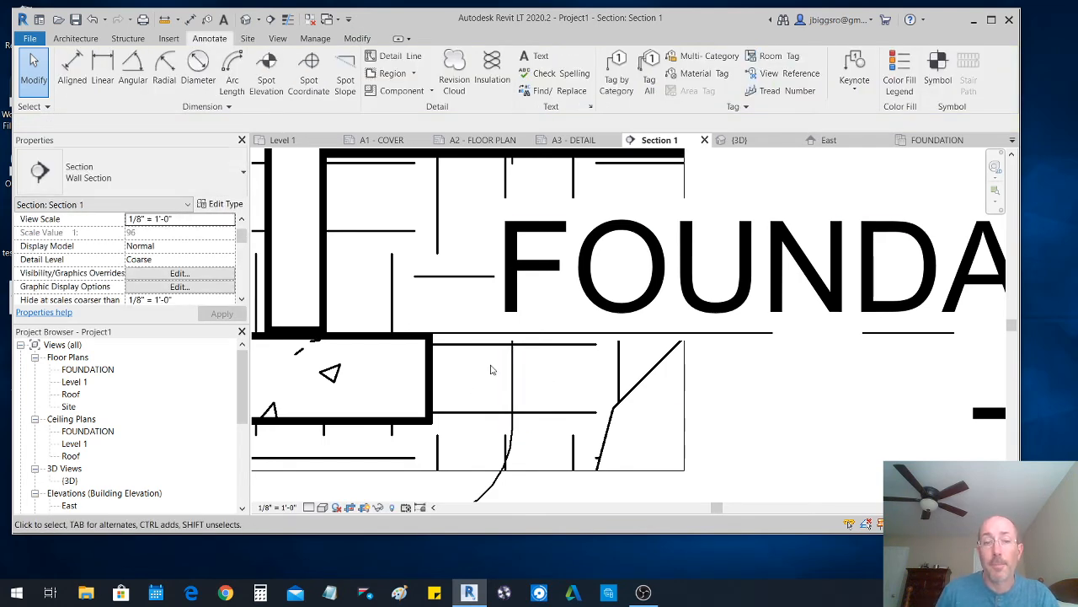
left_click(513, 385)
scroll(539, 371, "down", 2)
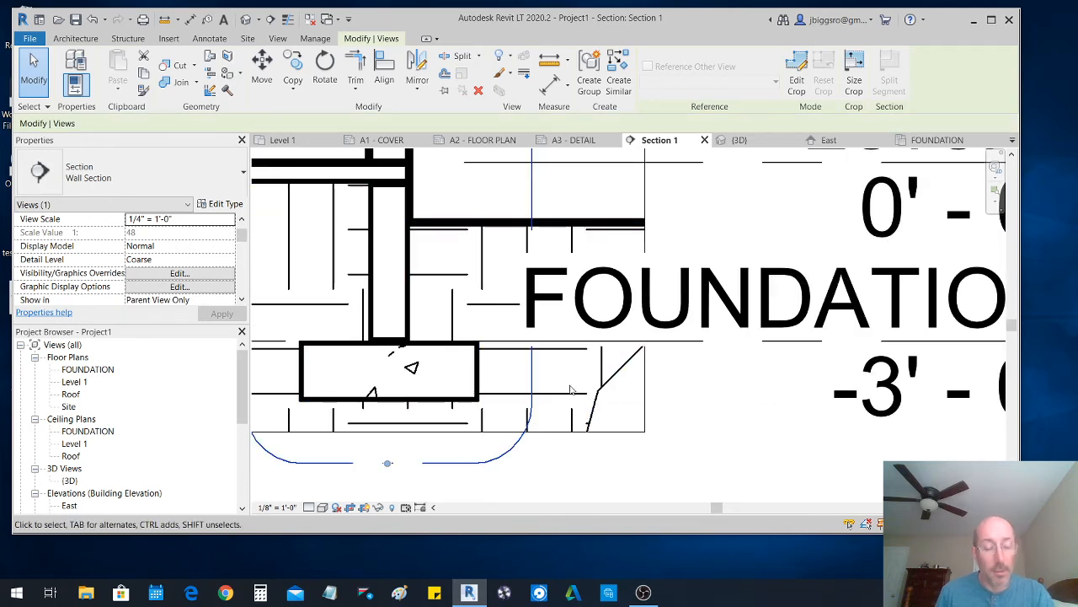
key("ctrl+z")
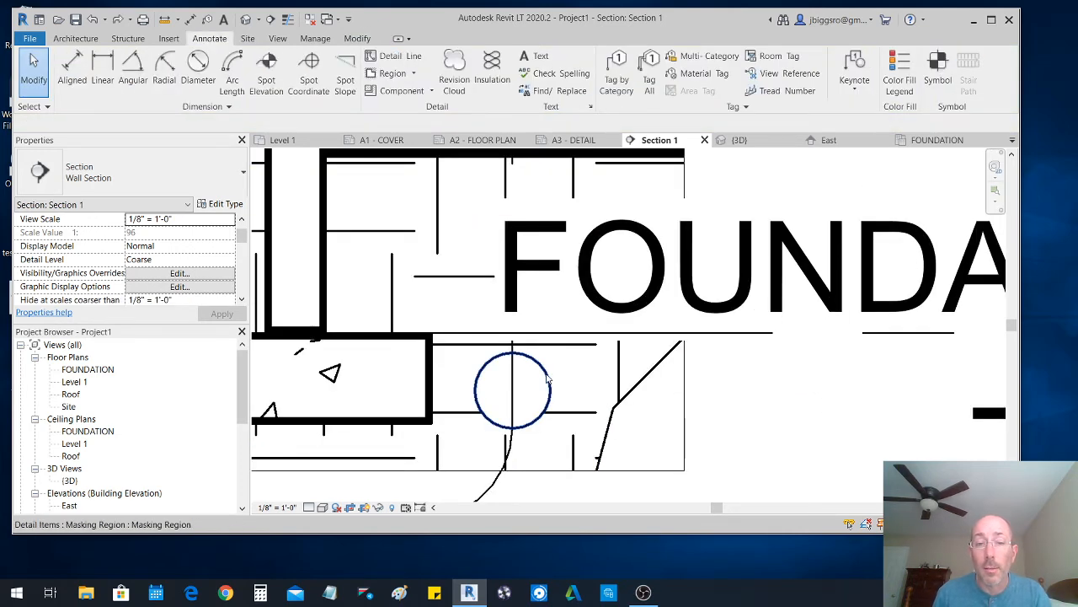
- Move the circular masking region closer to the footing's outer end
left_click(548, 379)
left_click_drag(548, 379, 508, 379)
scroll(566, 361, "down", 3)
left_click(674, 413)
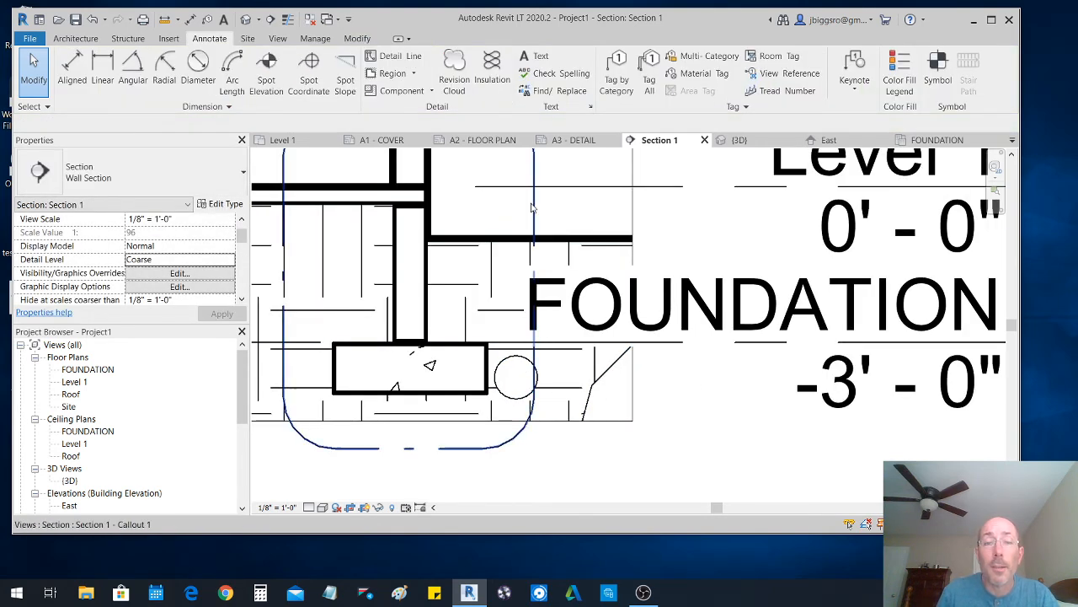
- Widen the callout boundary outward on the grade side so it clears the circular masking region
left_click(546, 242)
scroll(559, 216, "down", 2)
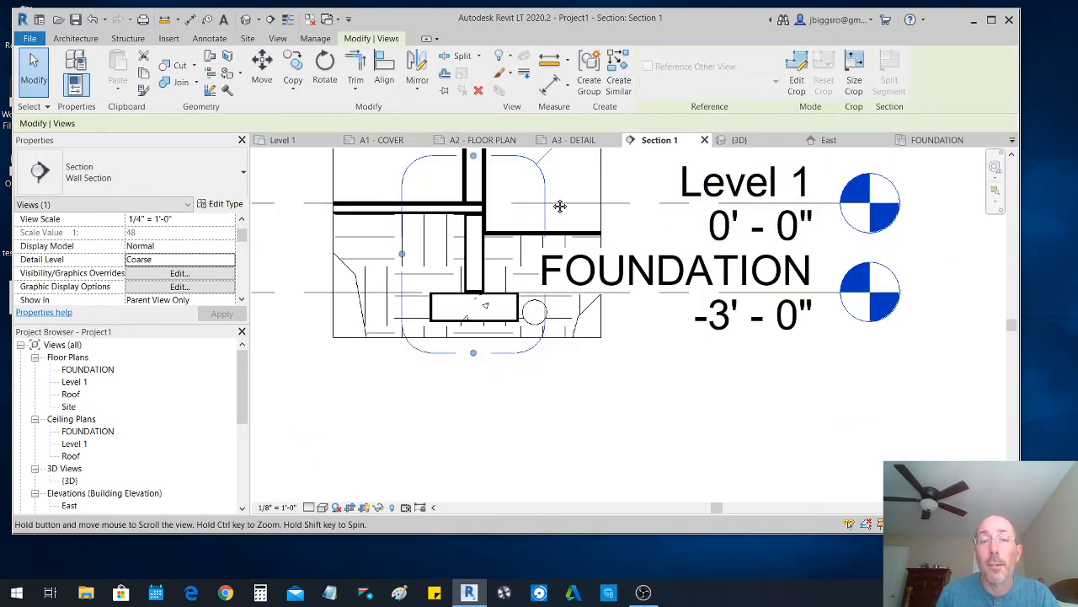
middle_click_drag(561, 205, 555, 232)
left_click_drag(546, 286, 561, 284)
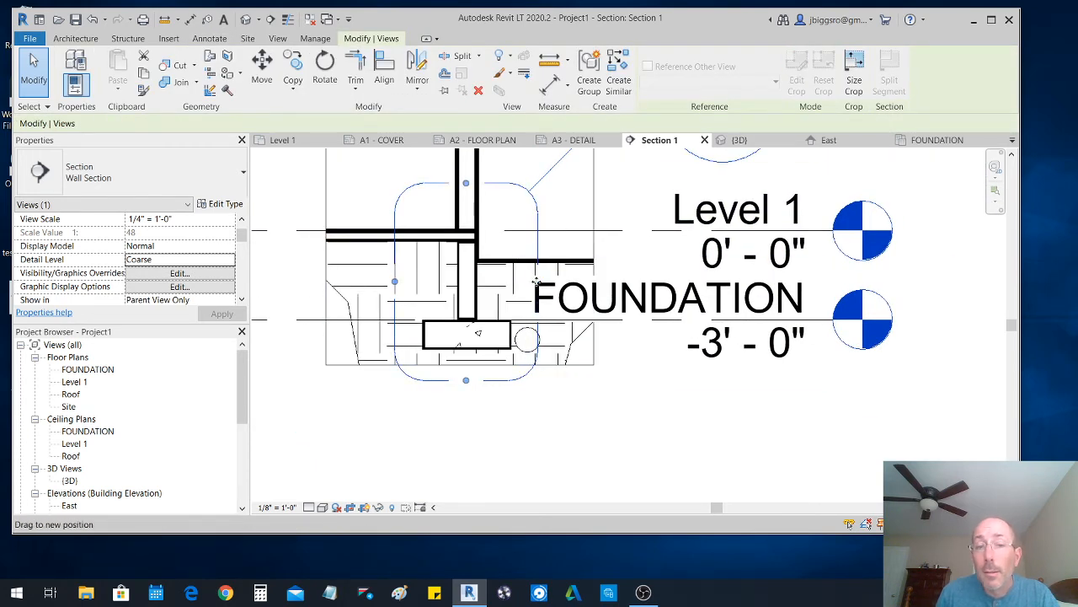
left_click(633, 419)
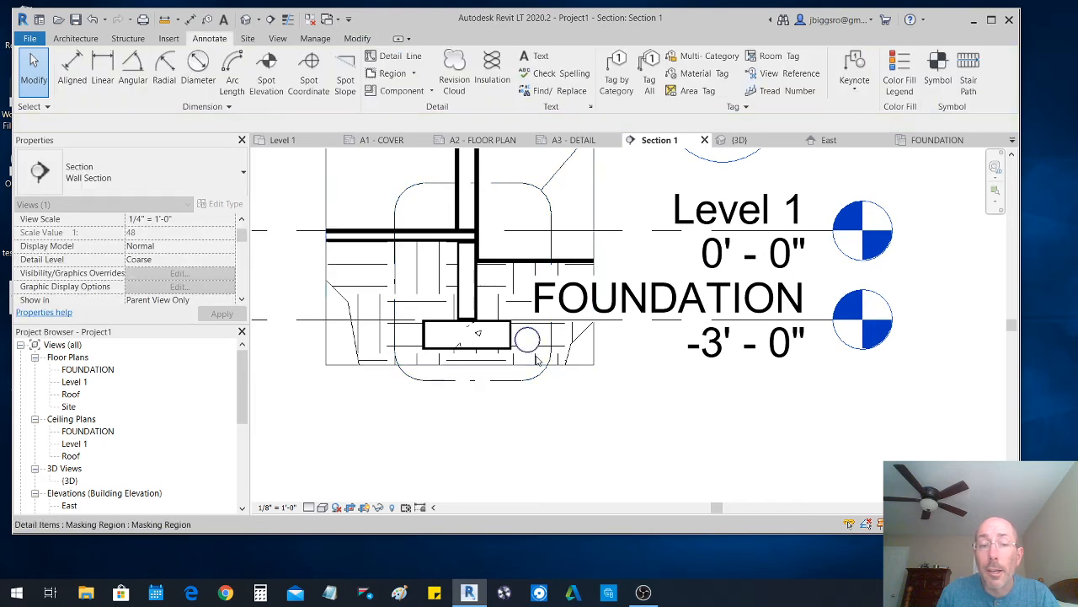
- Draw a detail-line circle with a radius of about 4" inside the circular masking region beside the footing
scroll(544, 356, "up", 3)
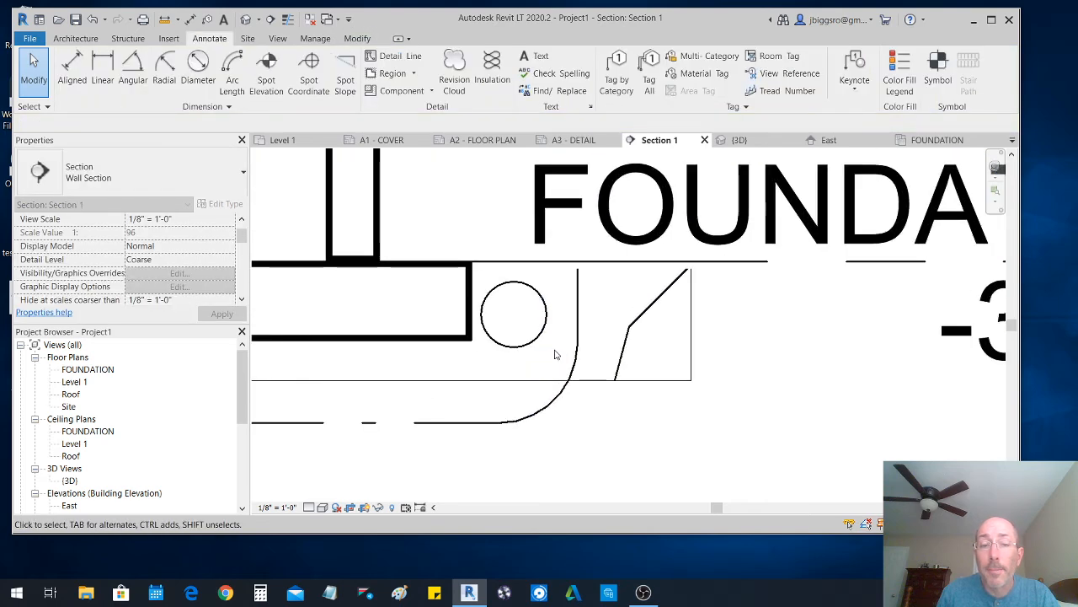
left_click(548, 307)
scroll(554, 291, "up", 3)
key("Escape")
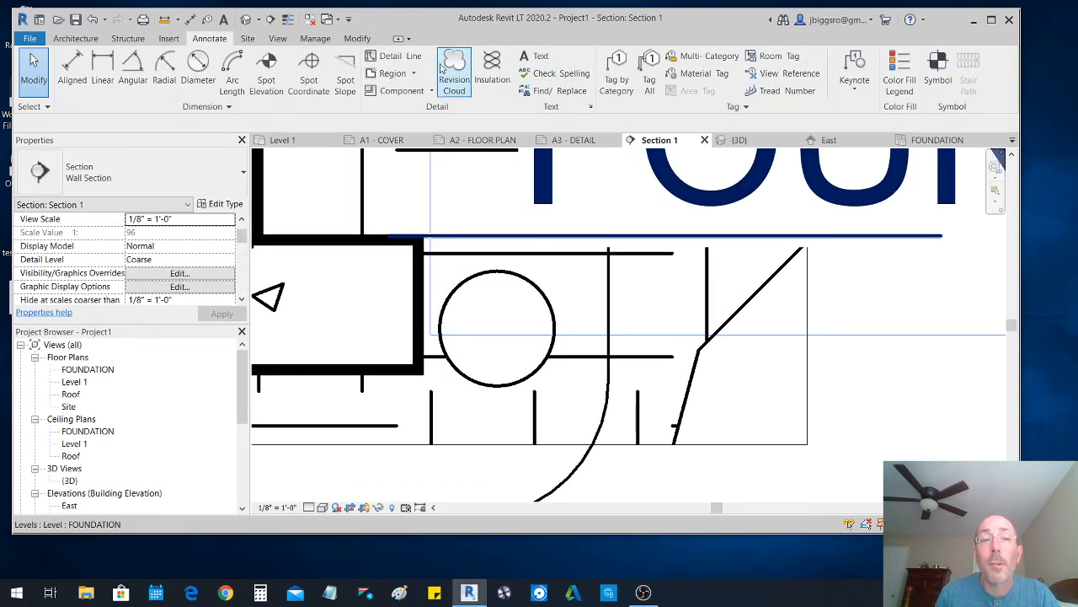
left_click(392, 56)
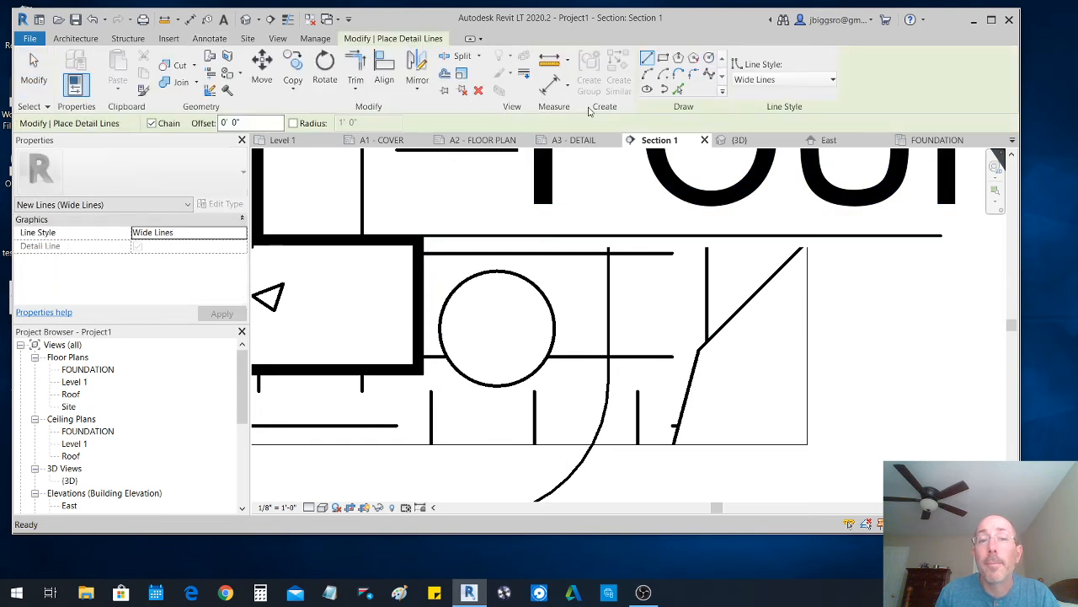
left_click(710, 58)
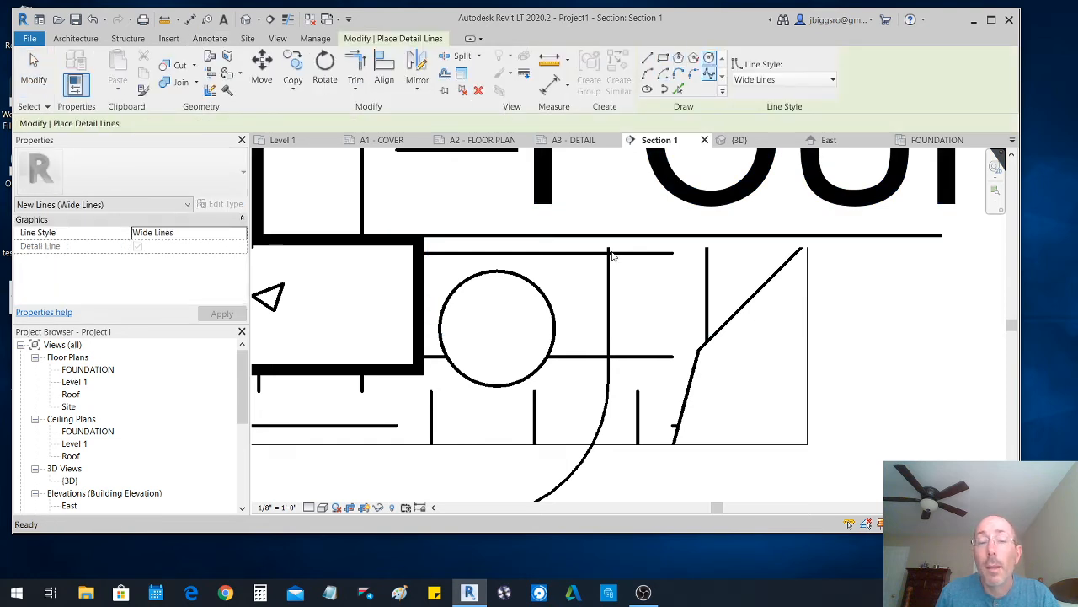
left_click(493, 328)
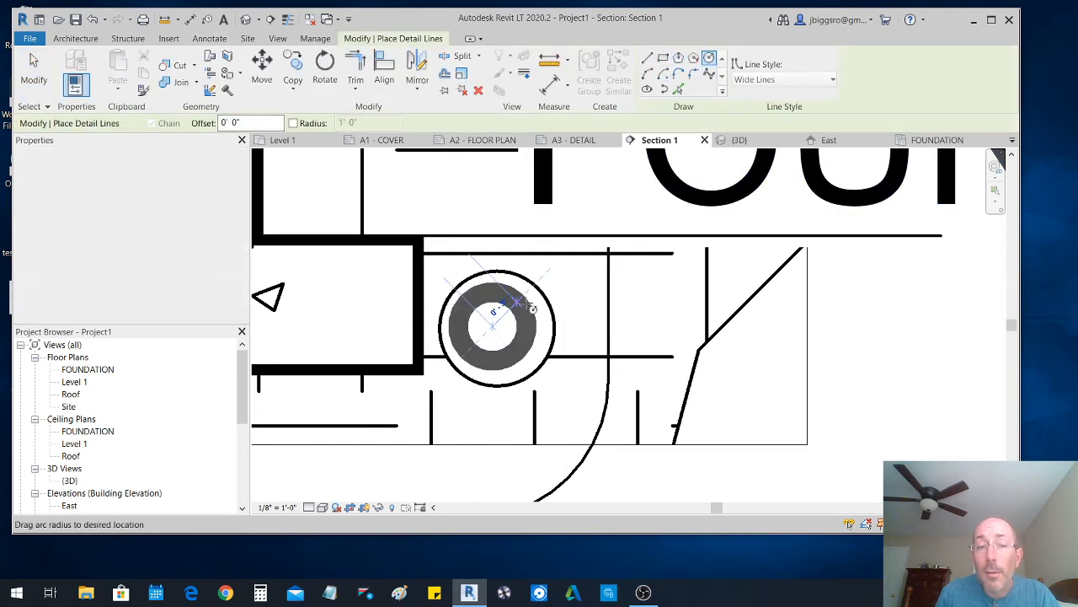
left_click(537, 307)
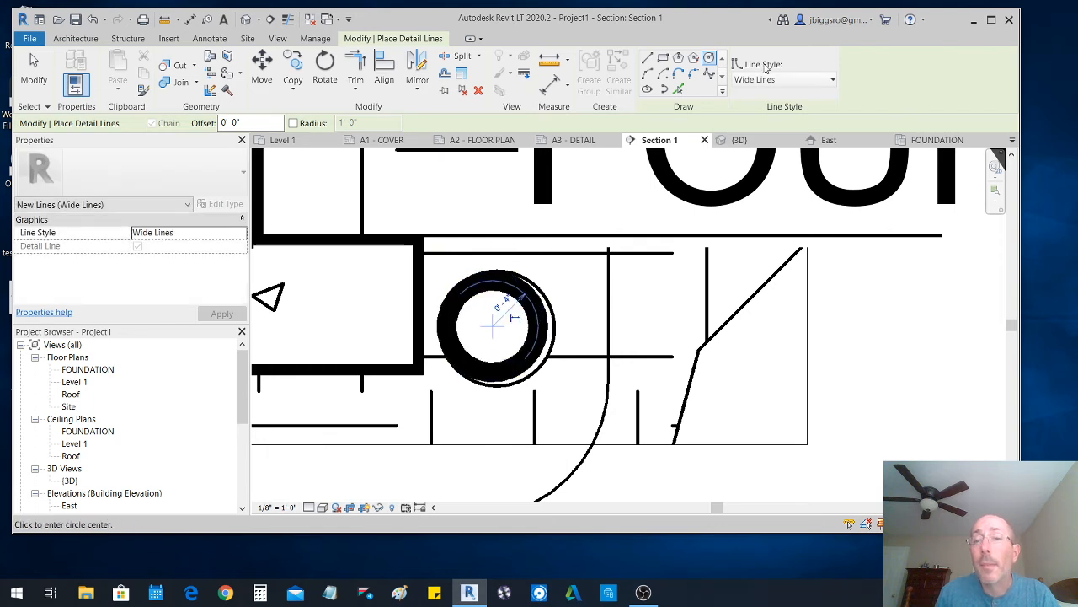
- Change the inner circle's line style to Thin Lines and centre the circle within the circular masking region
left_click(787, 79)
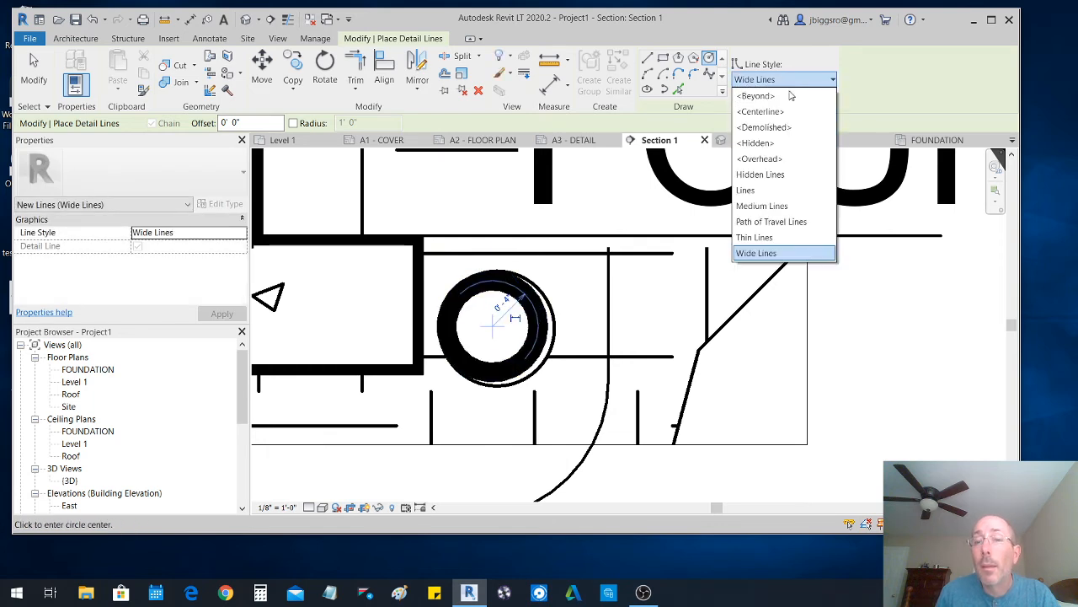
left_click(771, 235)
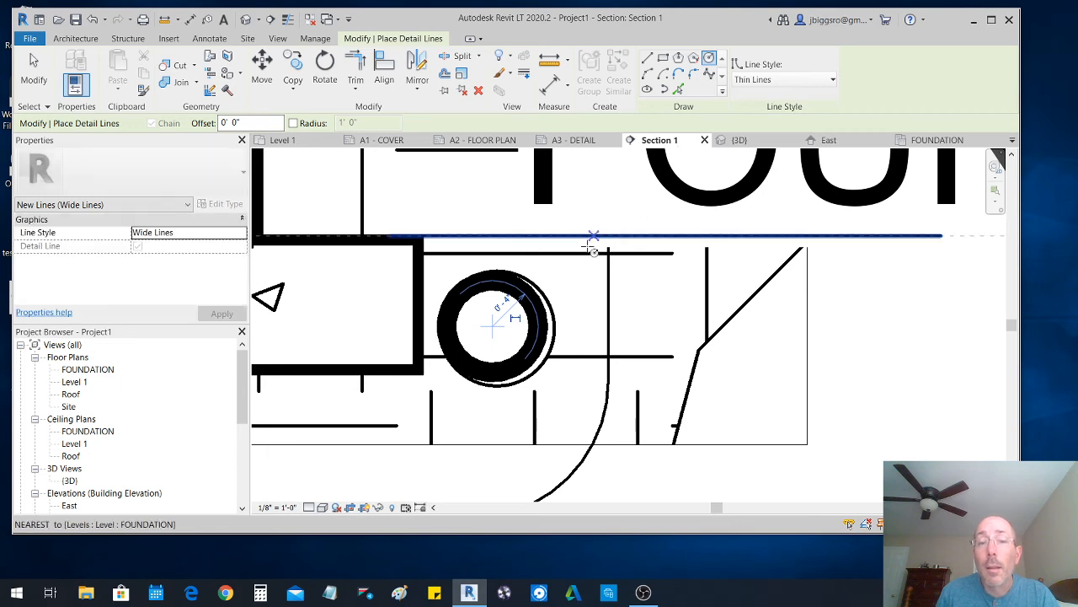
key("Escape")
key("Escape")
left_click(525, 300)
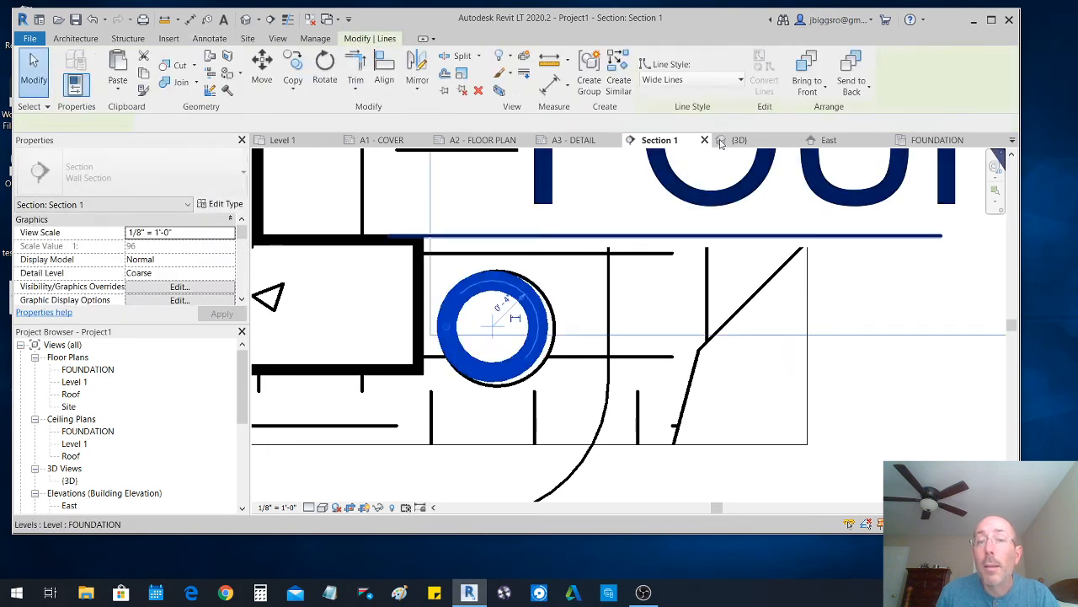
left_click(716, 80)
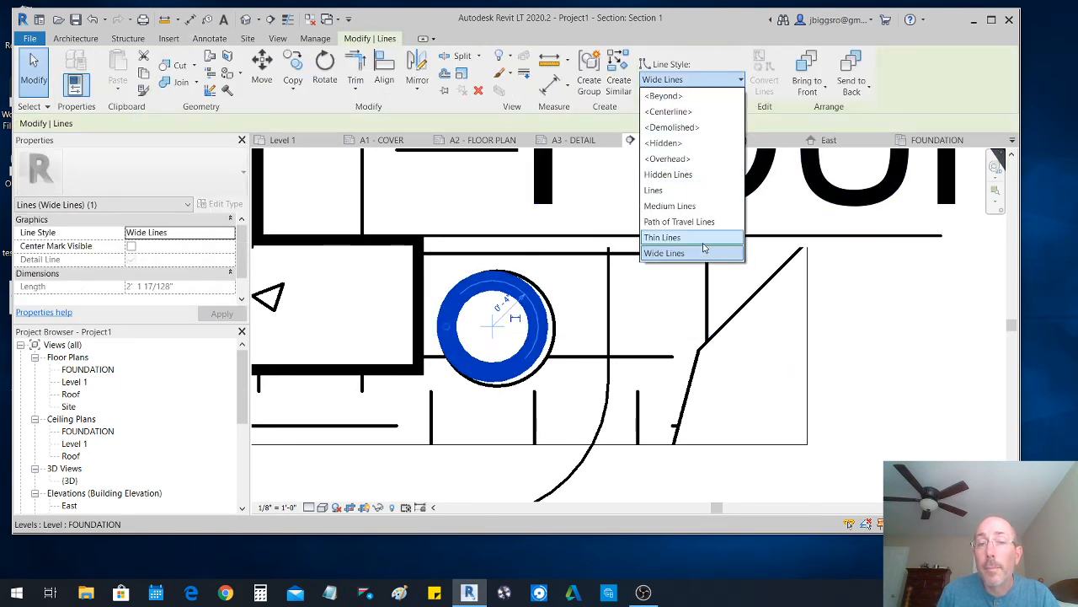
left_click(707, 246)
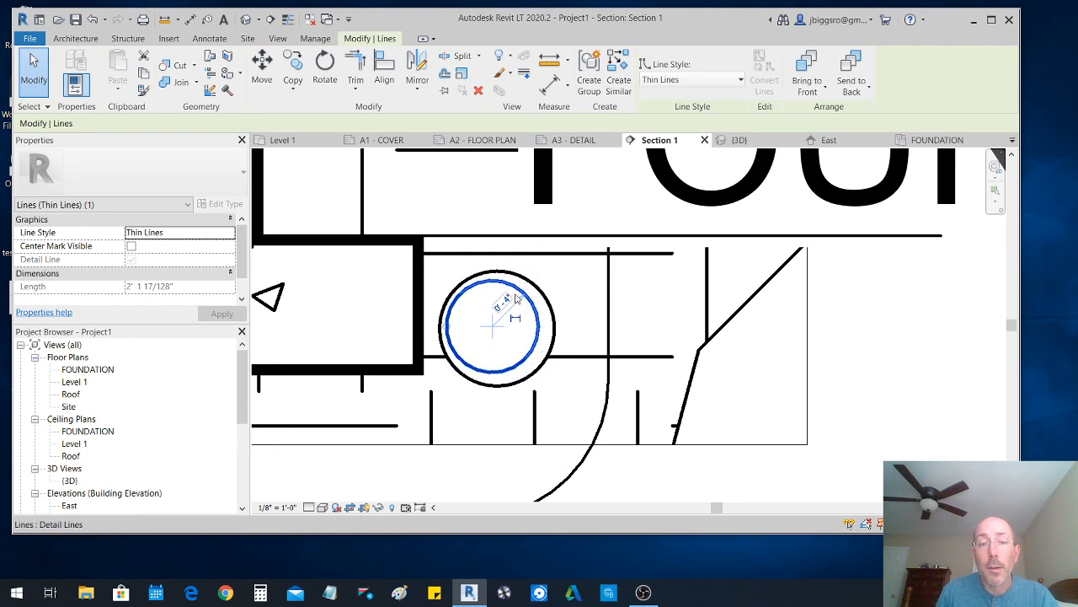
left_click_drag(524, 299, 523, 294)
left_click(657, 312)
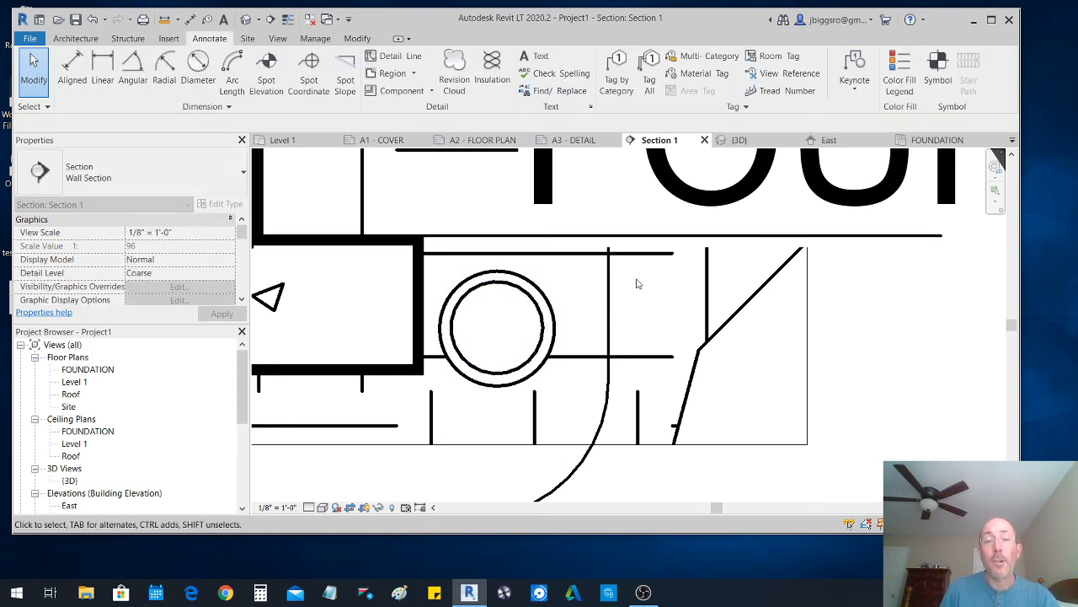
- Place an element keynote with a free-end leader on the exterior wall, with its tag outside the wall just below the Roof level
scroll(638, 283, "down", 3)
scroll(706, 412, "down", 2)
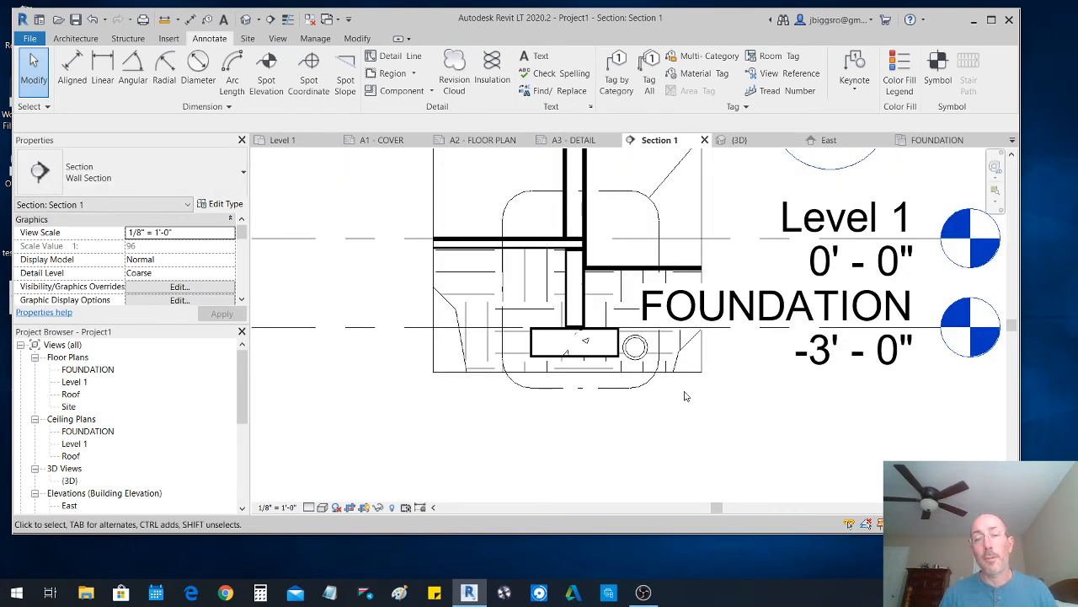
scroll(696, 388, "down", 2)
middle_click_drag(700, 387, 657, 449)
scroll(471, 447, "down", 3)
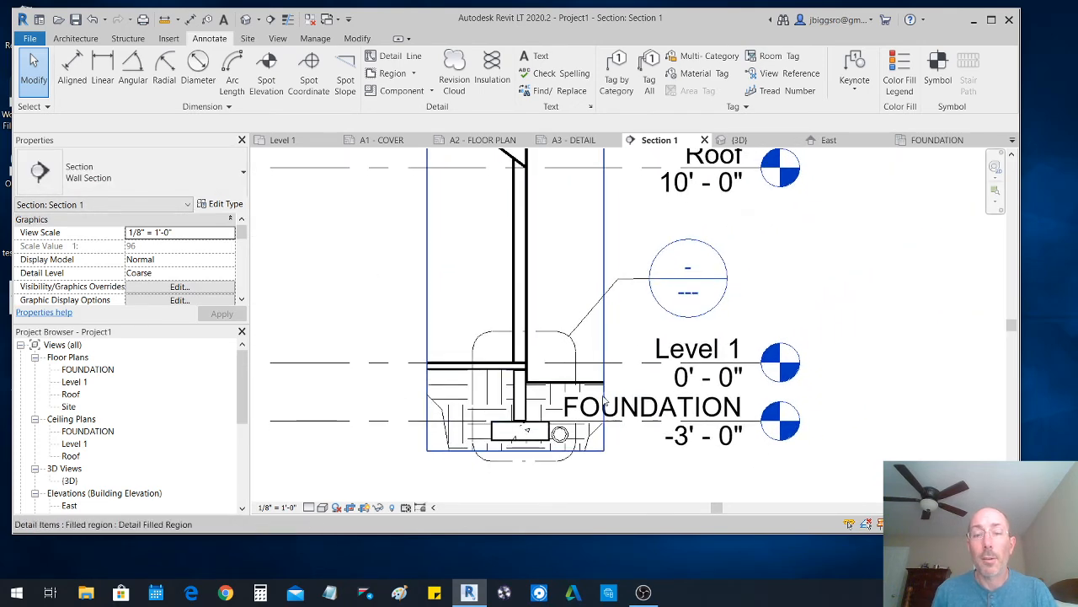
scroll(545, 364, "up", 2)
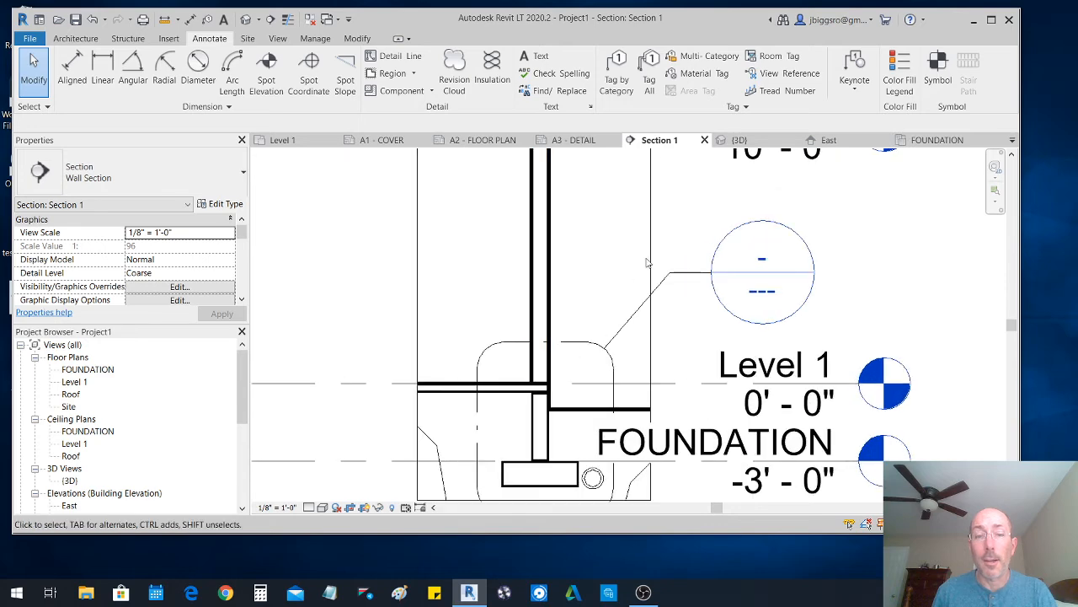
scroll(615, 217, "up", 1)
middle_click_drag(618, 212, 512, 299)
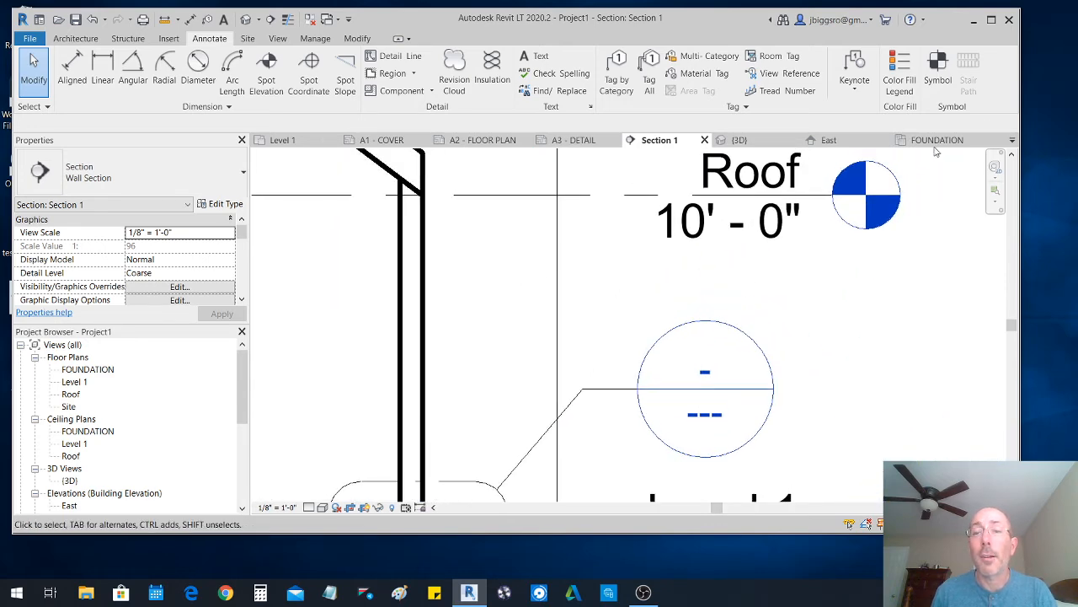
left_click(853, 91)
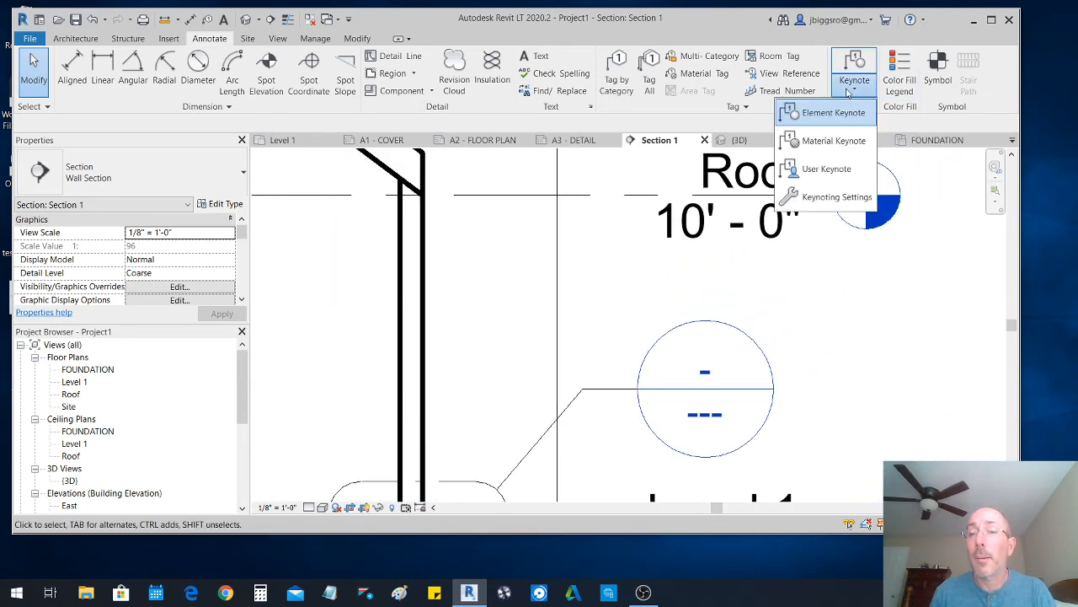
left_click(819, 115)
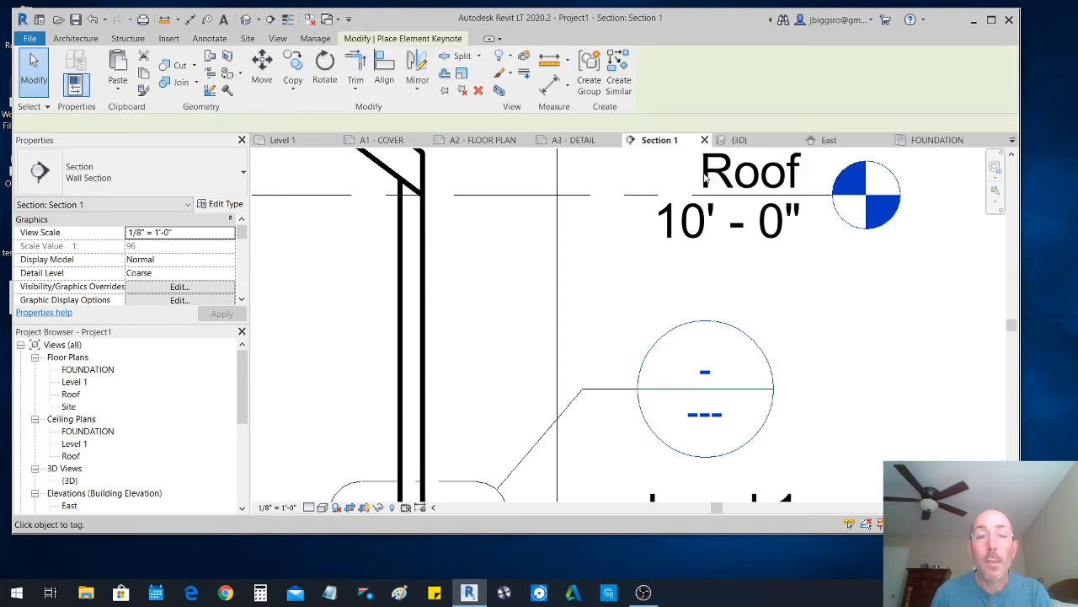
left_click(412, 354)
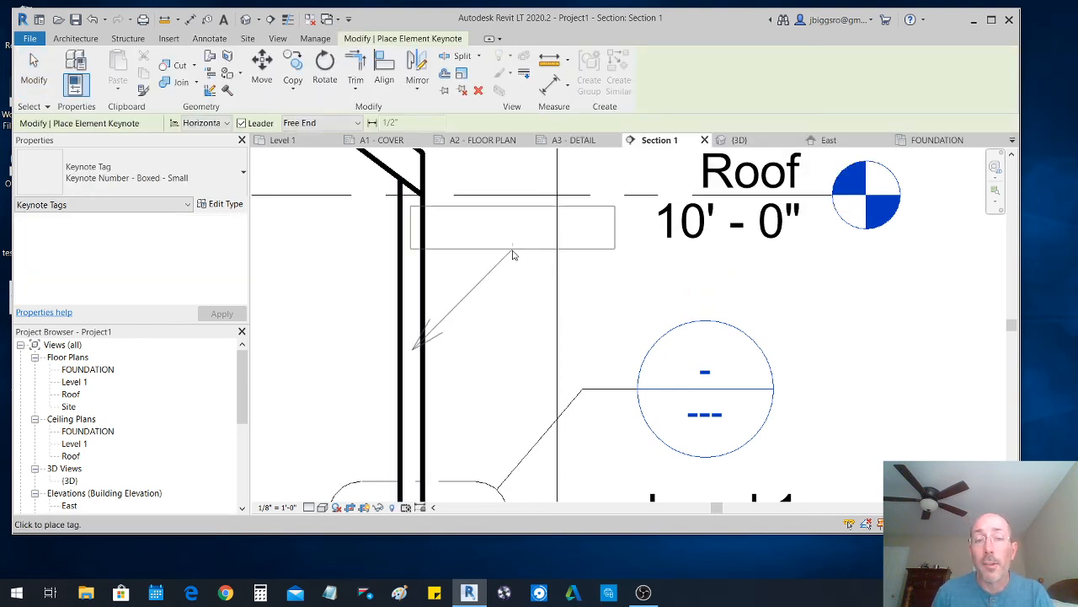
left_click(573, 248)
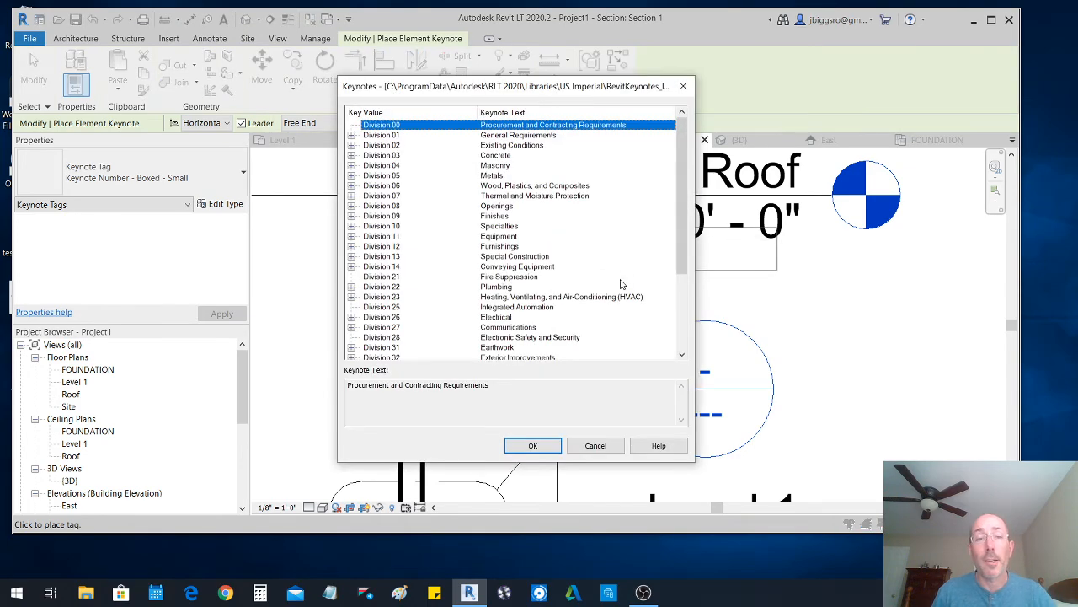
- Assign the wall keynote 07 46 00.A1, 1/2" Corrugated Steel - 18 Ga, from the Siding group of Division 07
left_click_drag(533, 88, 576, 80)
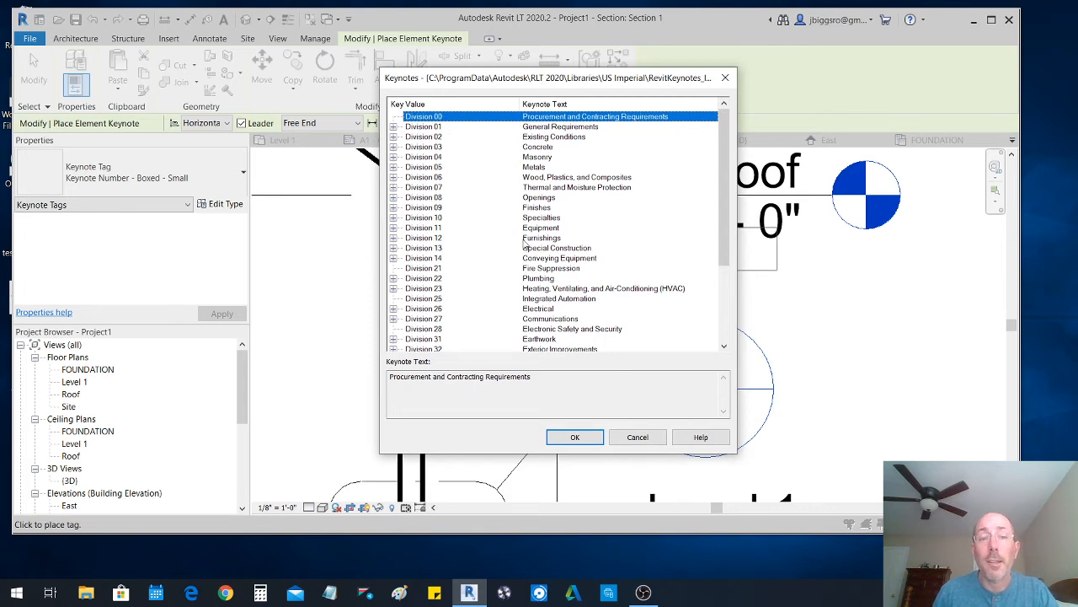
left_click(394, 148)
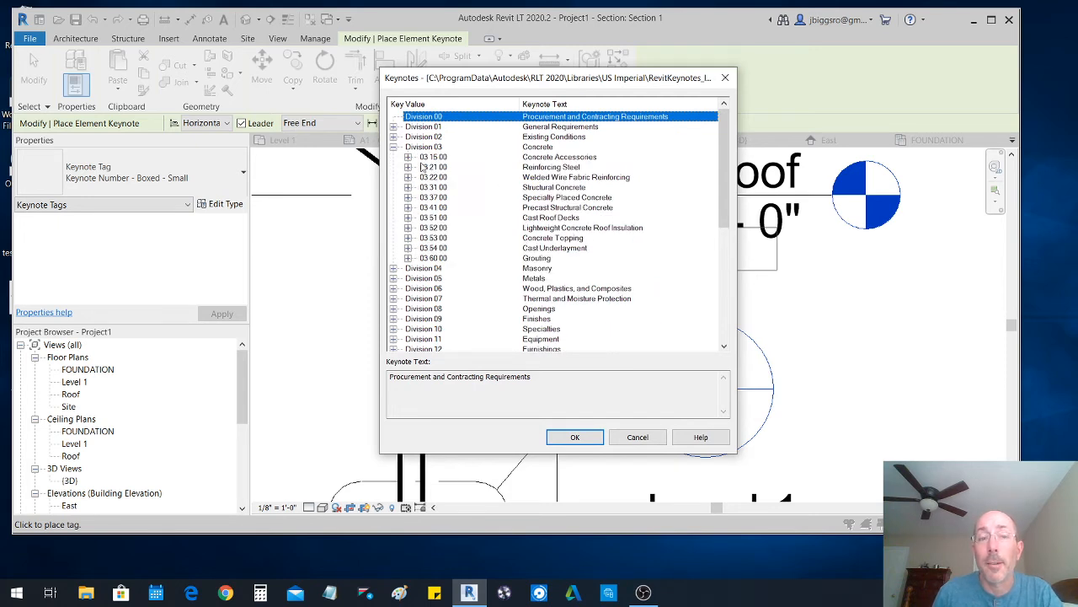
left_click(393, 147)
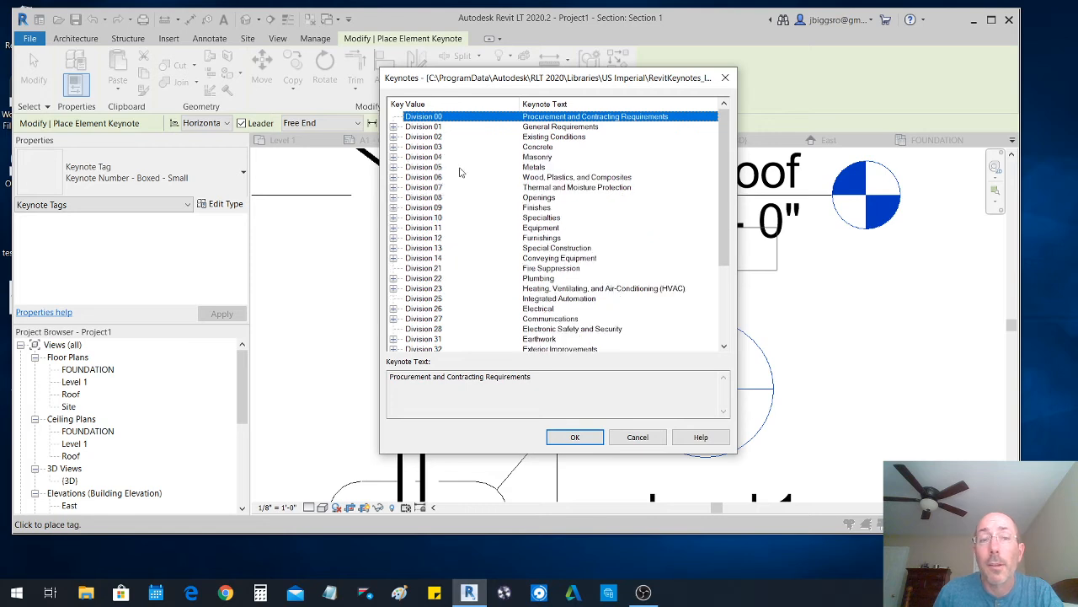
left_click_drag(726, 168, 722, 216)
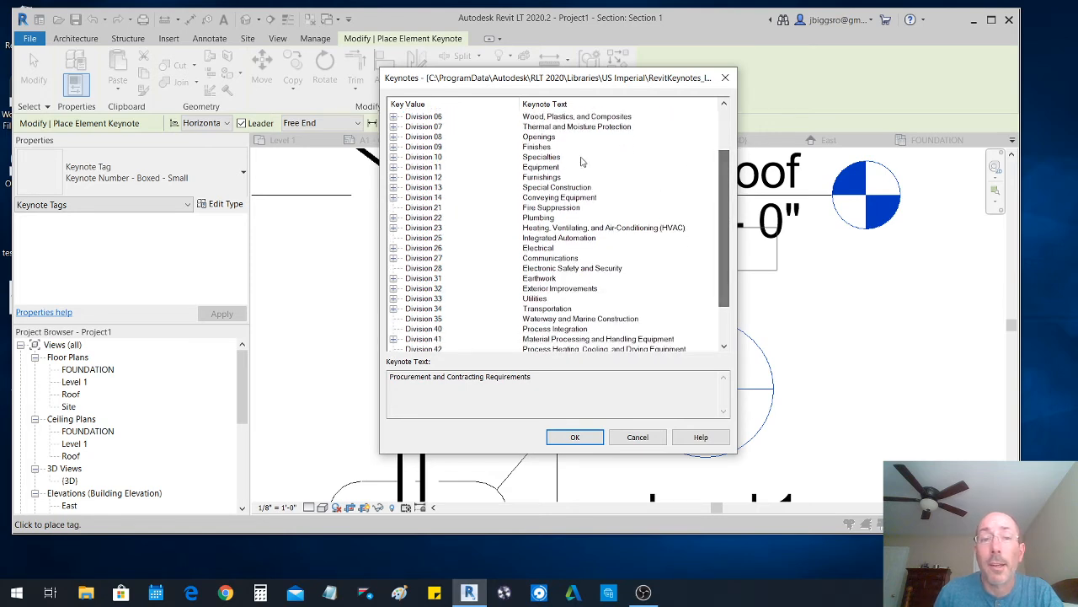
left_click(394, 126)
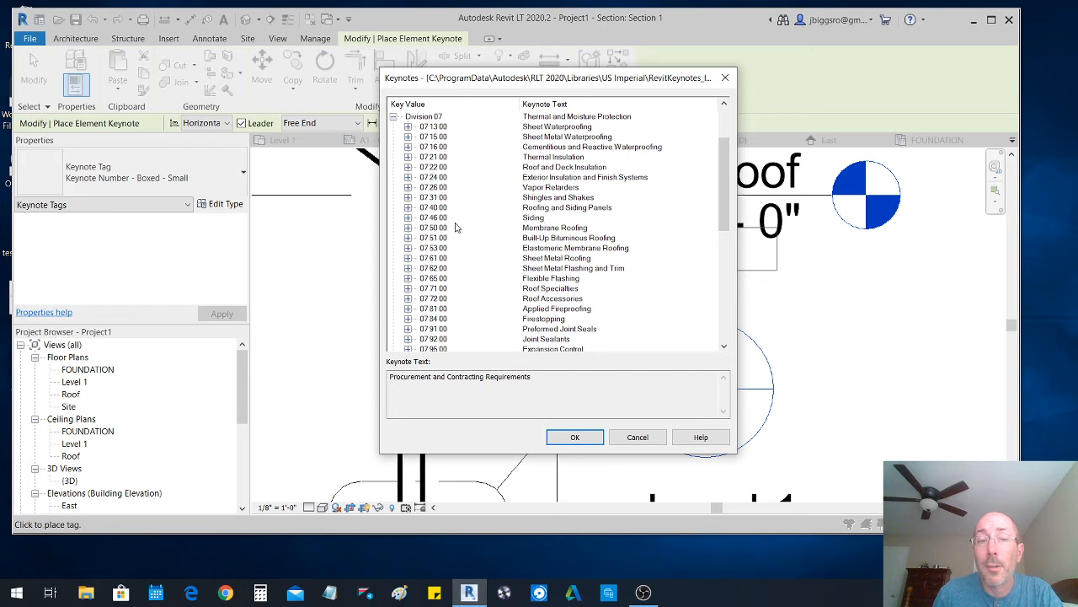
left_click(407, 218)
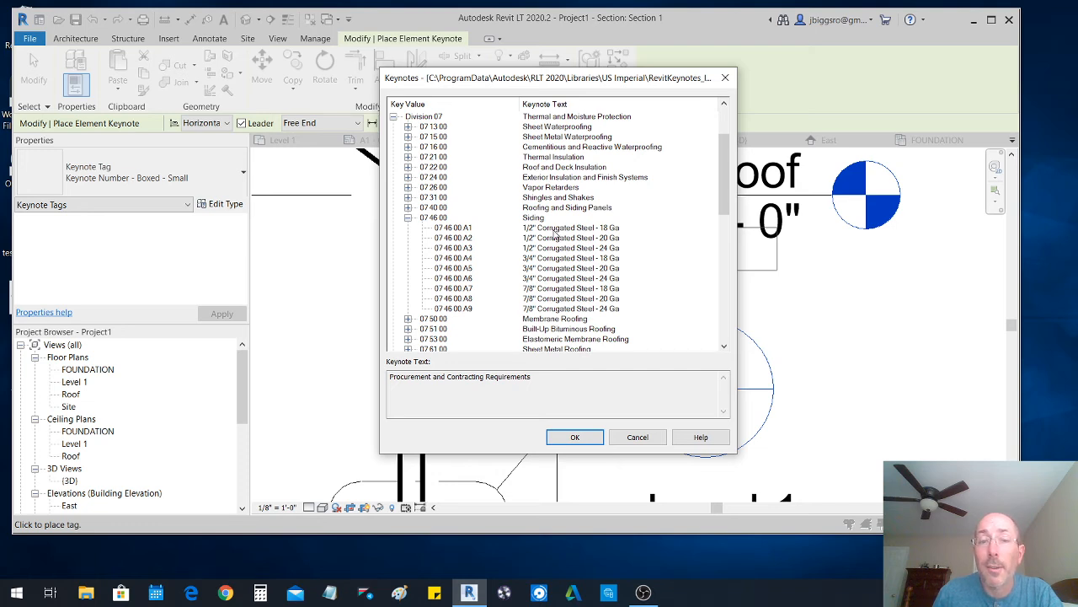
left_click(554, 229)
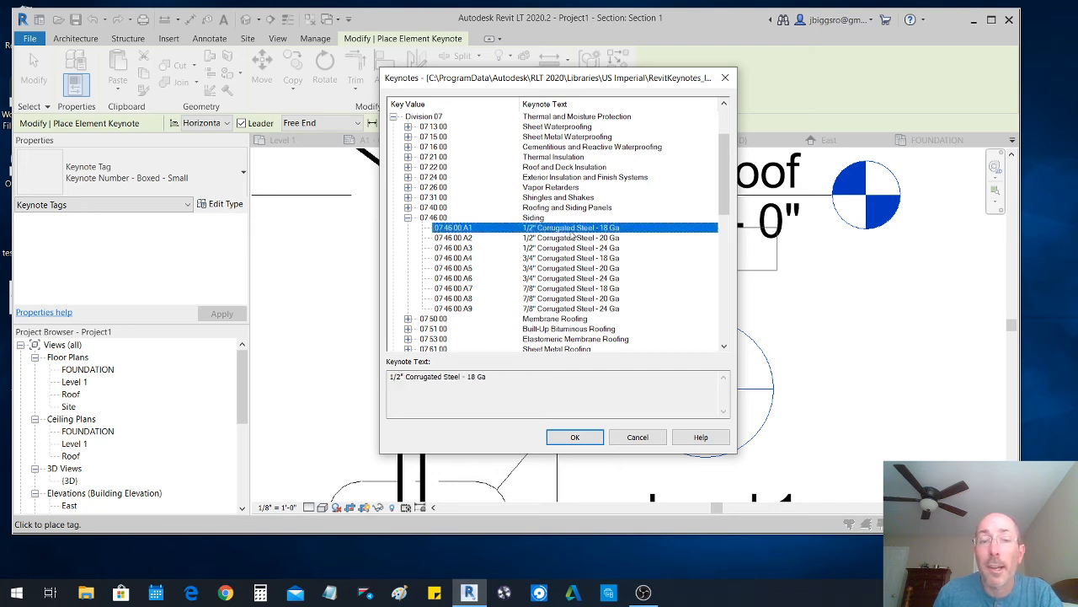
left_click(574, 438)
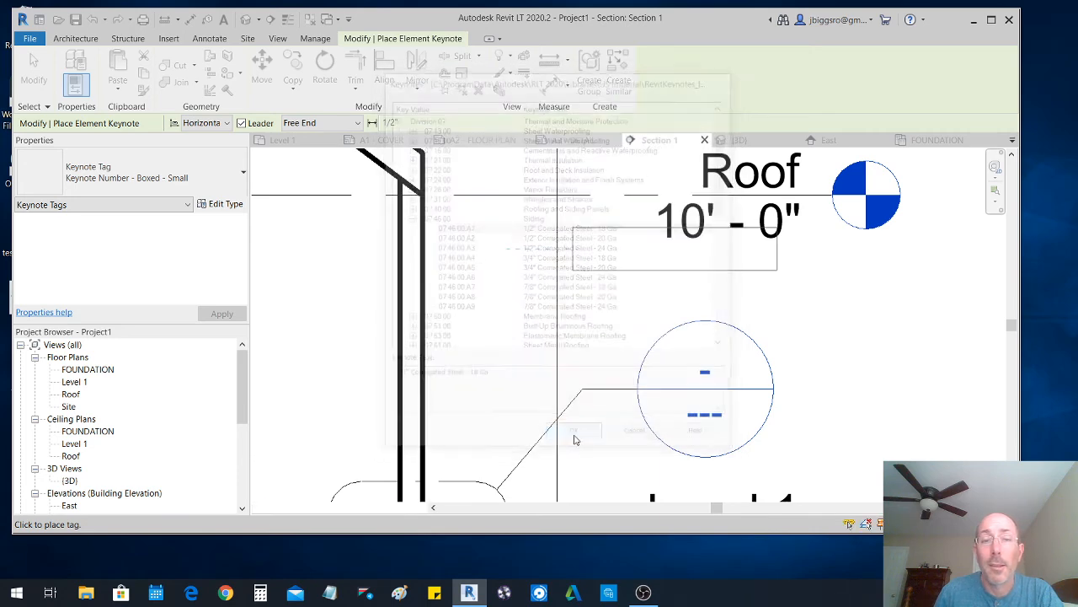
- Move the wall's keynote tag down to clear the Roof level label, keeping its assigned keynote
scroll(594, 316, "down", 1)
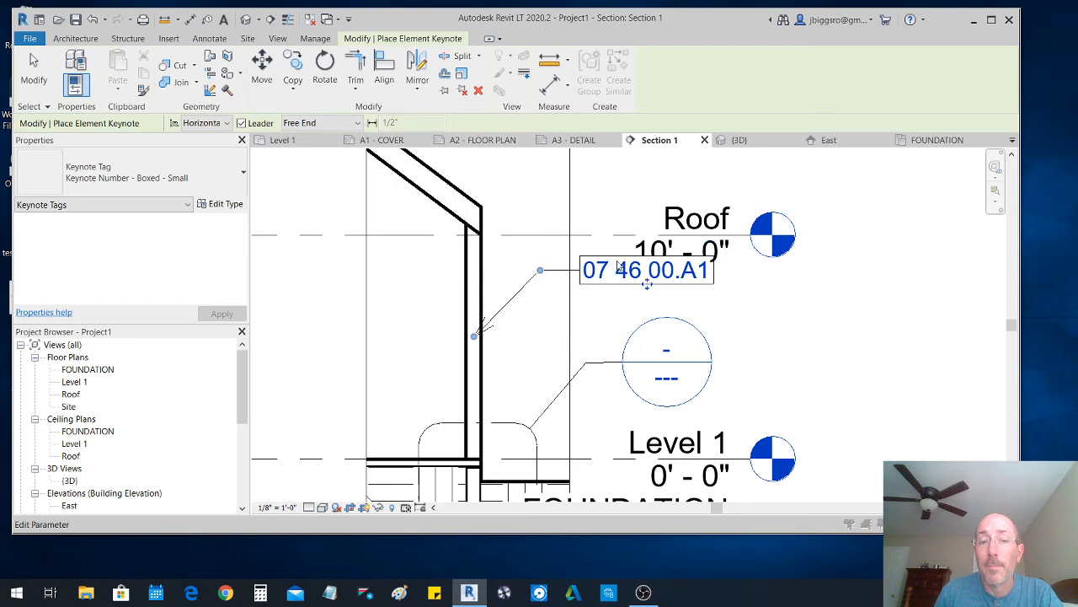
left_click(610, 263)
left_click(638, 437)
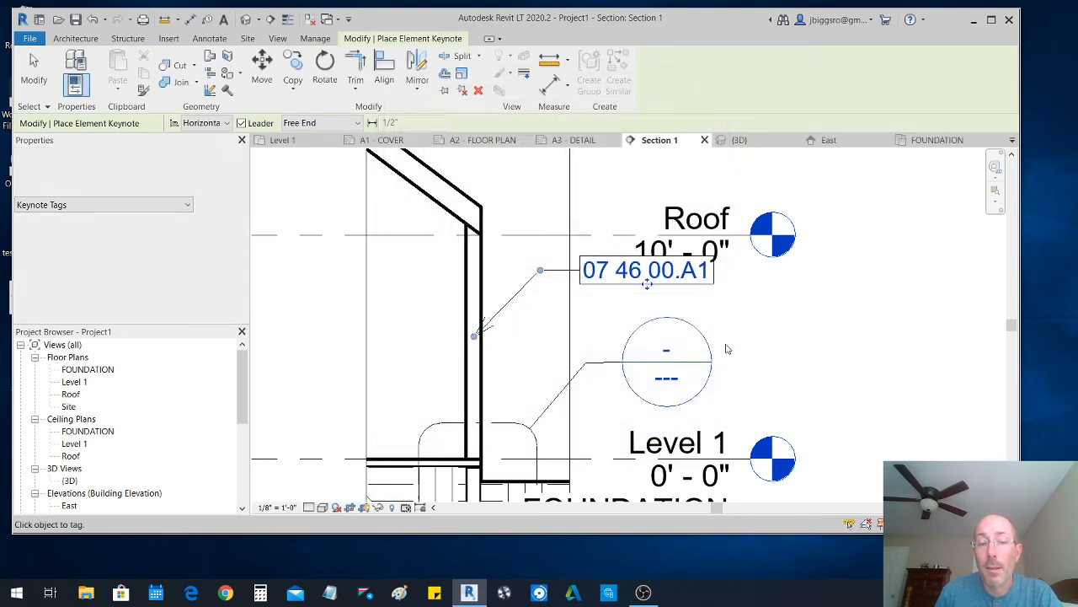
scroll(732, 329, "down", 2)
scroll(685, 289, "up", 2)
left_click_drag(674, 293, 671, 315)
scroll(779, 323, "down", 2)
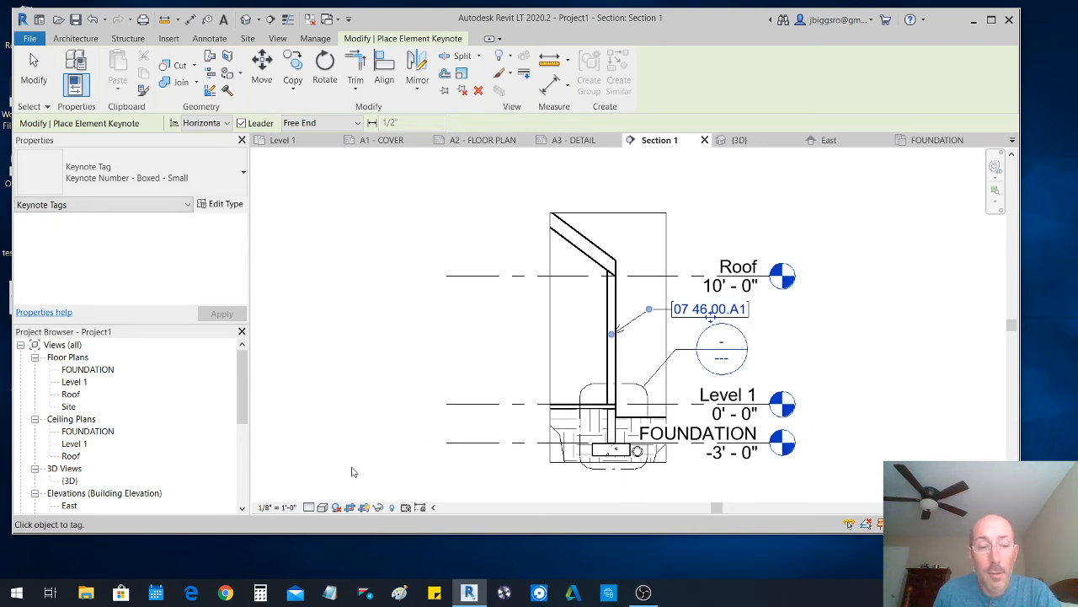
- Set the section's view scale to 3/4" = 1'-0" and move the keynote tag closer to the wall, just below the Roof level label
left_click(278, 507)
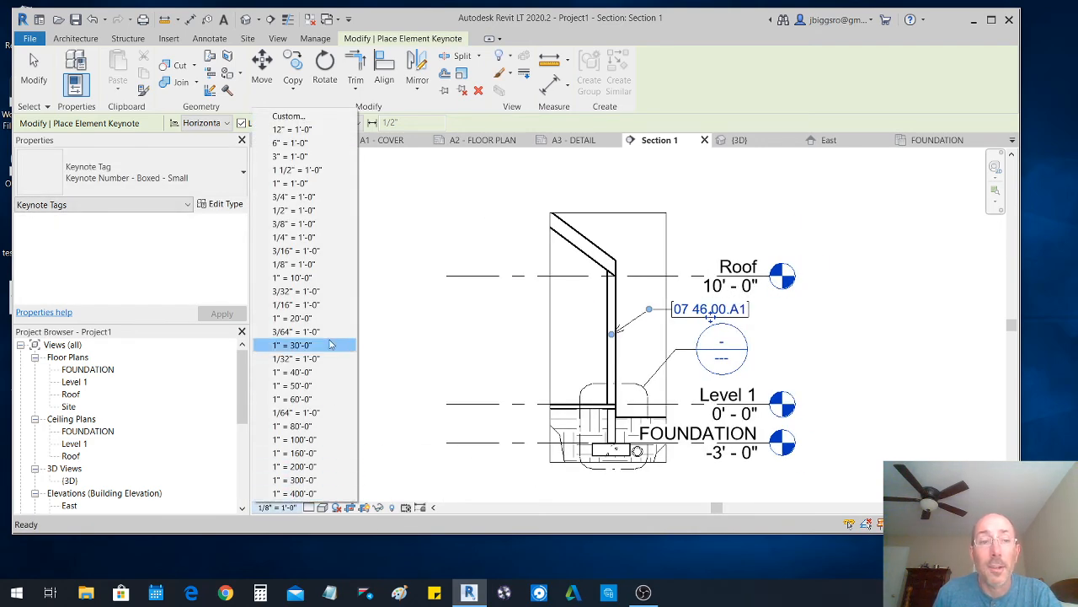
left_click(303, 198)
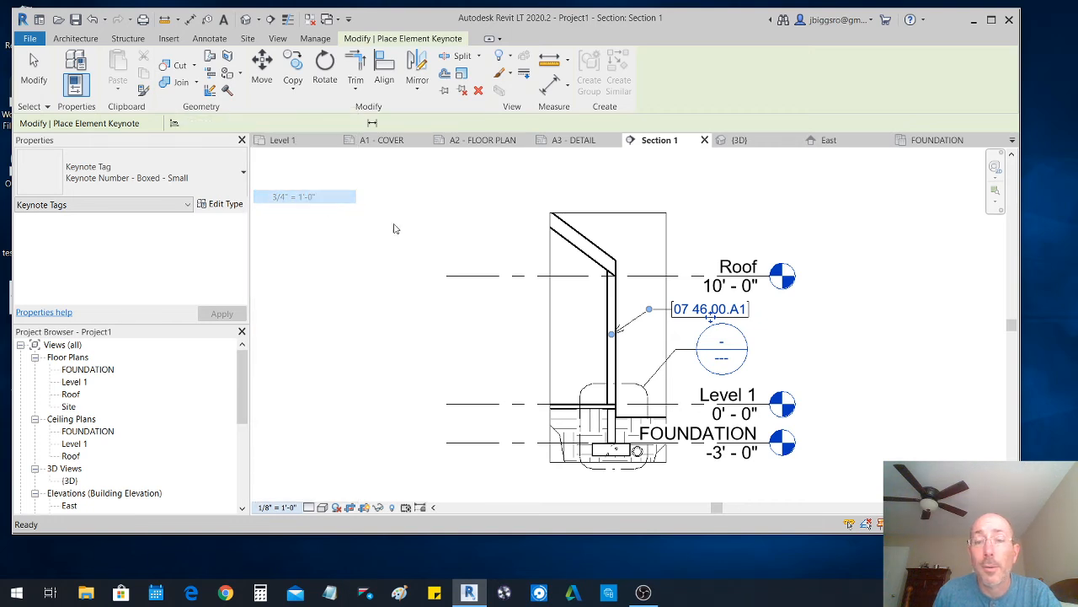
scroll(721, 327, "up", 3)
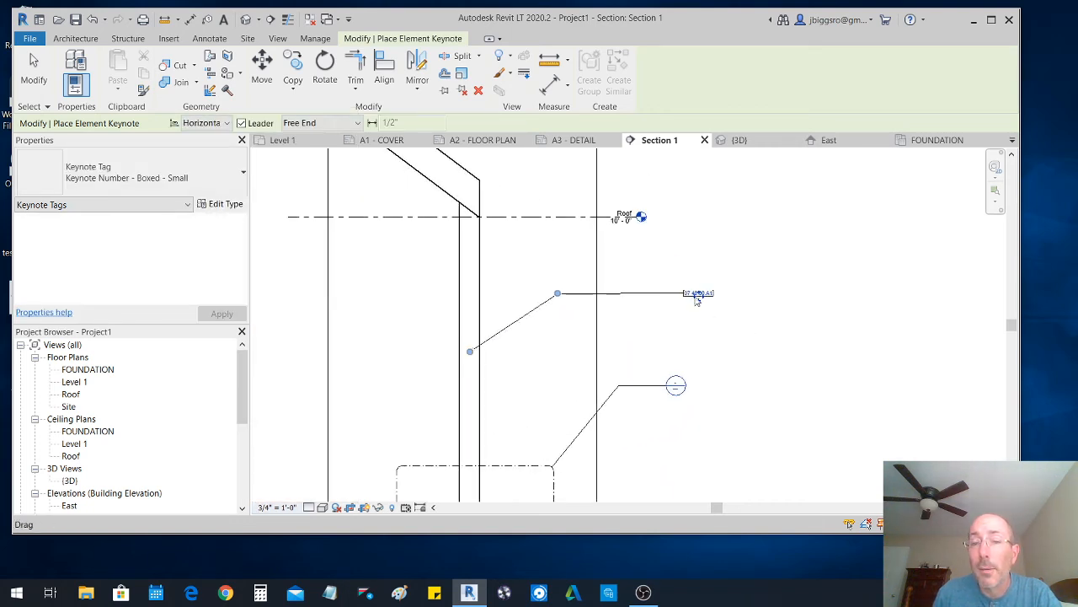
left_click_drag(696, 294, 635, 260)
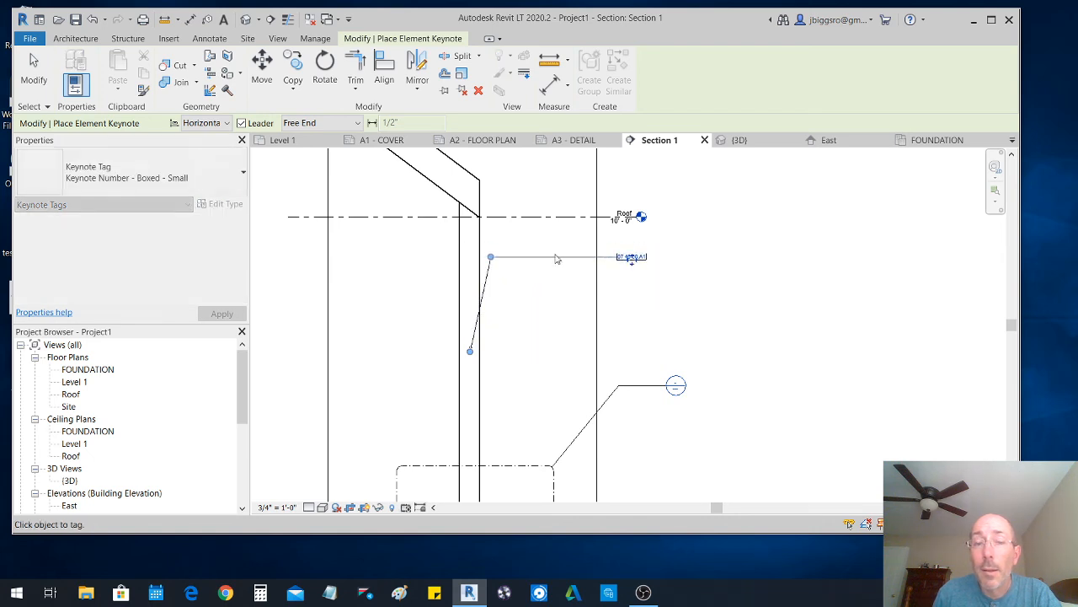
- Shift the wall keynote's leader elbow toward its tag and set the tag type's leader arrowhead to Arrow Filled 15 Degree
left_click_drag(491, 257, 574, 257)
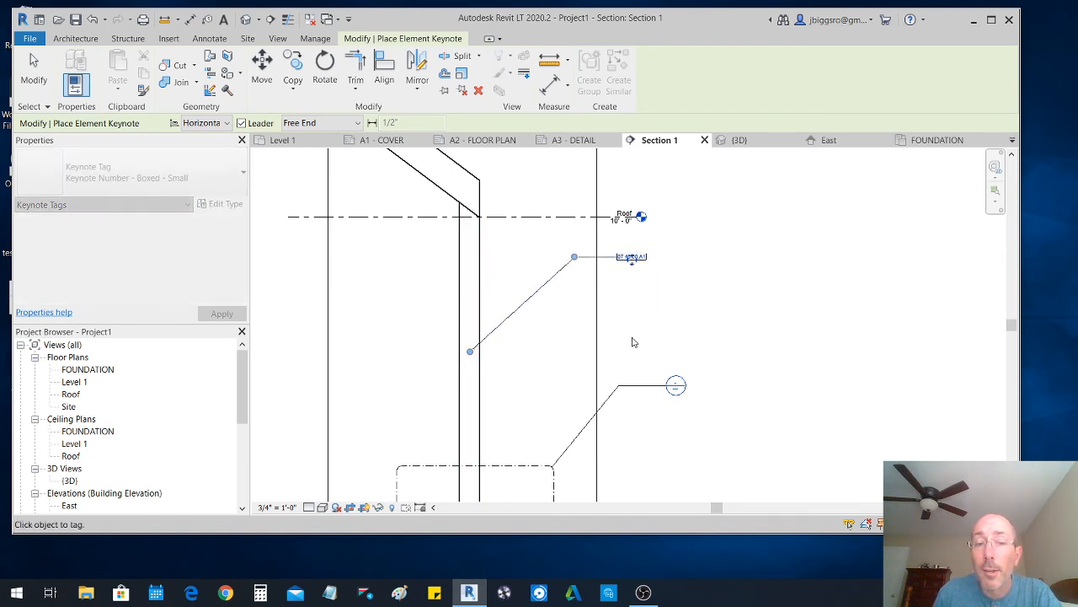
scroll(640, 306, "up", 5)
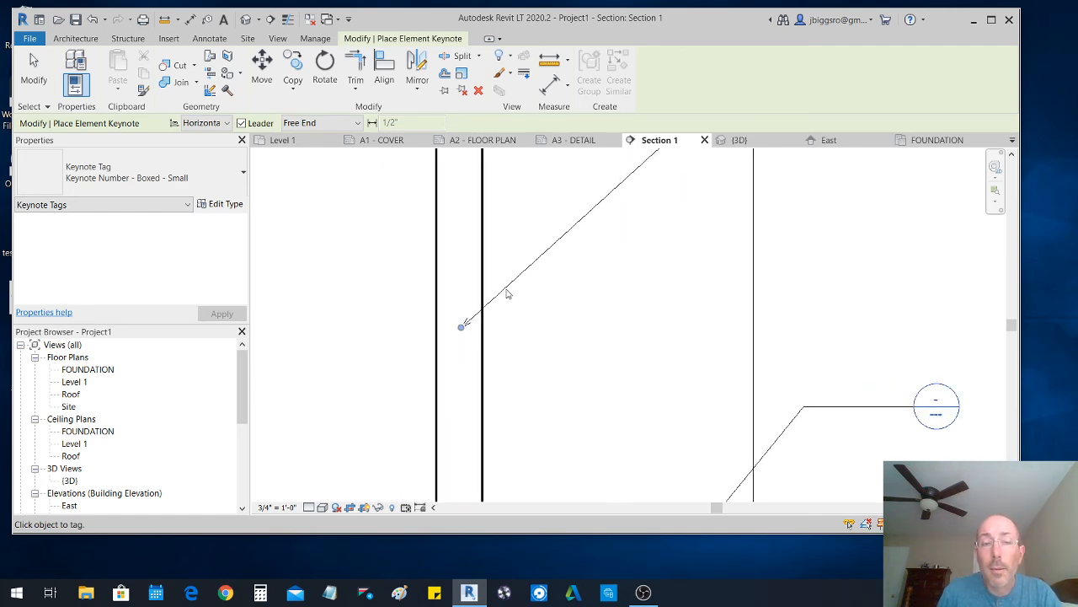
key("Escape")
left_click(504, 295)
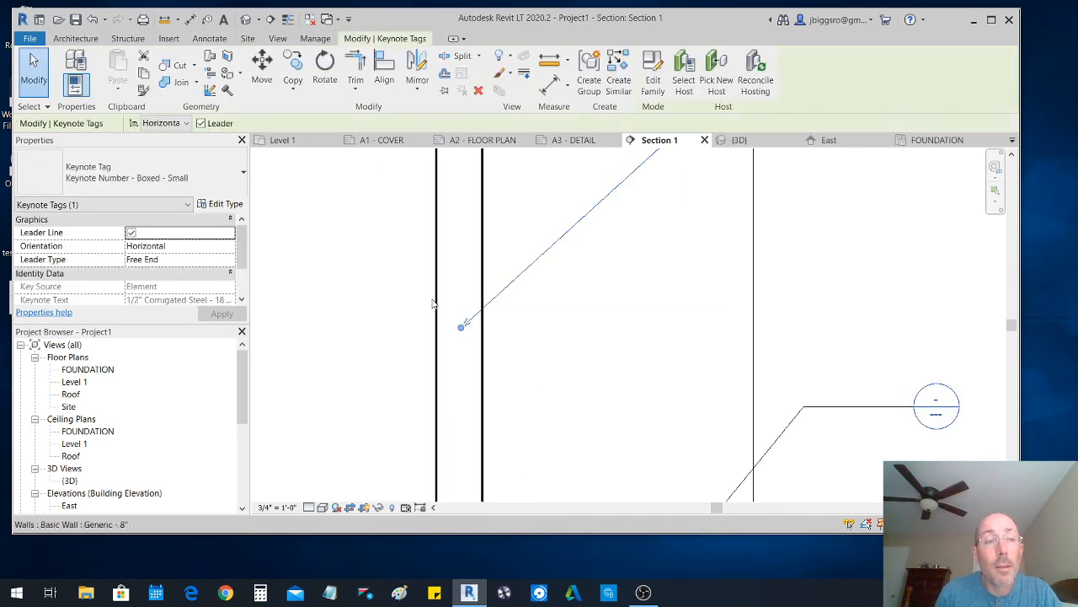
left_click(222, 205)
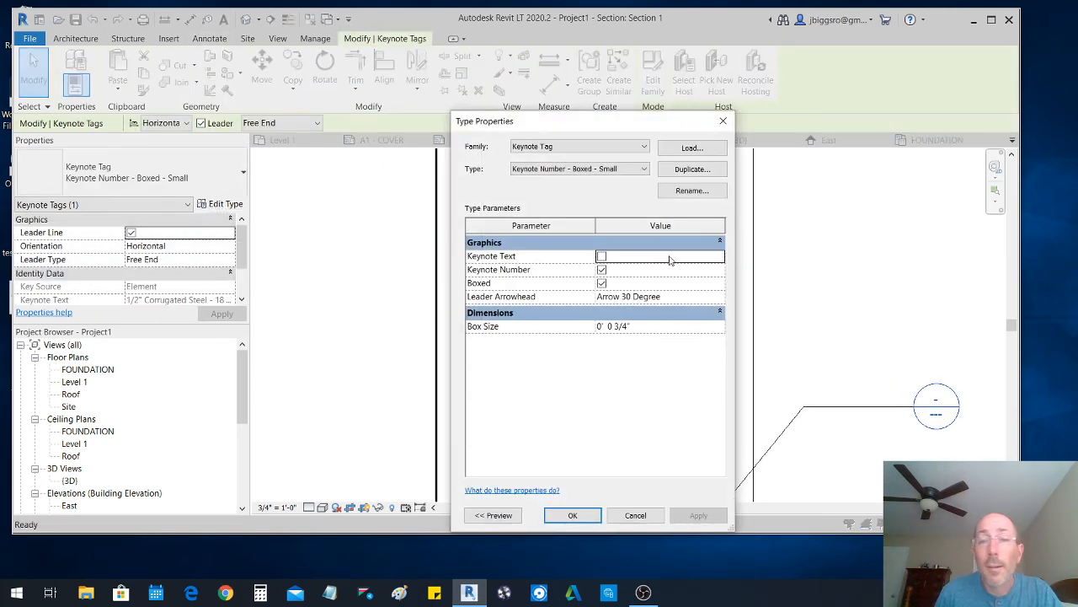
left_click(648, 298)
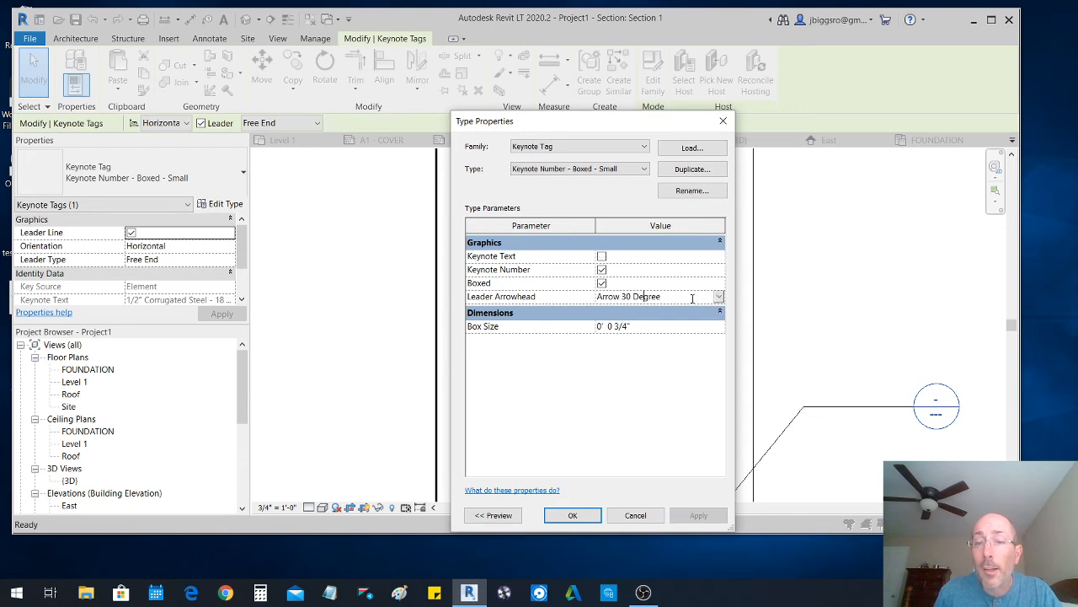
left_click(719, 297)
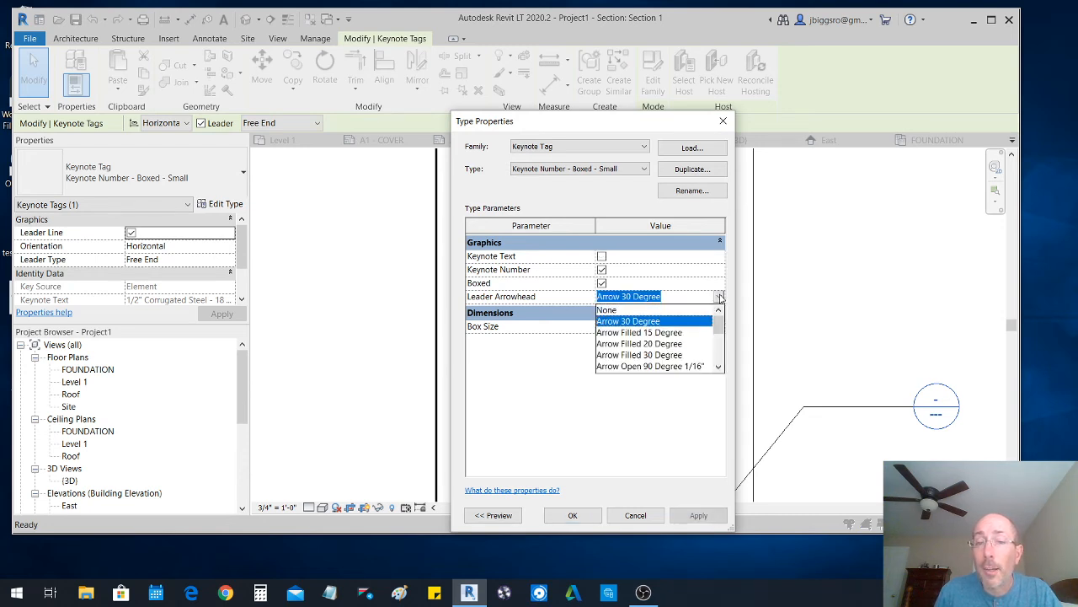
left_click(662, 334)
left_click(572, 515)
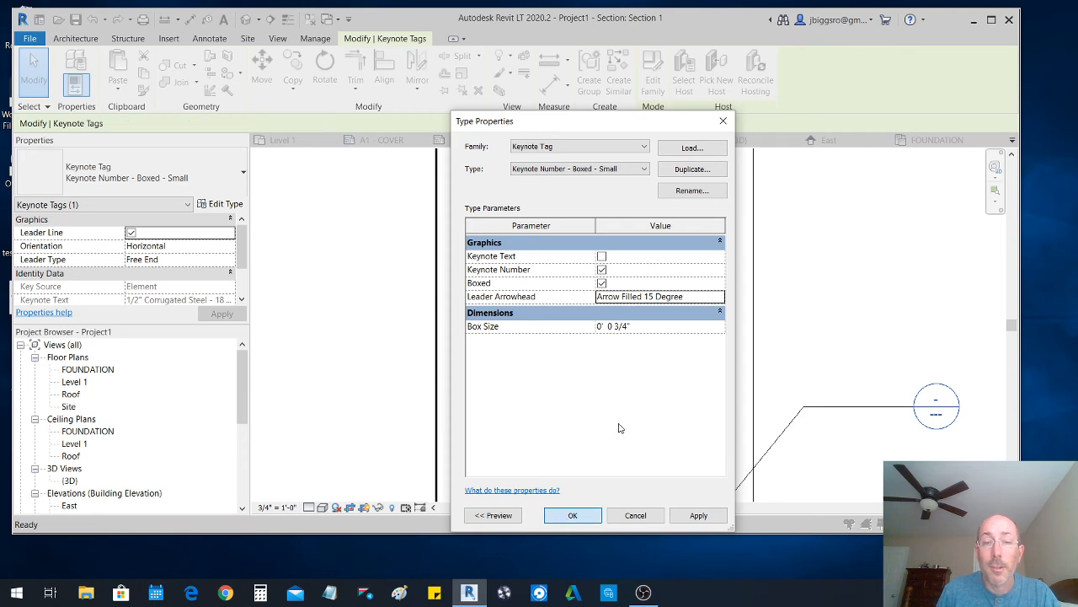
scroll(625, 337, "down", 3)
left_click(645, 312)
scroll(602, 329, "down", 4)
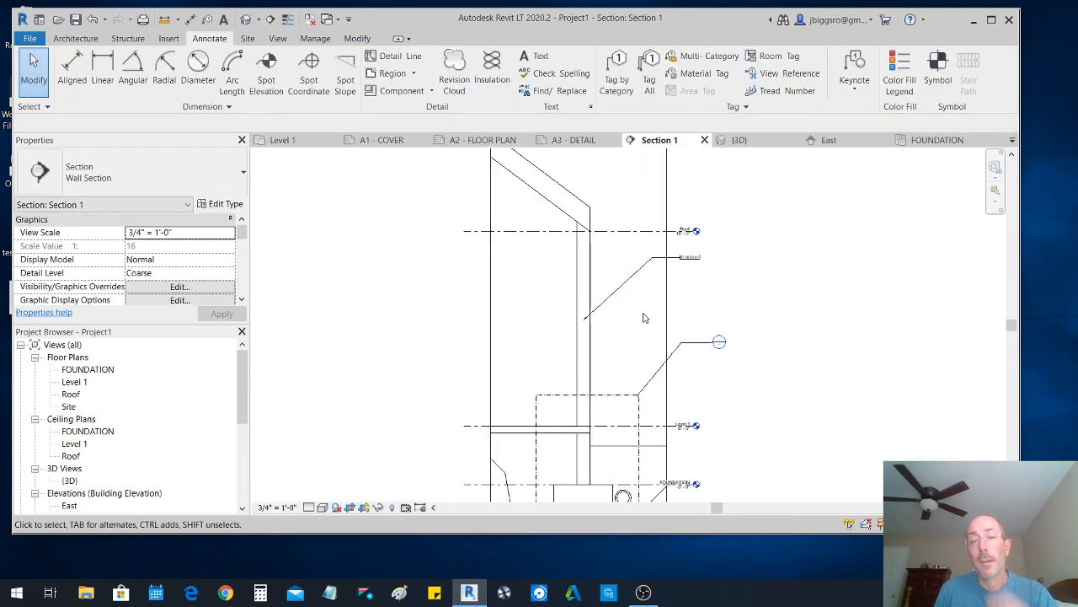
- Place an element keynote with a free-end leader on the foundation wall, with its tag outside the wall above the Level 1 line
scroll(502, 370, "up", 5)
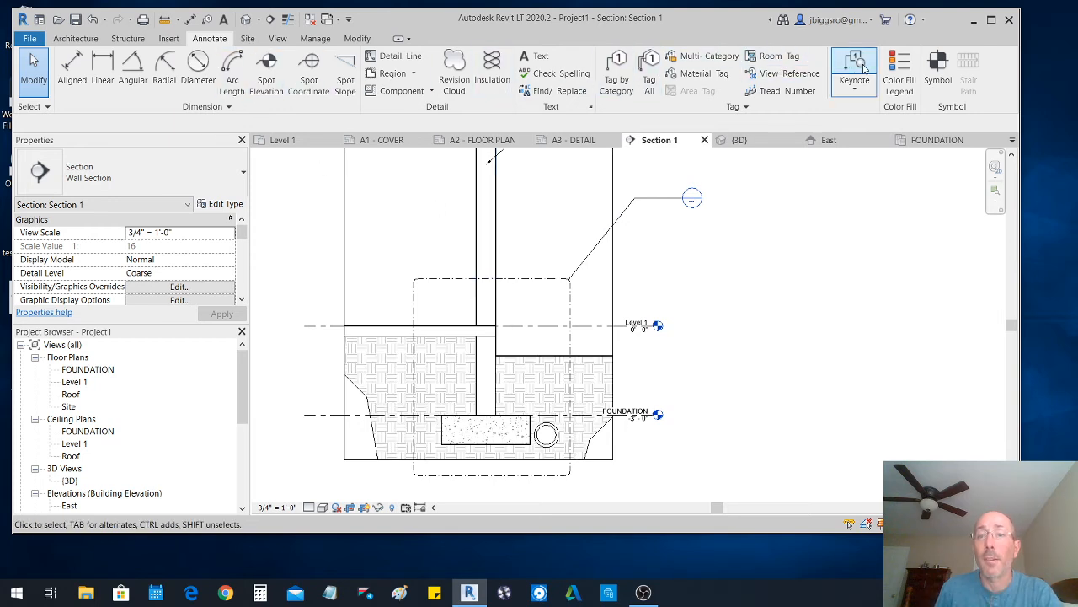
left_click(855, 91)
left_click(830, 113)
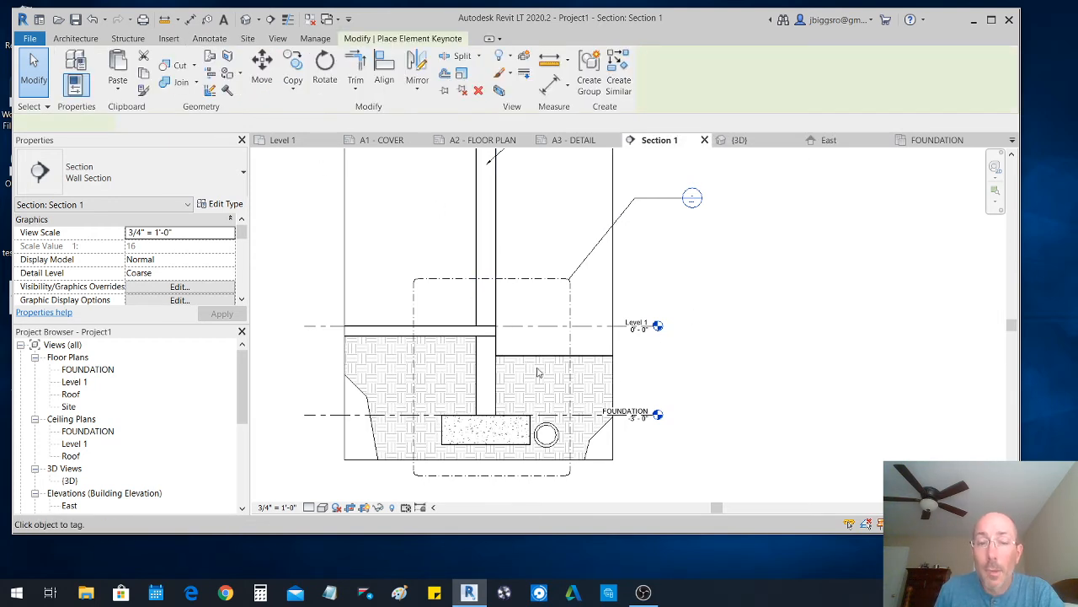
left_click(488, 375)
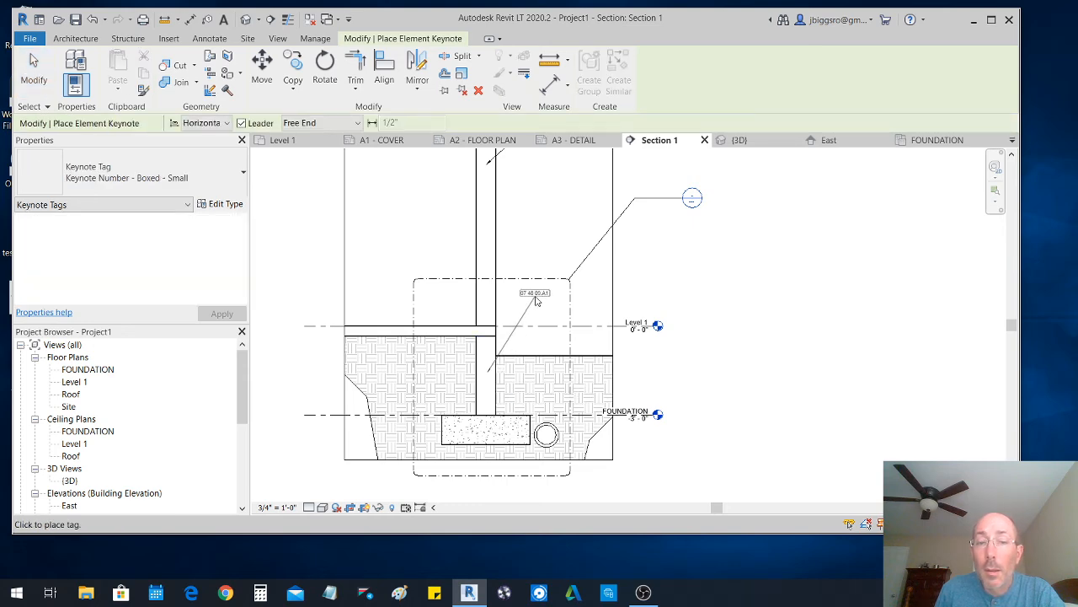
left_click(532, 296)
left_click(588, 297)
scroll(590, 296, "up", 4)
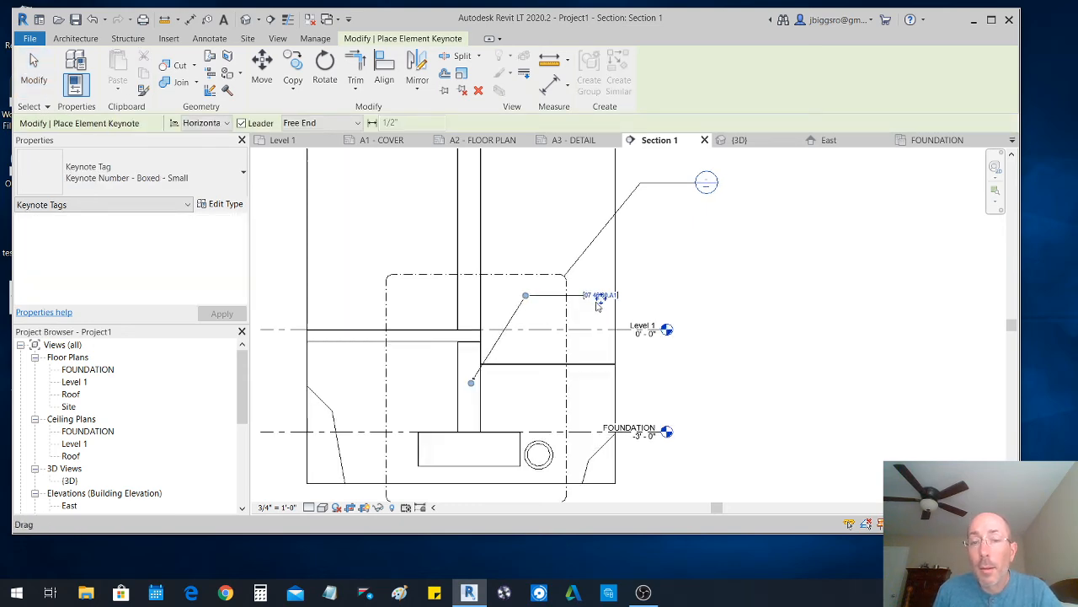
key("Escape")
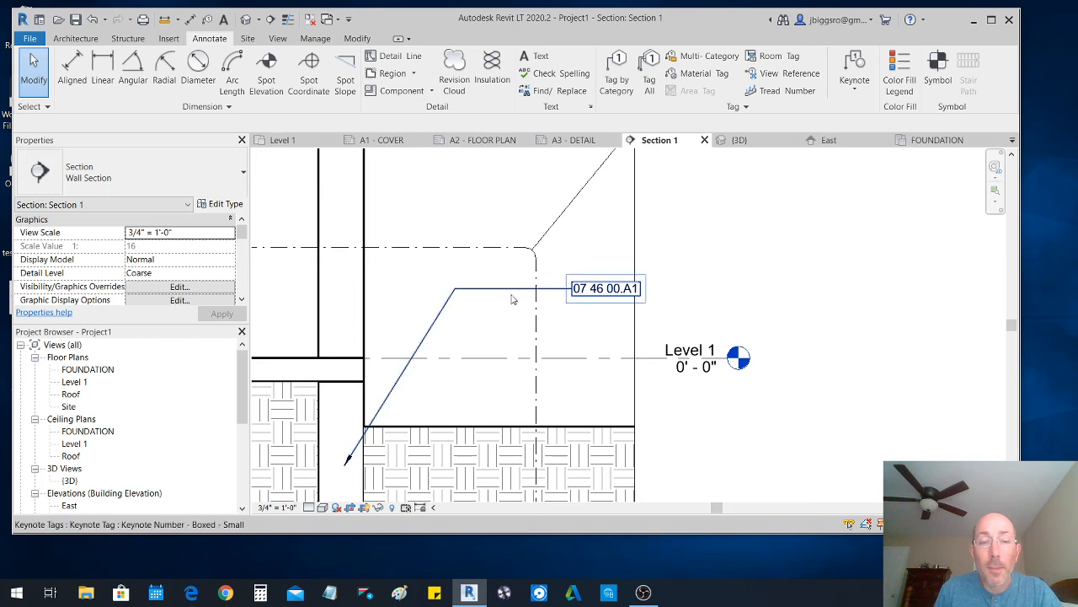
- Change the foundation wall's type to Basic Wall Generic - 8" Masonry
left_click(321, 400)
key("Escape")
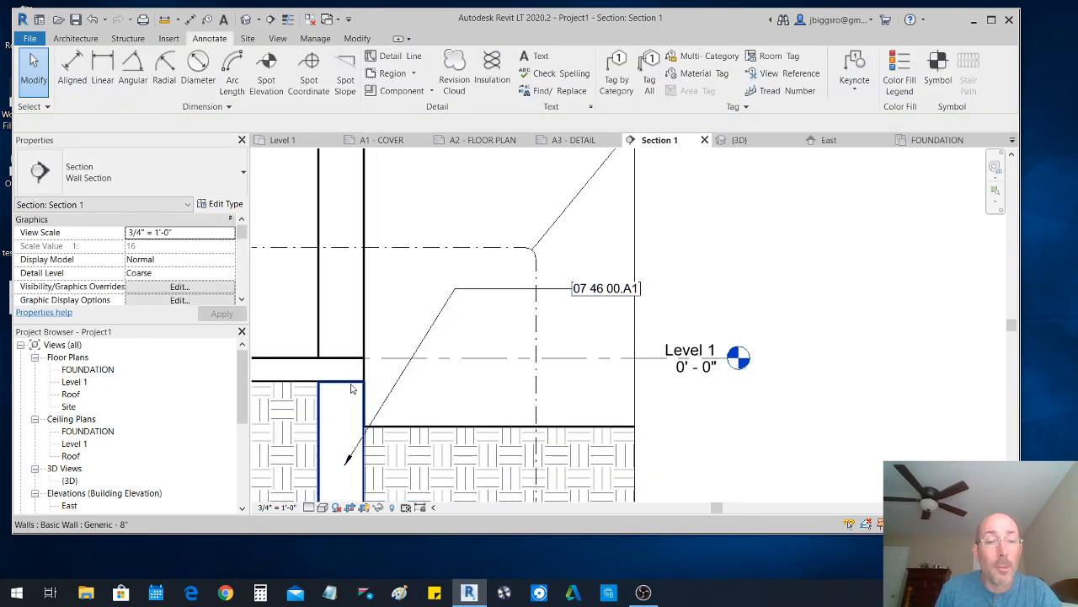
left_click(352, 389)
left_click(210, 175)
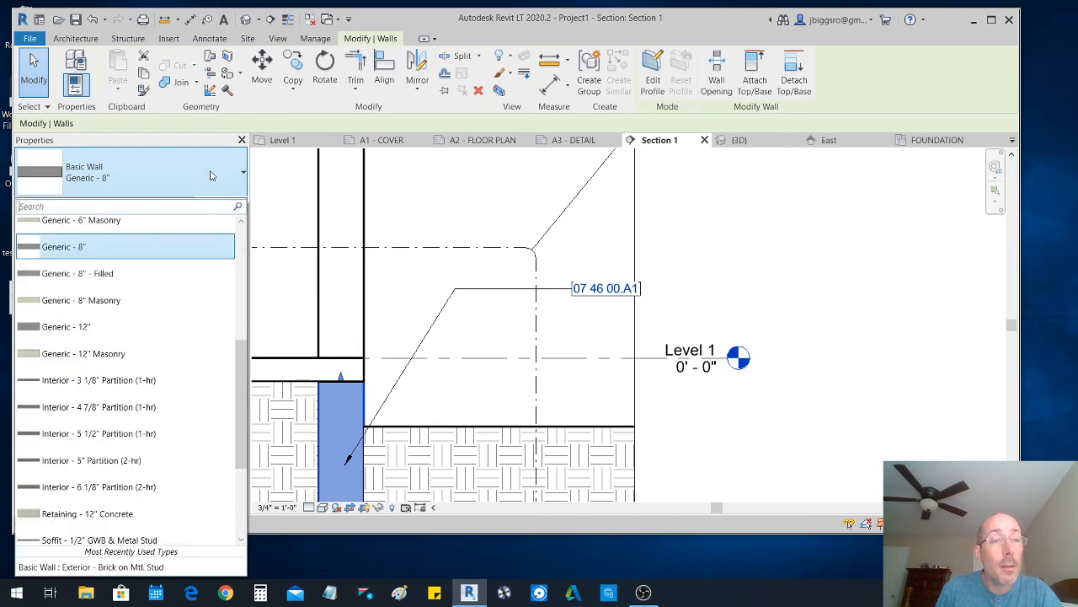
left_click(100, 302)
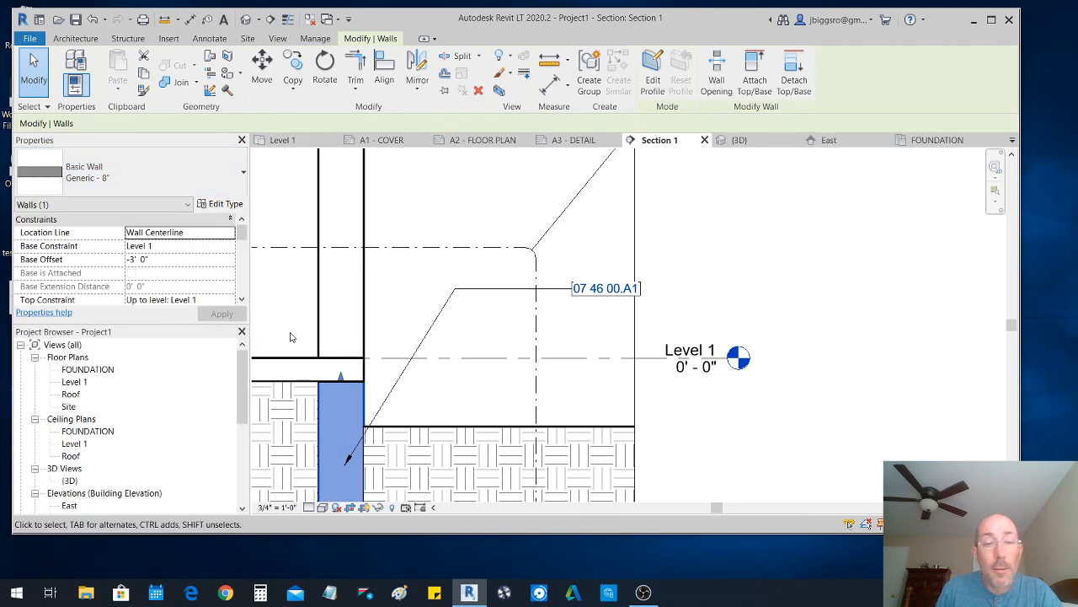
- Assign the foundation wall keynote 03 31 00.M1, 8" Cast-in-Place Concrete Wall, from the Structural Concrete group of Division 03
left_click(604, 291)
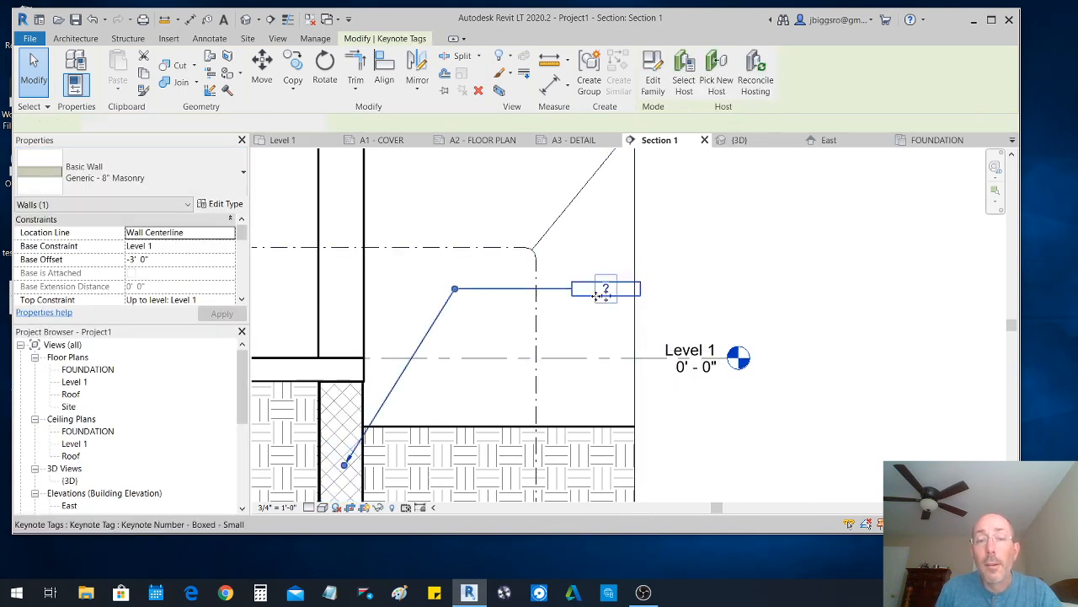
left_click(606, 291)
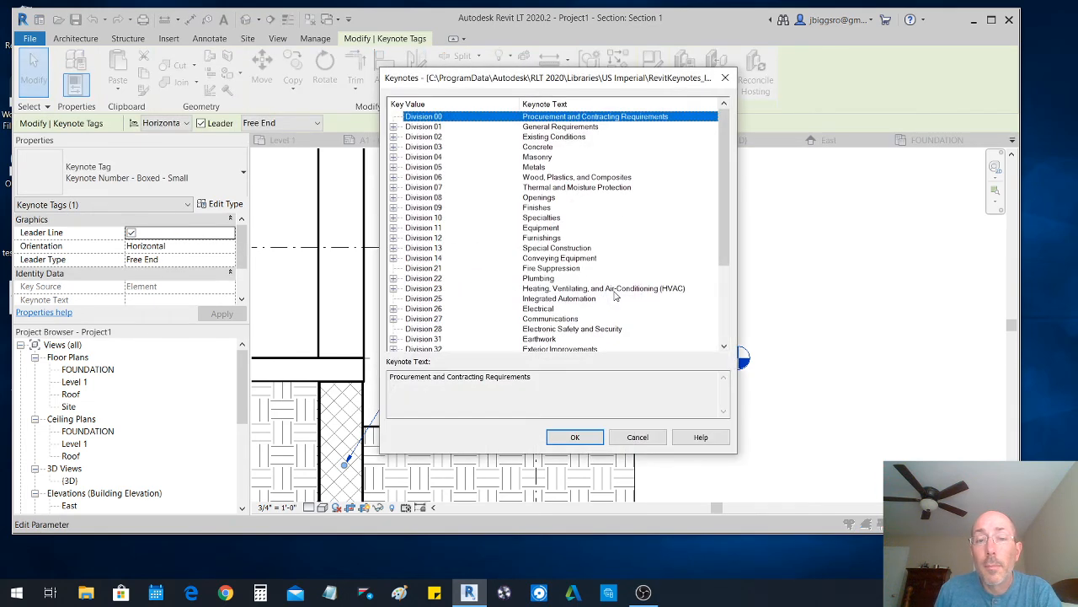
left_click(394, 148)
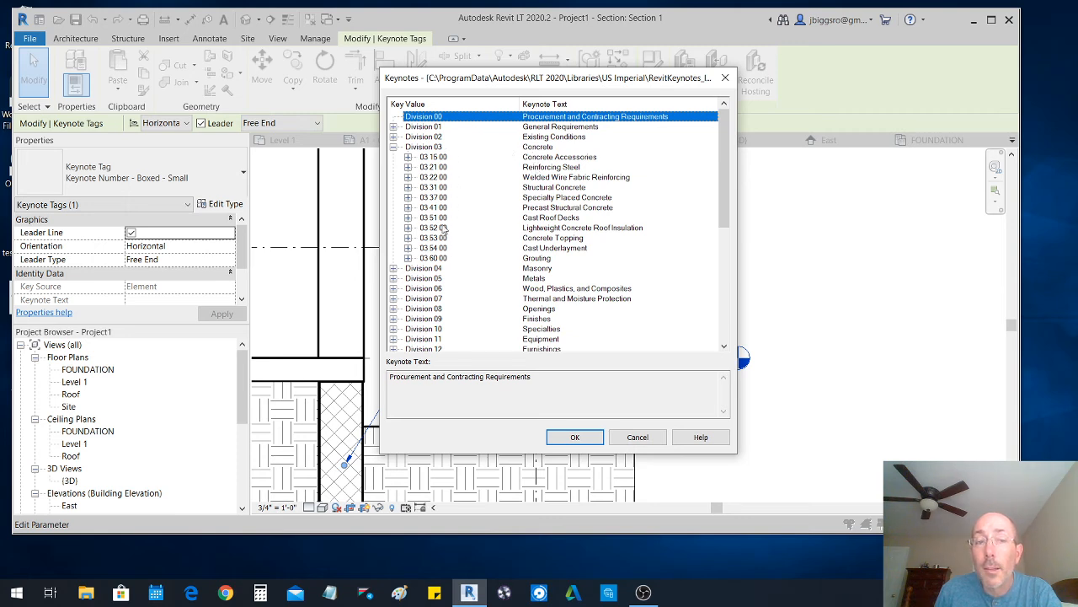
left_click(409, 187)
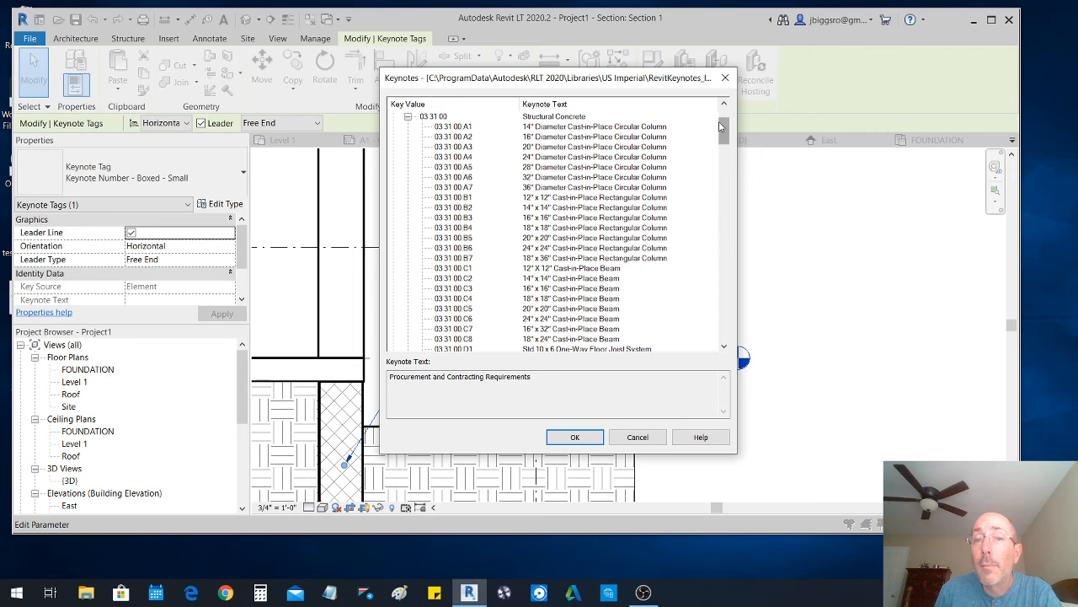
left_click_drag(722, 127, 730, 289)
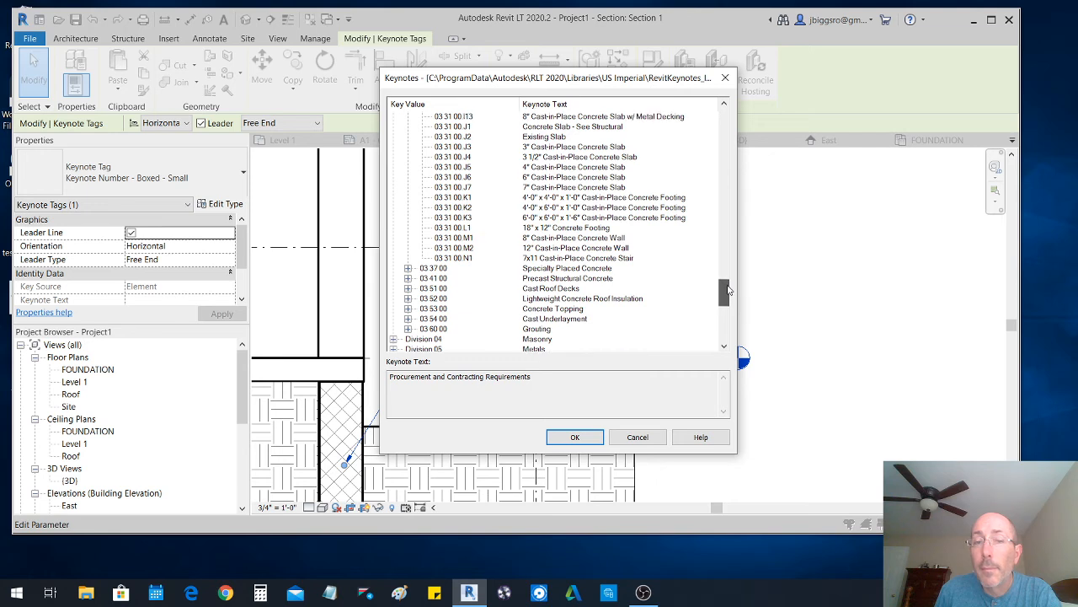
left_click(554, 251)
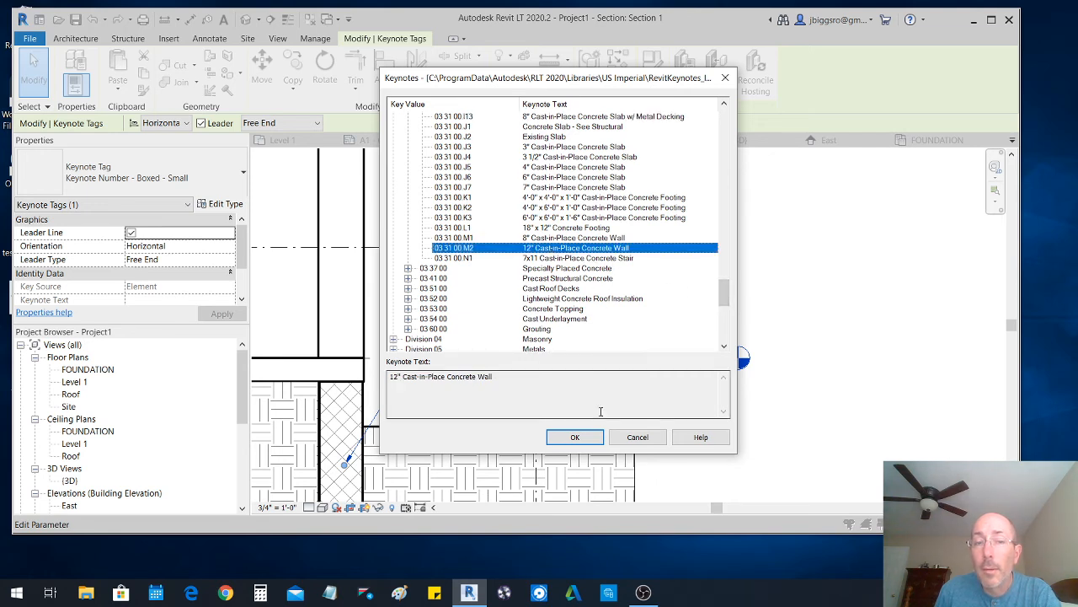
left_click(549, 241)
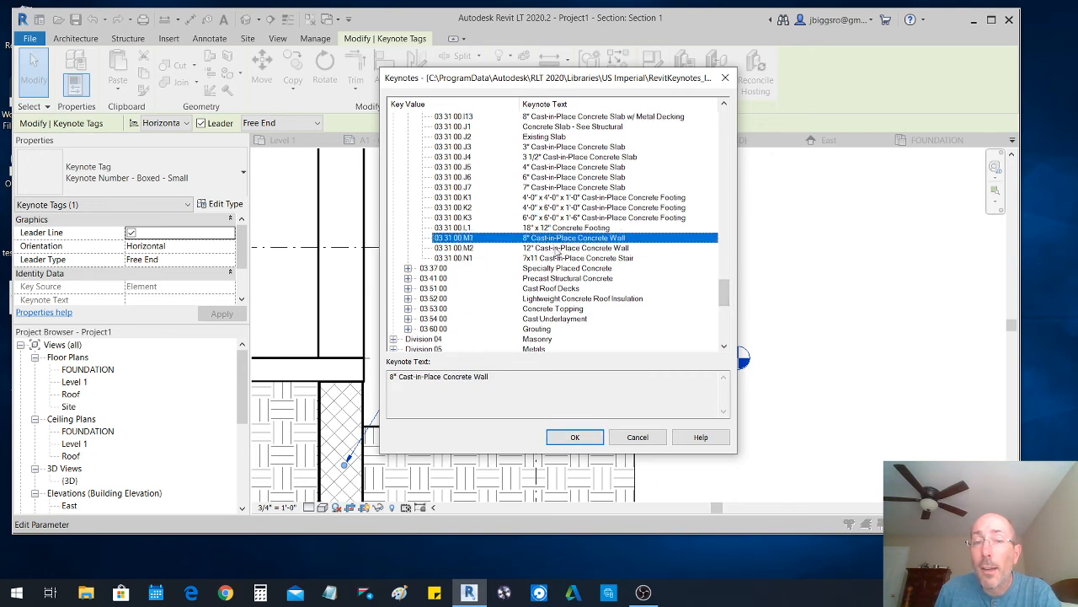
left_click(576, 437)
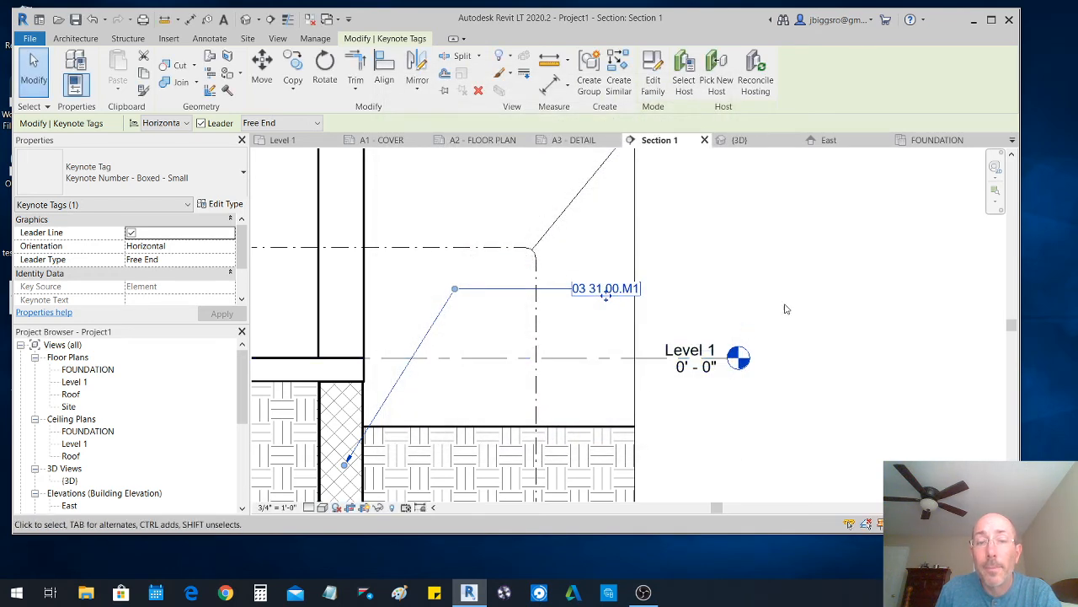
key("Escape")
key("Escape")
- Move the foundation wall's keynote tag slightly down, closer to the Level 1 line and inside the section boundary
scroll(753, 281, "down", 3)
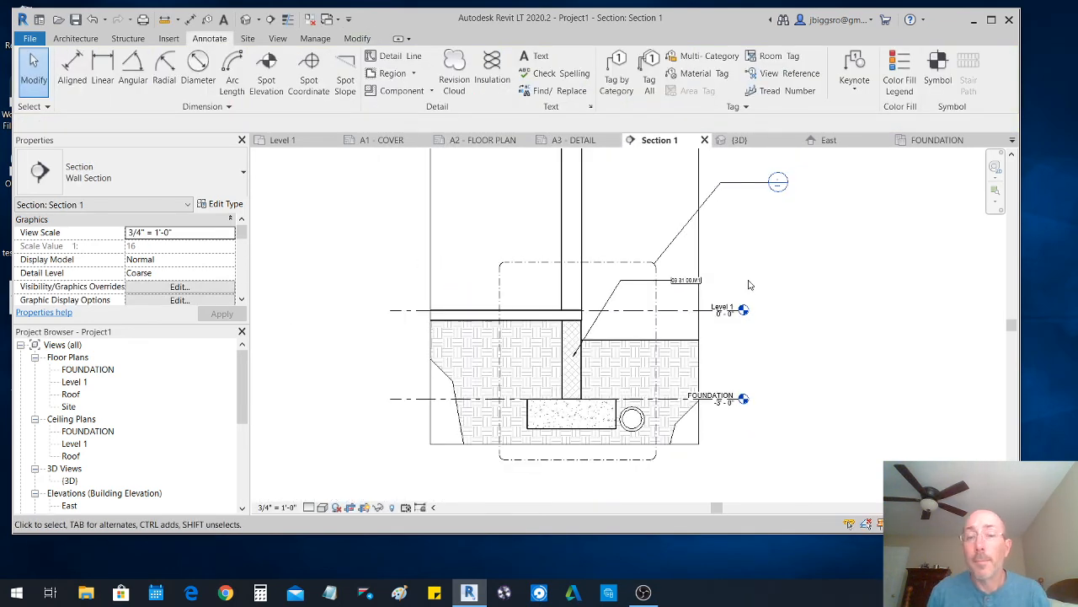
scroll(746, 287, "up", 5)
scroll(640, 362, "up", 2)
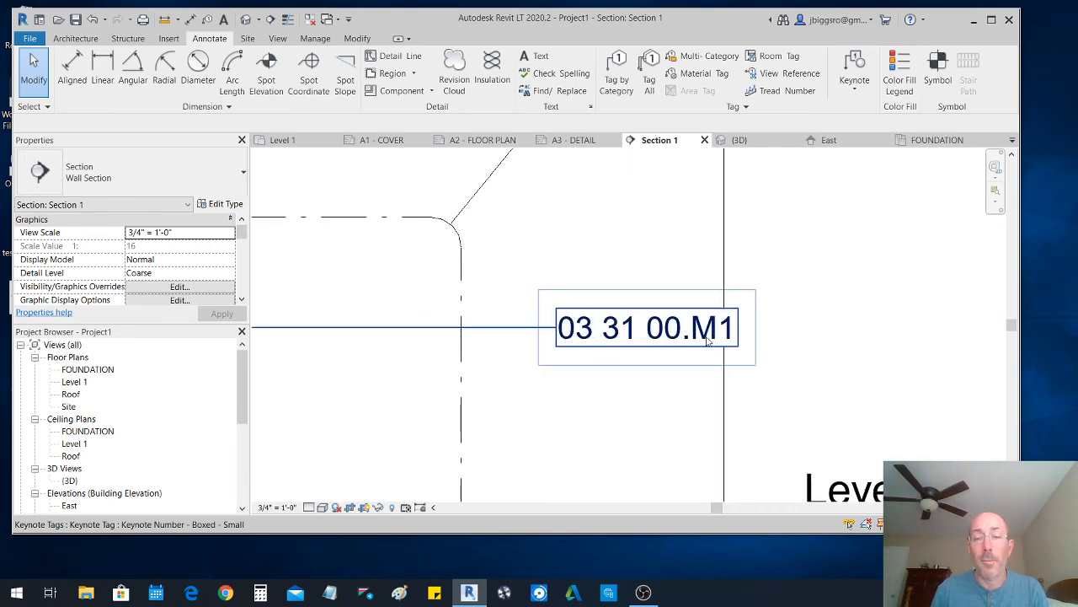
scroll(708, 313, "down", 8)
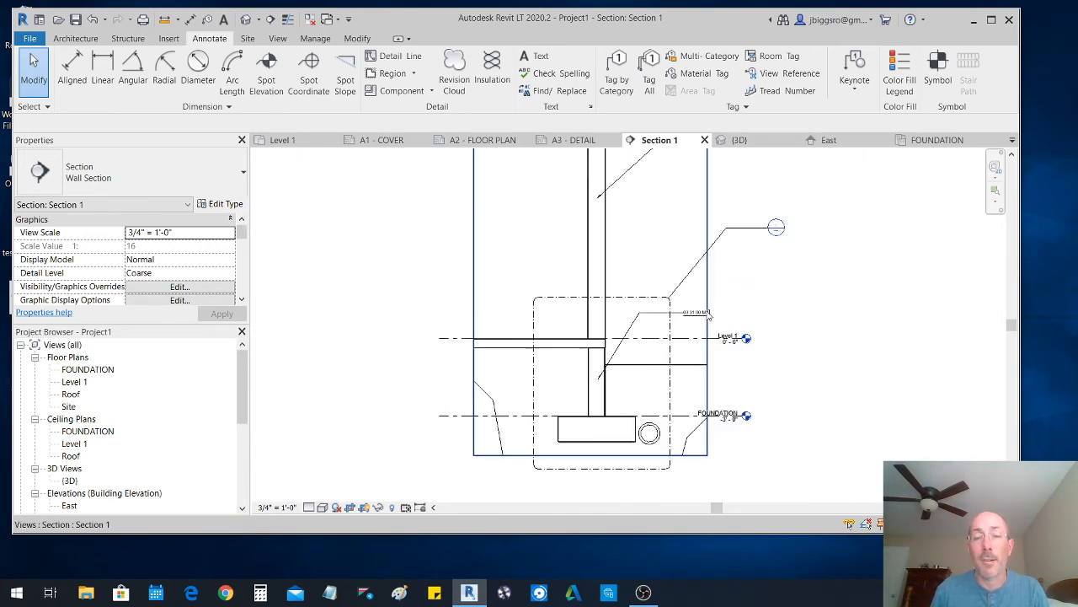
scroll(649, 358, "up", 2)
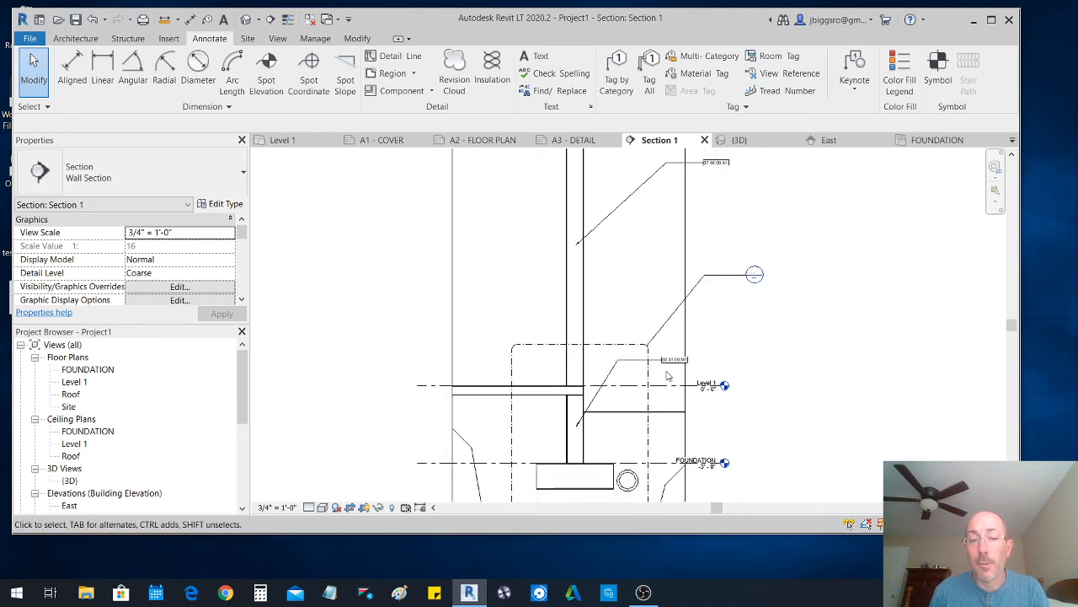
left_click(622, 363)
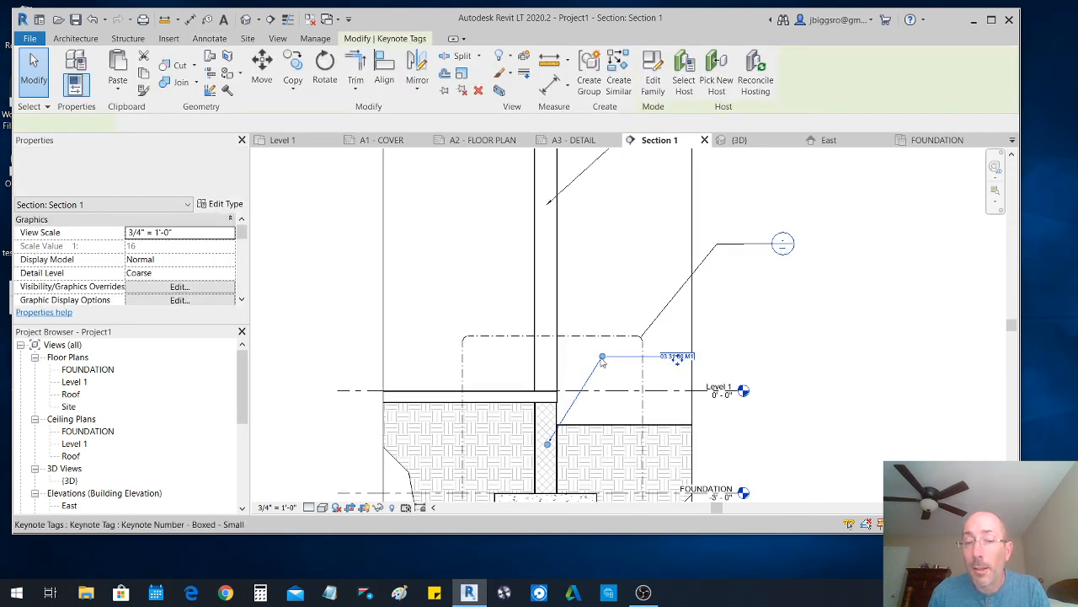
left_click_drag(602, 365, 602, 358)
key("Escape")
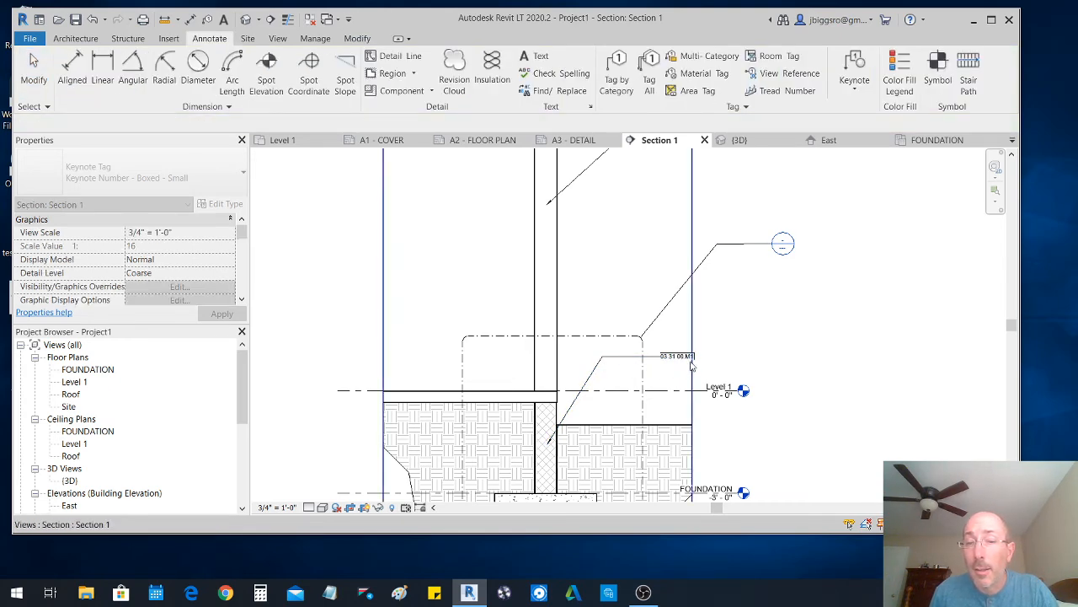
left_click(675, 363)
left_click_drag(675, 363, 671, 381)
key("Escape")
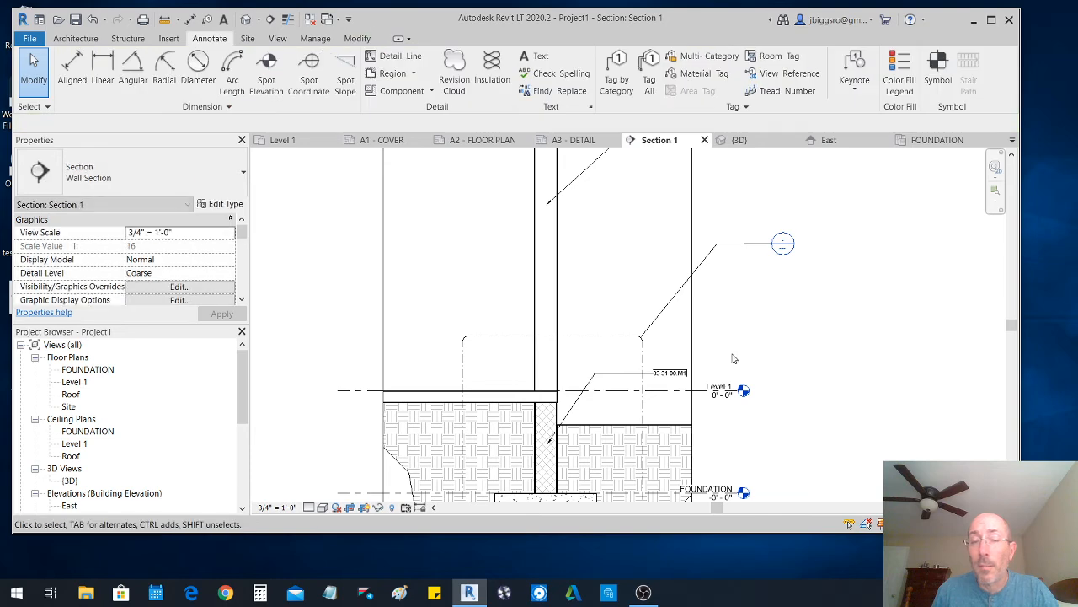
scroll(730, 337, "down", 3)
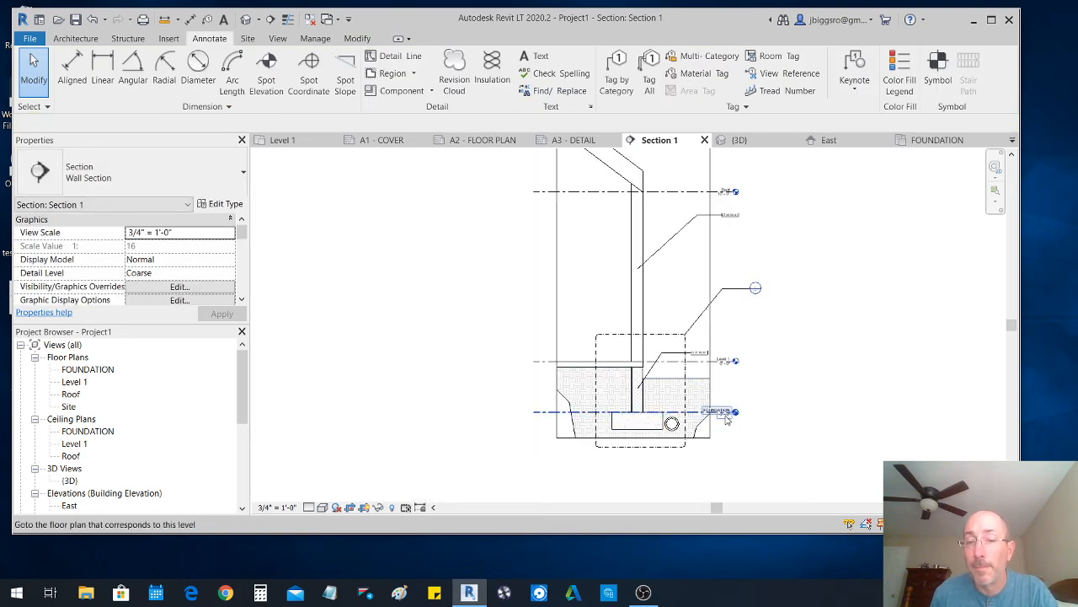
scroll(733, 341, "up", 3)
scroll(708, 352, "up", 2)
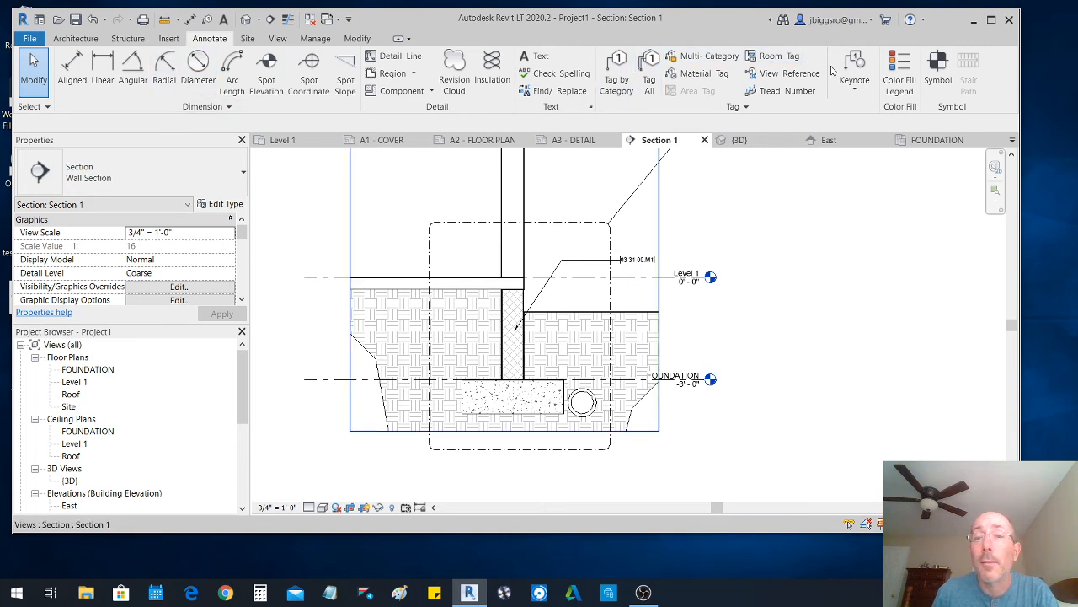
left_click(854, 84)
left_click(833, 111)
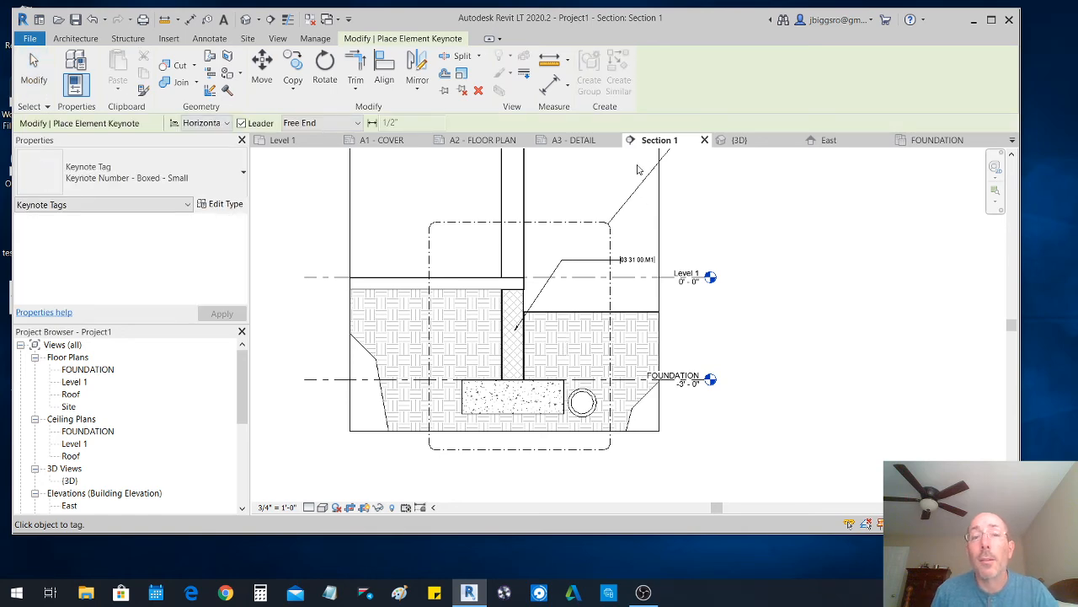
key("Escape")
- Place a user keynote with a free-end leader from the foundation wall's outer face, with its tag out near the grade line
left_click(855, 84)
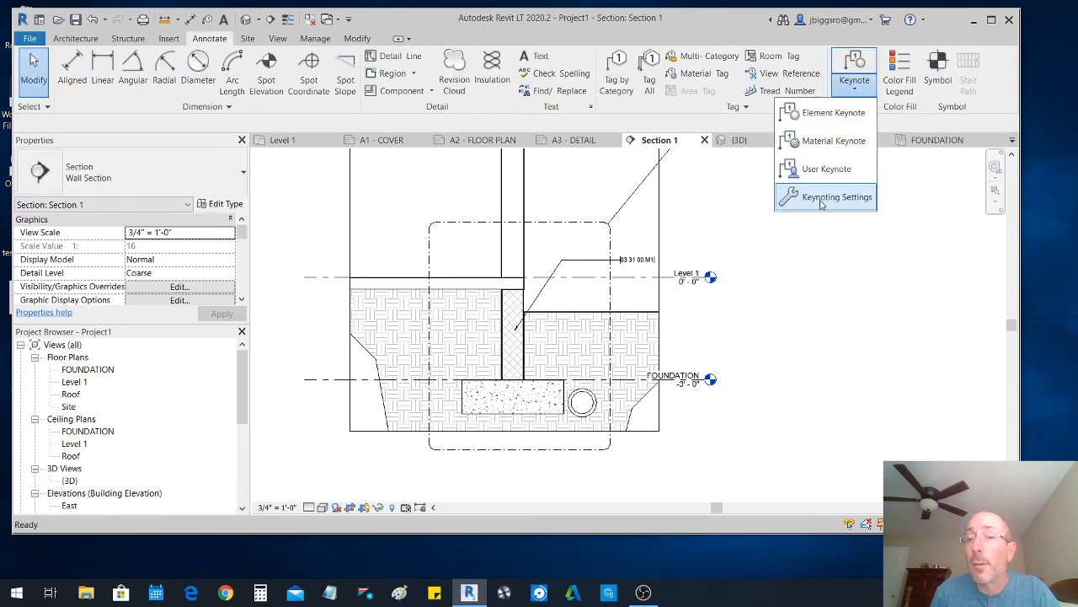
left_click(824, 169)
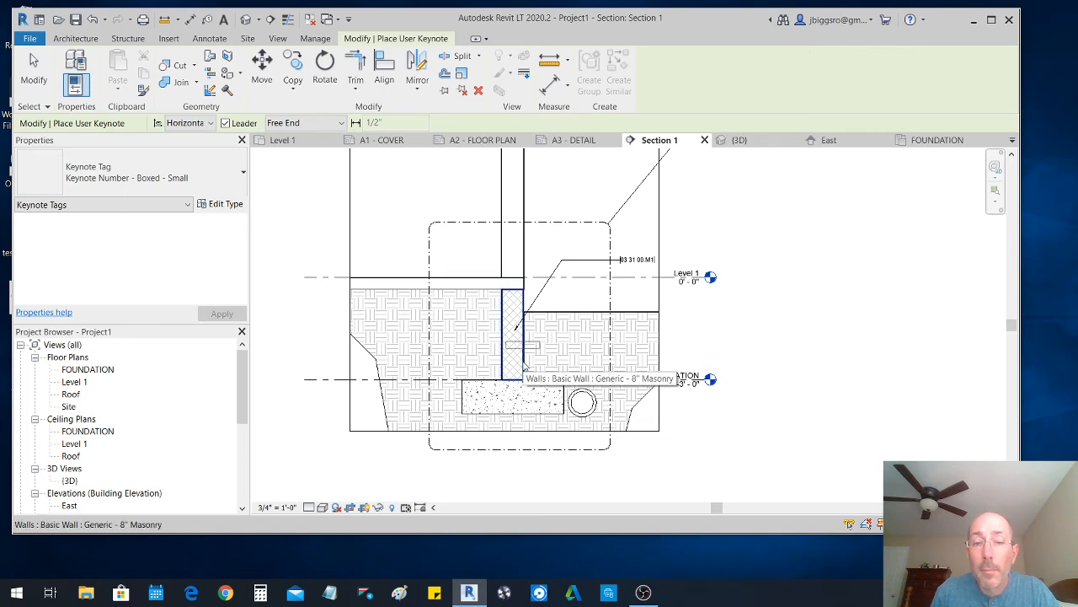
left_click(531, 358)
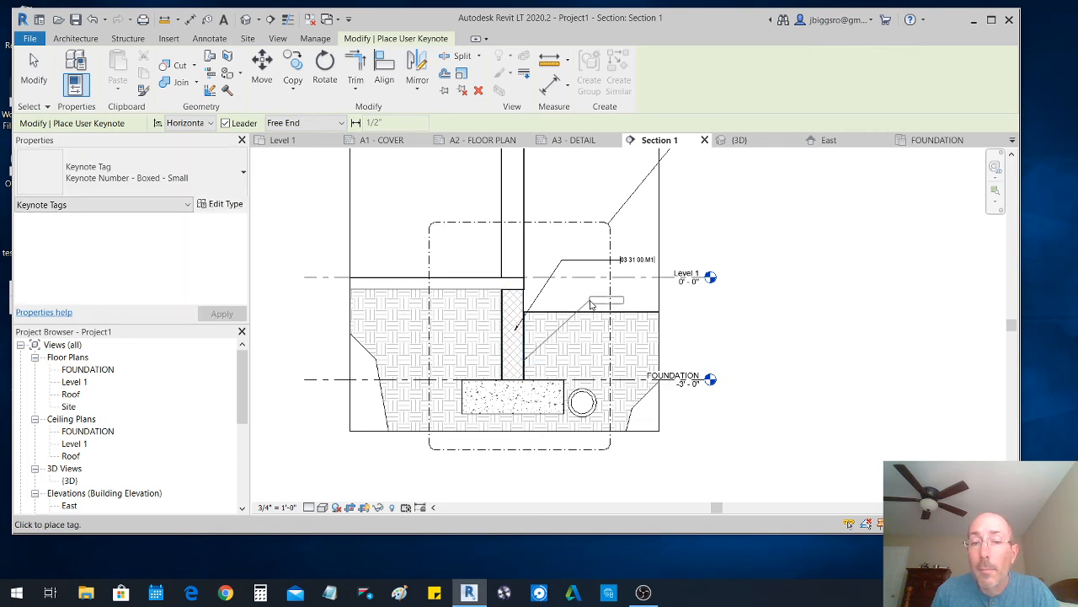
left_click(636, 321)
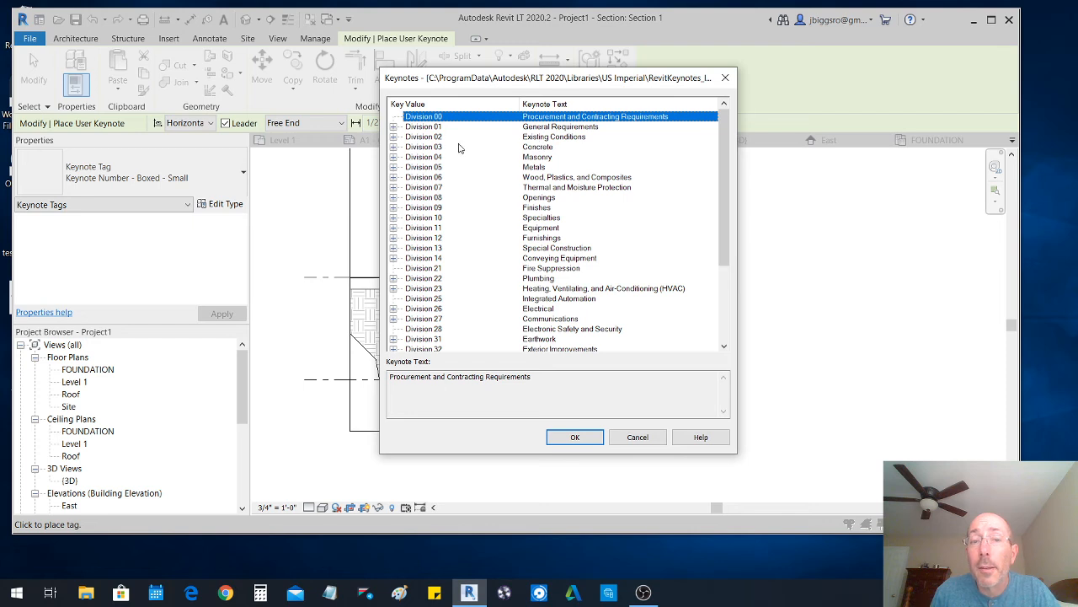
- Assign the keynote 31 23 00.A2, Compacted Soil, from the Excavation and Fill group of Division 31
scroll(468, 269, "down", 5)
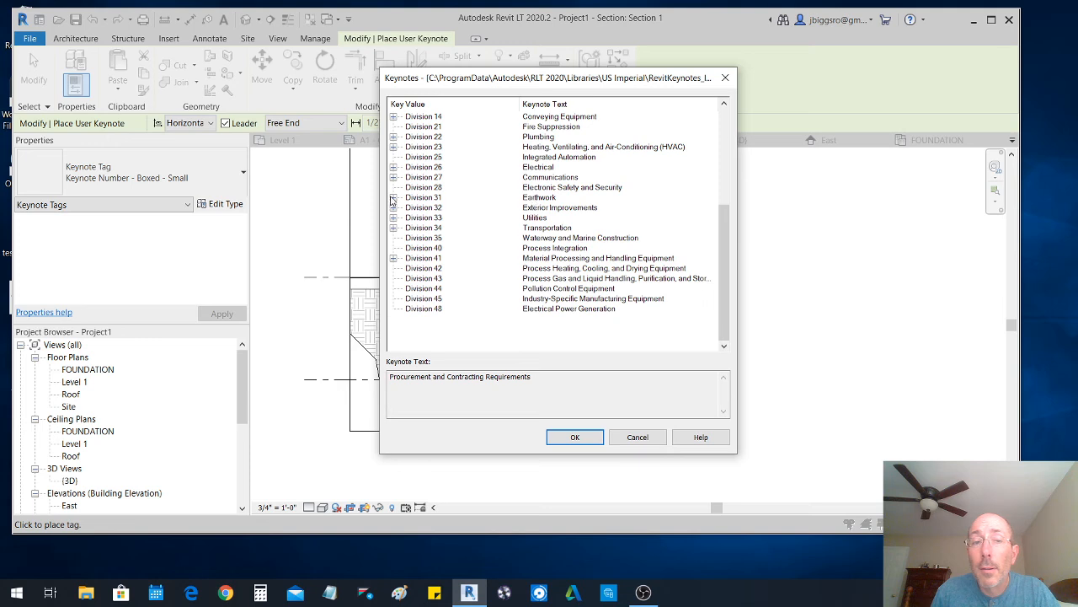
left_click(392, 197)
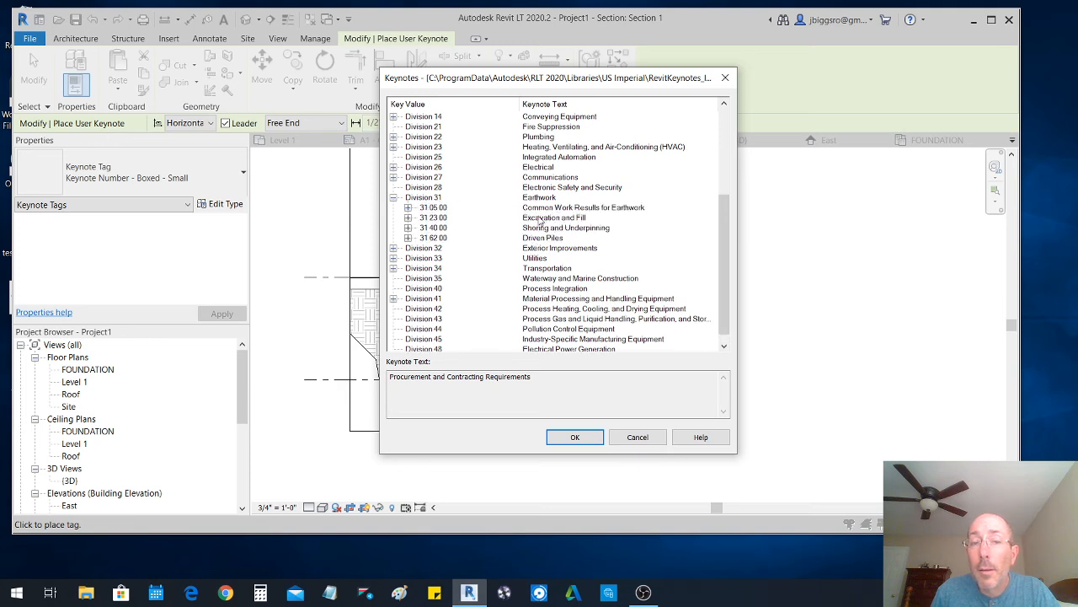
left_click(408, 217)
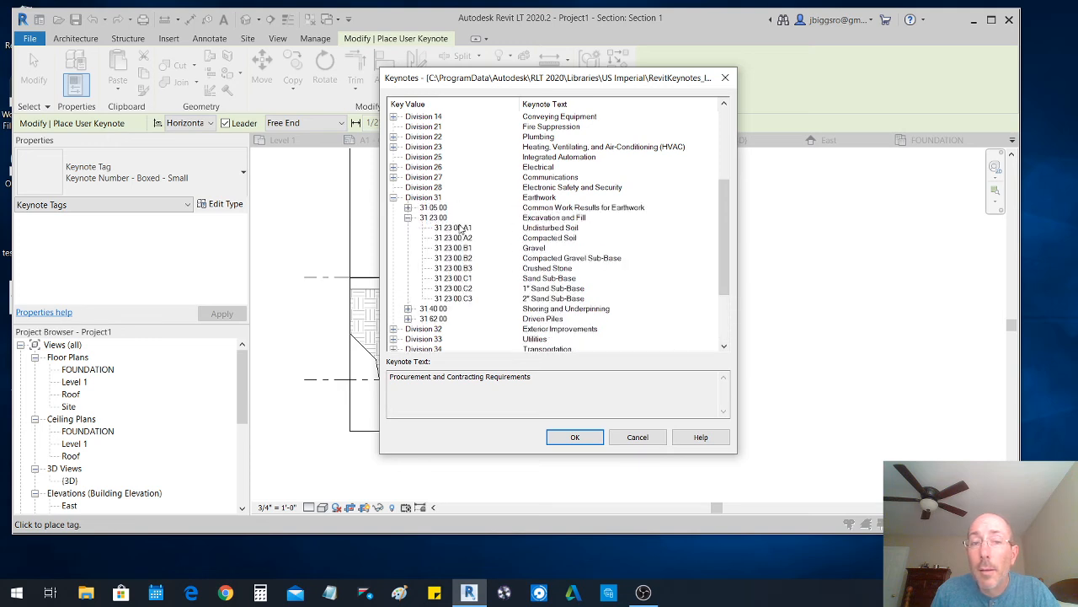
left_click(454, 238)
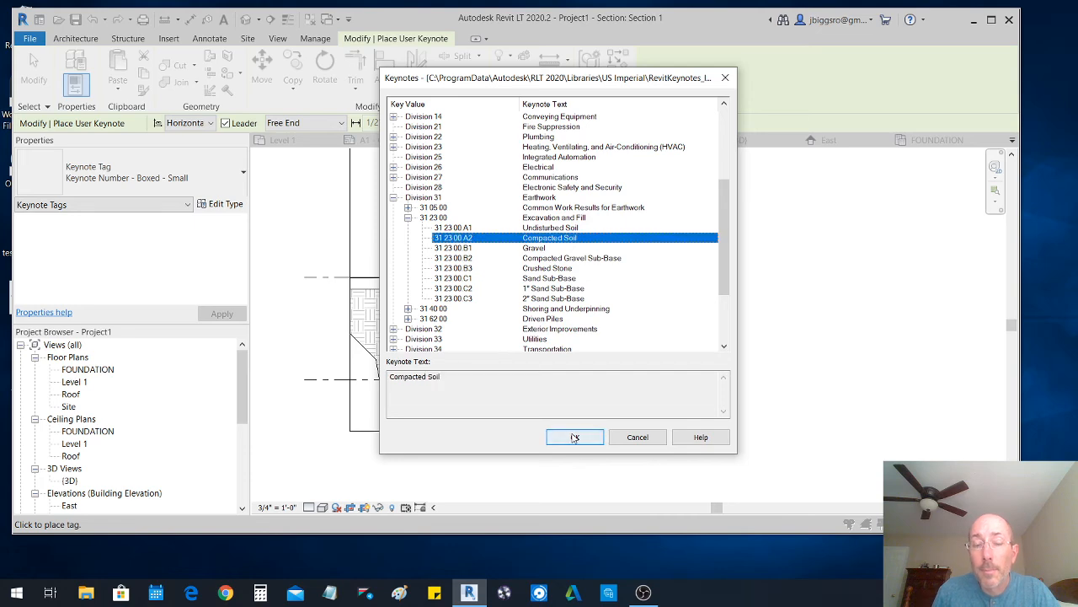
left_click(574, 437)
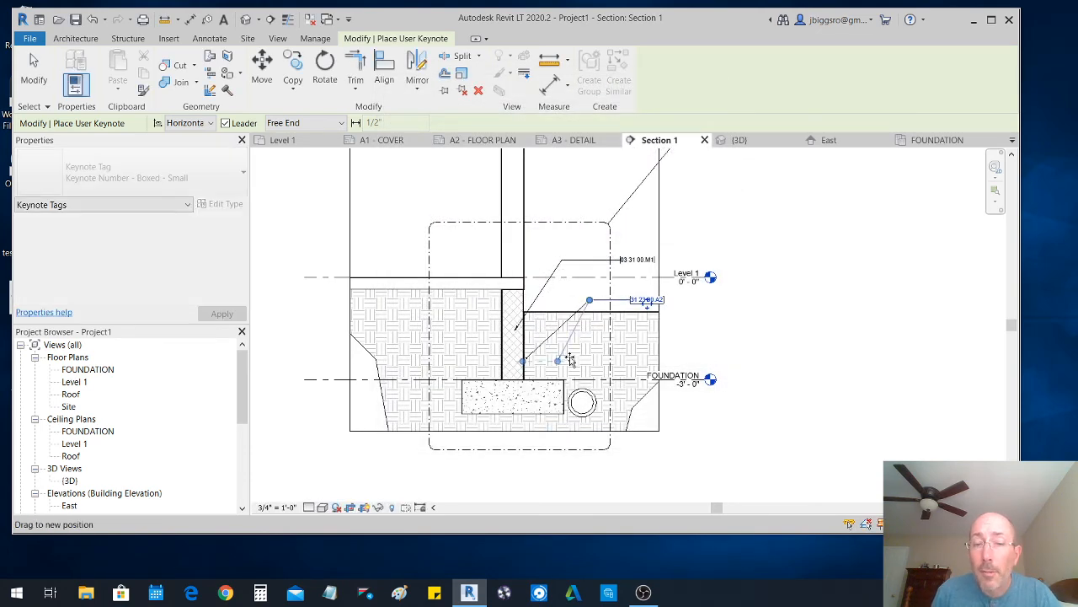
- Move the soil keynote's leader end into the earth fill beside the wall and align its tag with the foundation wall's tag
left_click_drag(572, 345, 573, 344)
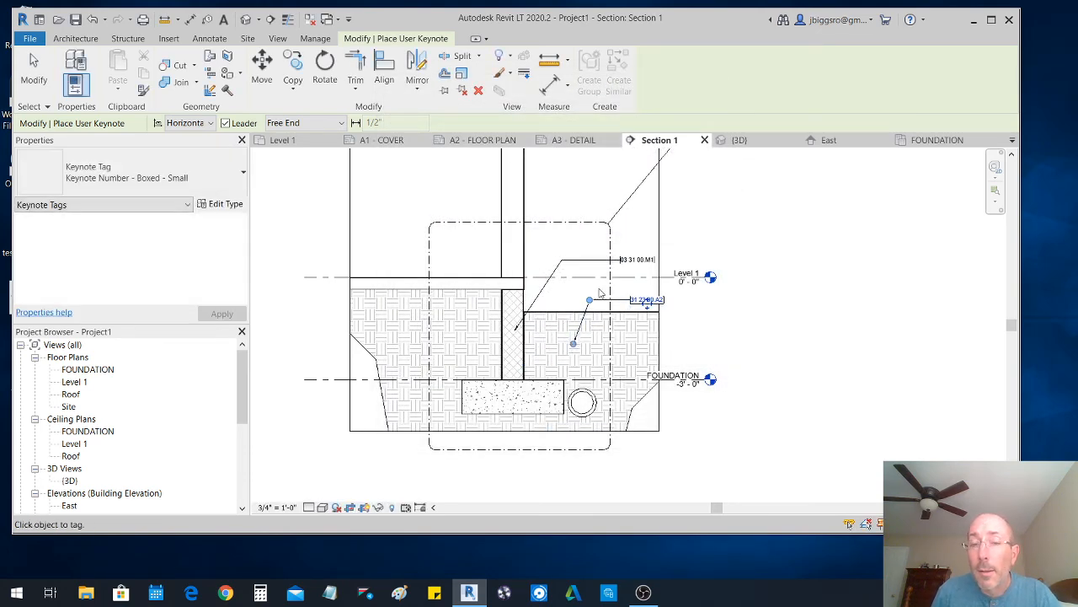
scroll(601, 291, "up", 3)
left_click_drag(683, 314, 664, 313)
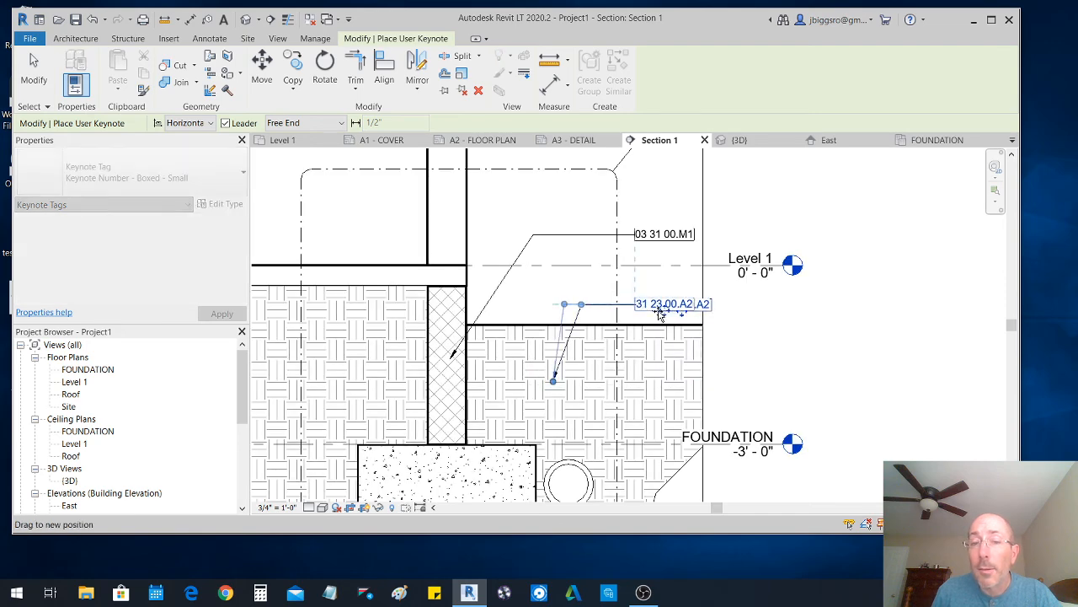
left_click_drag(567, 308, 595, 307)
scroll(792, 345, "down", 3)
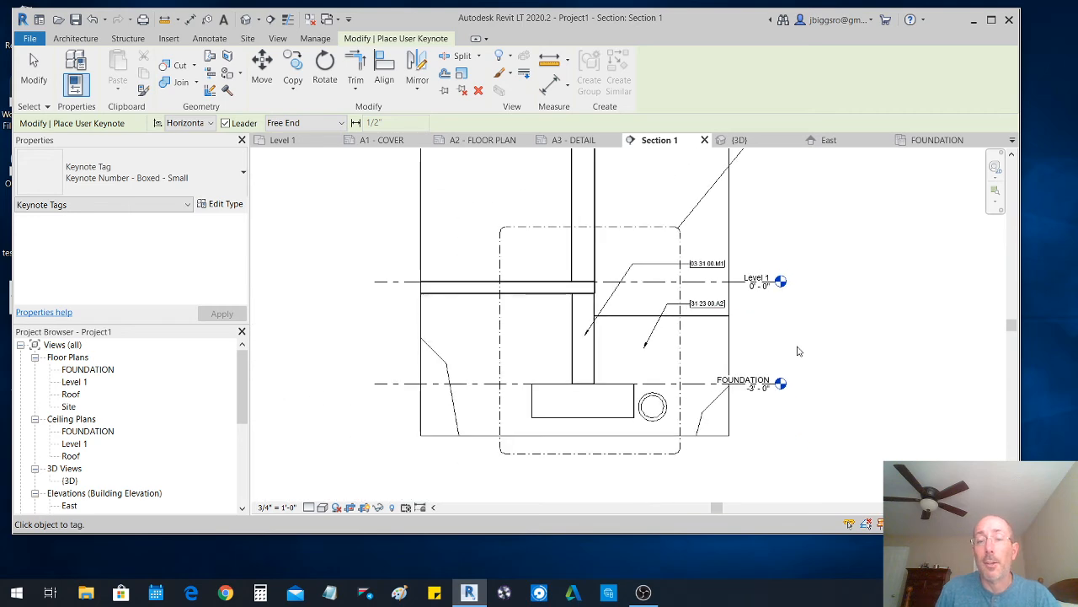
key("Escape")
key("Escape")
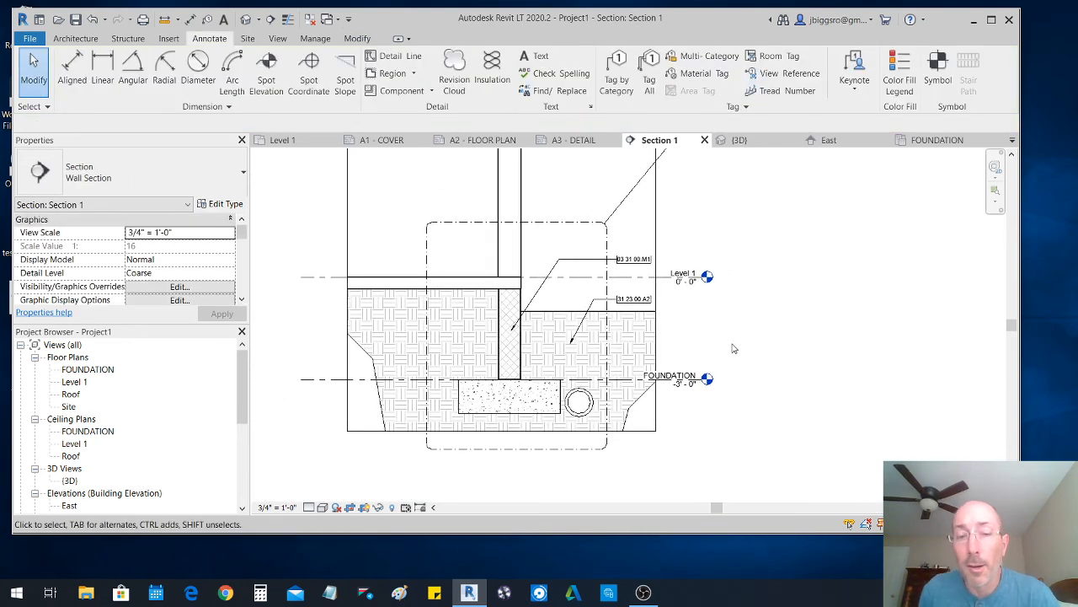
- Rename sheet A3 from DETAIL to SECTION, keeping the sheet number A3
scroll(707, 377, "down", 4)
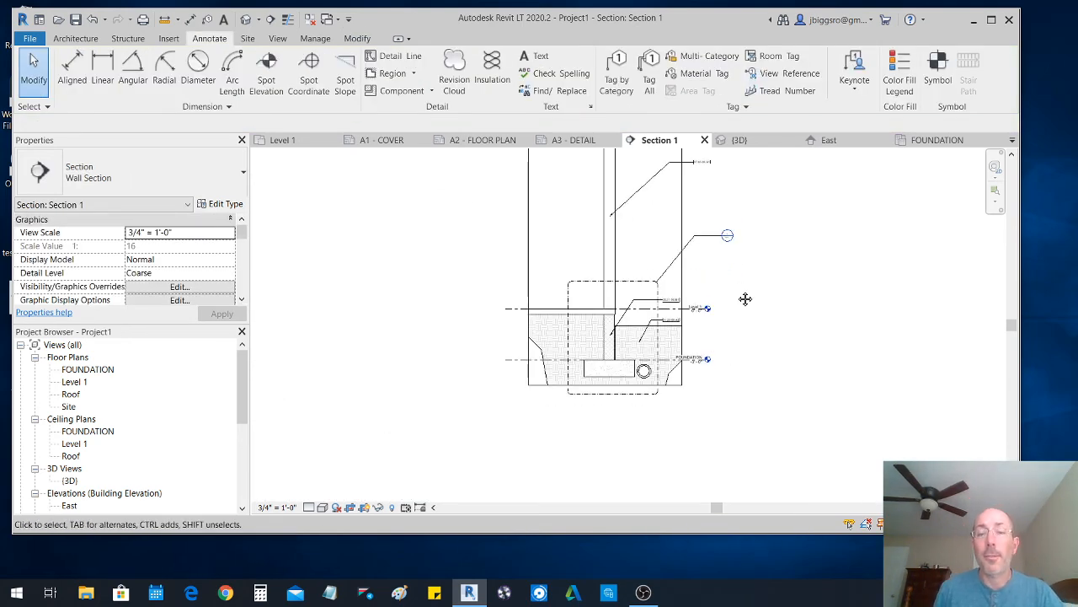
scroll(722, 324, "down", 1)
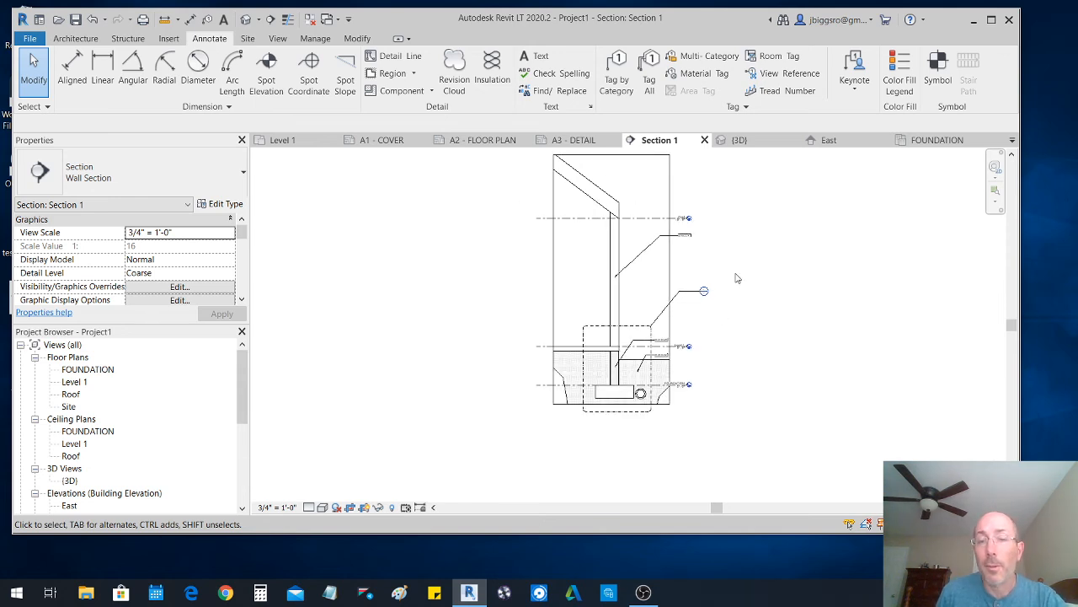
middle_click_drag(736, 280, 693, 302)
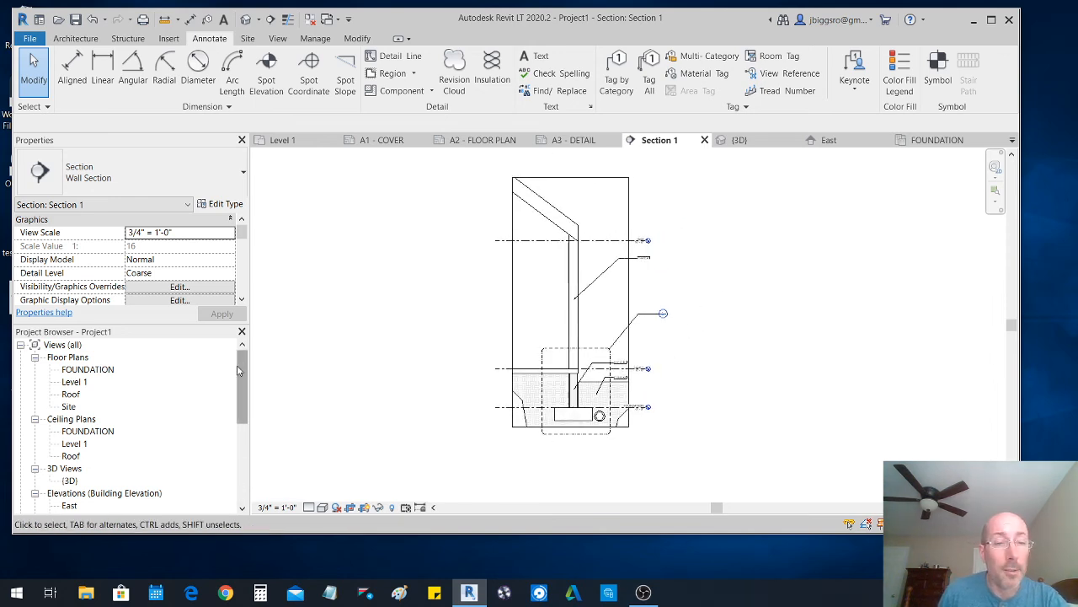
left_click_drag(240, 371, 242, 458)
left_click(72, 469)
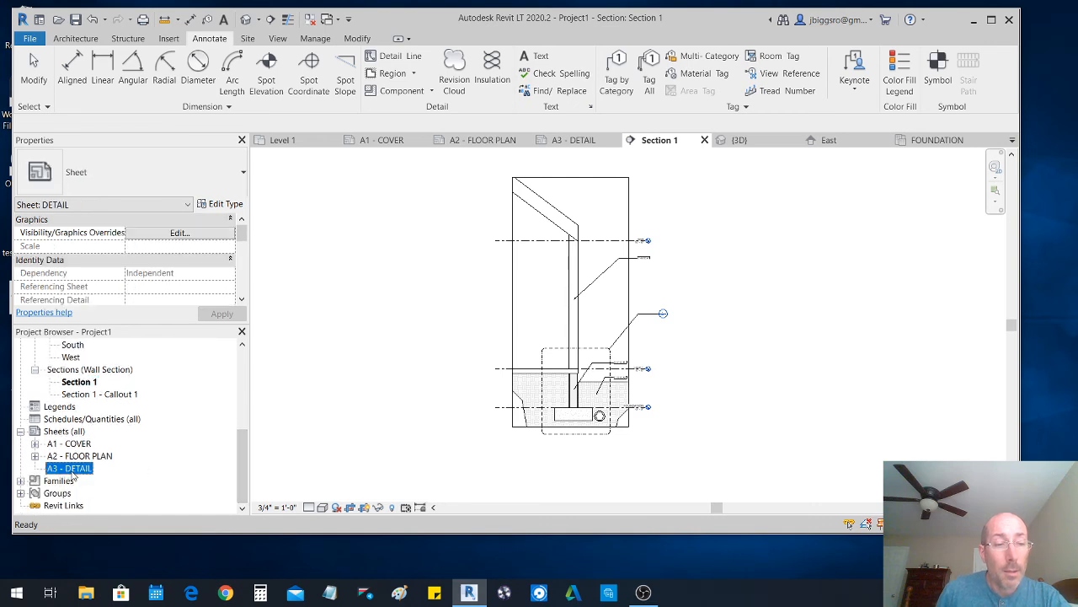
right_click(73, 469)
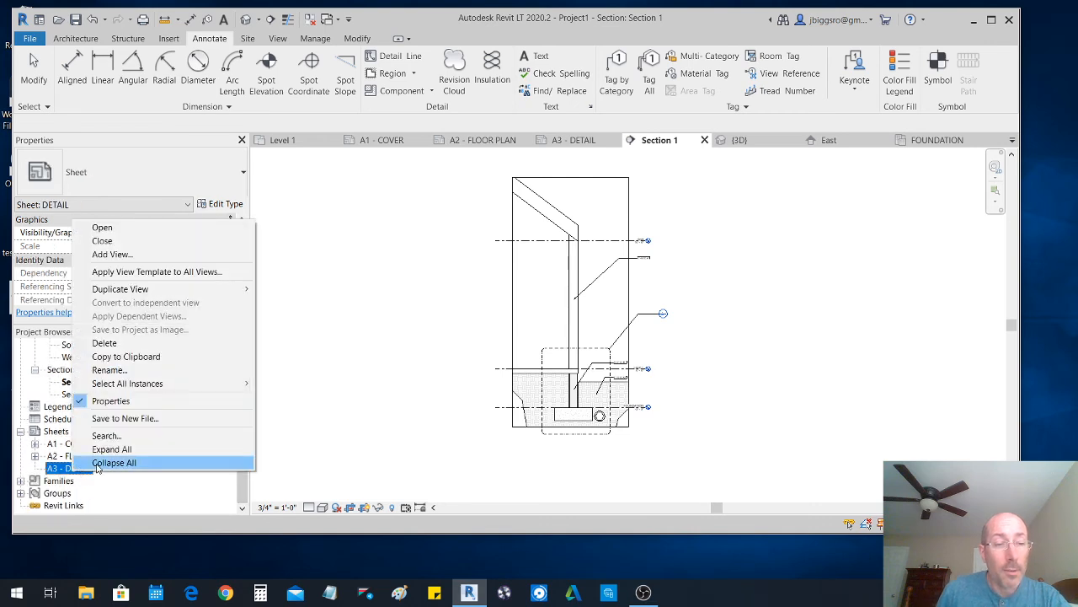
left_click(118, 370)
key("Tab")
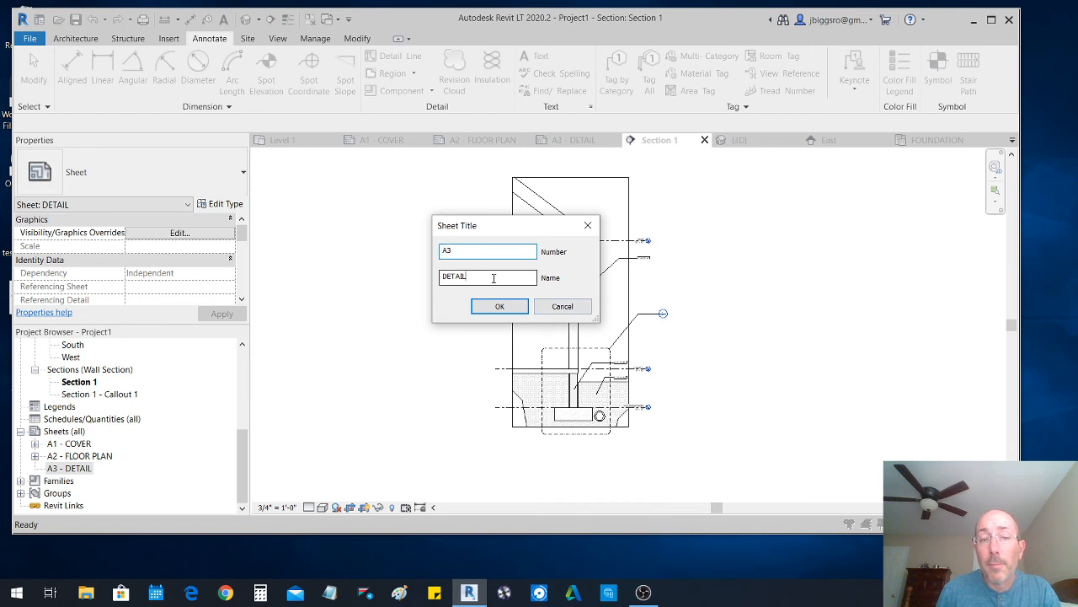
type("SECTION")
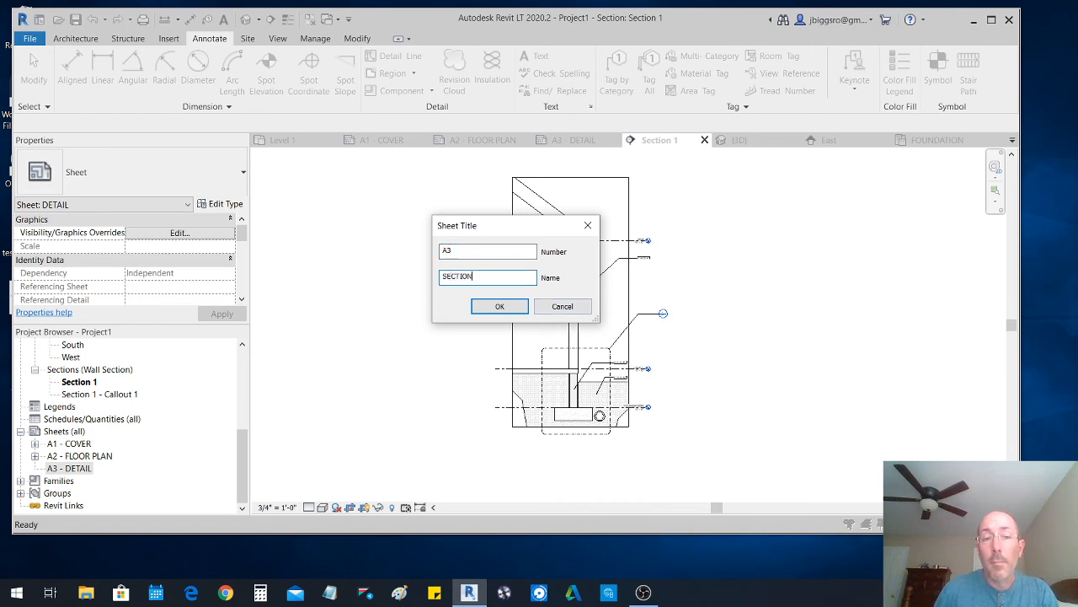
left_click(500, 306)
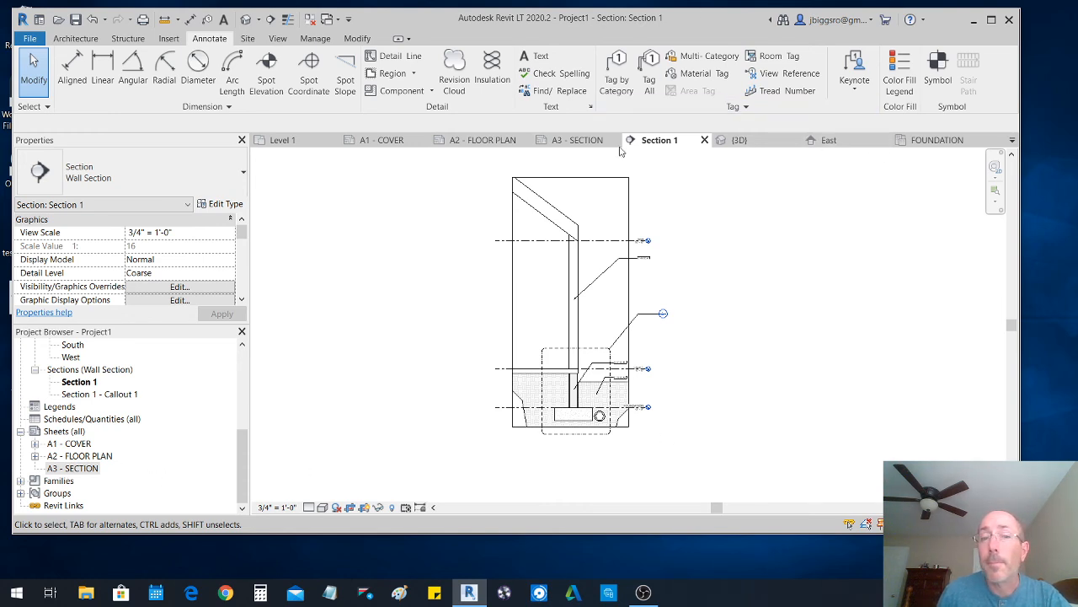
- Open sheet A3 - SECTION and place the Section 1 view near the middle of the sheet
left_click(577, 141)
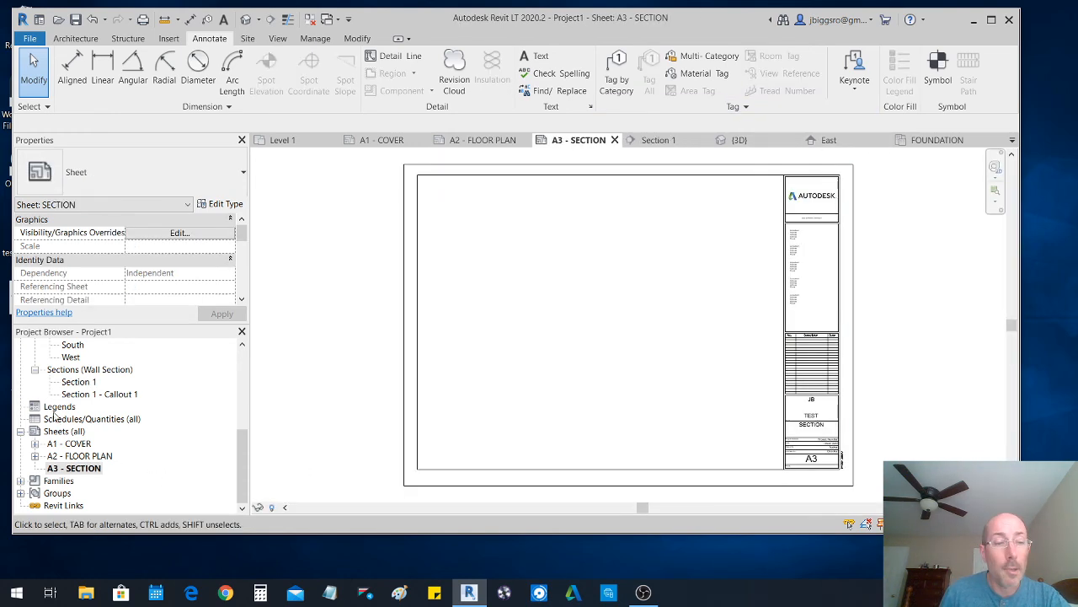
scroll(101, 406, "up", 2)
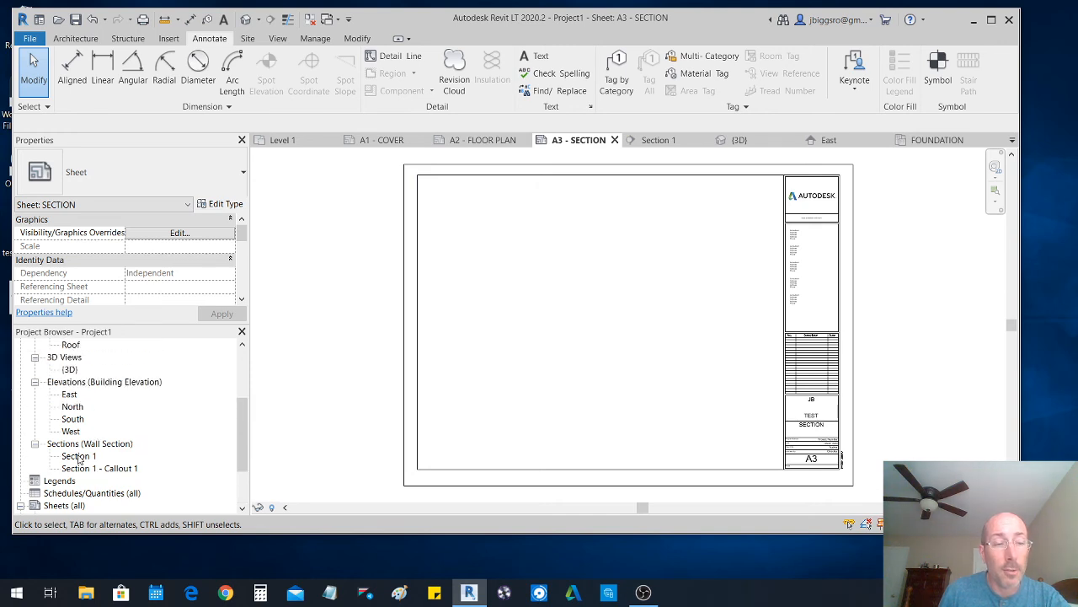
left_click(80, 456)
left_click_drag(75, 459, 585, 313)
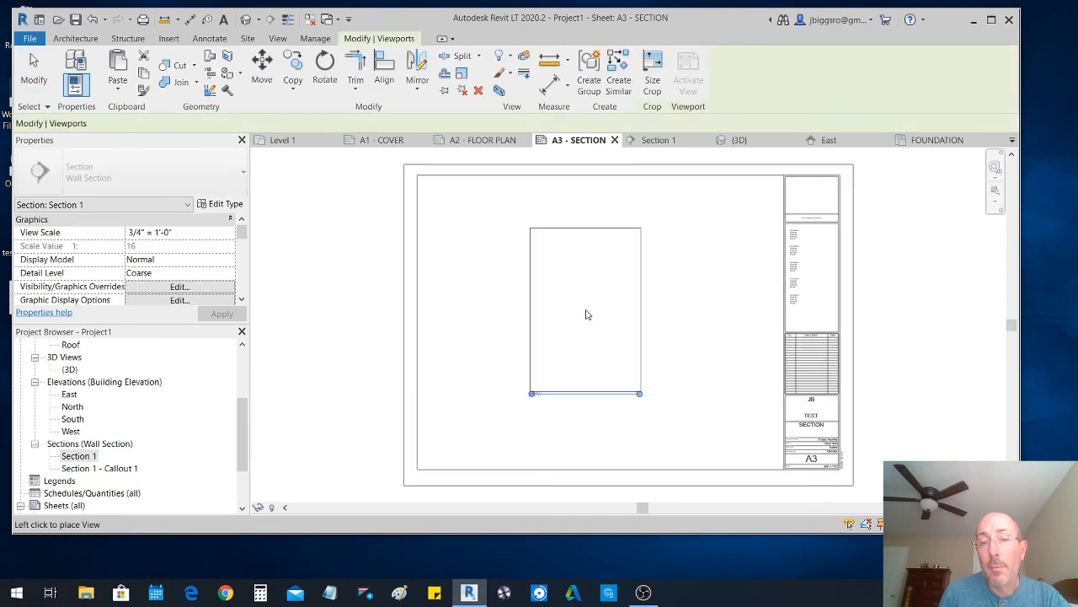
left_click(636, 311)
left_click(723, 327)
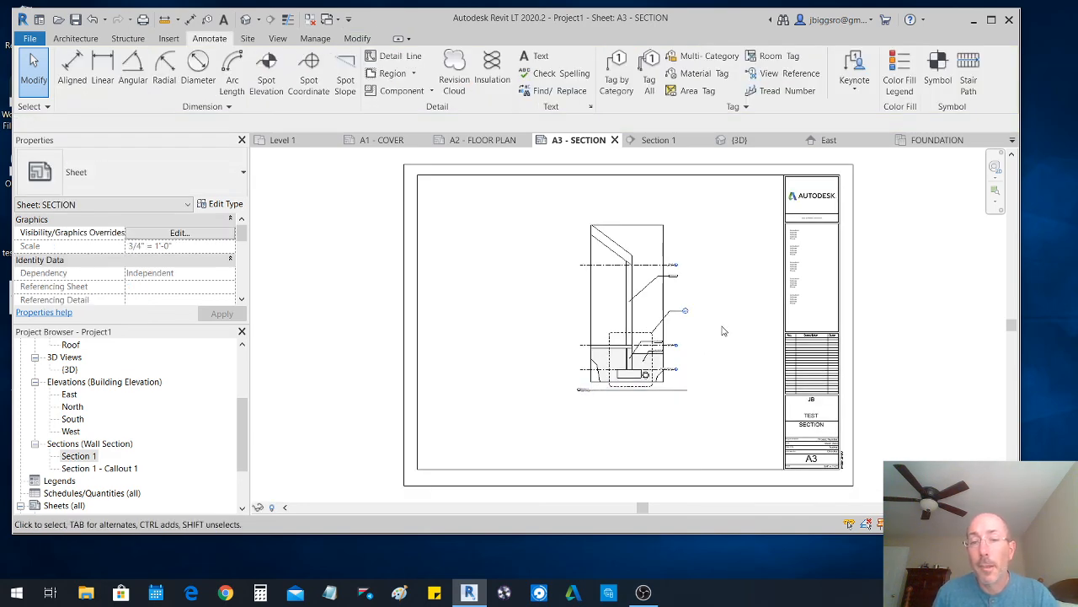
scroll(708, 305, "up", 3)
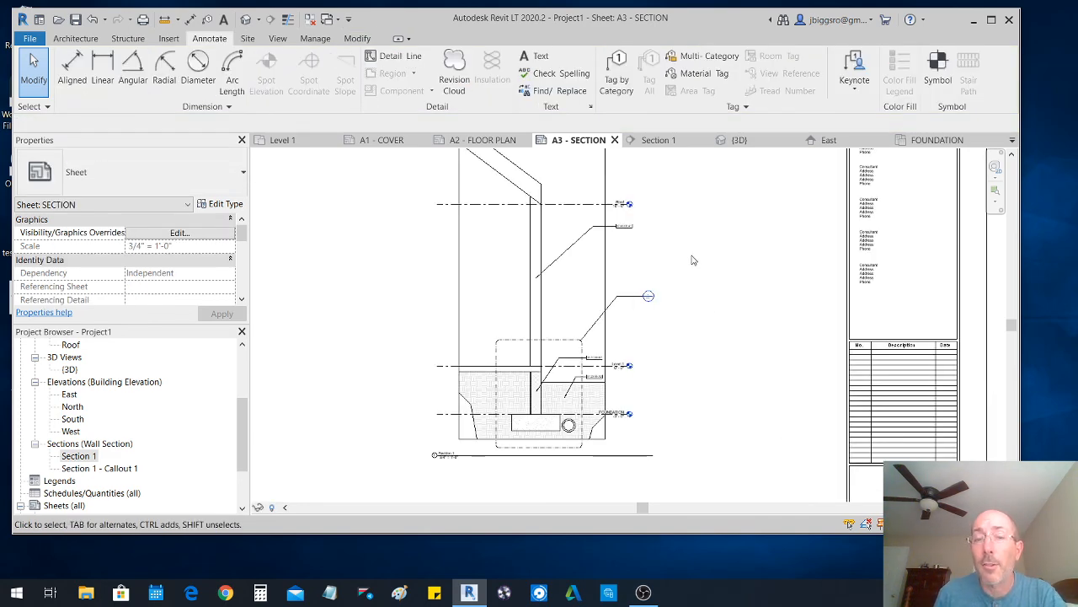
scroll(682, 278, "down", 2)
scroll(661, 283, "down", 1)
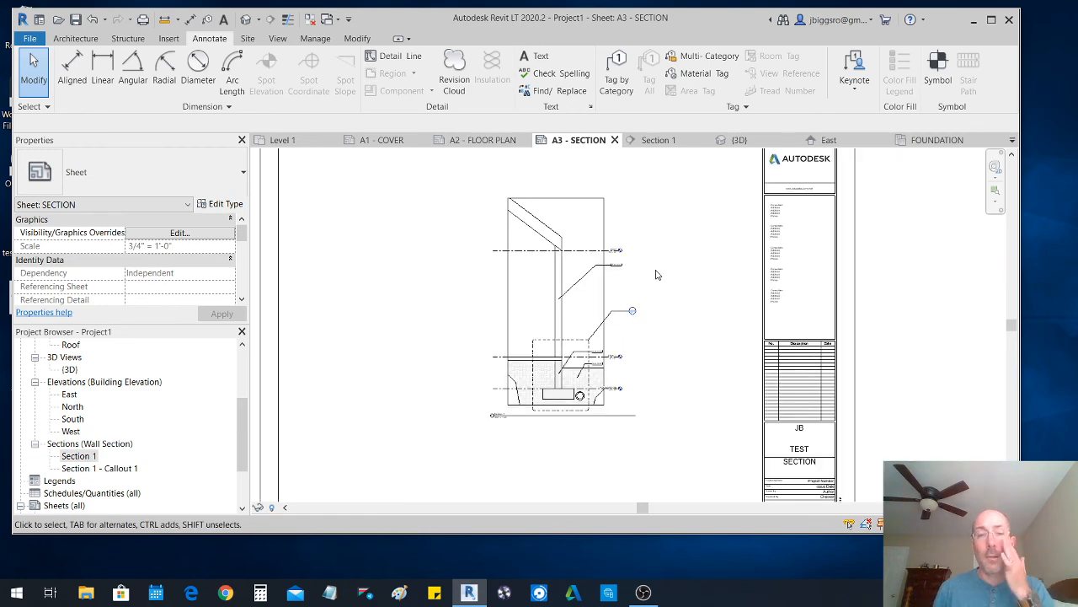
middle_click_drag(665, 236, 650, 274)
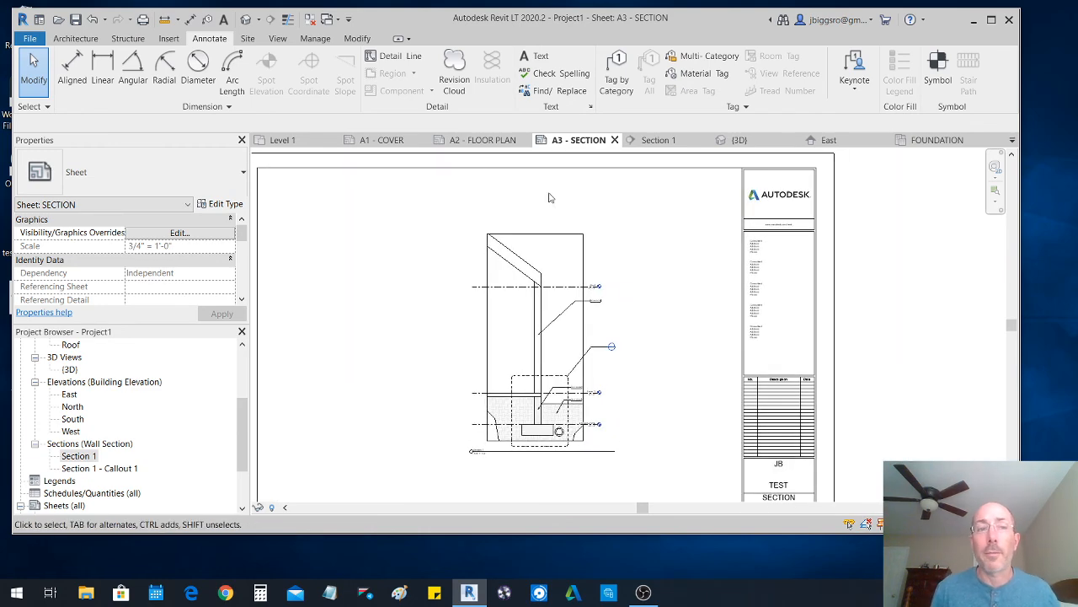
- Create a keynote legend named REFERENCE KEYNOTE LEGEND, keeping Key Value and Keynote Text as its scheduled fields
left_click(276, 38)
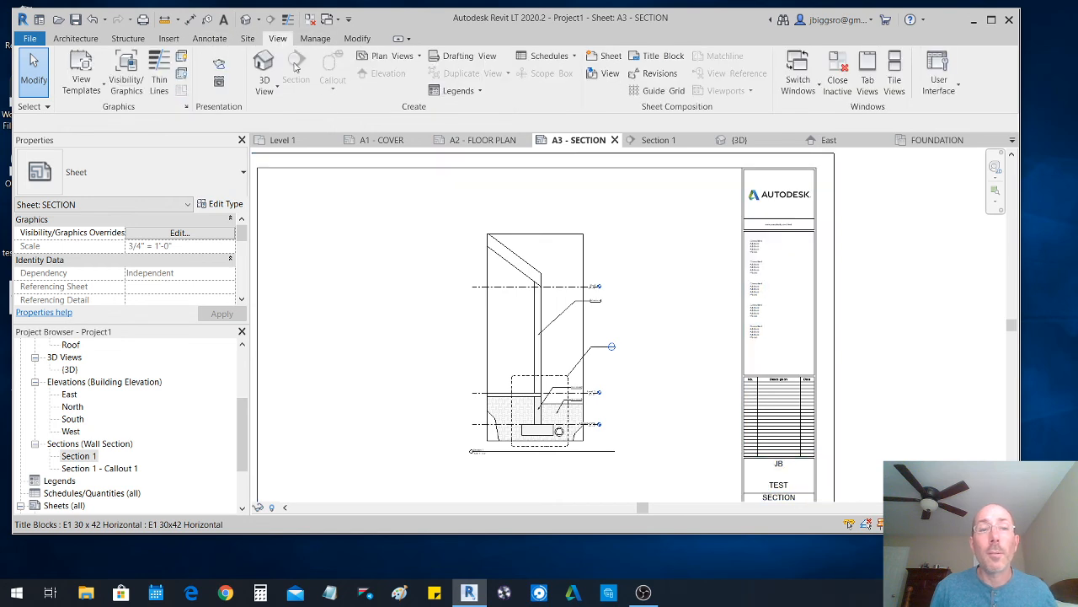
left_click(476, 93)
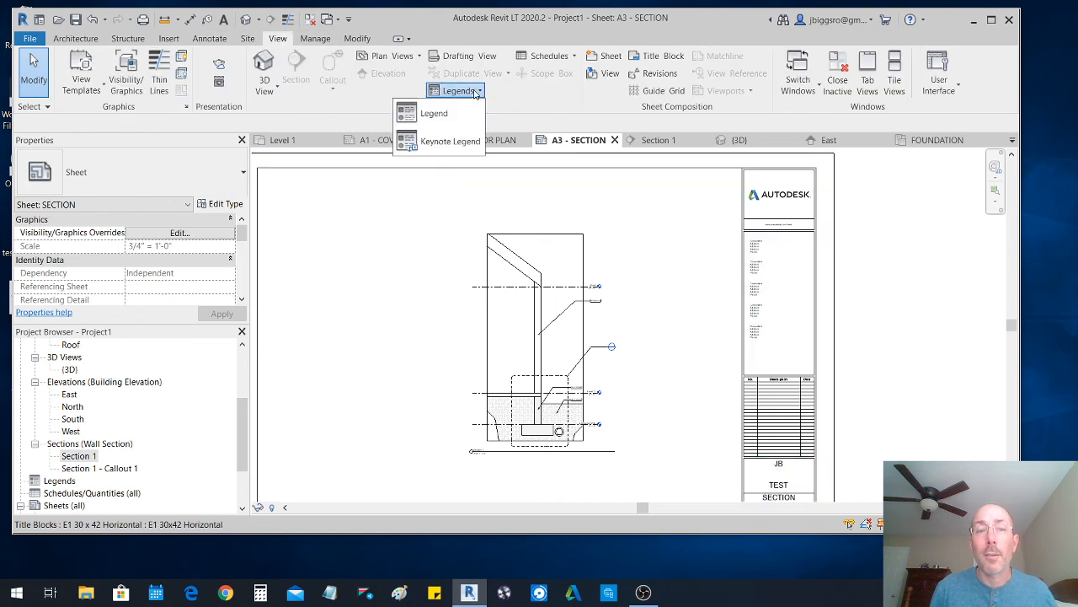
left_click(440, 142)
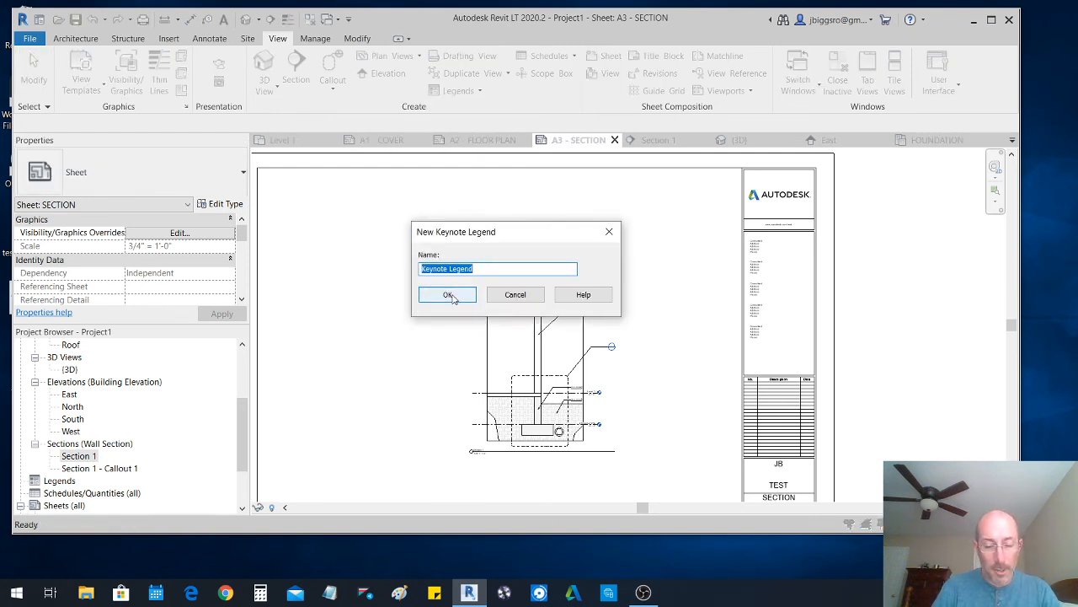
type("ref")
key("BackSpace")
key("BackSpace")
key("BackSpace")
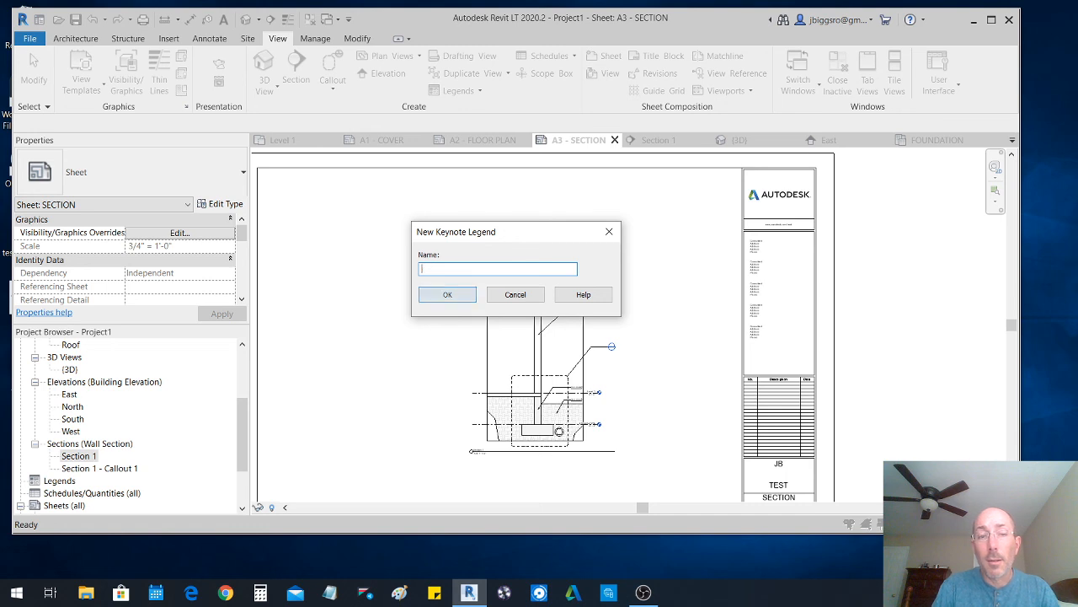
type("REFERENCE KEYNOTE LEGEND")
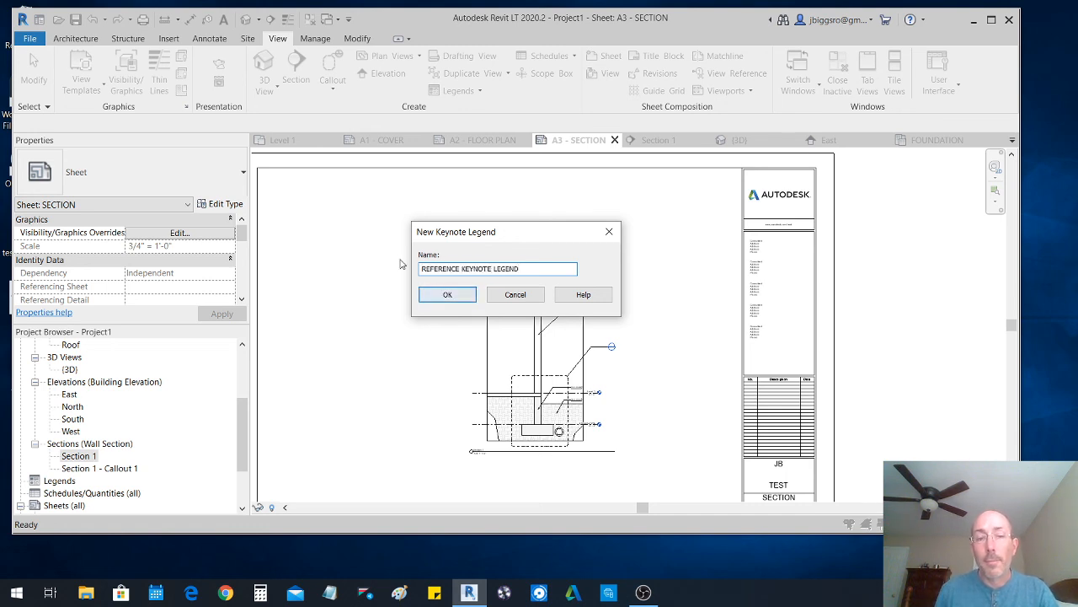
left_click(439, 296)
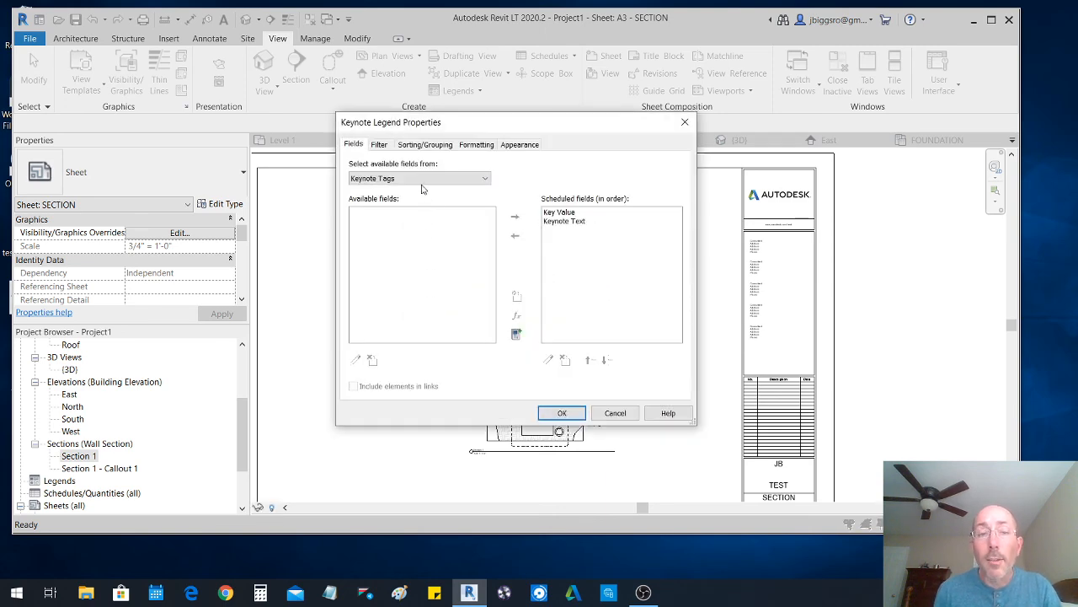
left_click(379, 144)
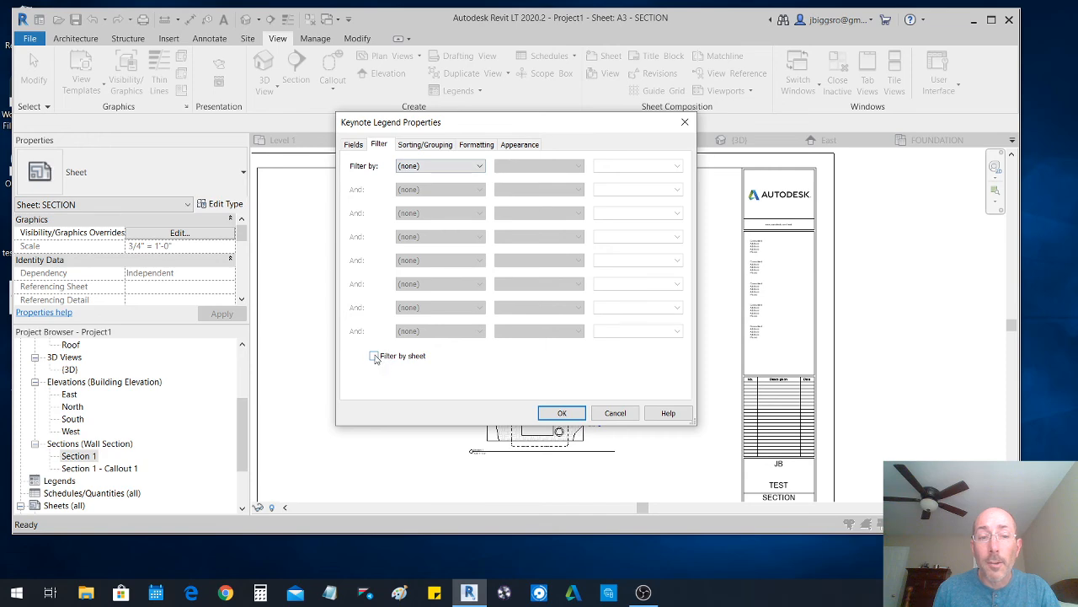
left_click(560, 412)
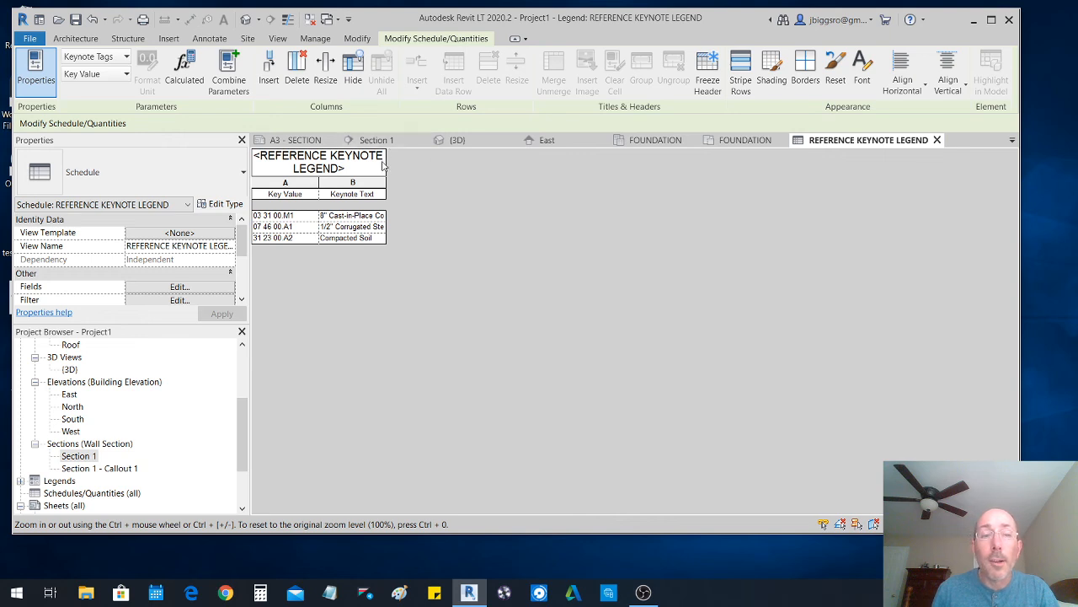
- Widen the legend's Keynote Text column until the full descriptions fit, and close the legend view
left_click(383, 195)
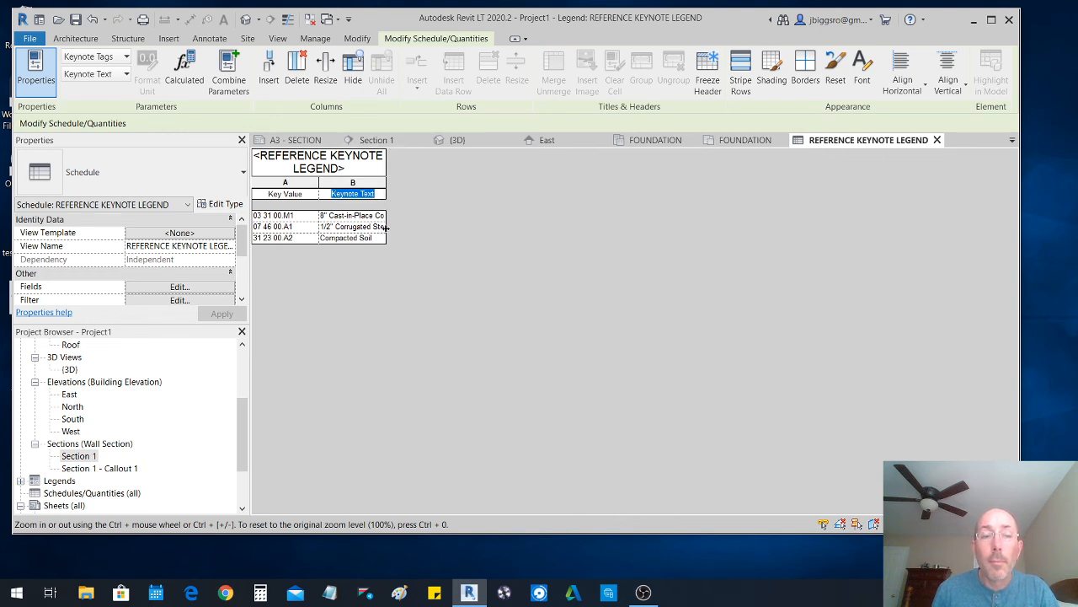
left_click_drag(386, 226, 492, 227)
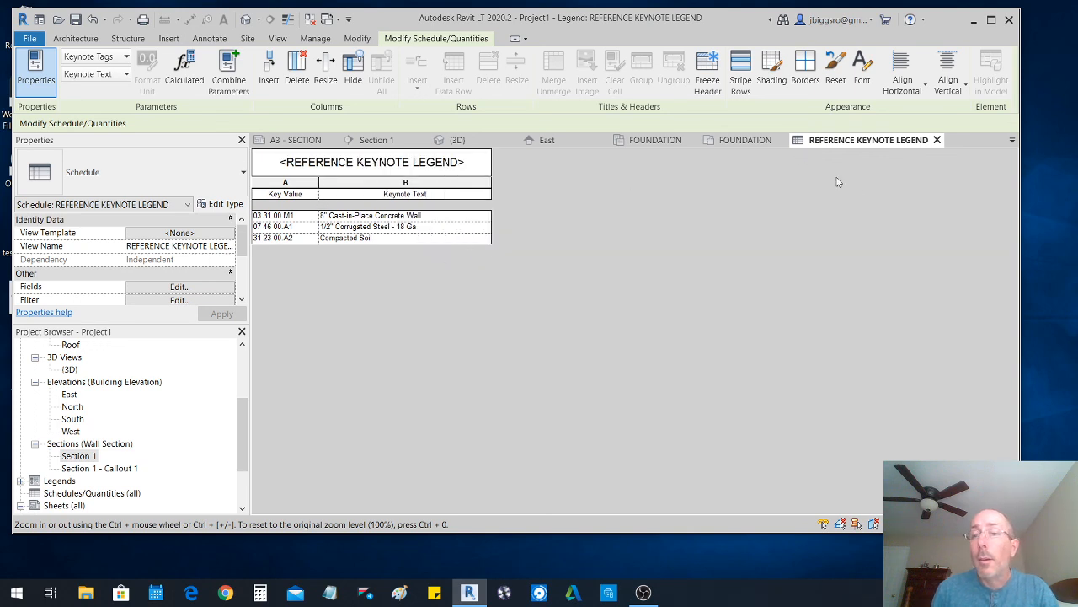
left_click(937, 140)
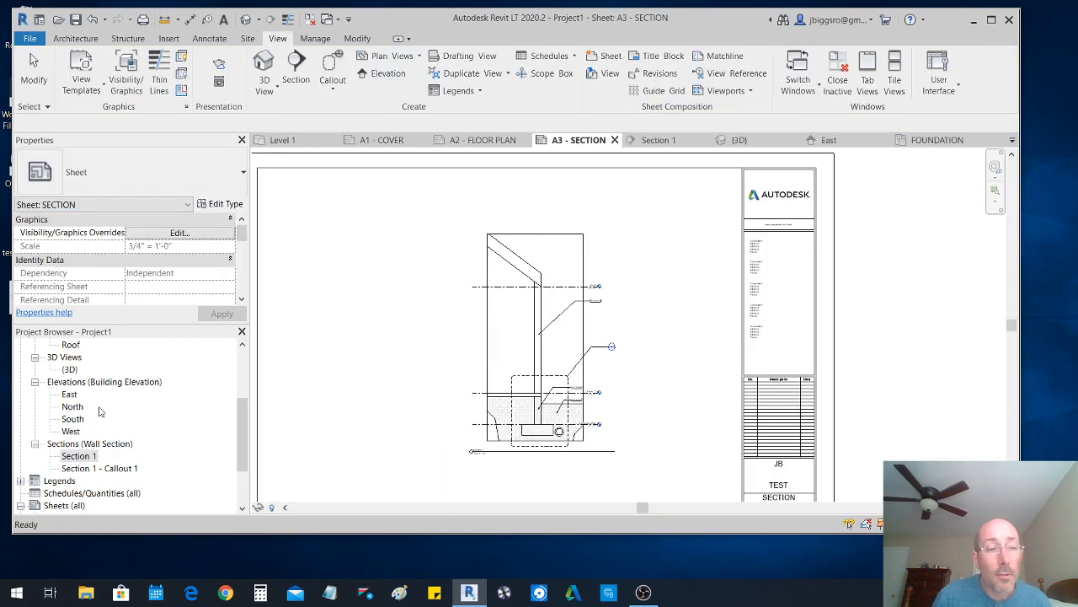
- Place REFERENCE KEYNOTE LEGEND on sheet A3 - SECTION, between the wall section and the title block
left_click(20, 481)
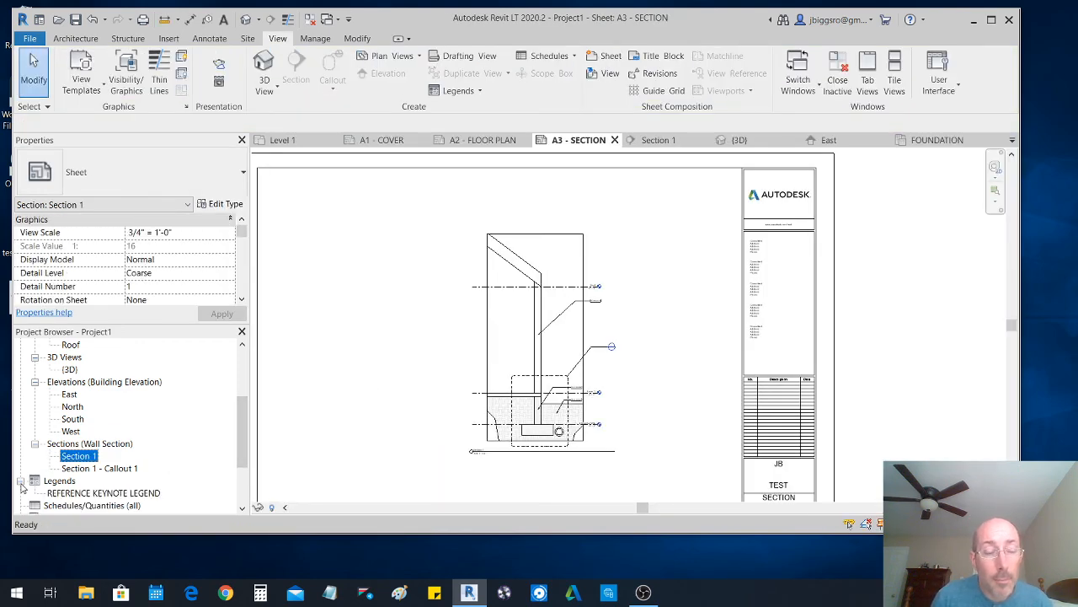
left_click(69, 495)
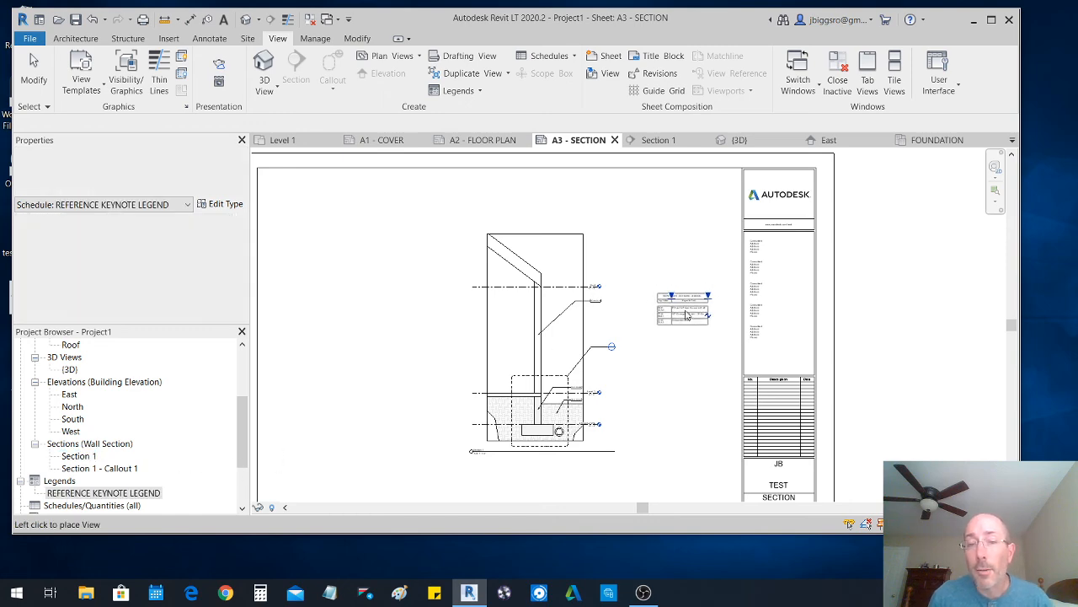
left_click(691, 327)
scroll(691, 327, "up", 5)
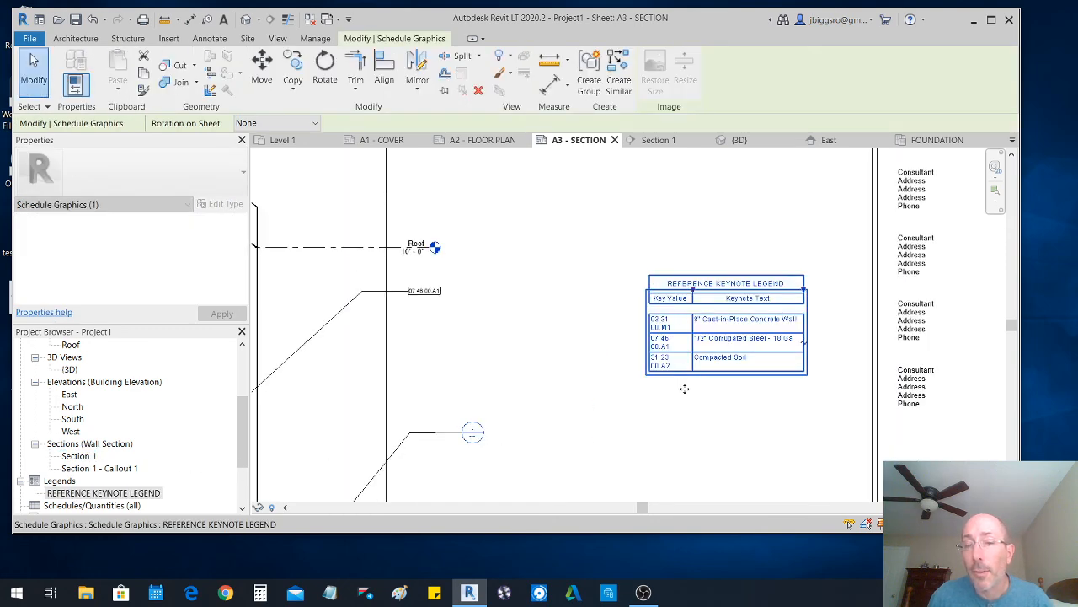
left_click(686, 387)
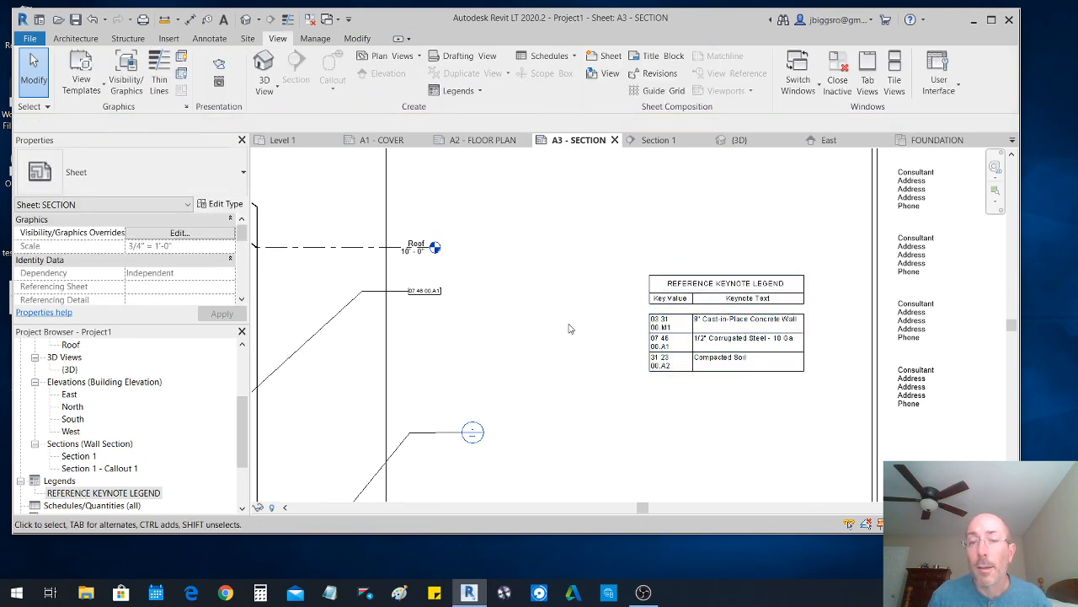
- Open sheet A2 - FLOOR PLAN and activate its Level 1 floor plan viewport for editing
scroll(135, 452, "down", 3)
double_click(88, 456)
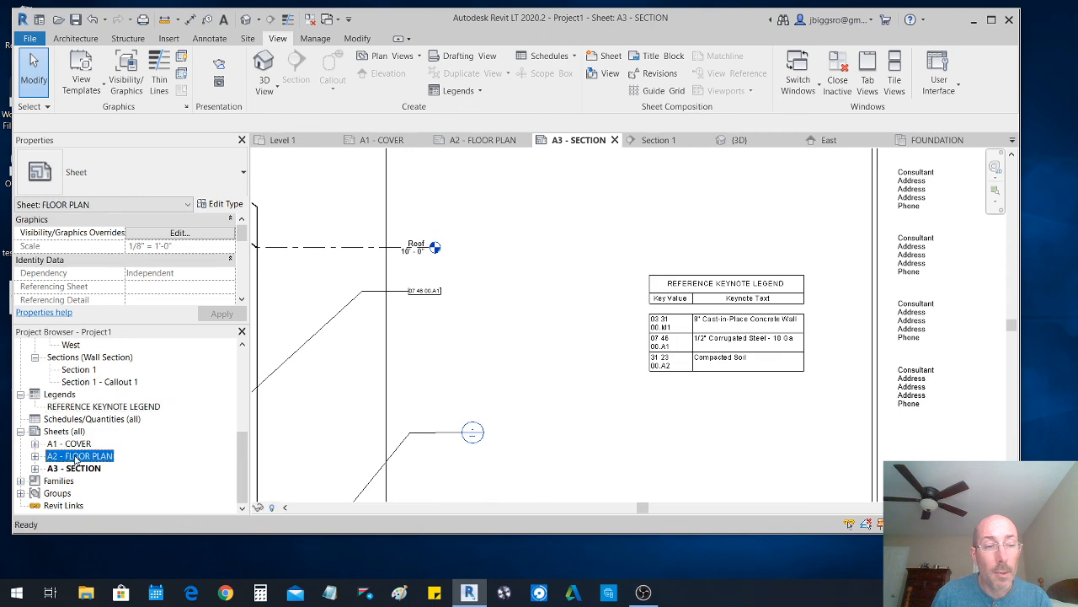
scroll(662, 219, "up", 5)
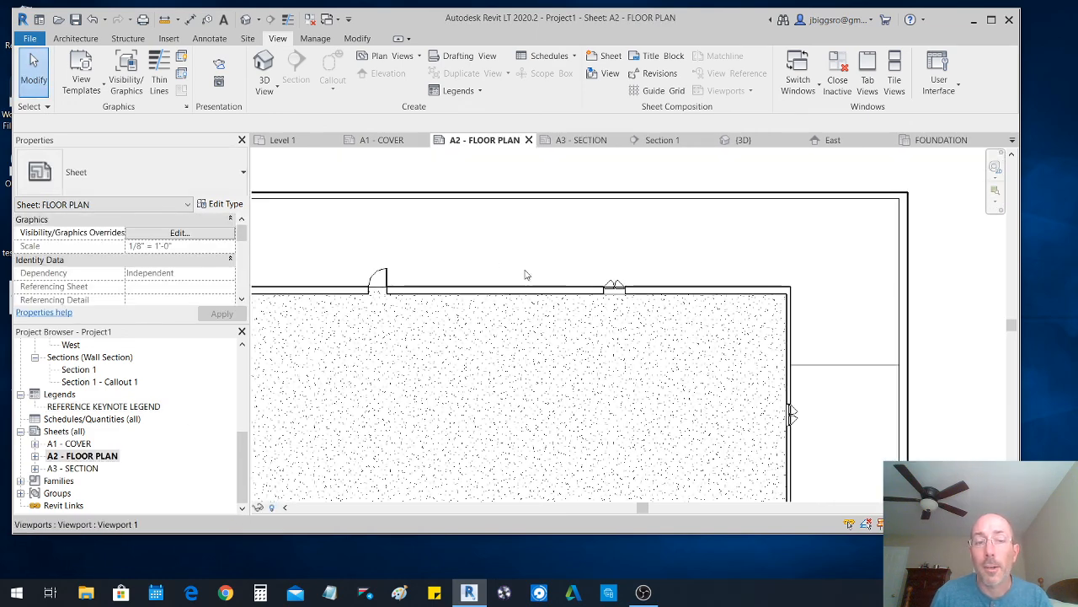
double_click(452, 250)
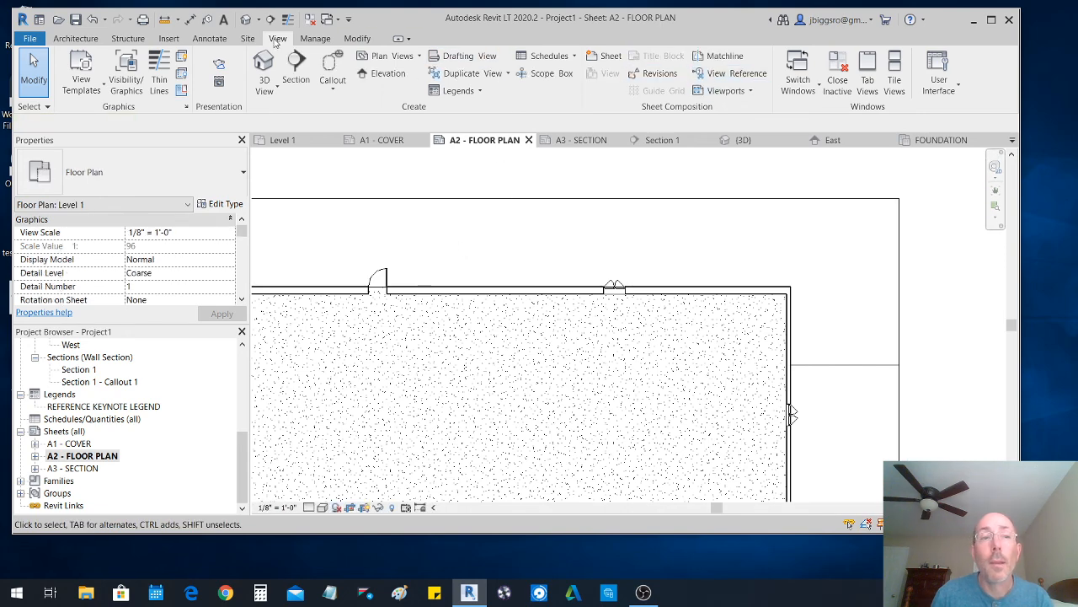
- Place a user keynote on the door in the upper wall, with its leader running to a tag above the wall
left_click(206, 39)
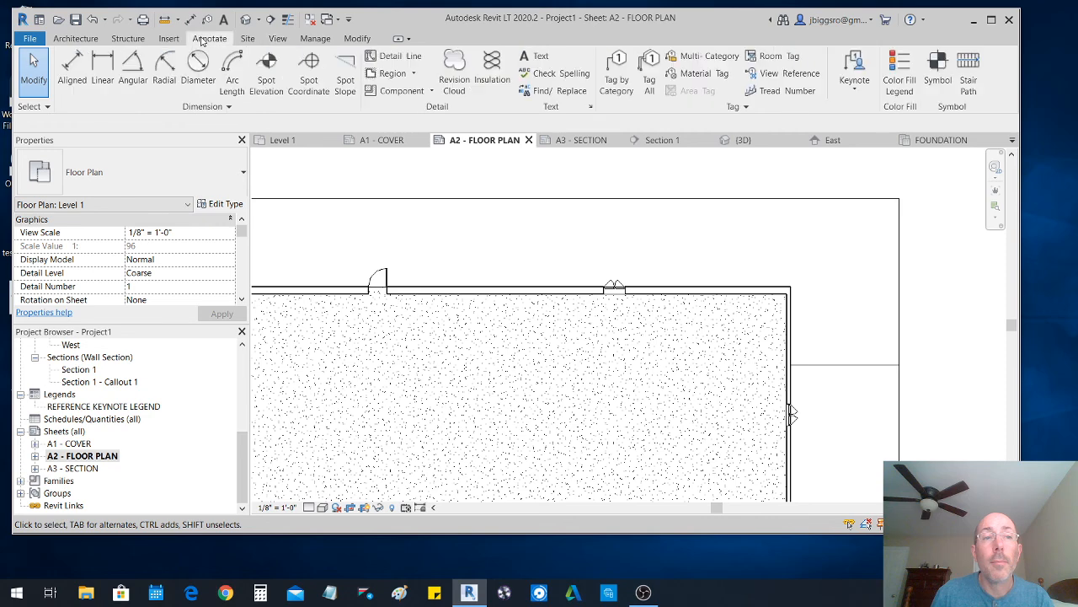
left_click(854, 82)
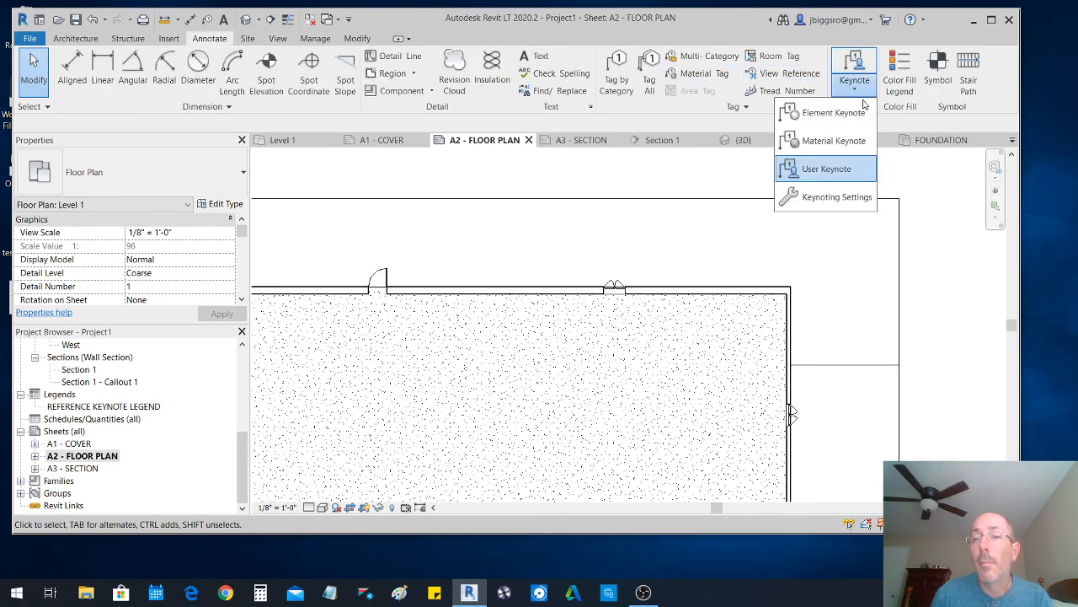
left_click(813, 169)
left_click(381, 278)
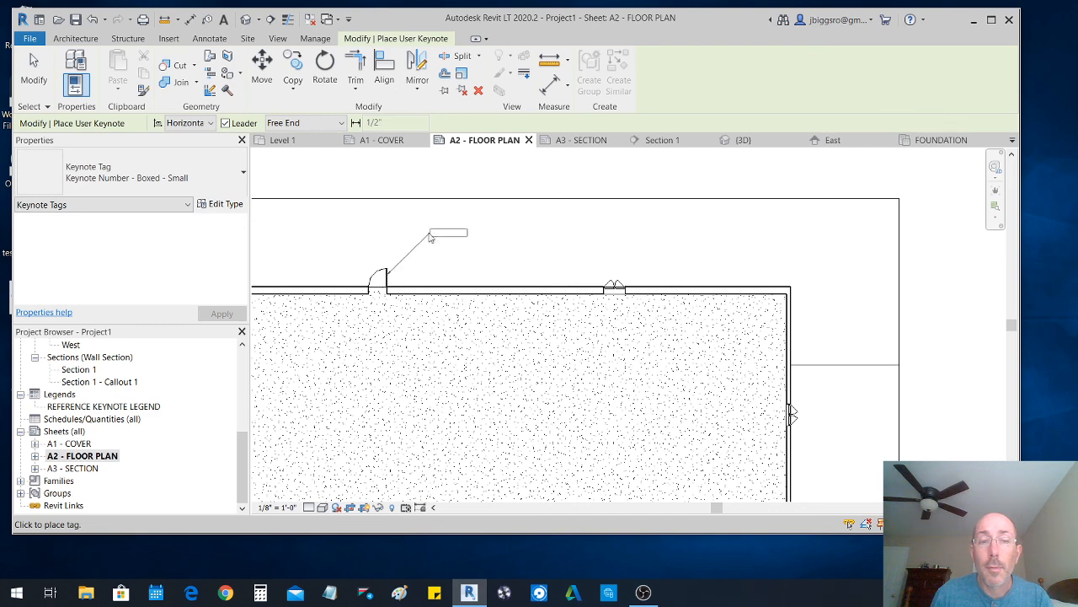
left_click(449, 243)
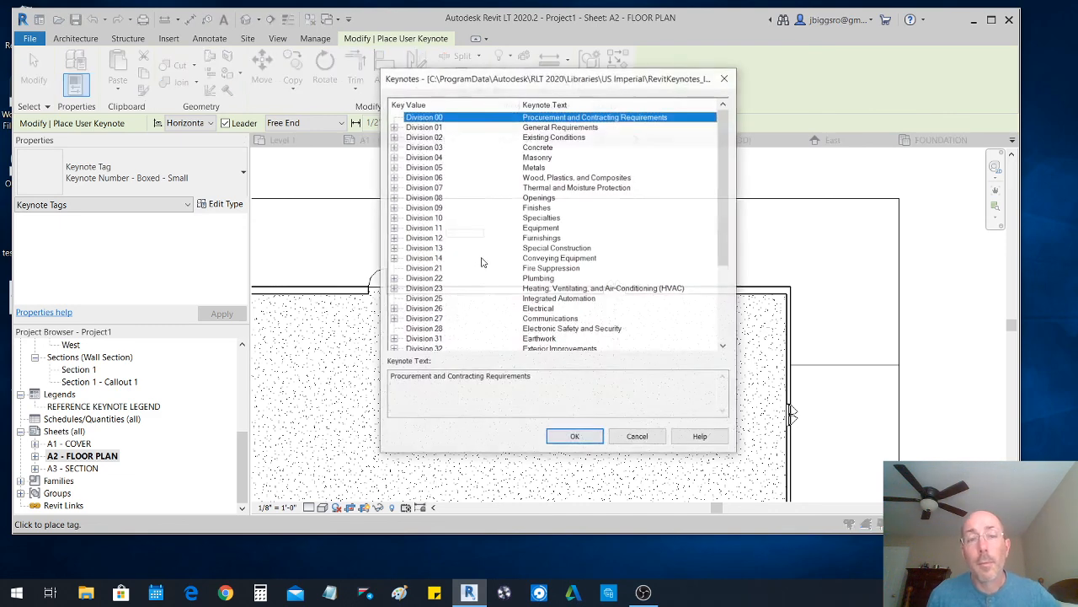
- Assign the door keynote 08 11 13, Hollow Metal Doors and Frames, from Division 08 Openings, and end keynote placement
scroll(455, 270, "down", 2)
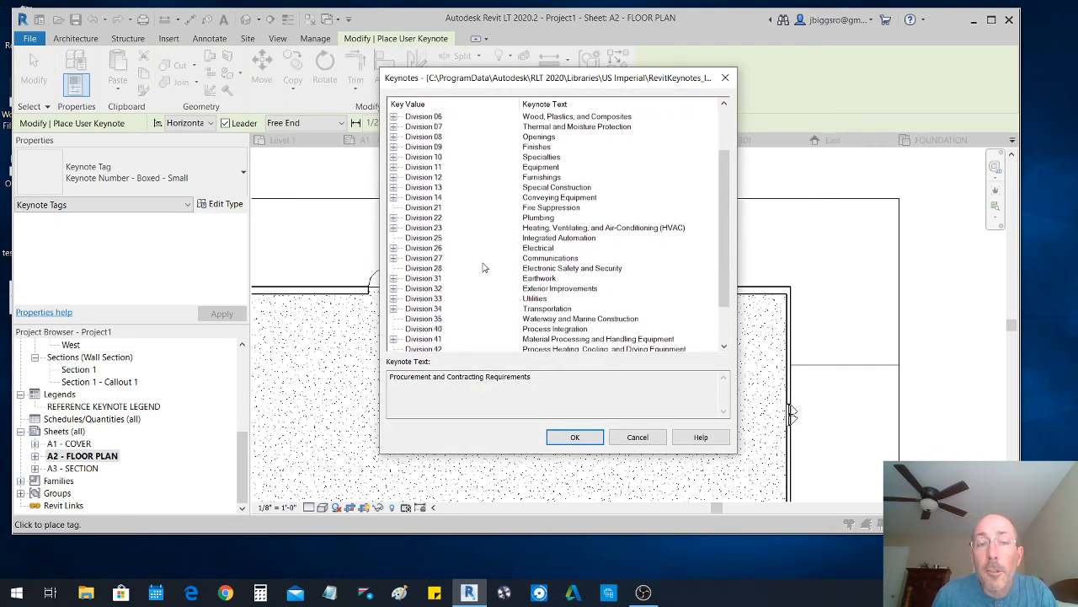
scroll(484, 268, "down", 2)
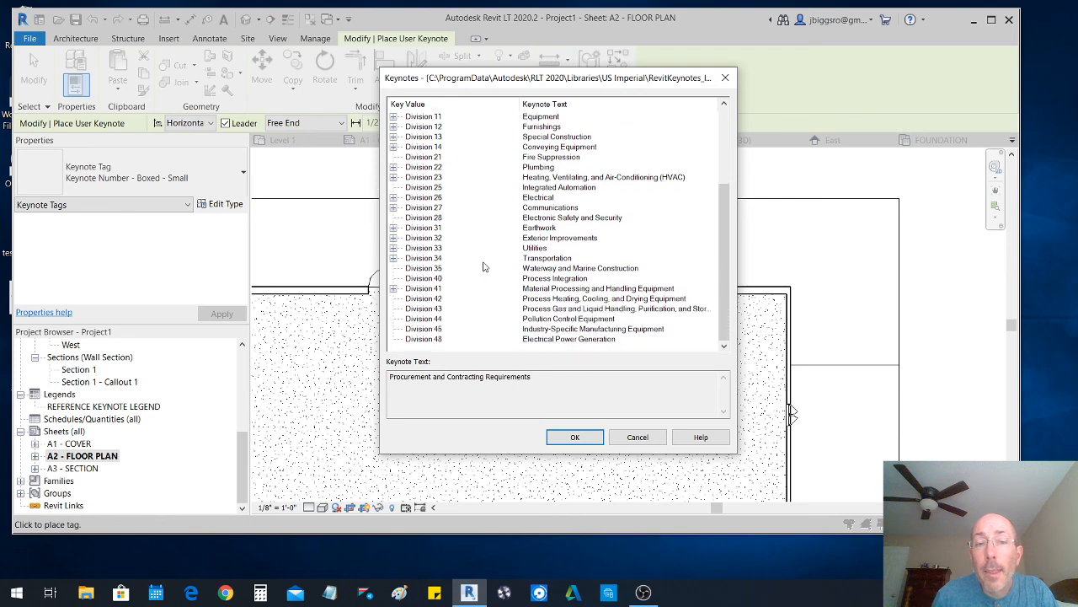
scroll(484, 268, "up", 3)
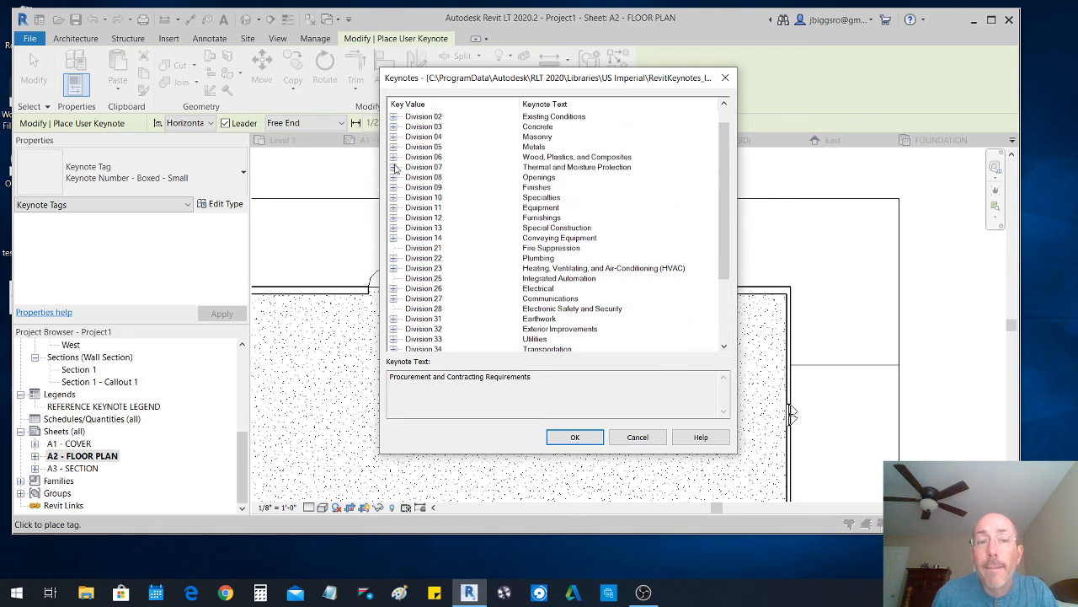
left_click(394, 166)
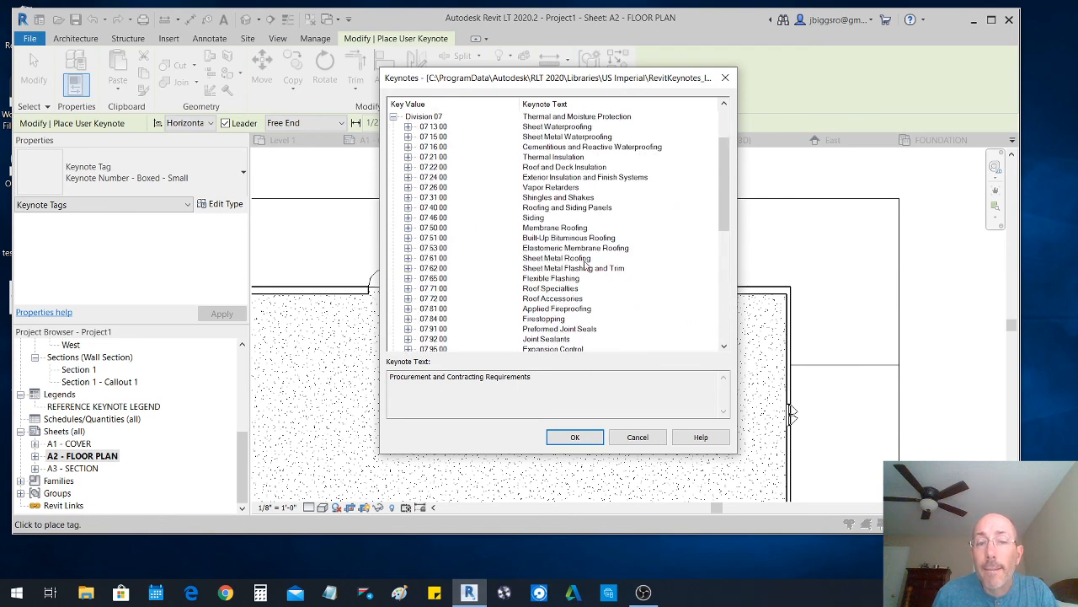
scroll(581, 286, "down", 1)
scroll(569, 261, "up", 2)
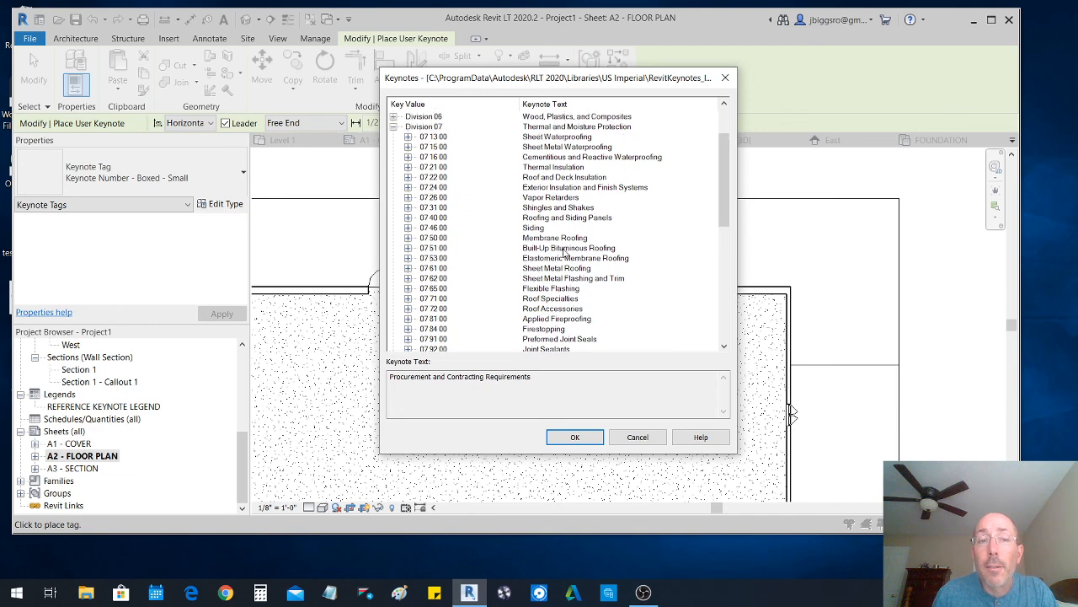
left_click(394, 128)
left_click(394, 136)
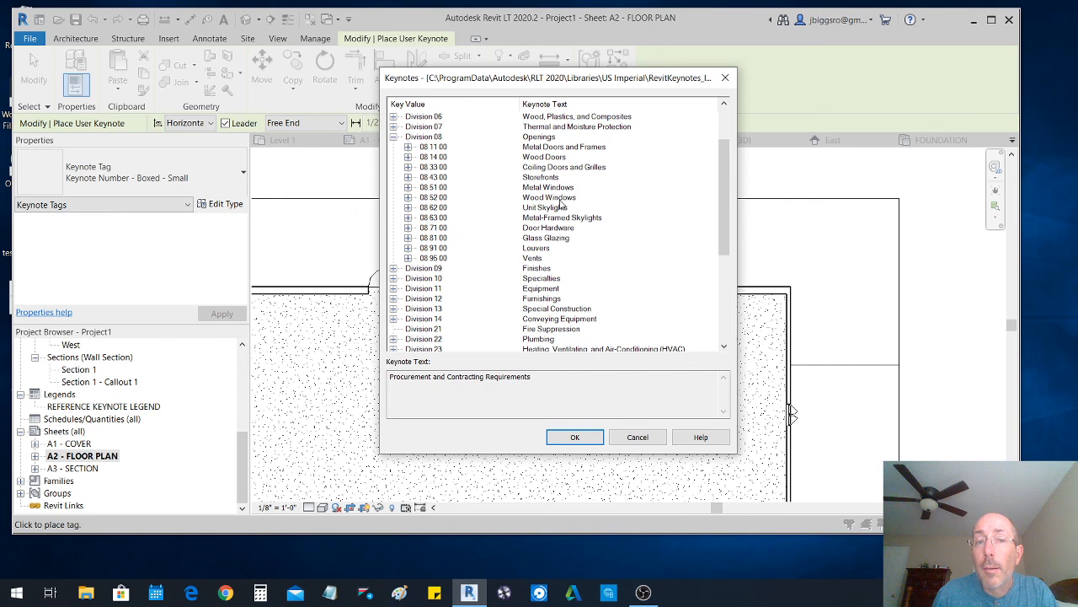
left_click(408, 146)
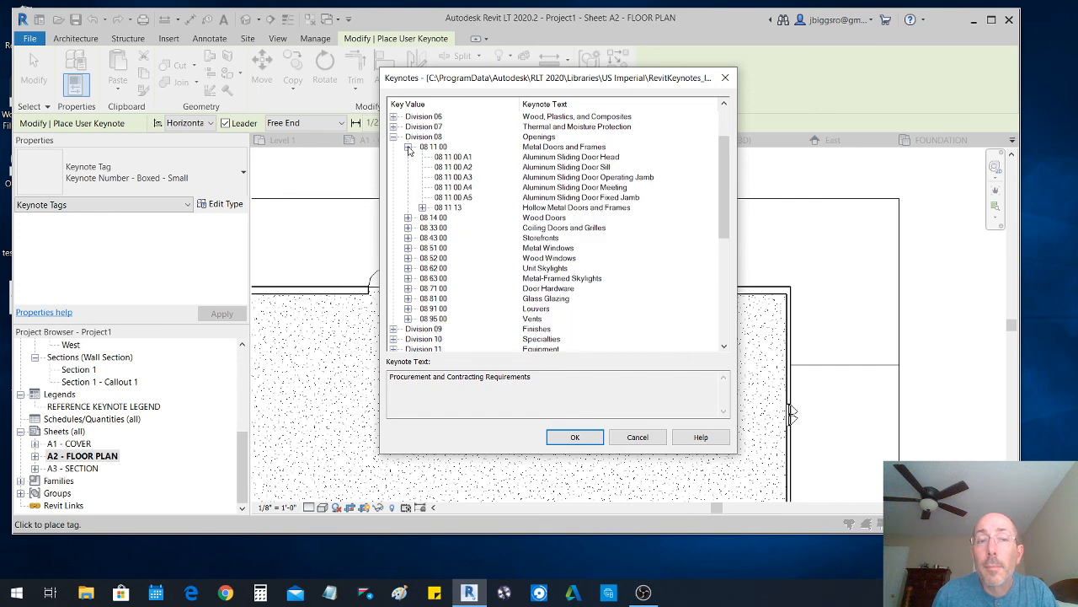
left_click(543, 210)
left_click(575, 437)
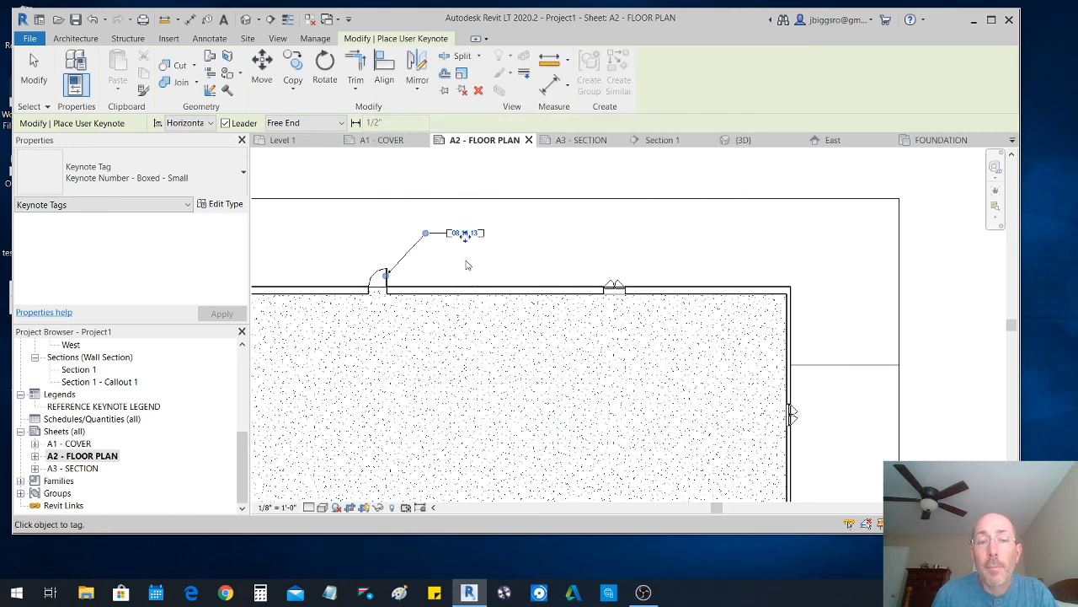
key("Escape")
scroll(469, 244, "up", 3)
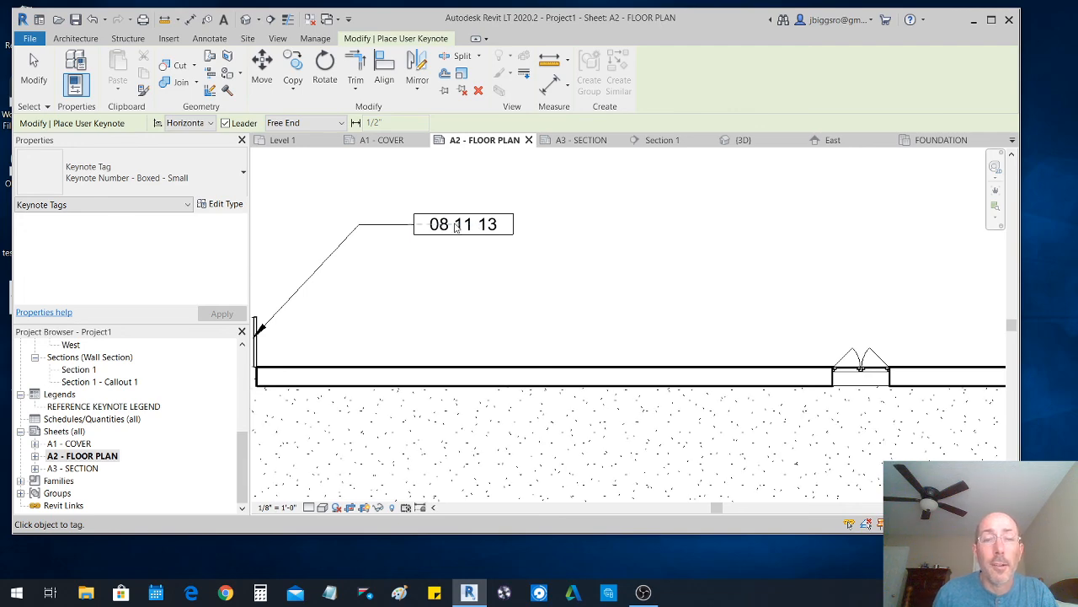
key("Escape")
- Change the door's keynote to 08 11 13.C3, 5 3/4" HM Cased Opening Frame, under Hollow Metal Doors and Frames
left_click(463, 226)
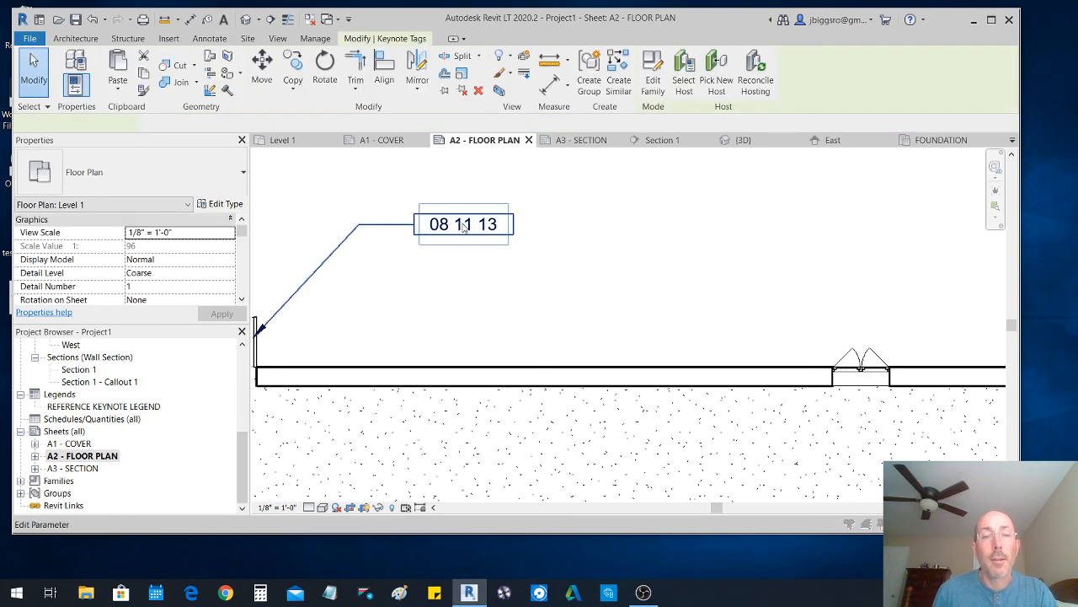
left_click(464, 226)
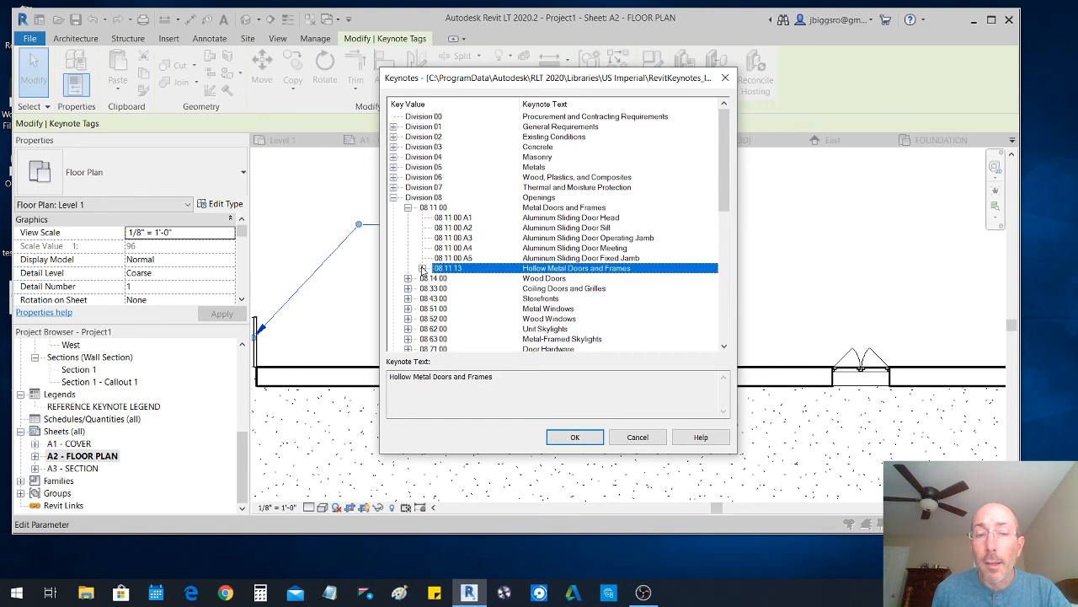
left_click(423, 268)
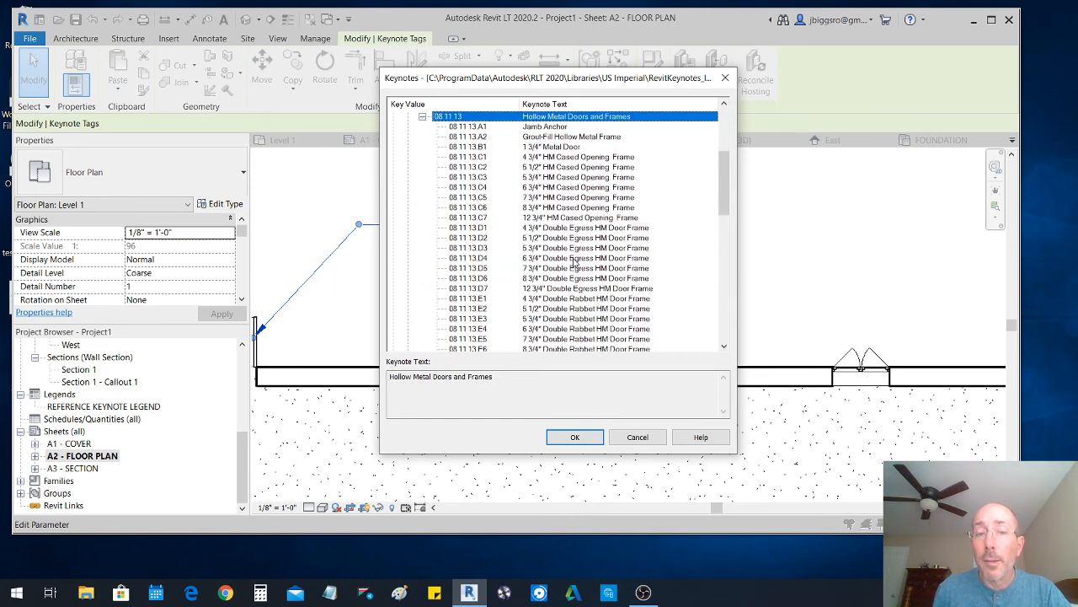
scroll(575, 276, "down", 3)
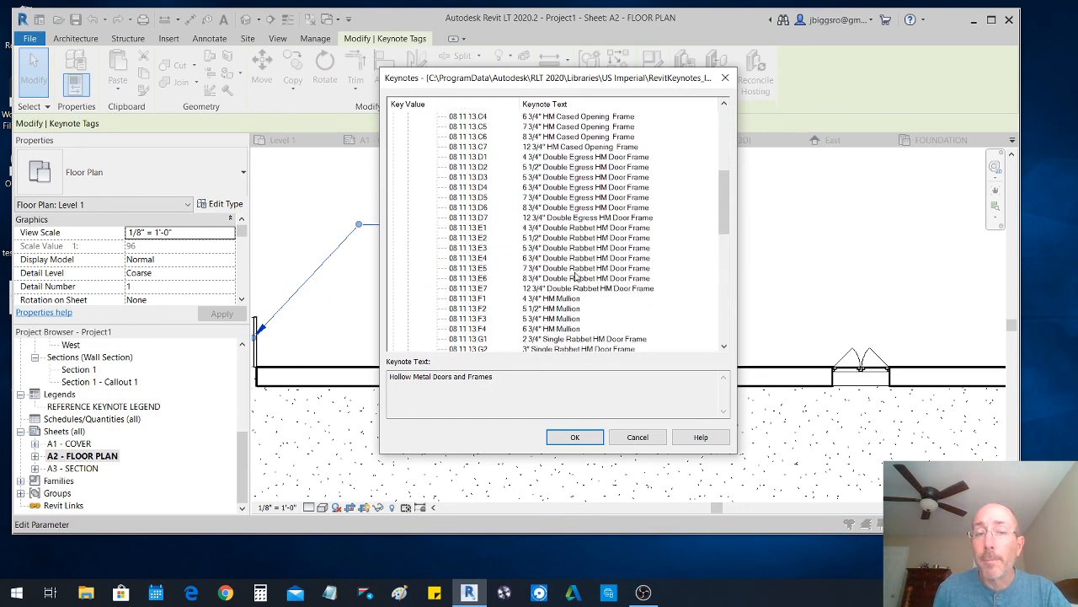
scroll(575, 276, "down", 2)
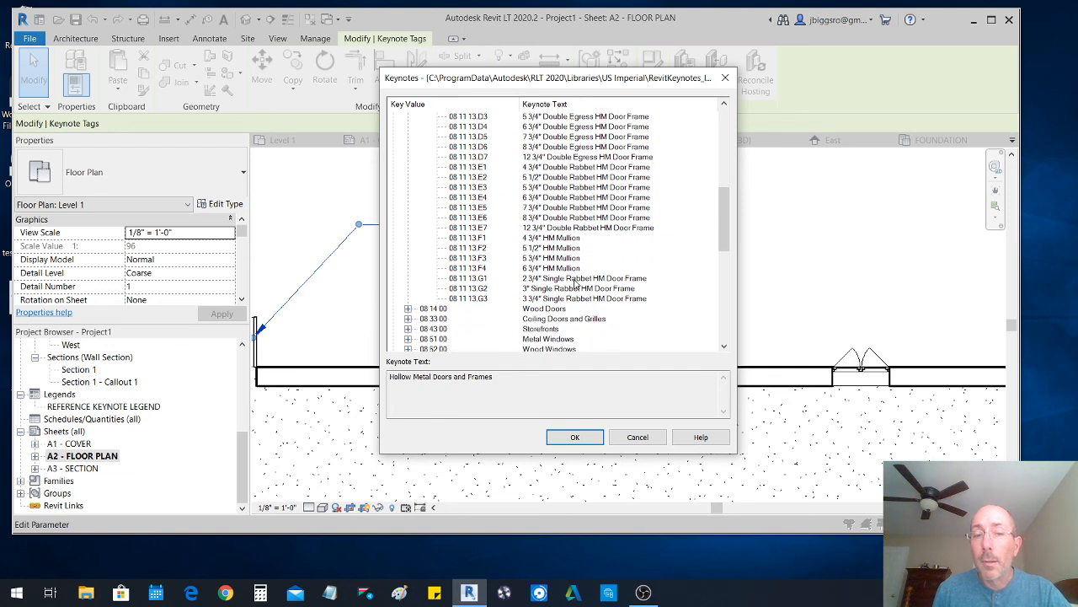
scroll(580, 285, "up", 5)
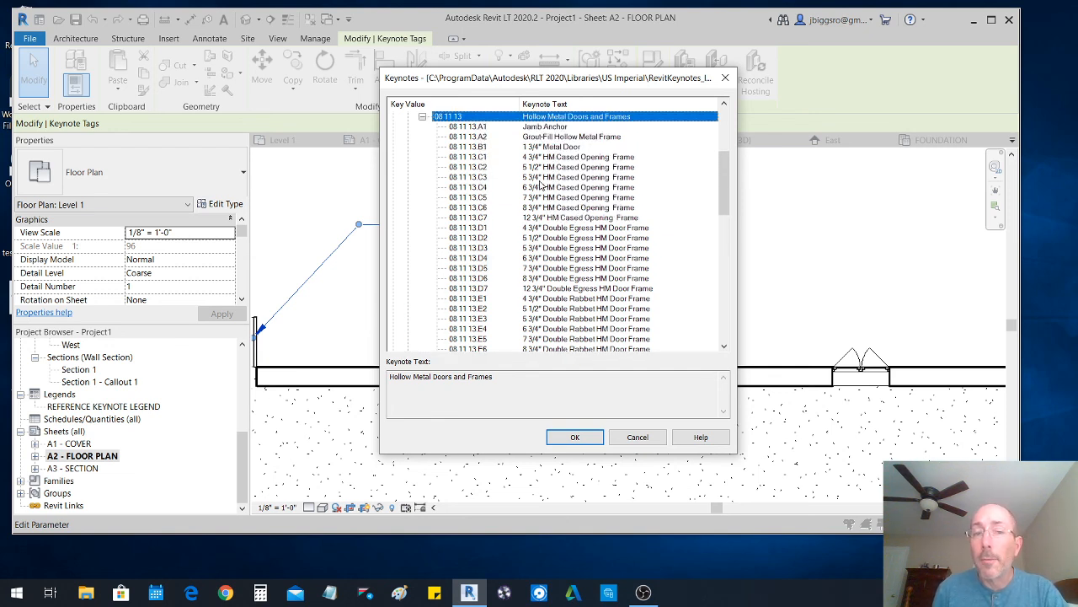
left_click(536, 177)
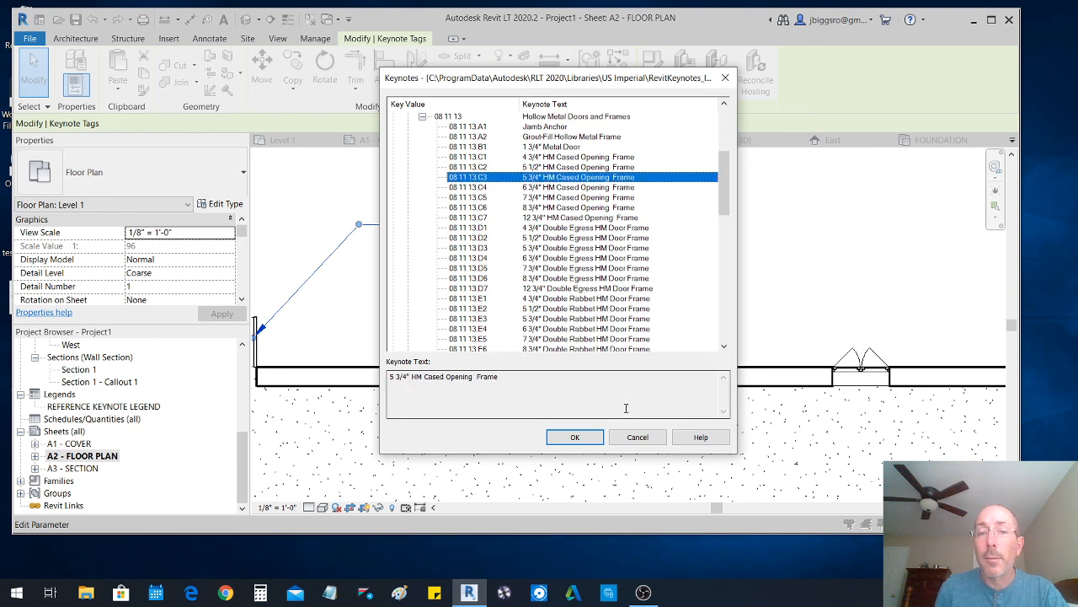
left_click(576, 437)
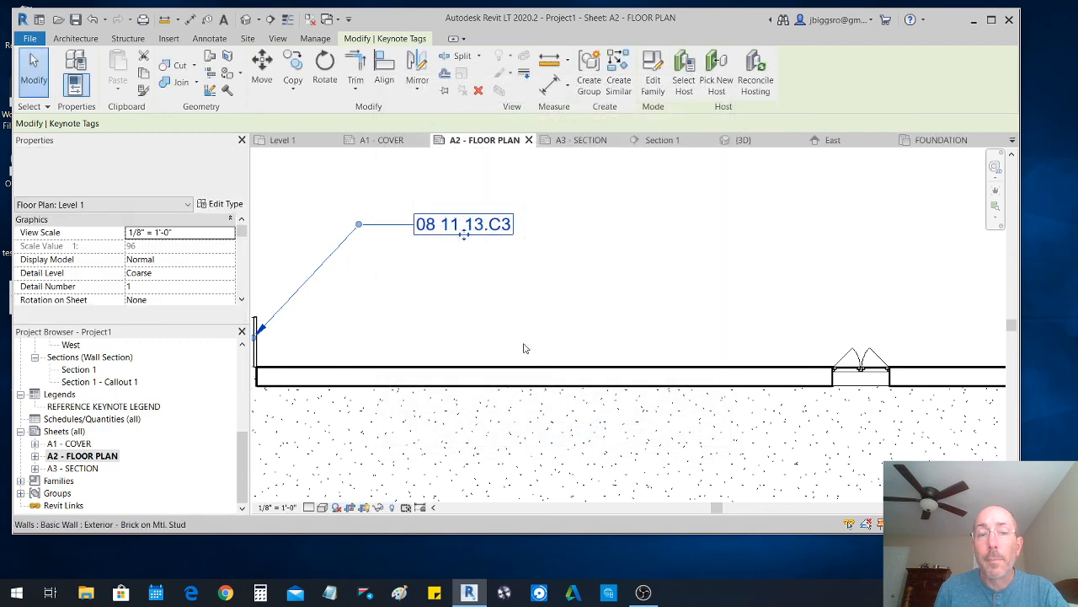
- Leave the floor plan viewport, dismiss the save reminder, and place REFERENCE KEYNOTE LEGEND on sheet A2 between the plan and title block
scroll(566, 284, "down", 5)
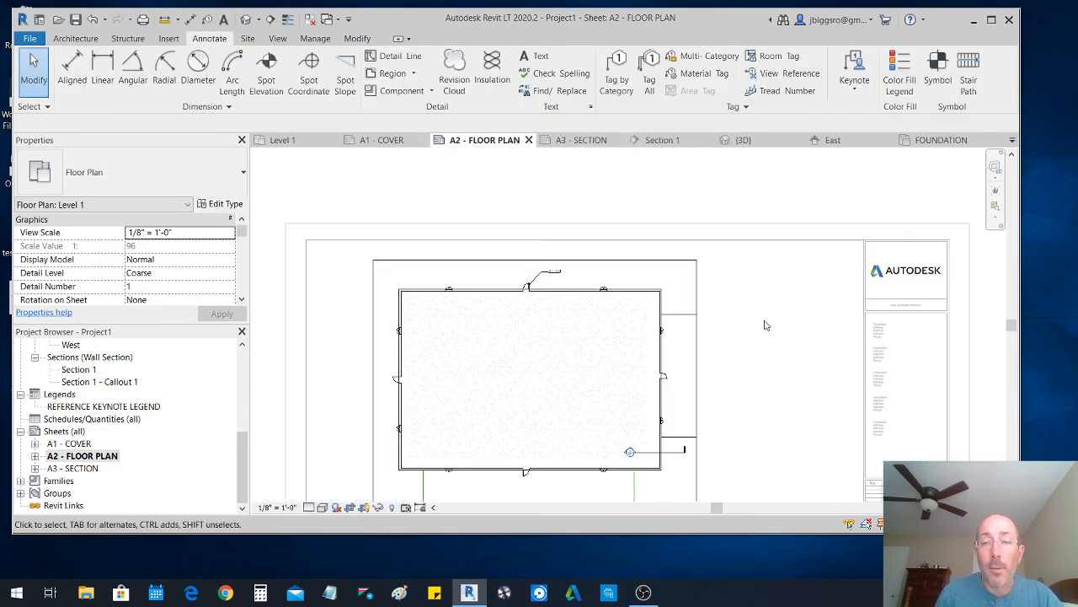
left_click(80, 408)
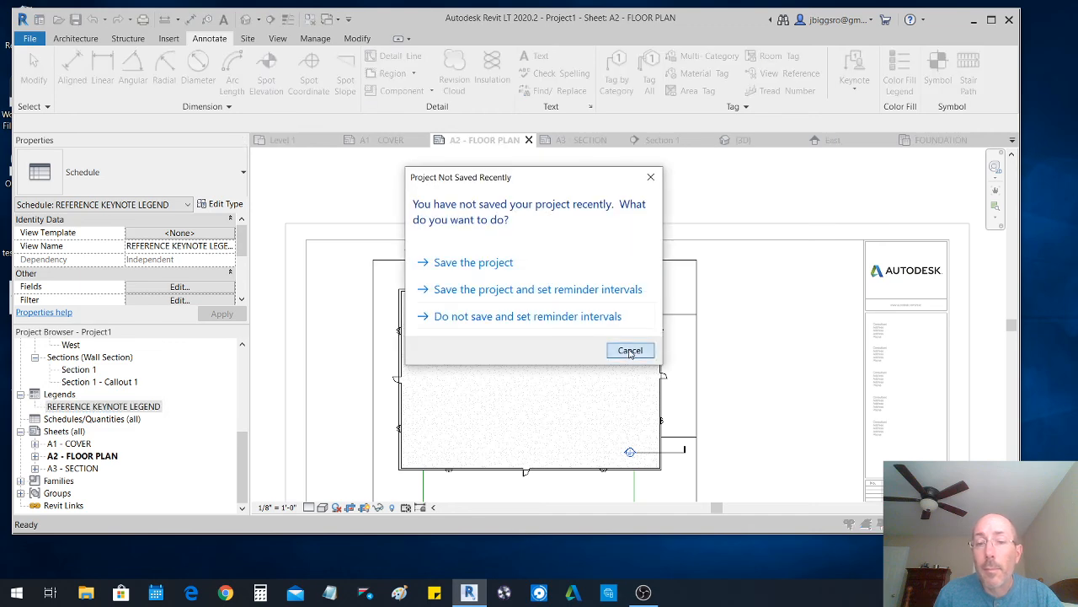
left_click(627, 351)
left_click(792, 175)
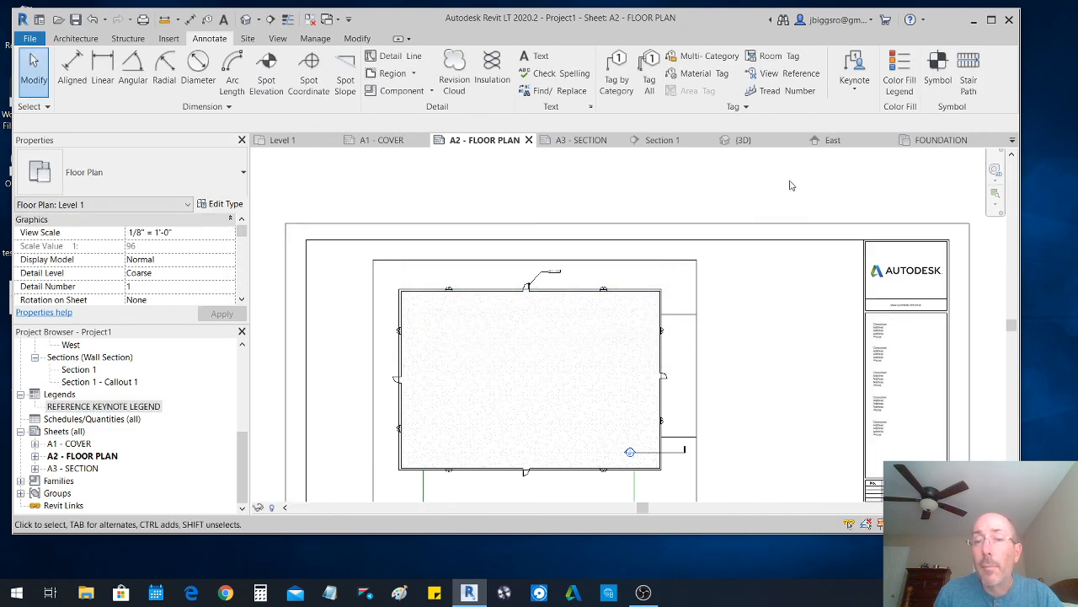
left_click_drag(60, 411, 780, 355)
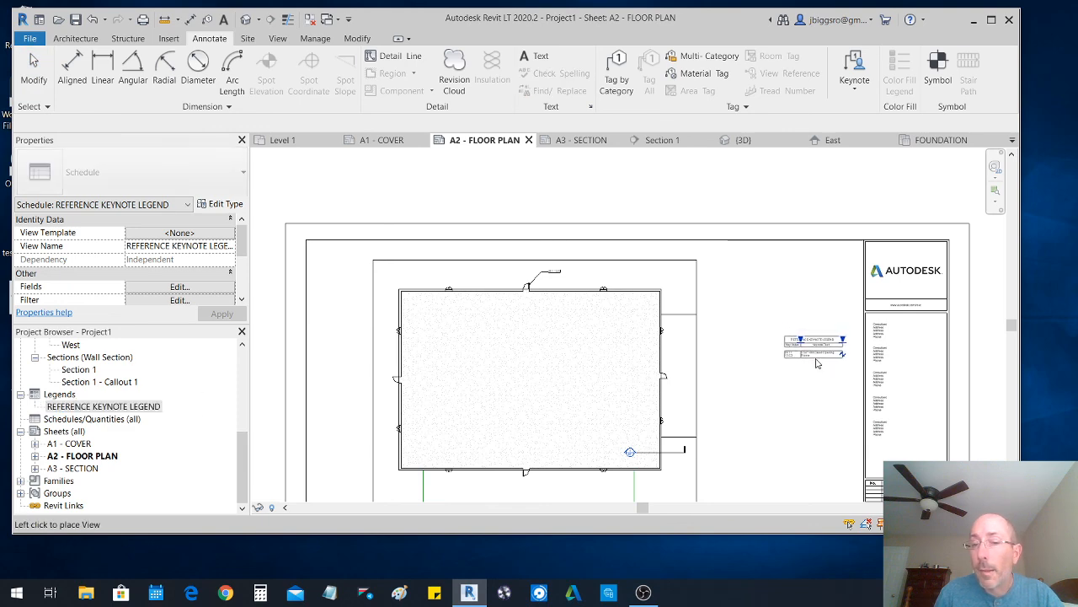
left_click(801, 357)
- Widen the Key Value column of the keynote legend on sheet A2 so the key value fits on one line
scroll(822, 354, "up", 5)
scroll(826, 331, "up", 2)
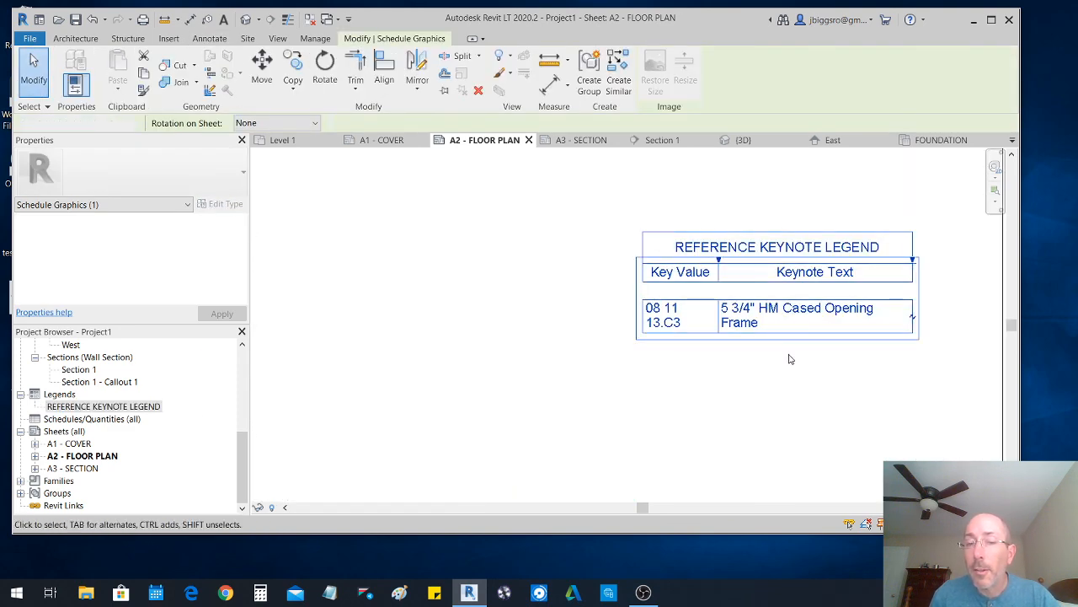
left_click(790, 359)
left_click(717, 273)
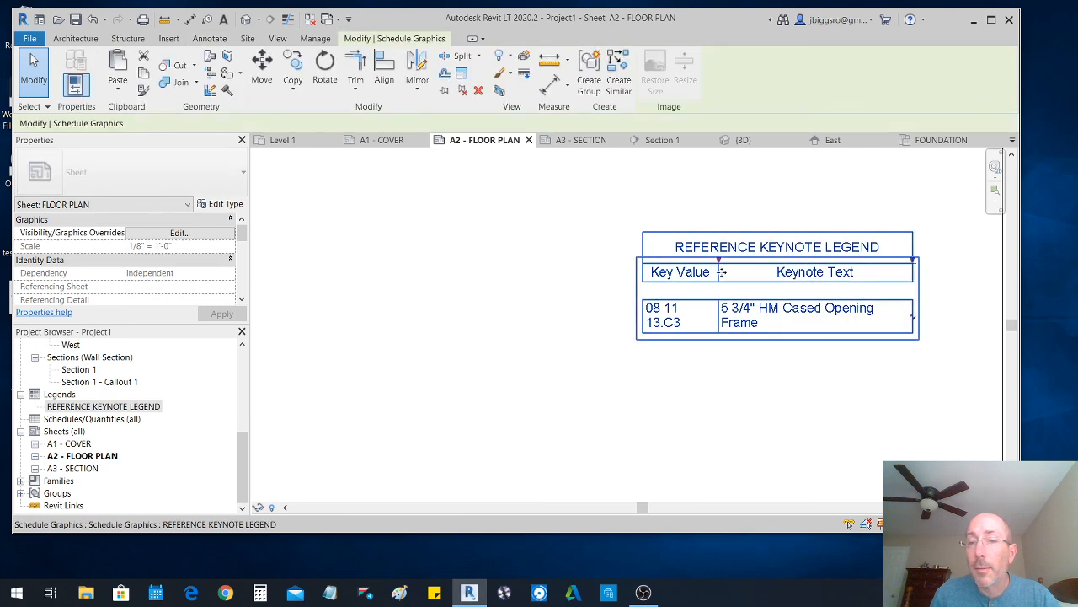
left_click_drag(719, 261, 748, 262)
left_click(762, 338)
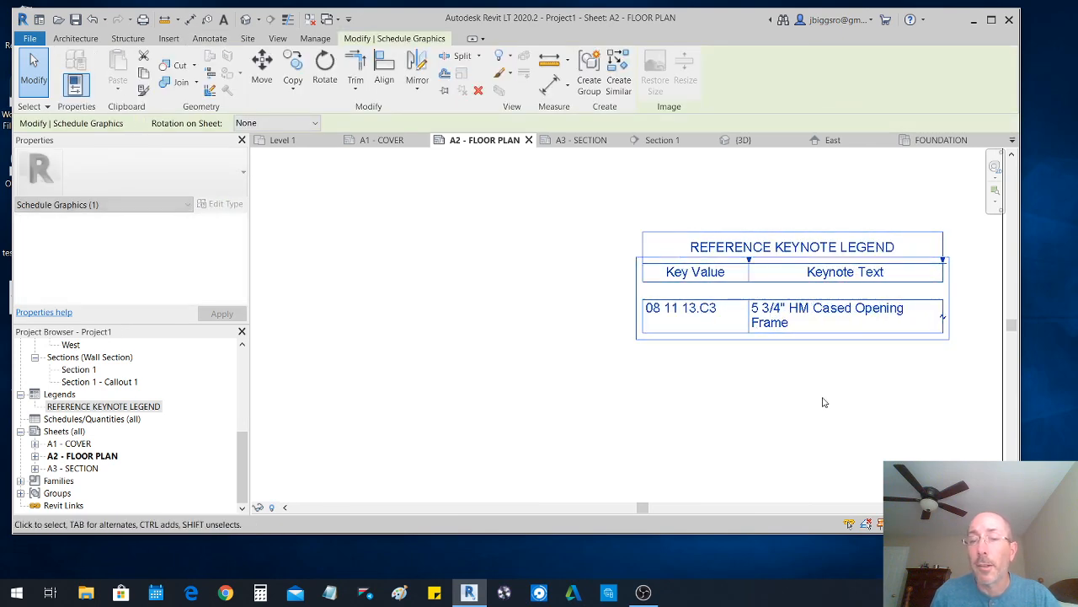
- Open sheet A3 - SECTION and widen its keynote legend's Key Value column so each key value fits on one line
double_click(73, 470)
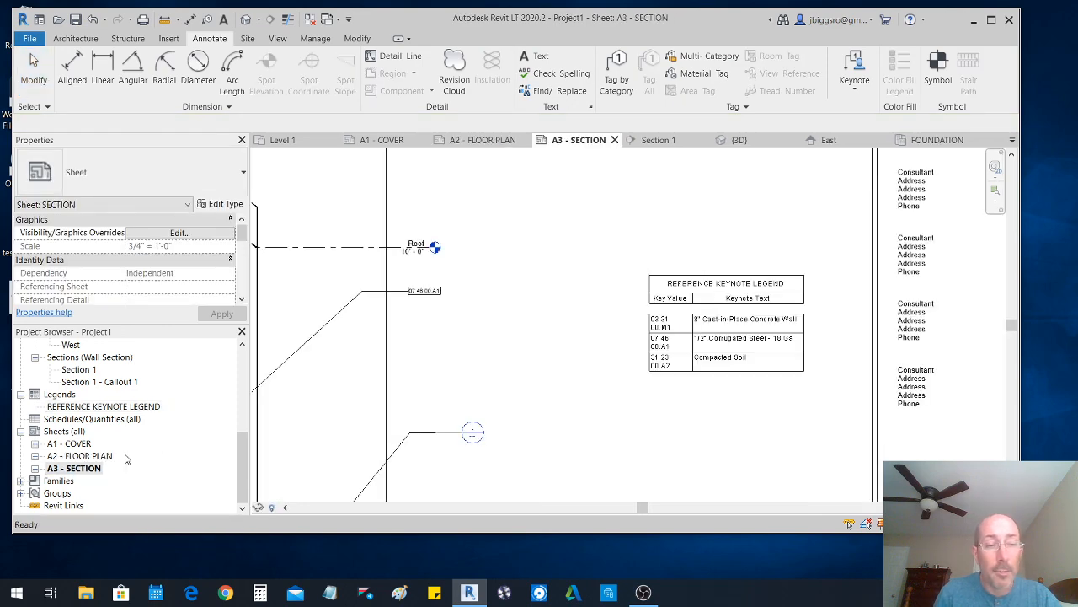
scroll(723, 313, "up", 2)
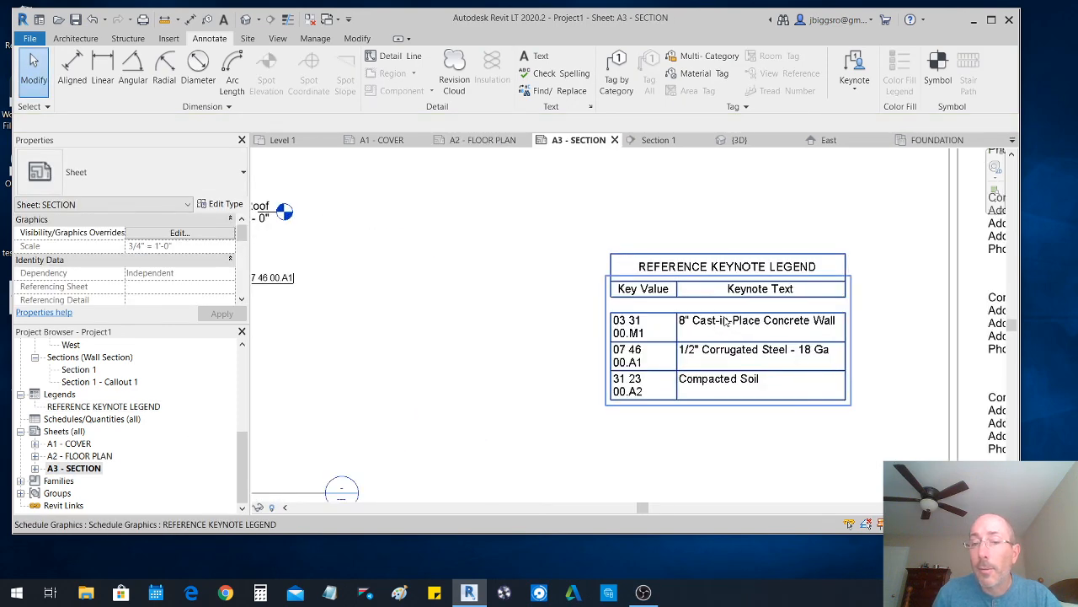
left_click(671, 282)
left_click_drag(672, 272, 707, 272)
left_click(773, 438)
scroll(732, 356, "down", 3)
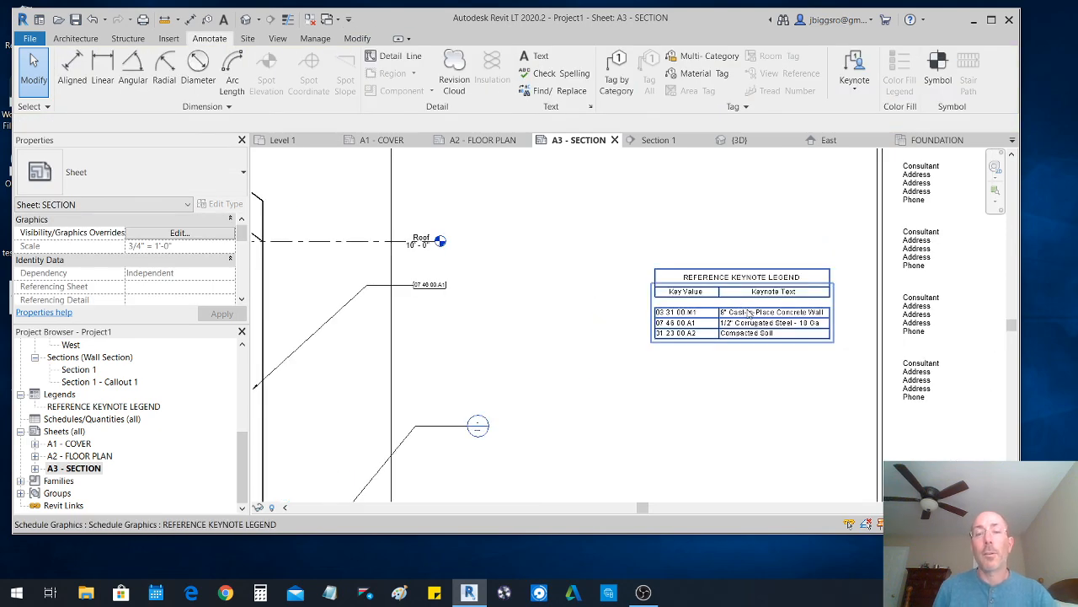
- Examine the wall section's keynote tags alongside the reference keynote legend on sheet A3
scroll(732, 355, "down", 3)
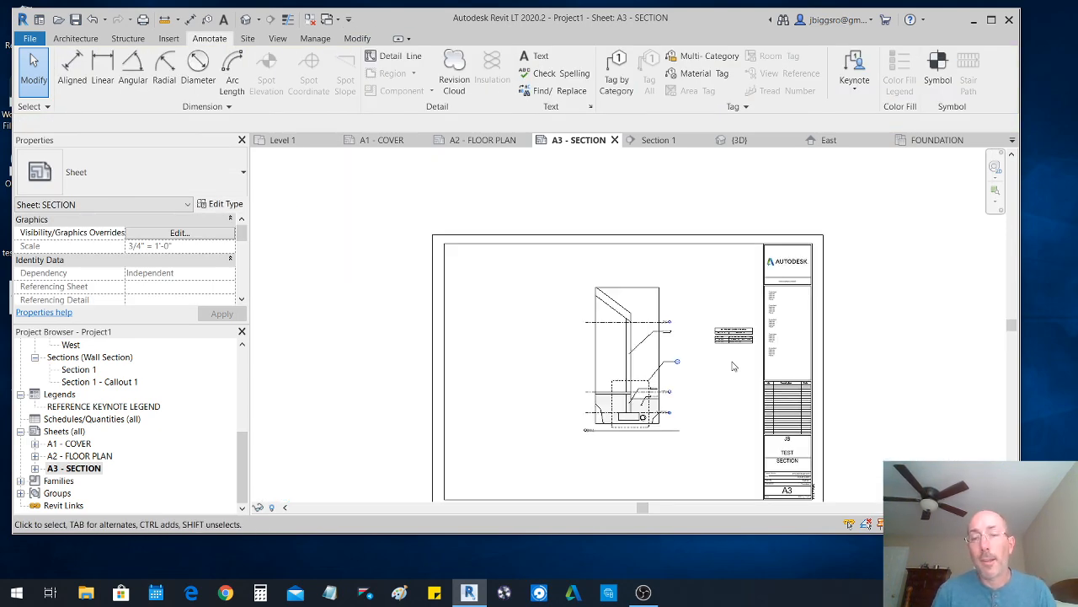
scroll(732, 362, "up", 3)
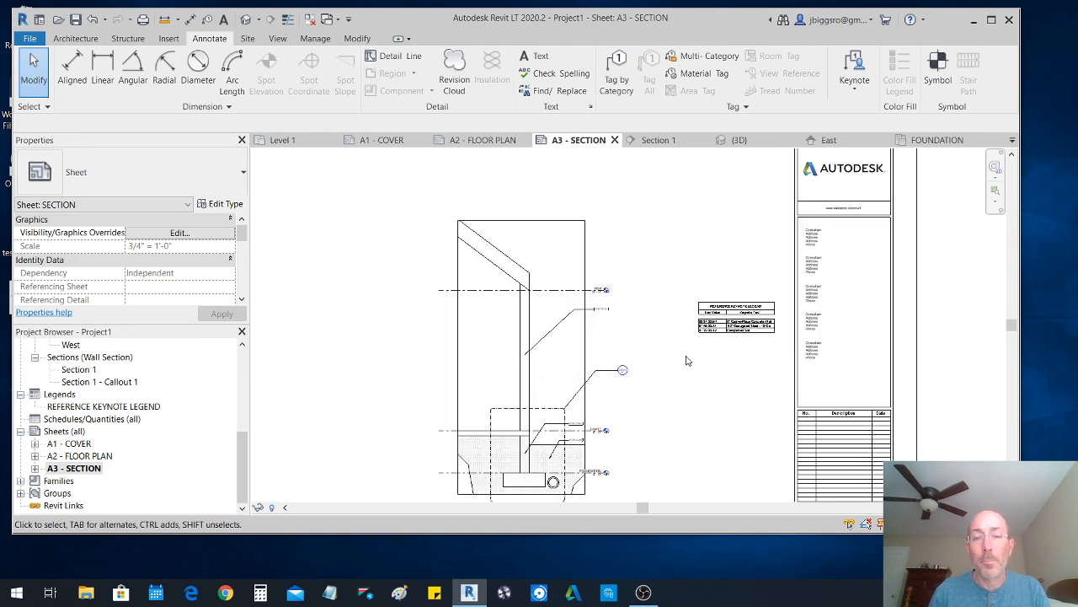
scroll(600, 316, "up", 1)
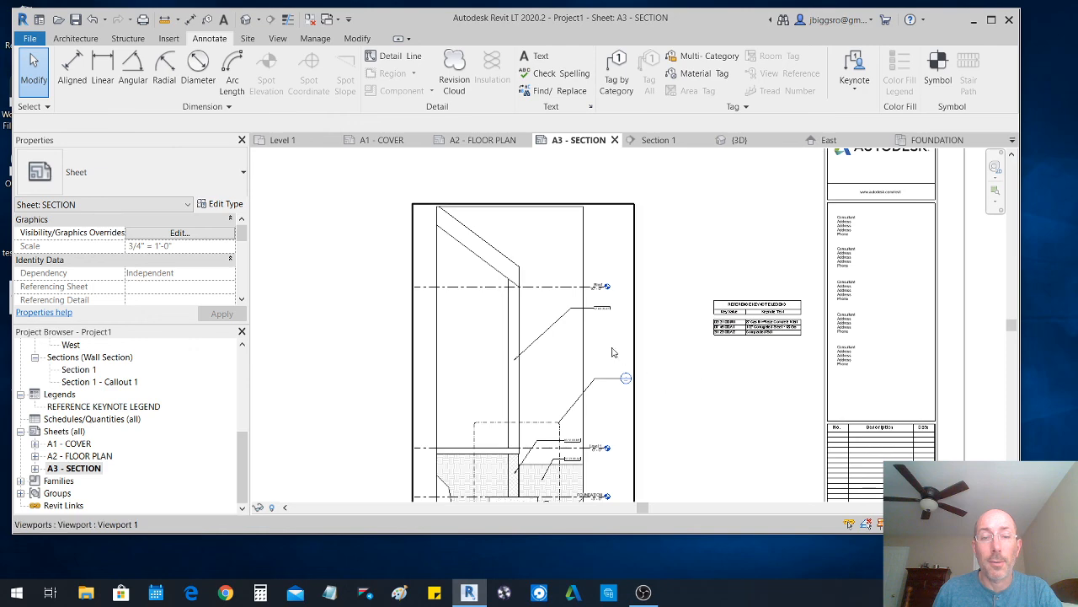
scroll(543, 349, "up", 4)
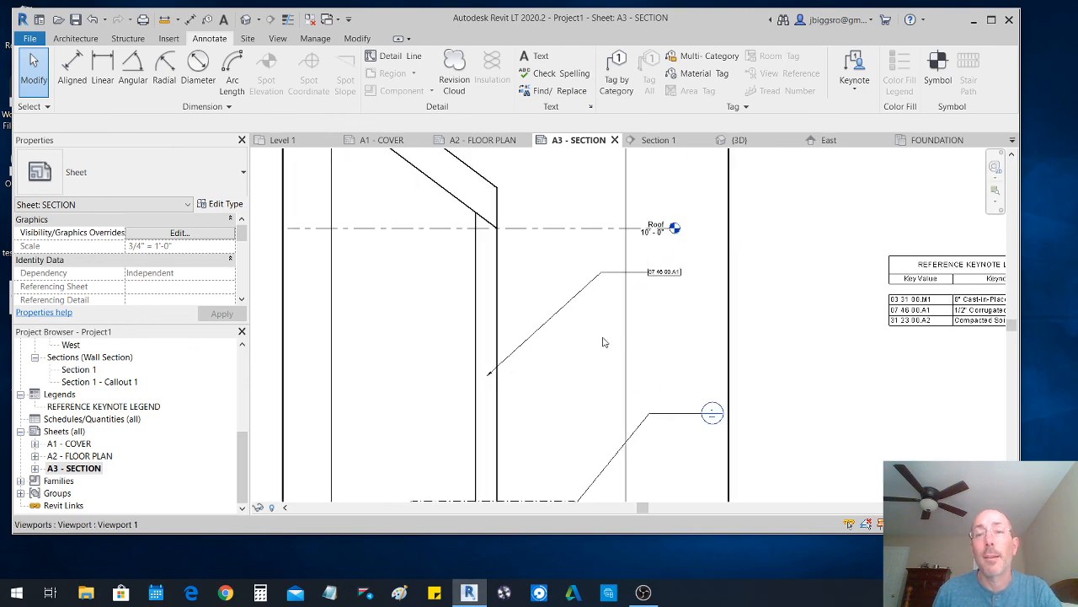
scroll(603, 342, "down", 3)
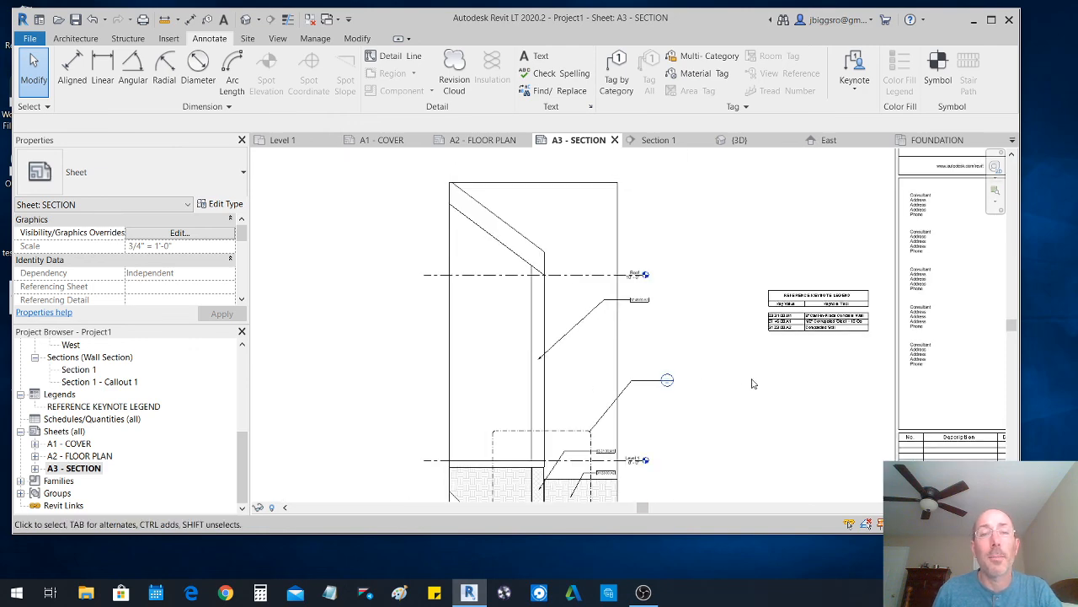
scroll(759, 379, "up", 2)
middle_click_drag(765, 361, 678, 359)
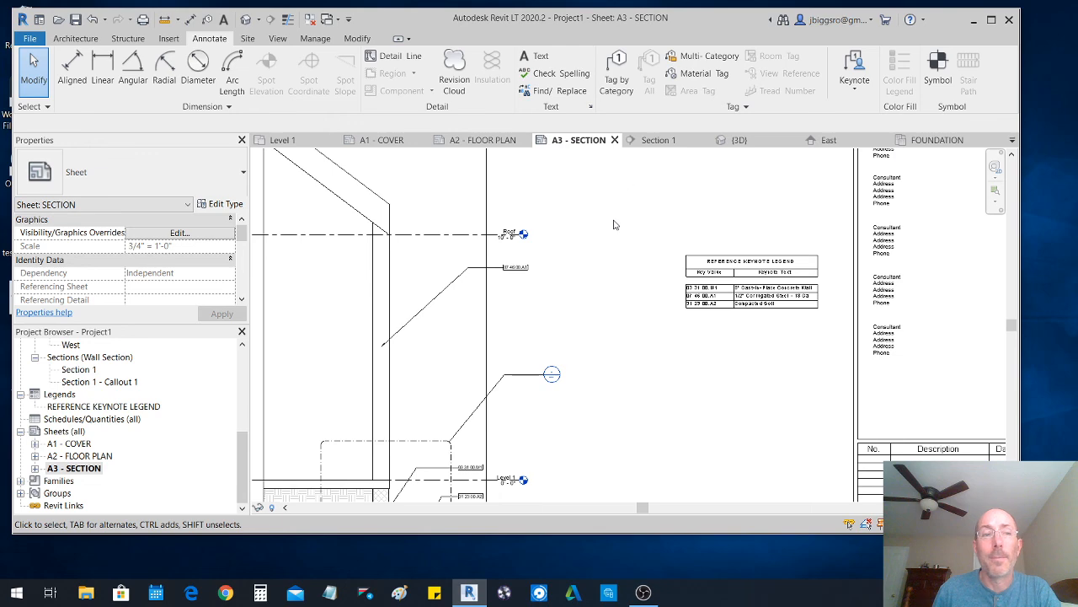
left_click(647, 597)
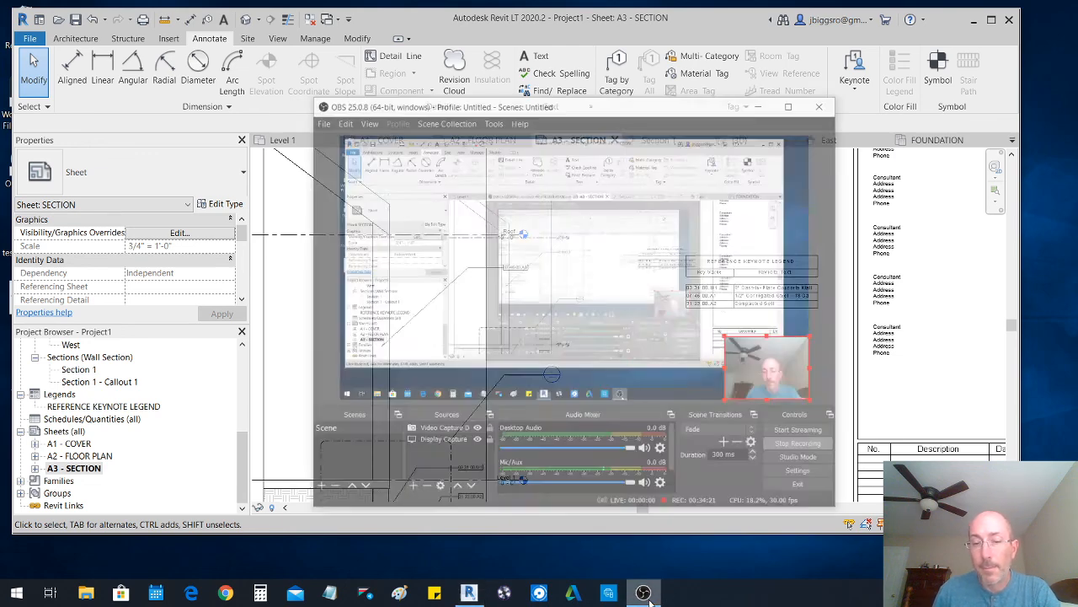